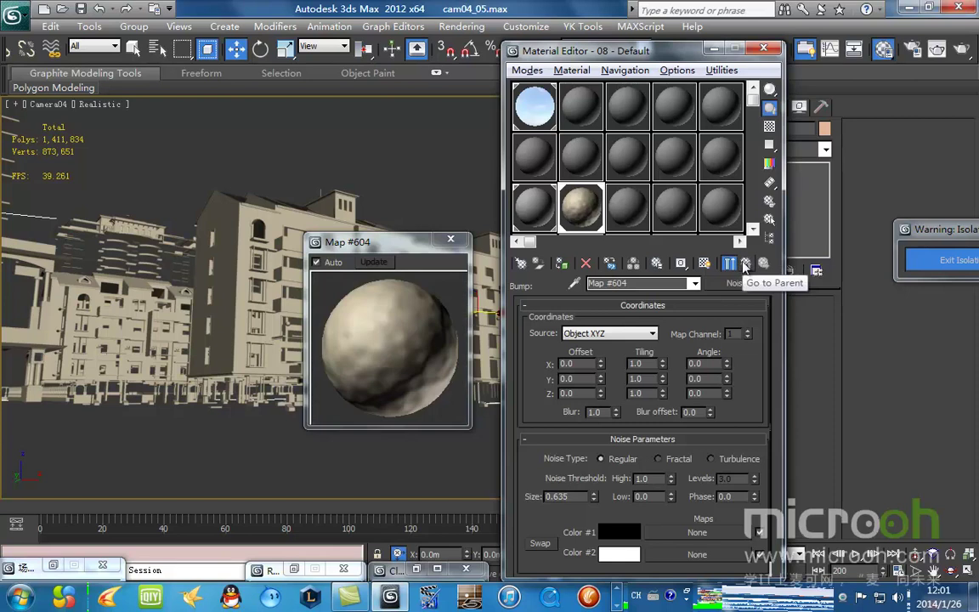
Turn off the end-result display for the bump's Noise map and try noise sizes of 1 and 0.1.
left_click(729, 263)
double_click(557, 497)
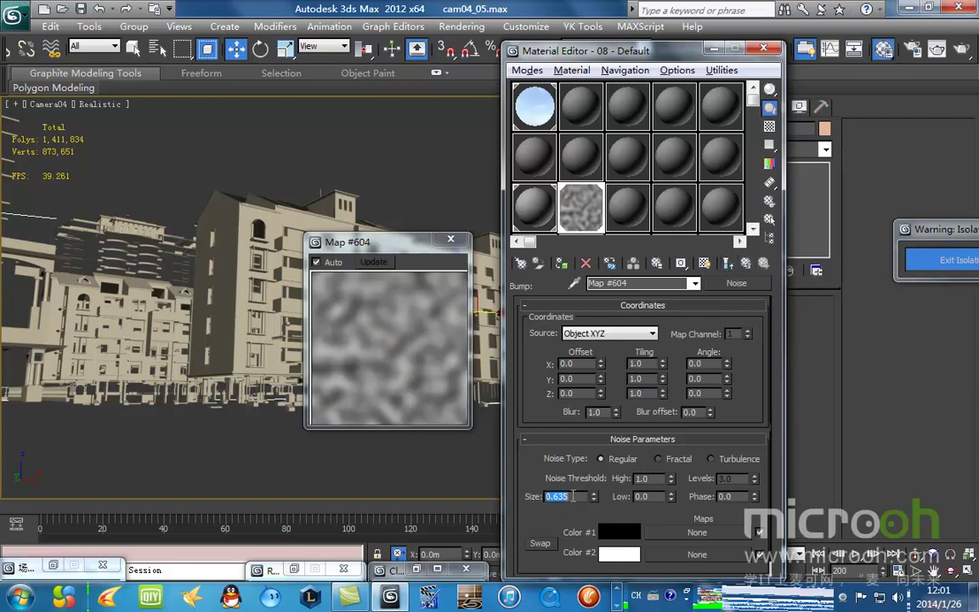
type("1")
key("Return")
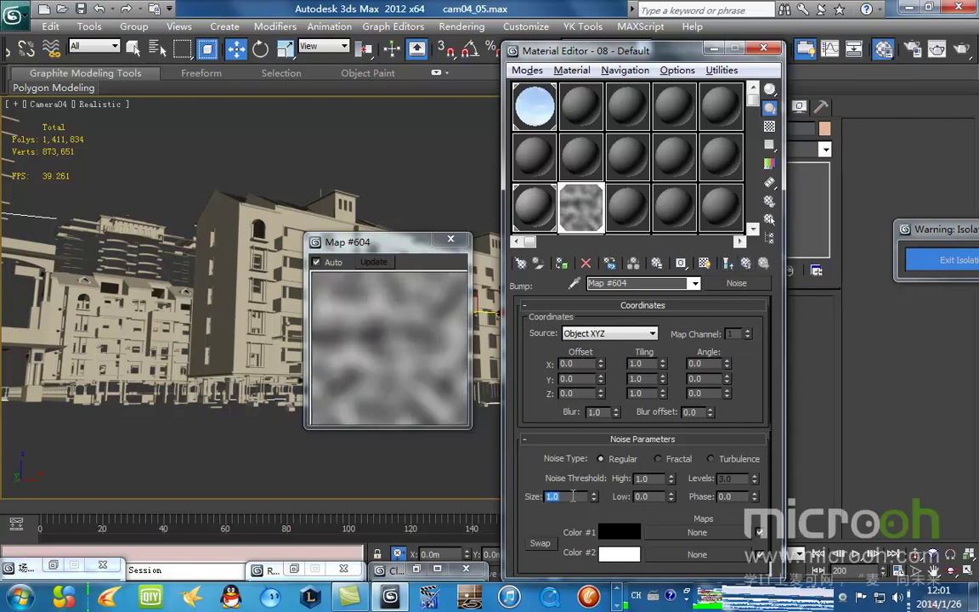
type("0.1")
key("Return")
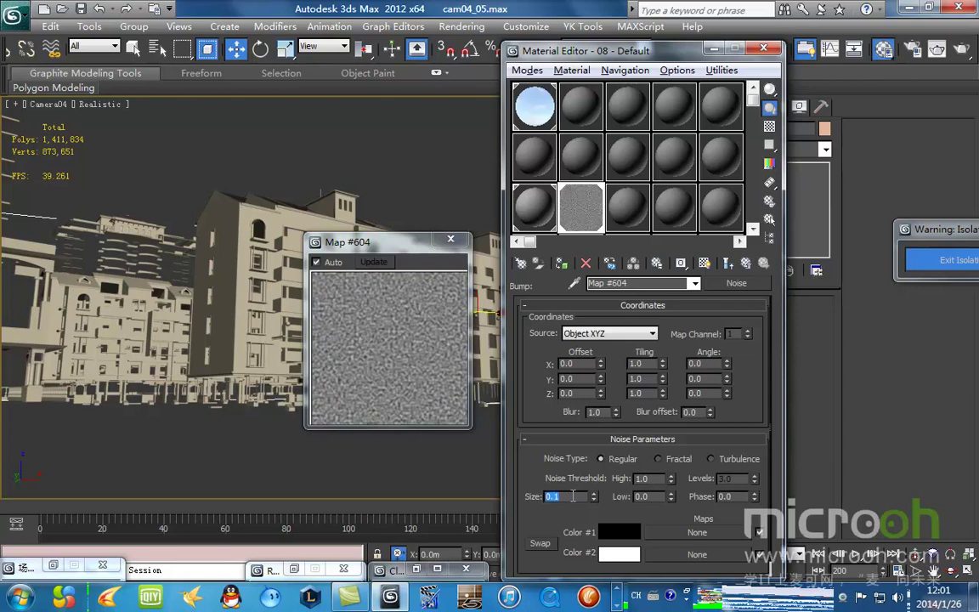
key("Return")
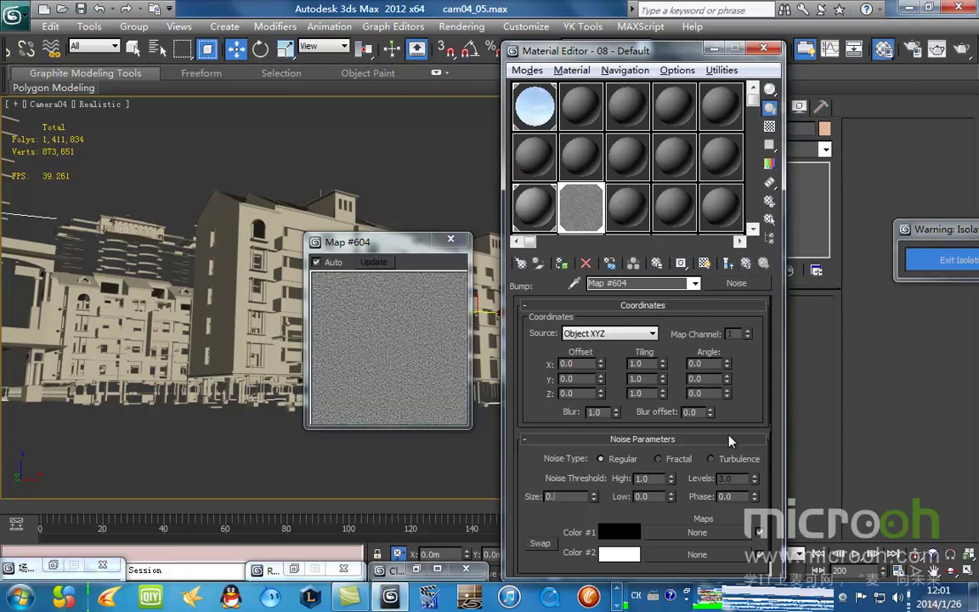
Set the Noise map's size to 0.01 and return to the parent Standard material.
type("0.01")
key("Return")
left_click(747, 264)
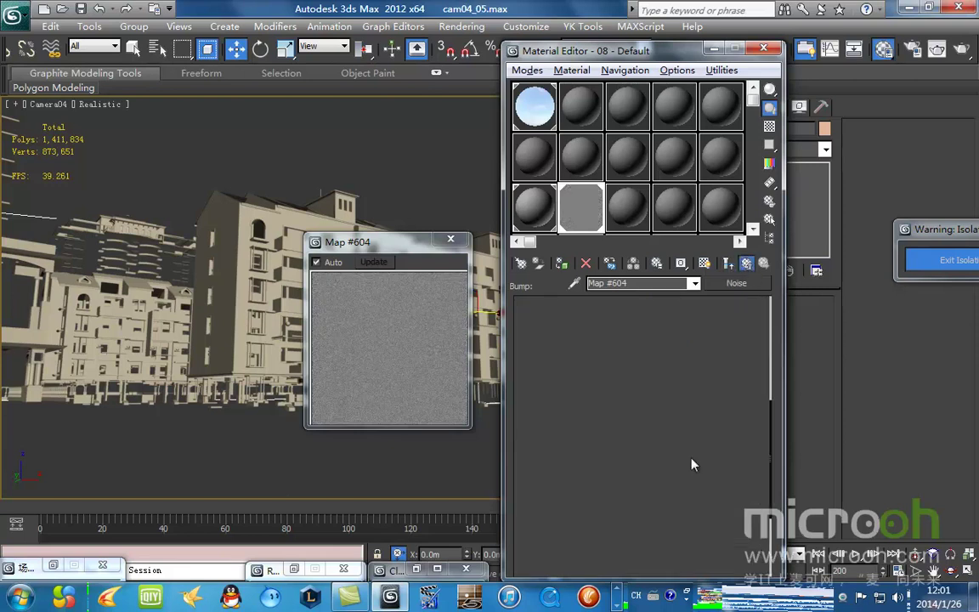
Enlarge the floating material preview and place it over the viewport beside the Material Editor.
double_click(611, 454)
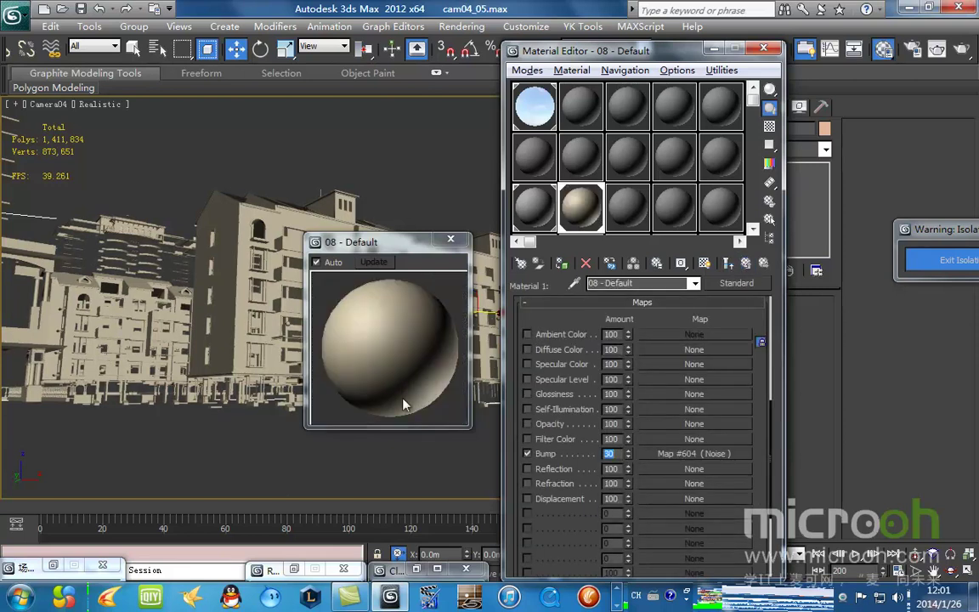
left_click_drag(469, 427, 595, 551)
left_click_drag(504, 253, 350, 160)
Try a bump amount of 540 on the material, and set it back to 30.
double_click(614, 455)
type("54")
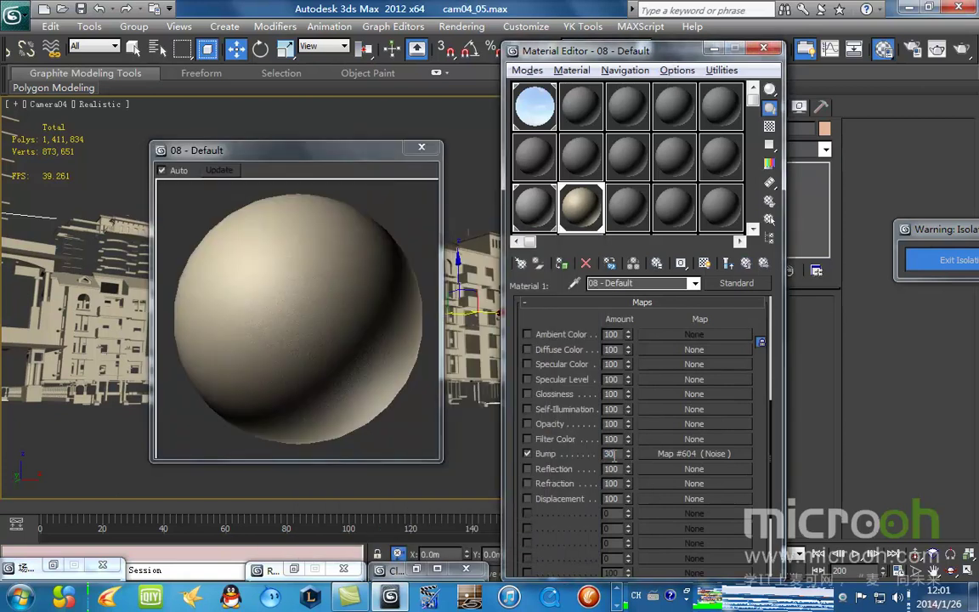
type("0")
key("Return")
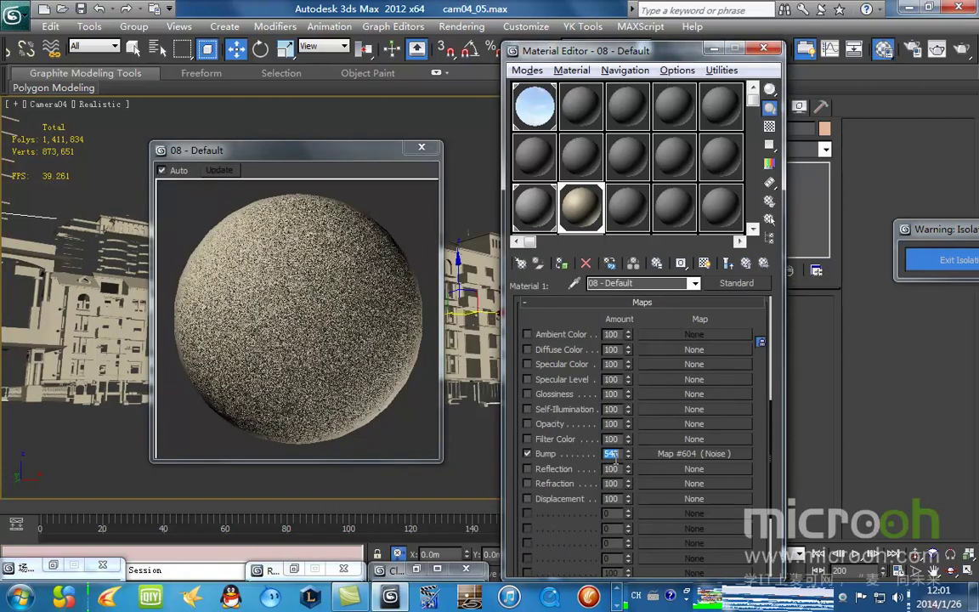
type("30")
key("Return")
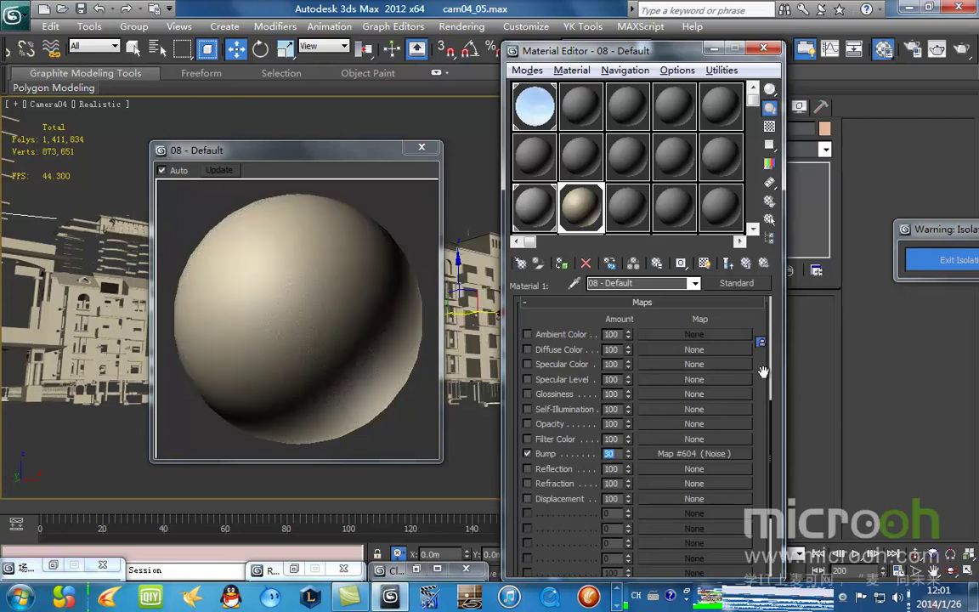
Return to the Blend material's parameters and open its Material 2, keeping the floating preview clear of the editor.
scroll(697, 318, "up", 5)
left_click(747, 263)
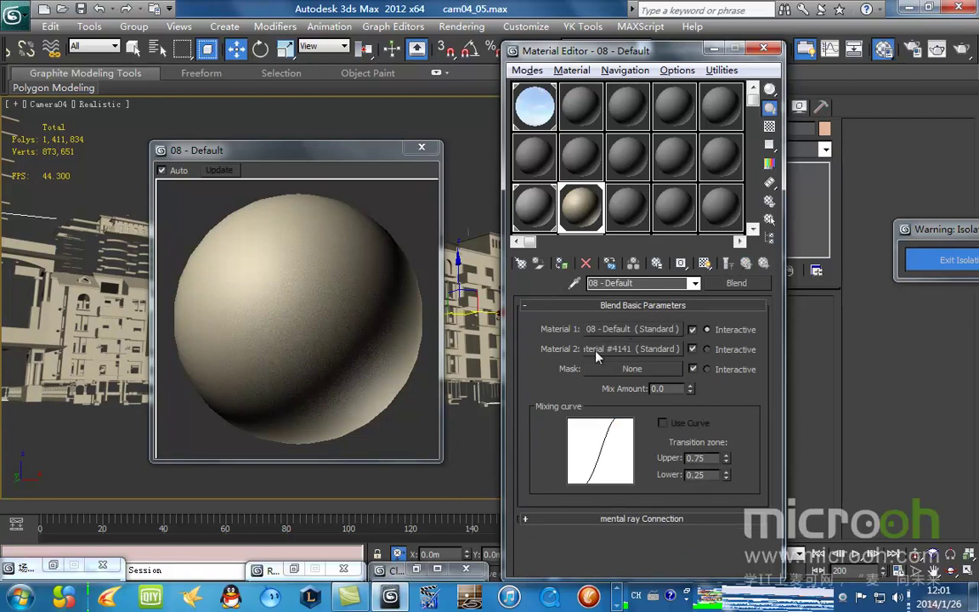
left_click_drag(340, 154, 432, 183)
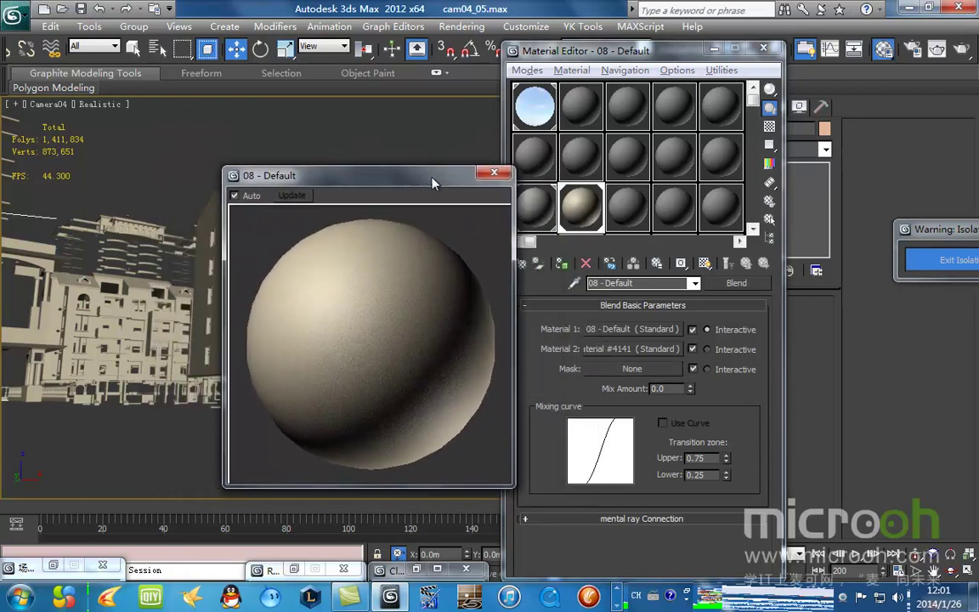
left_click(639, 357)
left_click_drag(415, 183, 357, 170)
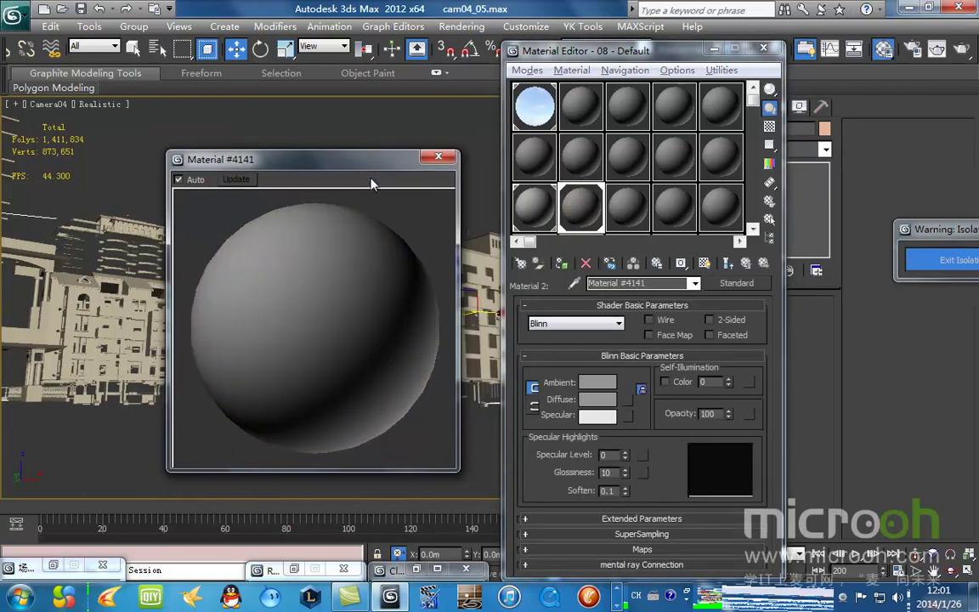
Set Material 2's diffuse color to a very pale blue with RGB 226, 244, 254.
left_click(598, 398)
left_click_drag(609, 94, 577, 205)
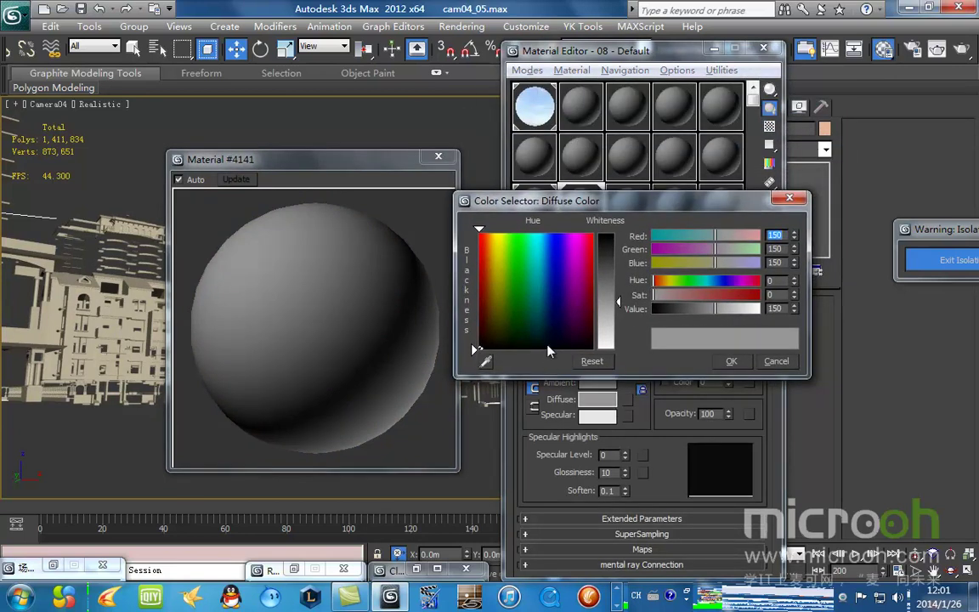
left_click(544, 338)
left_click_drag(619, 303, 619, 339)
left_click(544, 237)
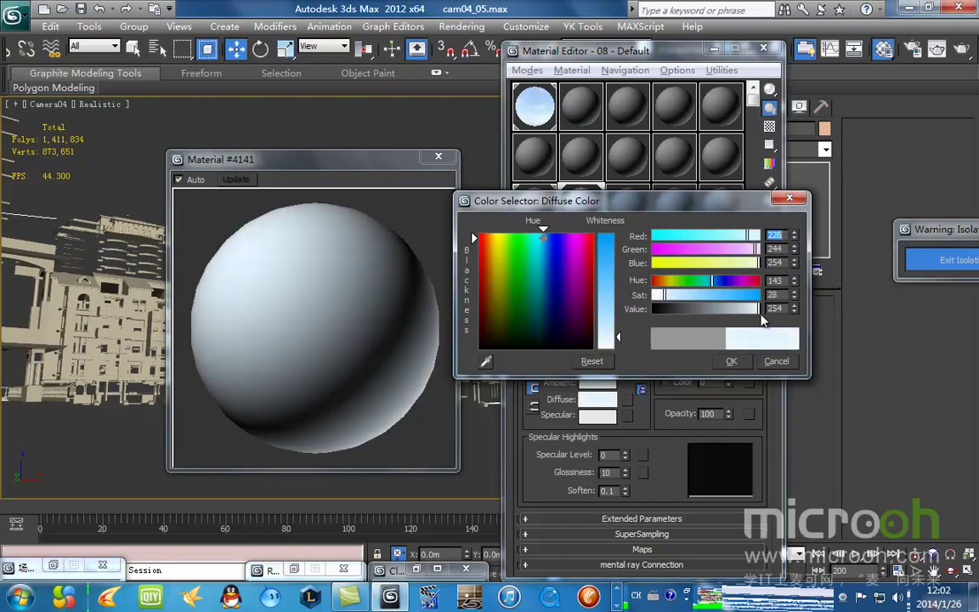
left_click(731, 361)
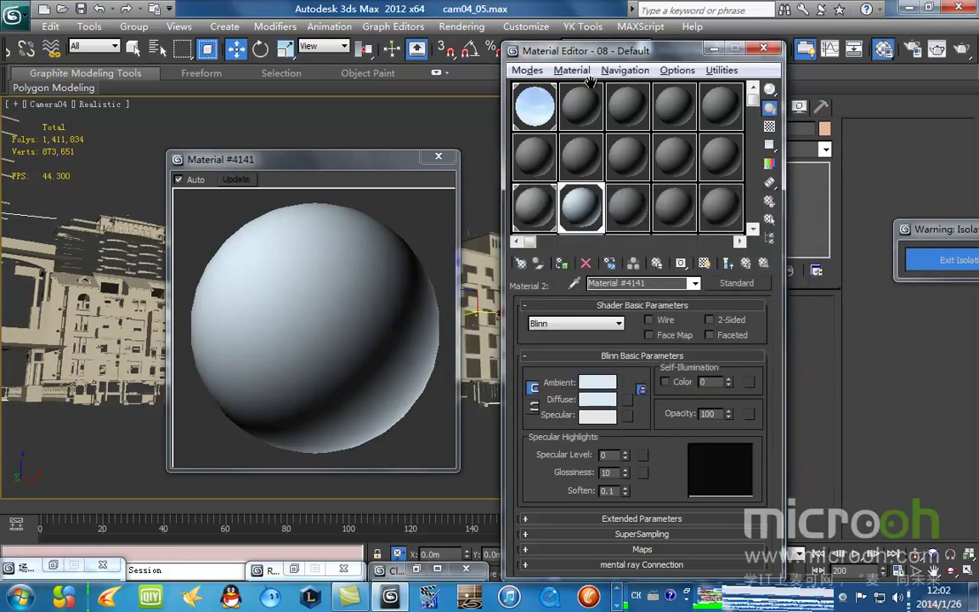
Set Material 2's specular level to 39 and glossiness to 28, and return to the Blend parameters.
left_click_drag(627, 458, 627, 429)
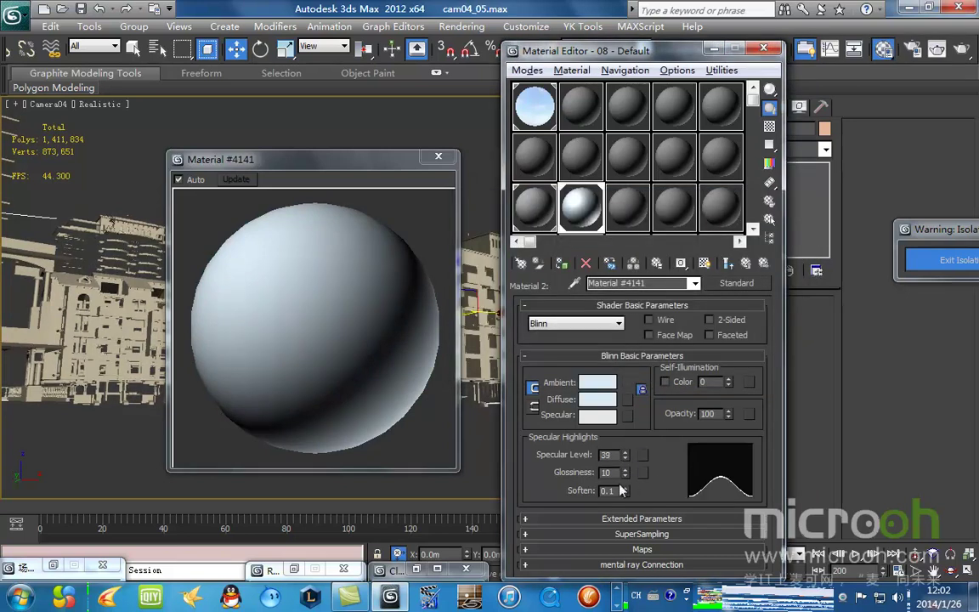
left_click_drag(626, 476, 628, 461)
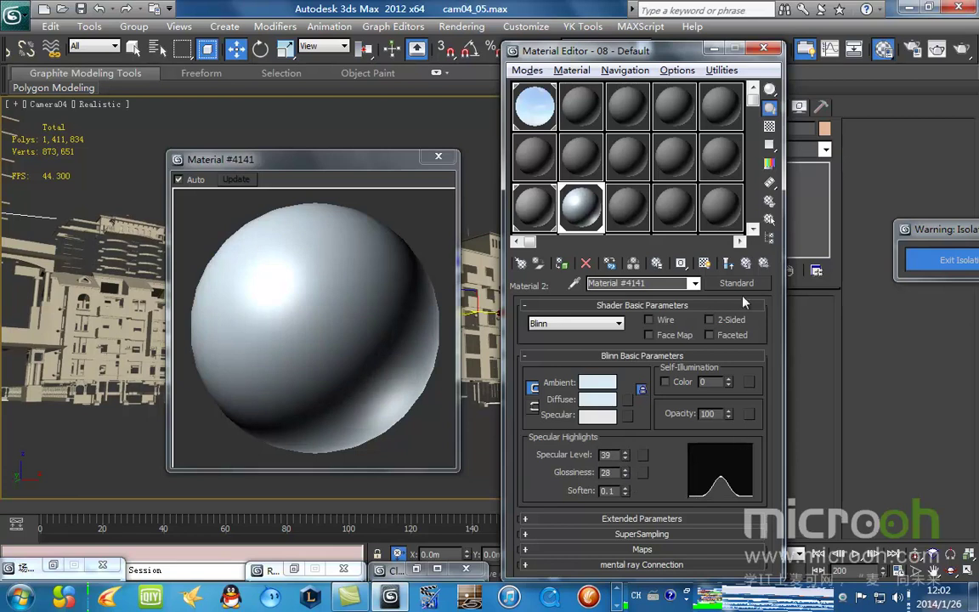
left_click(748, 265)
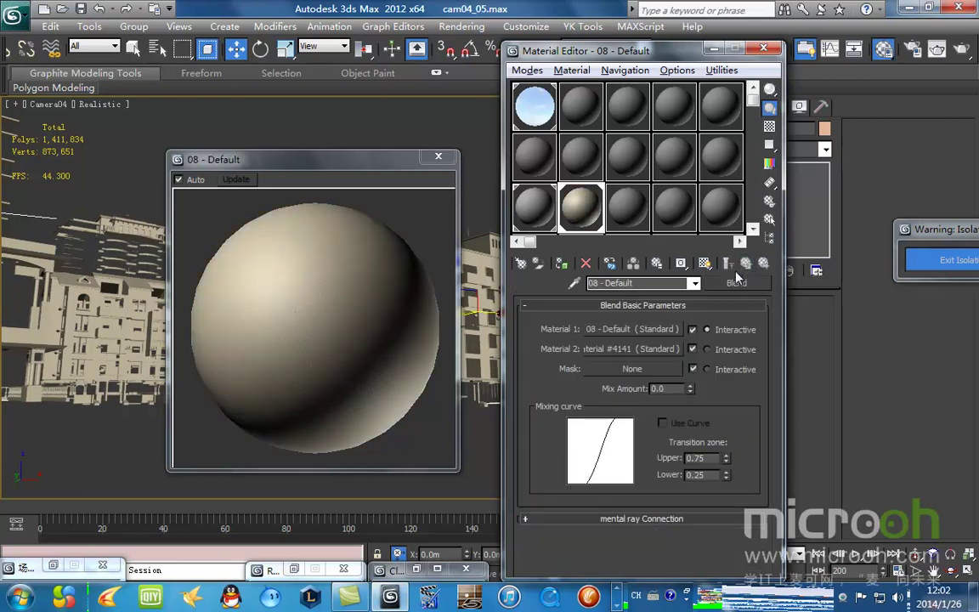
Reopen Material 2 to review it in the repositioned preview, and return to the Blend parameters.
left_click_drag(299, 159, 300, 249)
left_click(641, 350)
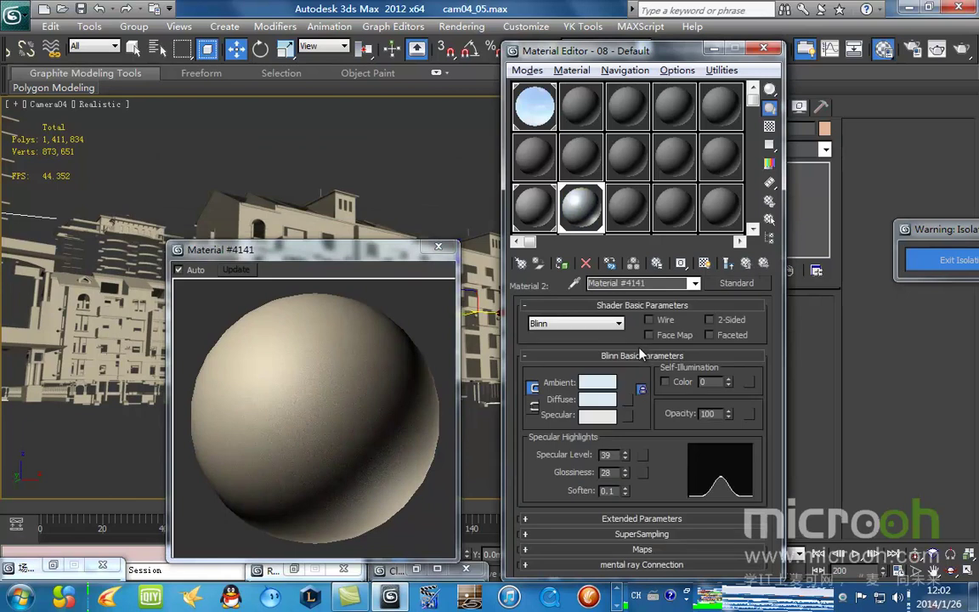
left_click(561, 264)
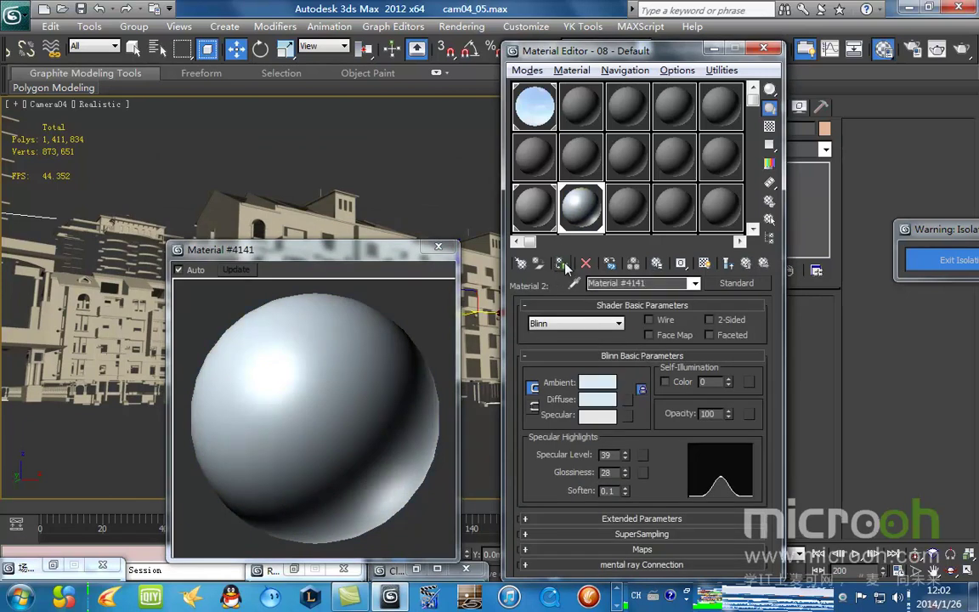
left_click(704, 264)
left_click(746, 264)
left_click_drag(336, 249, 371, 202)
Assign a Bitmap map to the Blend's Mask using MISC19_L.jpg from the desktop's maps folder.
left_click(625, 370)
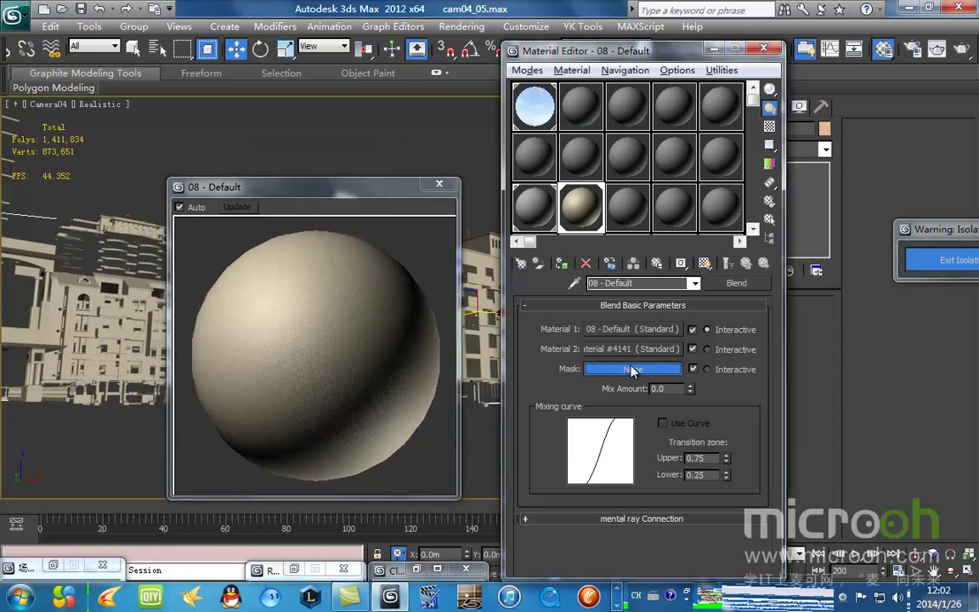
left_click_drag(491, 60, 603, 88)
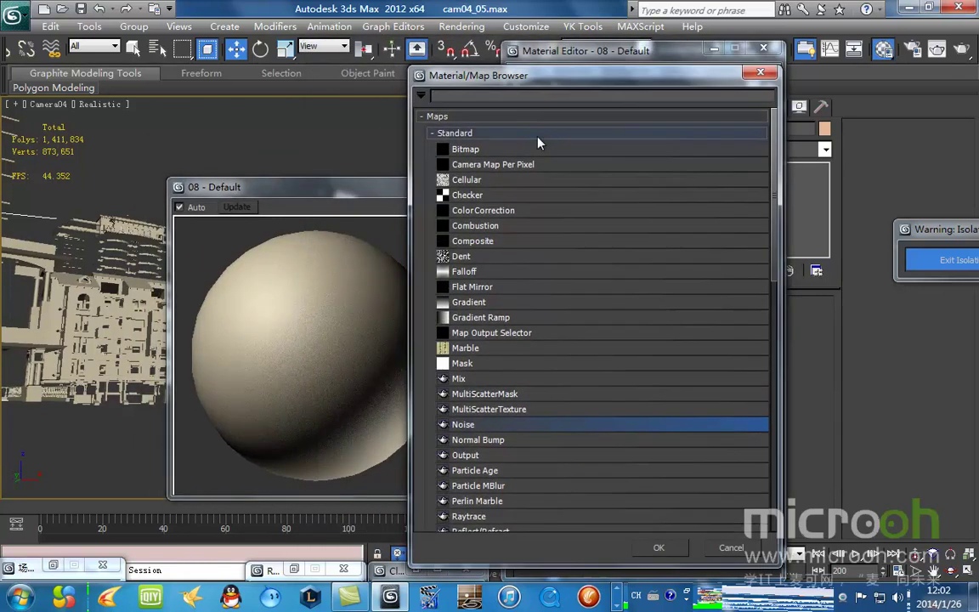
double_click(494, 153)
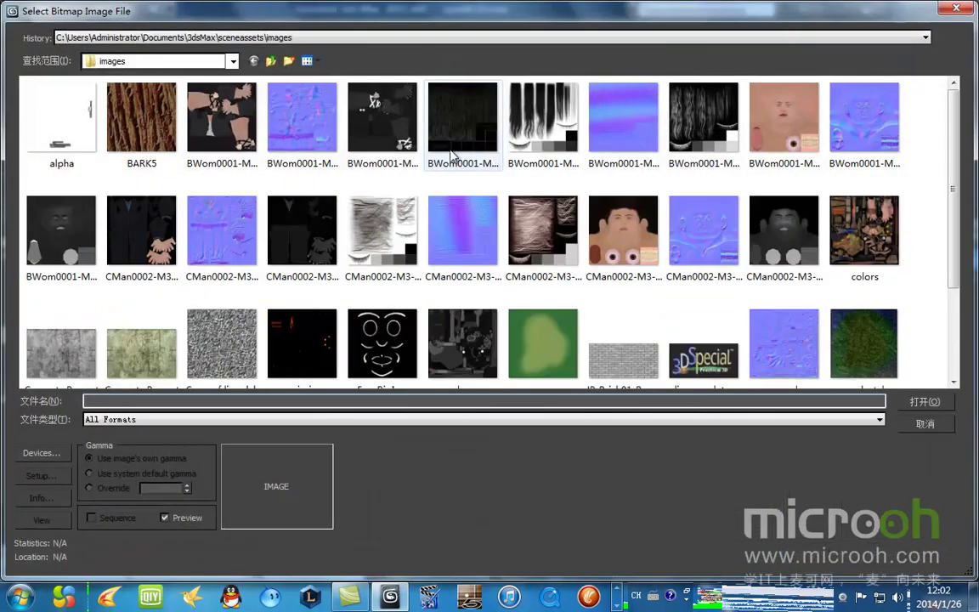
left_click(235, 62)
left_click(102, 74)
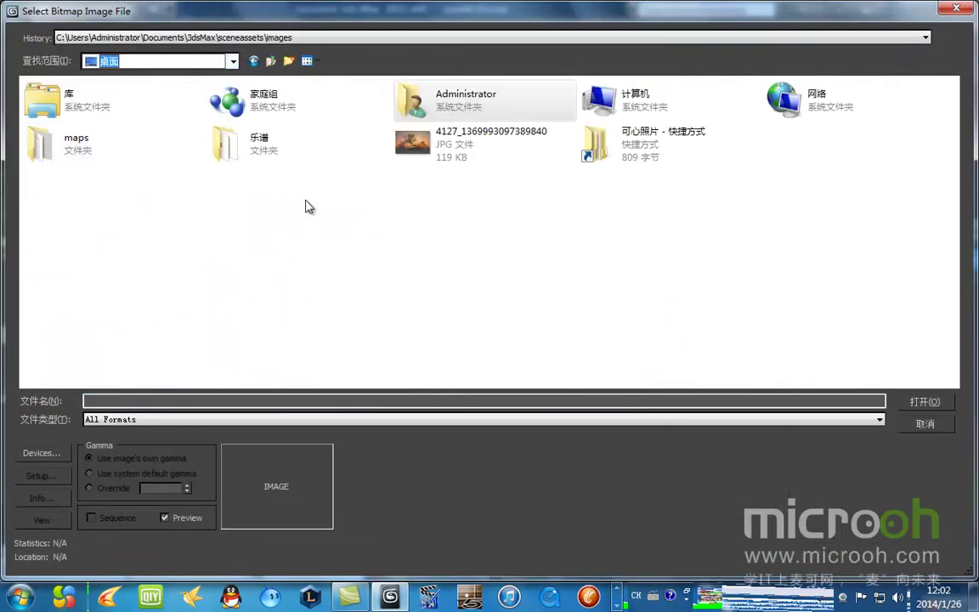
double_click(127, 144)
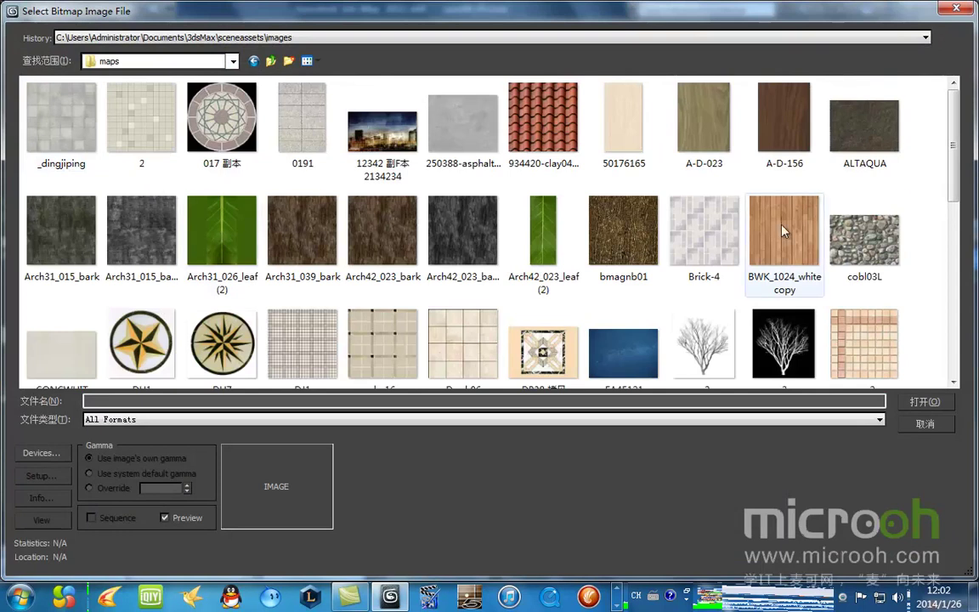
left_click_drag(956, 136, 946, 299)
left_click(74, 125)
double_click(79, 127)
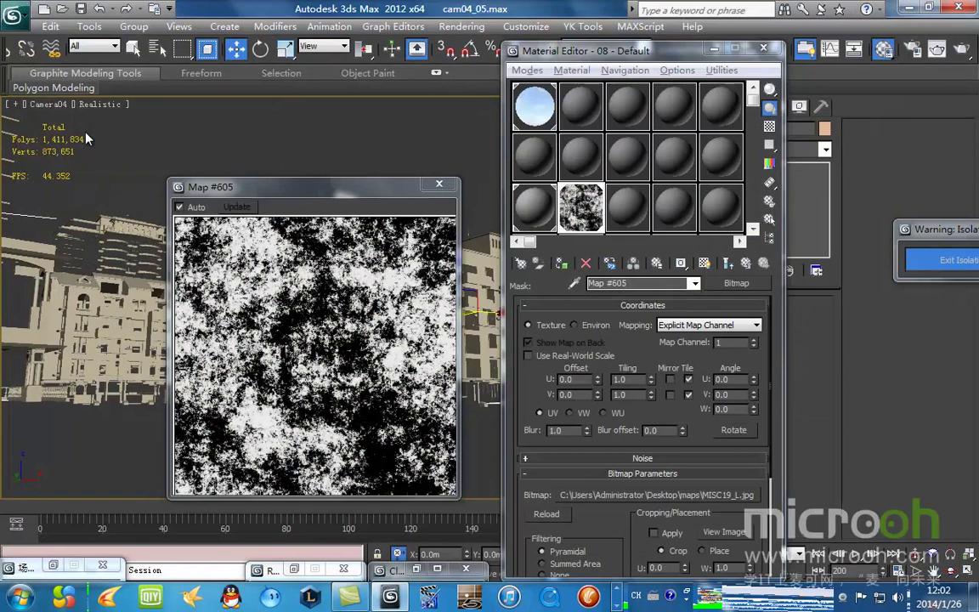
Move the preview up and show the blended end result against the checkered sample background.
left_click_drag(351, 186, 348, 112)
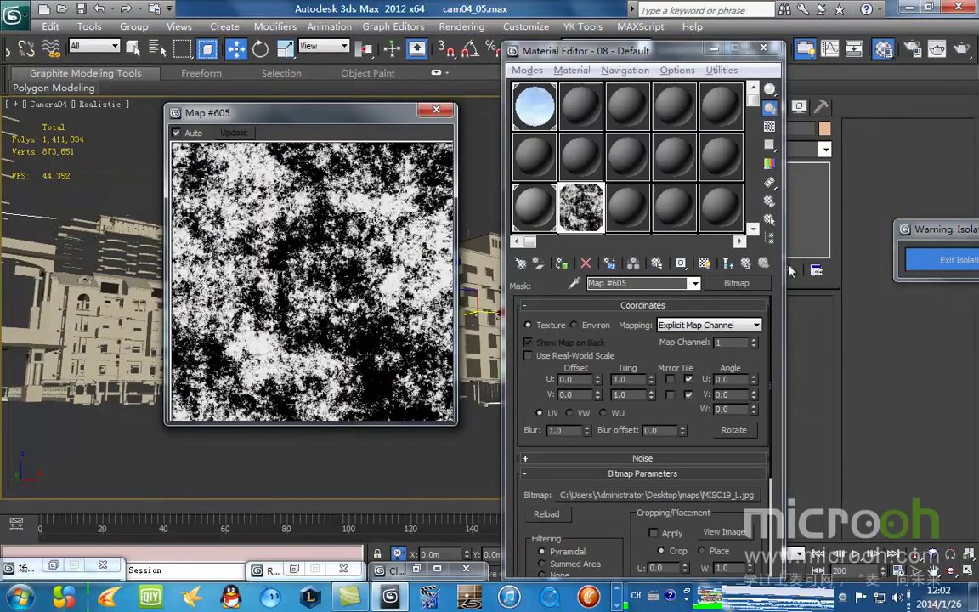
left_click(728, 262)
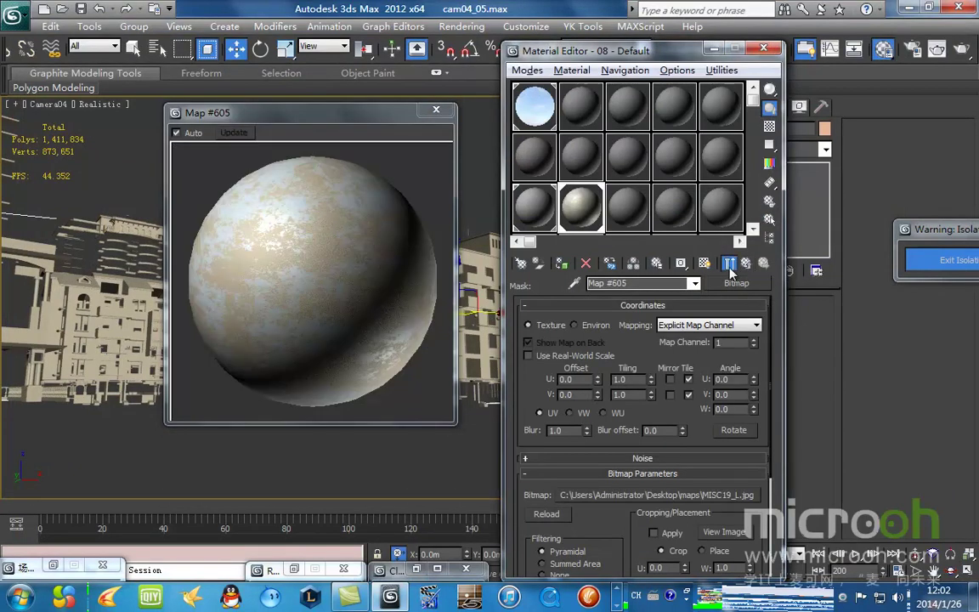
left_click(769, 125)
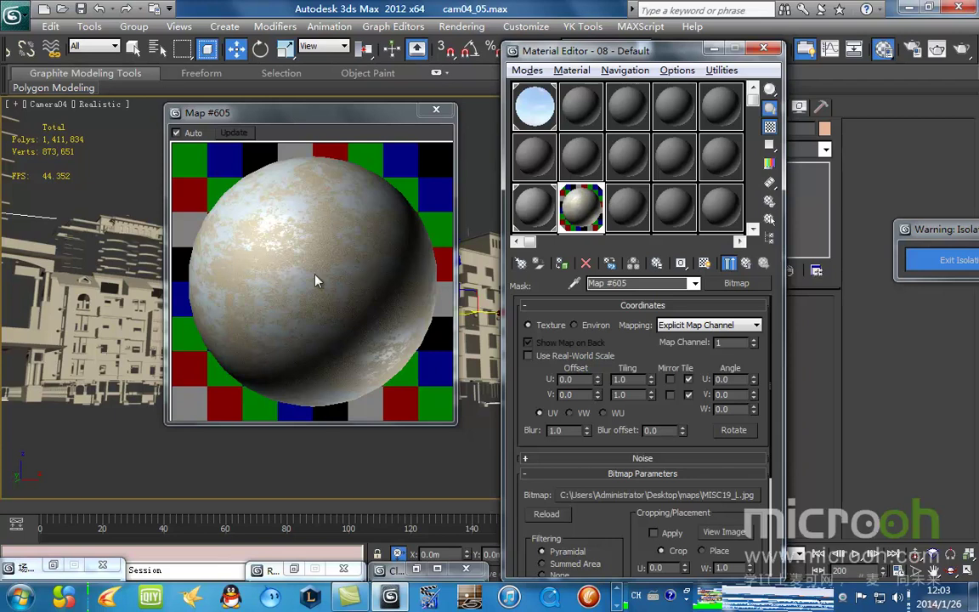
View the mask's bitmap image next to the material preview to compare them, and close the image.
left_click(742, 538)
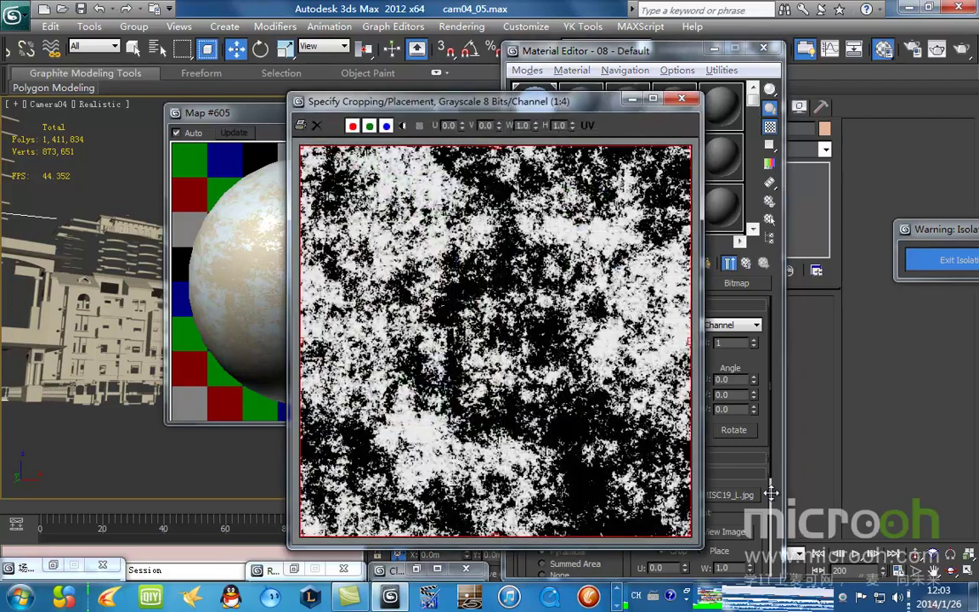
left_click_drag(487, 99, 740, 107)
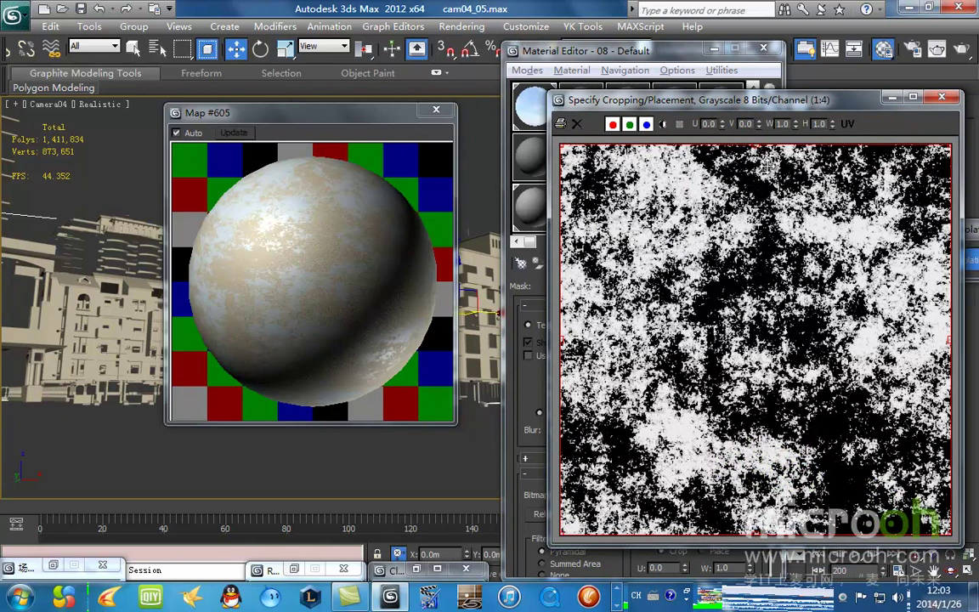
left_click_drag(749, 105, 670, 99)
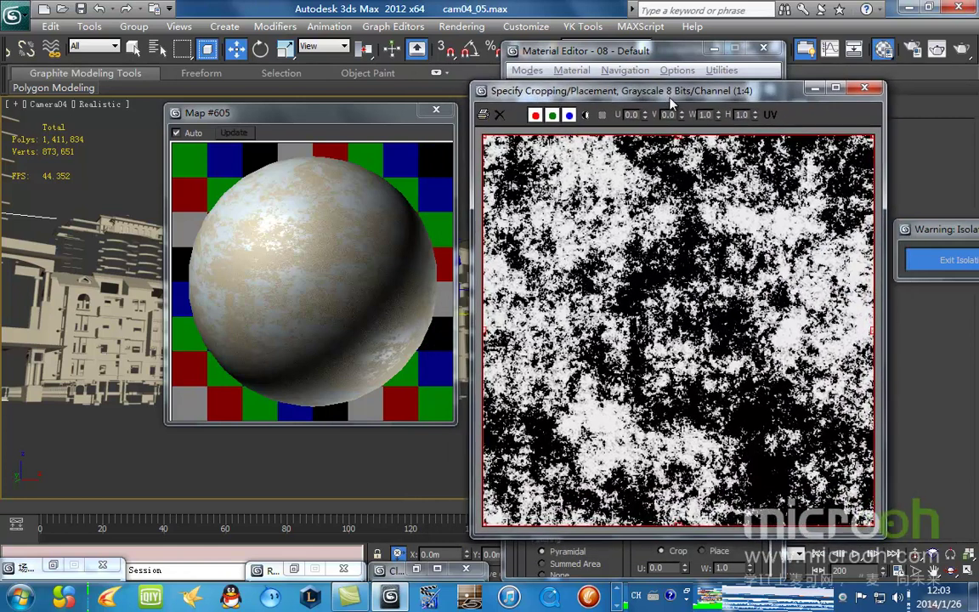
left_click(868, 89)
Check the Mask slot at the Blend level, and reopen its bitmap image beside the preview for comparison.
left_click(748, 264)
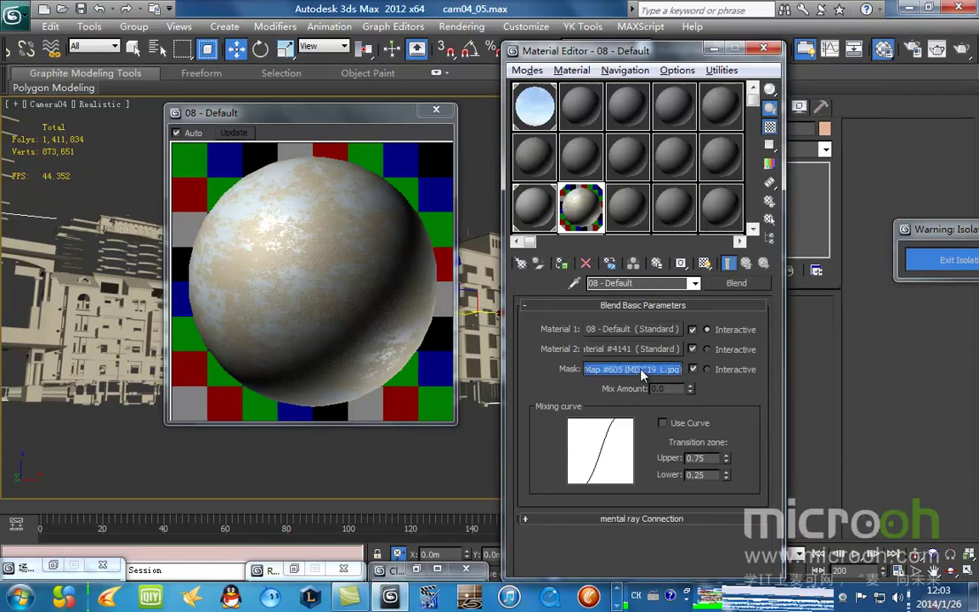
left_click(670, 369)
left_click(722, 532)
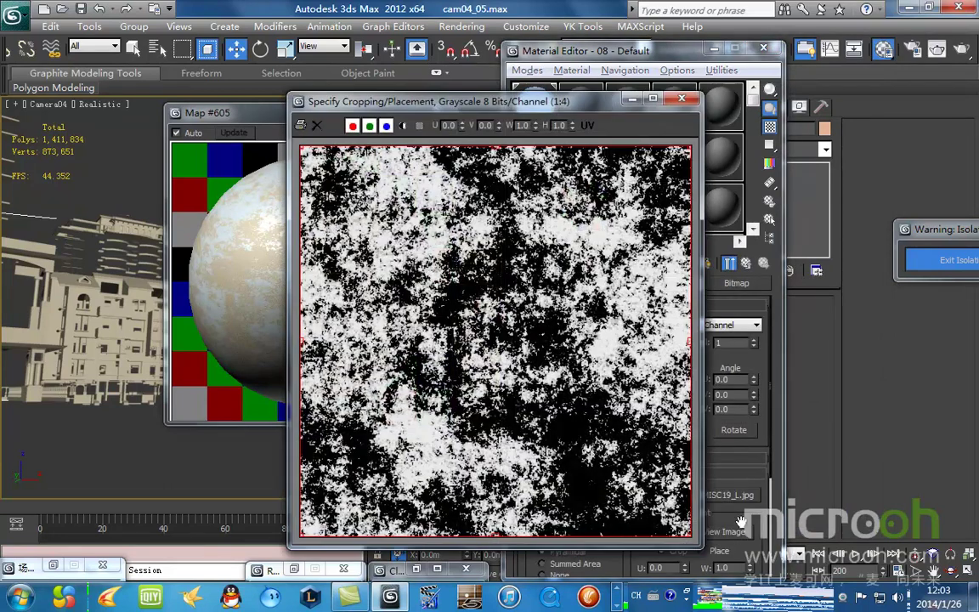
left_click_drag(482, 104, 698, 92)
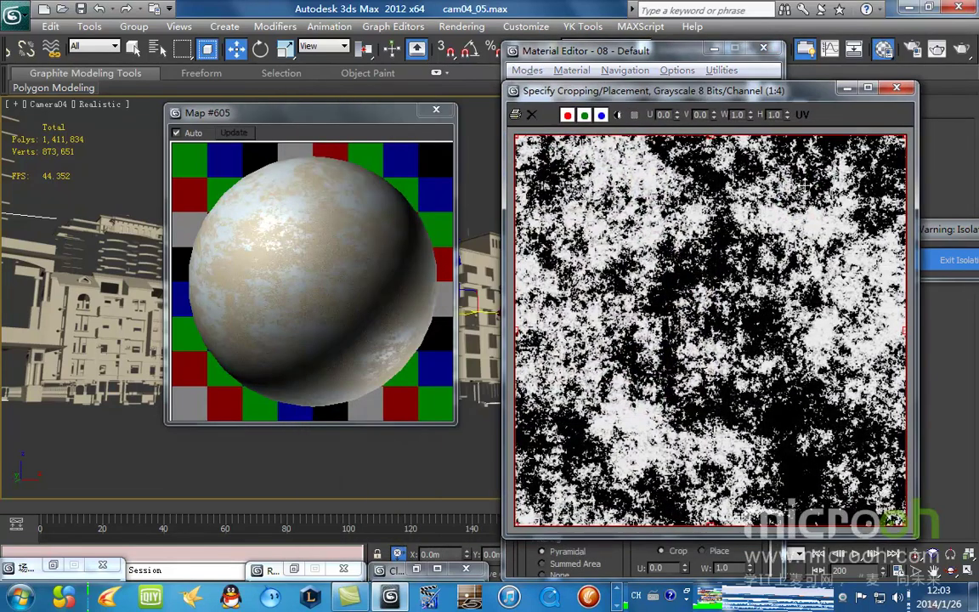
Compare the mask image with the magnified material preview, close both, and return to the Blend level.
left_click_drag(808, 100, 759, 87)
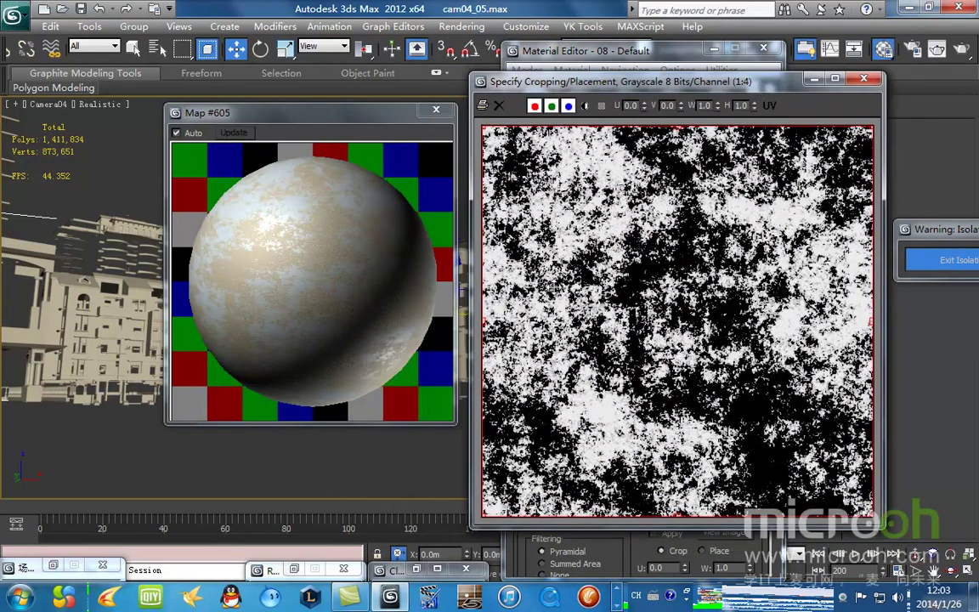
left_click_drag(745, 90, 664, 91)
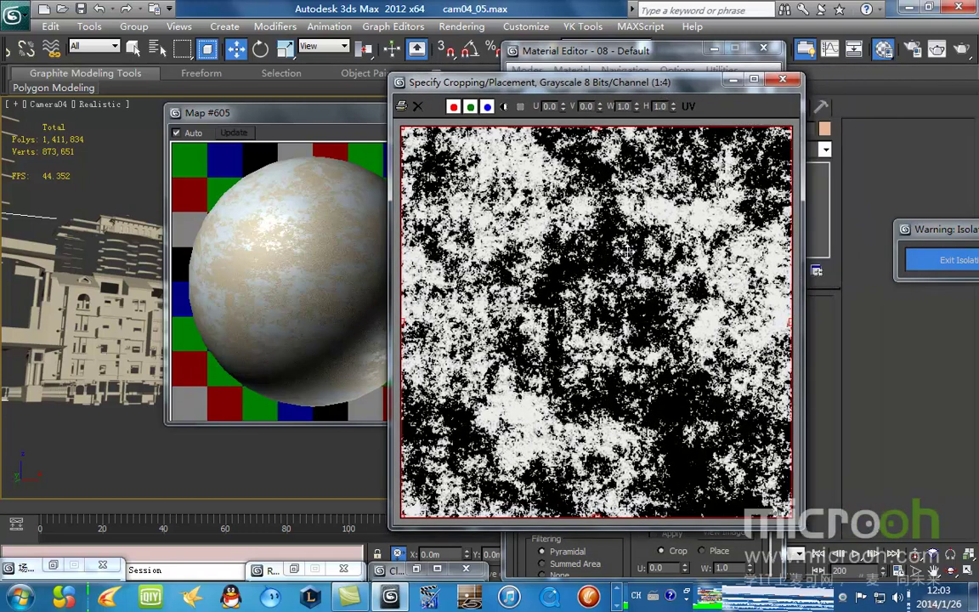
left_click_drag(597, 88, 616, 152)
left_click(810, 140)
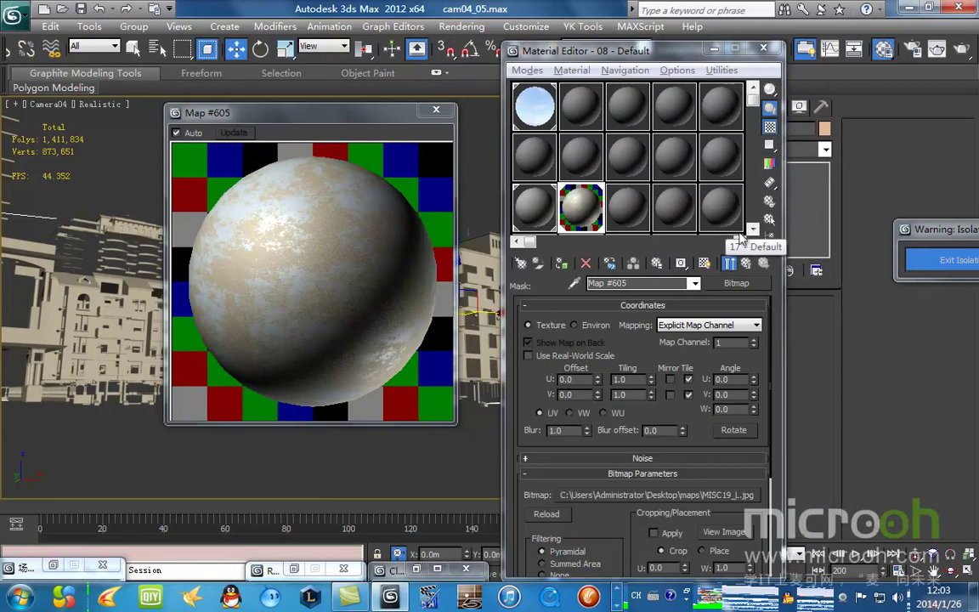
left_click(747, 264)
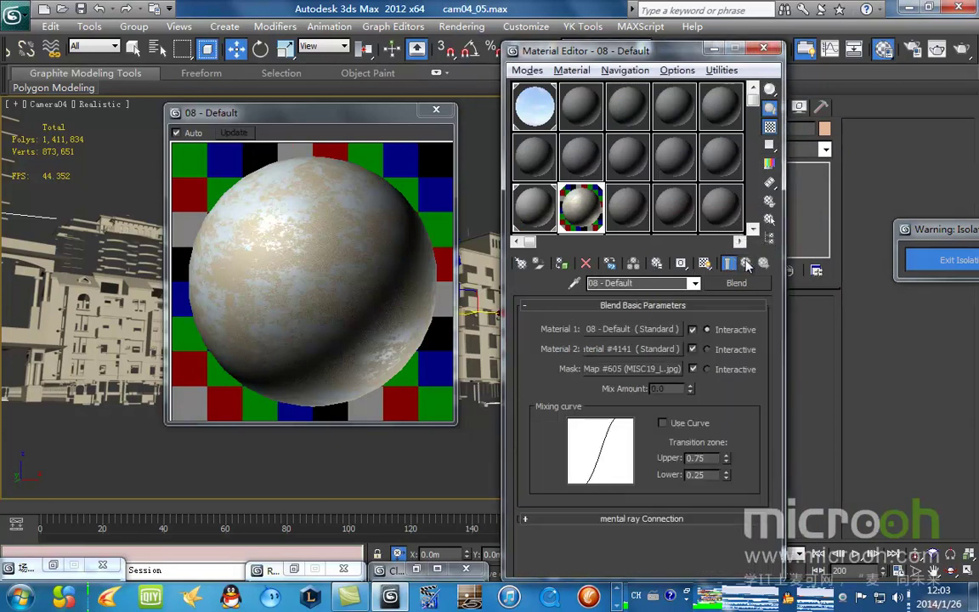
left_click(436, 109)
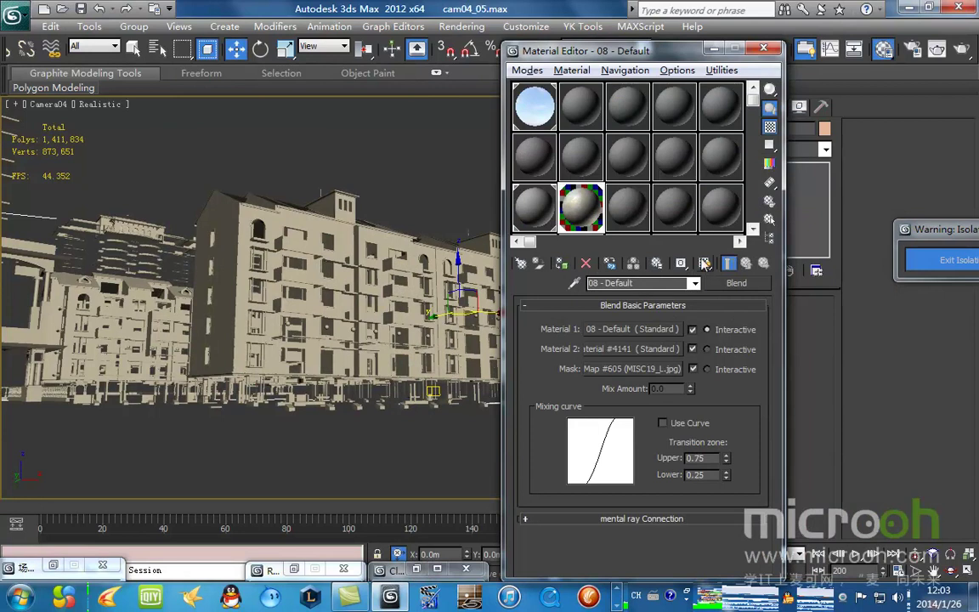
Review the settings of the Blend's mask bitmap and of Material 2.
left_click(623, 367)
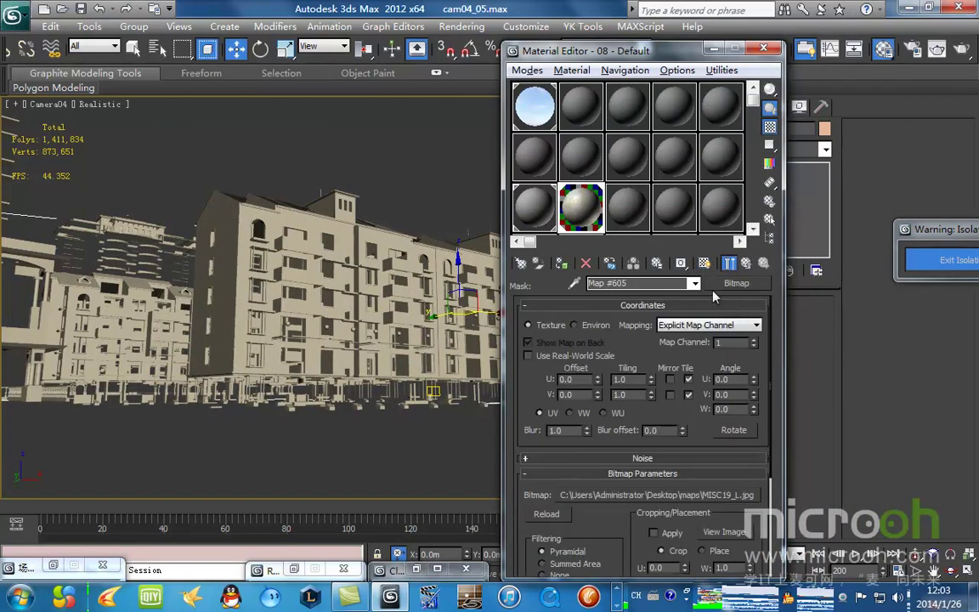
left_click(748, 264)
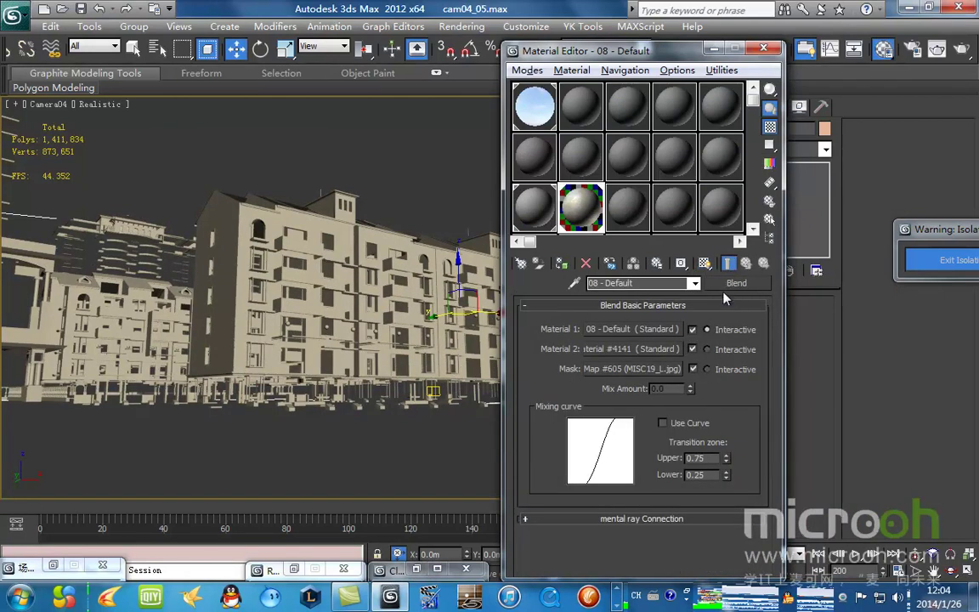
left_click(662, 349)
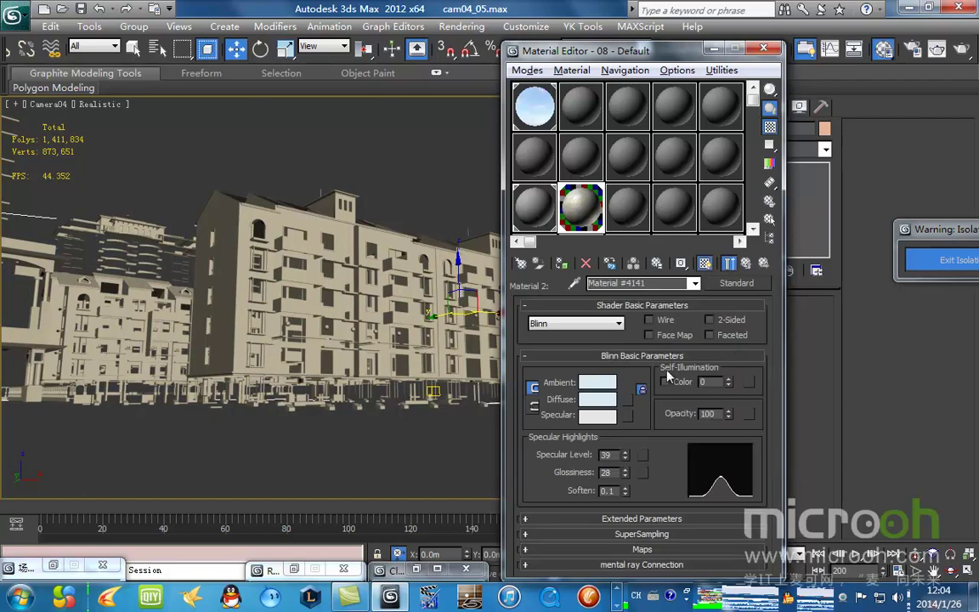
left_click(745, 264)
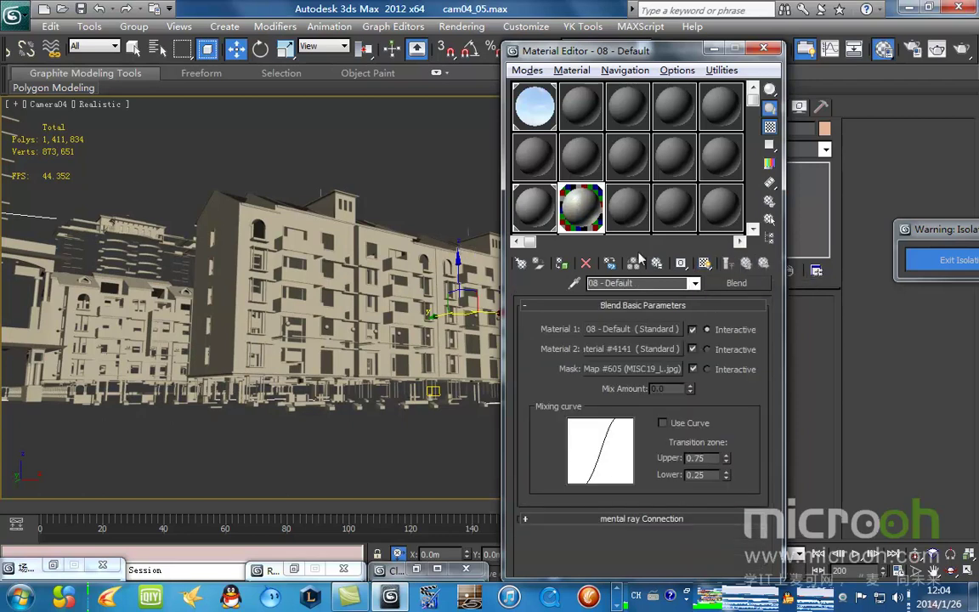
Show the scene in wireframe, exit isolation, and hide the selected building geometry.
key("F3")
left_click(944, 260)
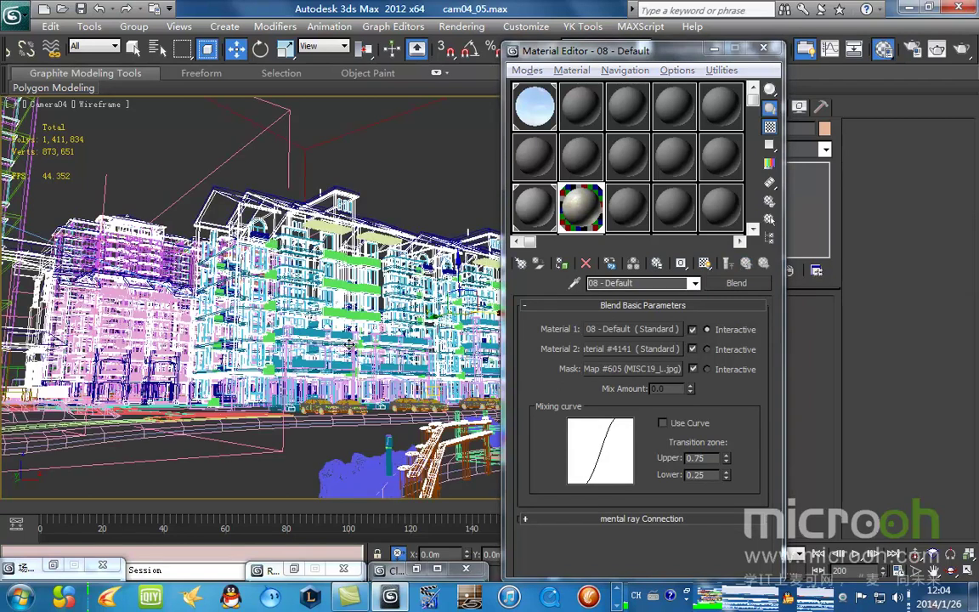
right_click(374, 272)
left_click(417, 231)
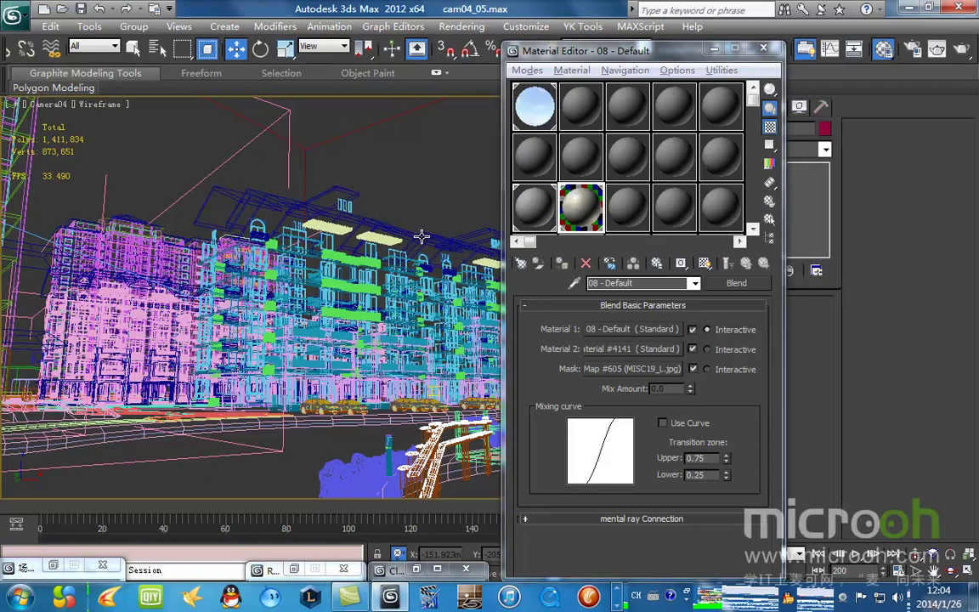
left_click_drag(617, 53, 688, 52)
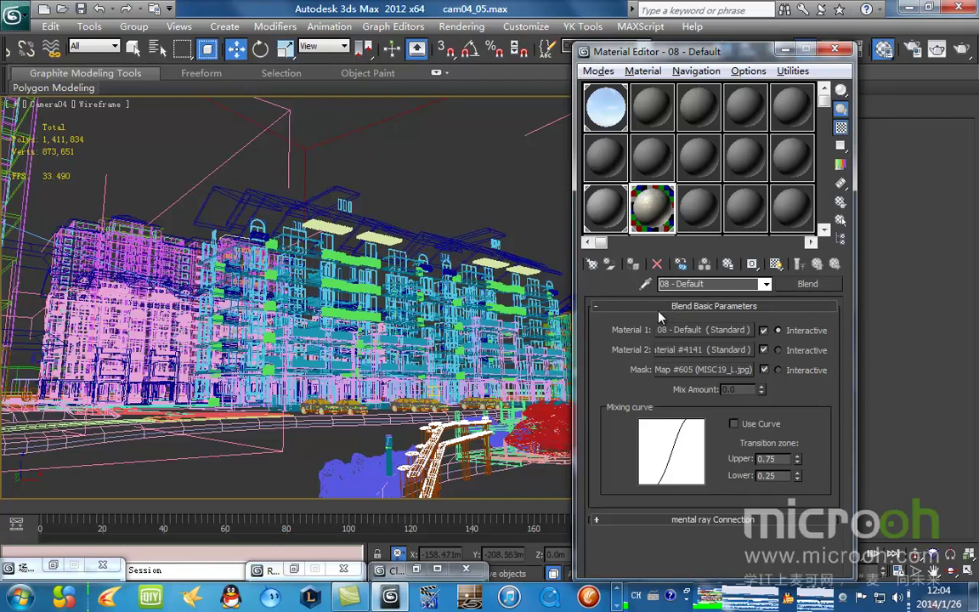
Set Material 1's diffuse color to hue 25 and saturation 67, and check the magnified Blend preview.
left_click(727, 331)
left_click(667, 401)
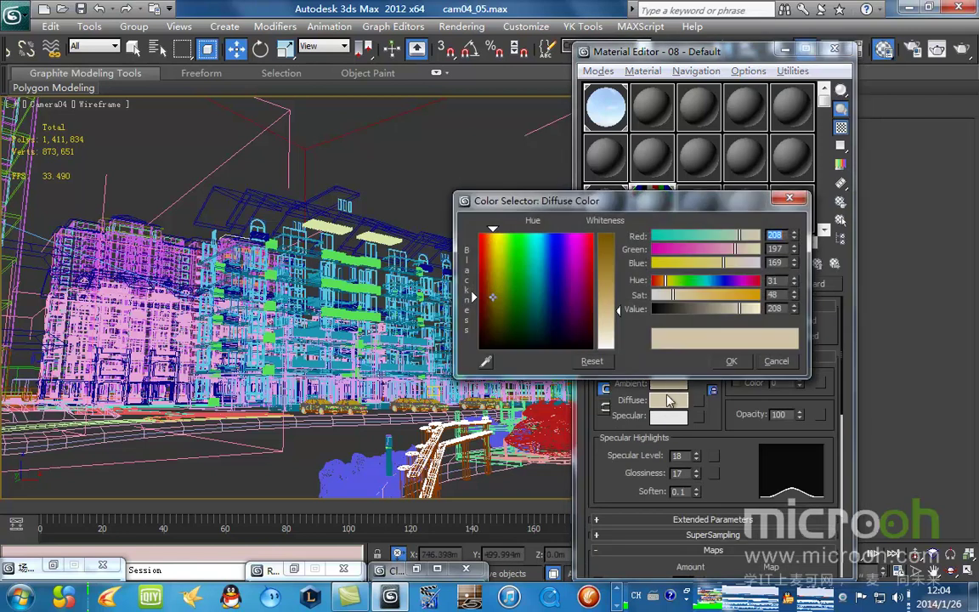
left_click(664, 281)
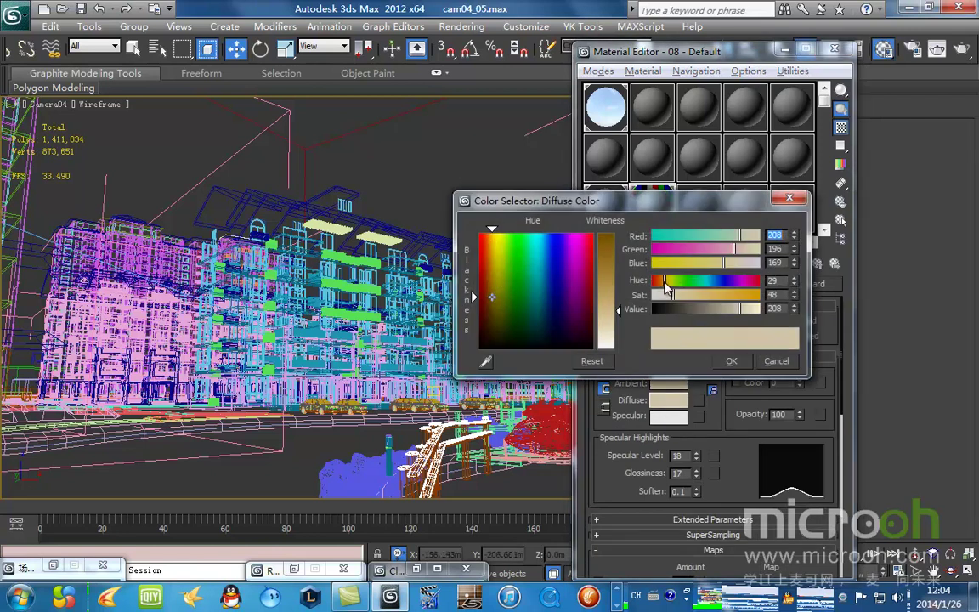
left_click_drag(663, 283, 681, 298)
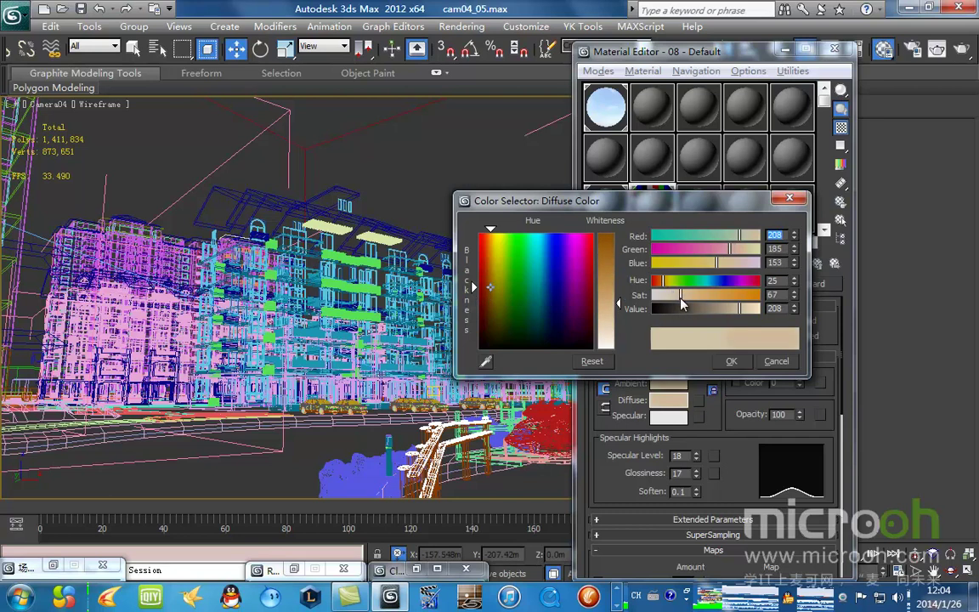
left_click(731, 362)
left_click(817, 264)
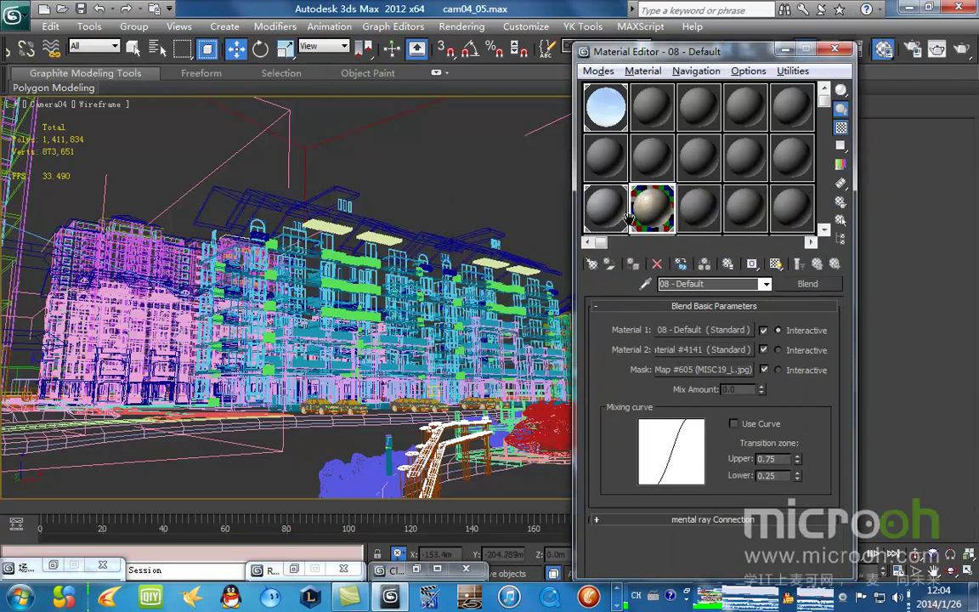
double_click(651, 205)
left_click(436, 111)
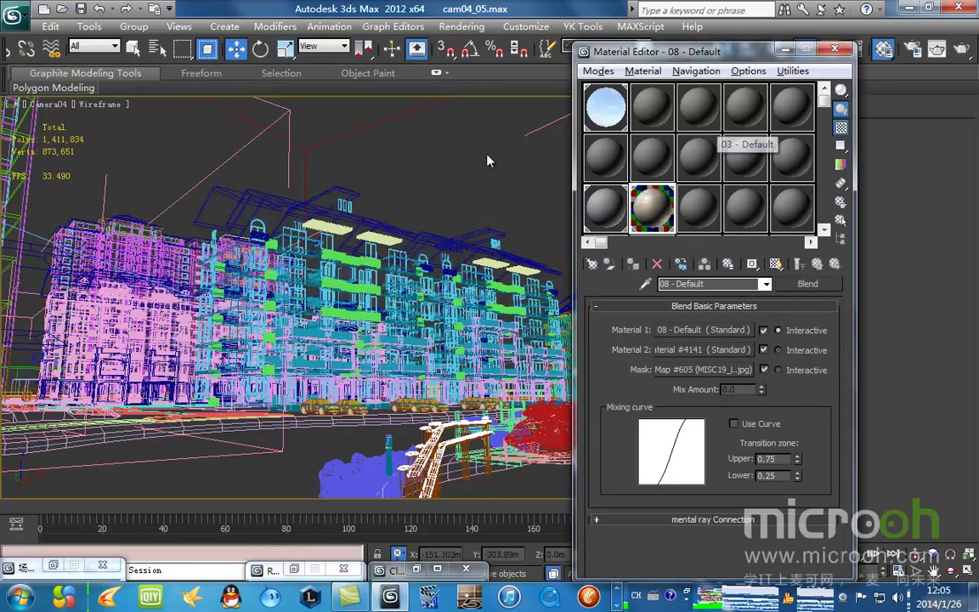
Sample the dark blue rocks' material into the unused 15 - Default slot in shaded view, and isolate the rocks that use it.
left_click(699, 208)
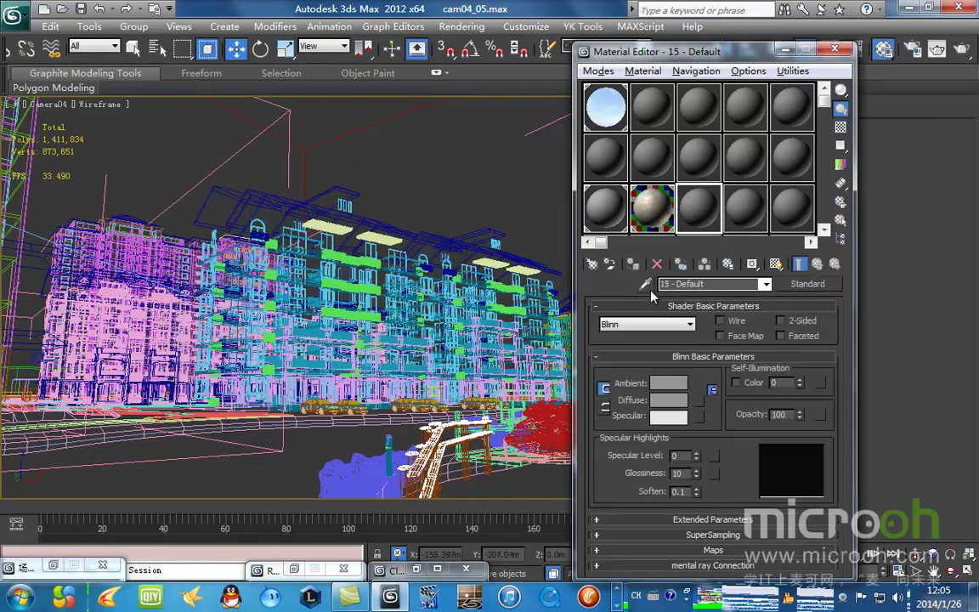
key("F3")
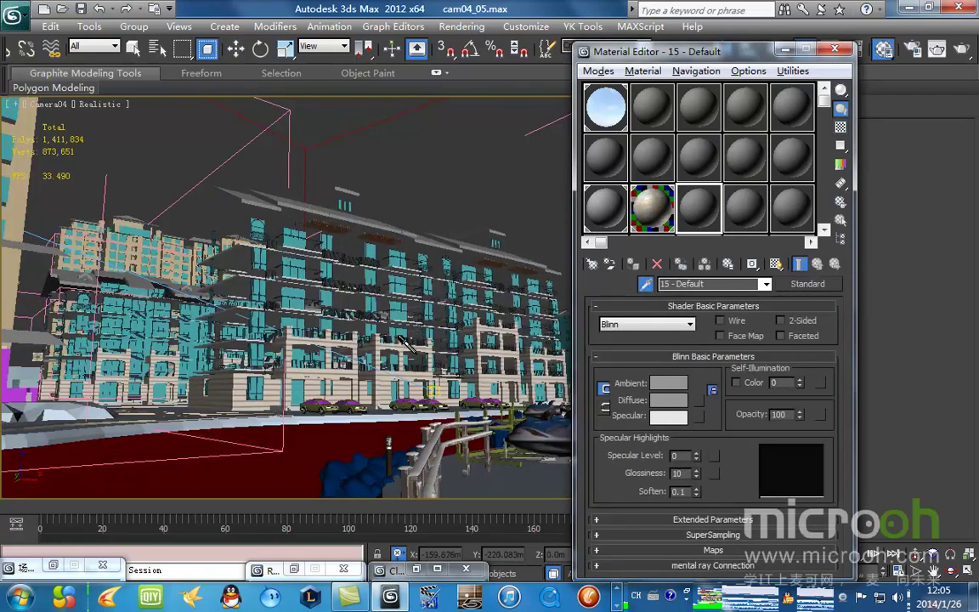
left_click(348, 470)
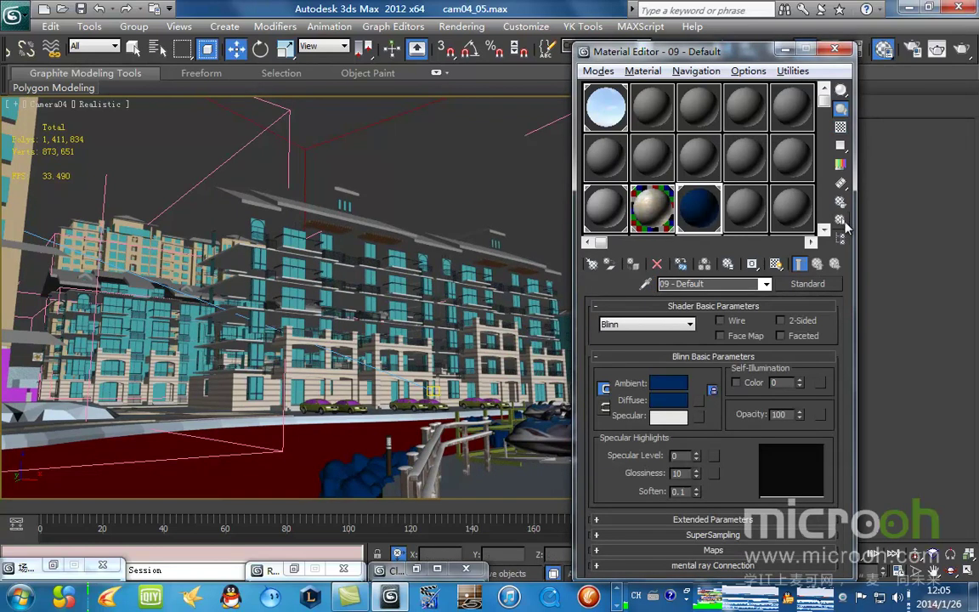
left_click(846, 221)
left_click(326, 504)
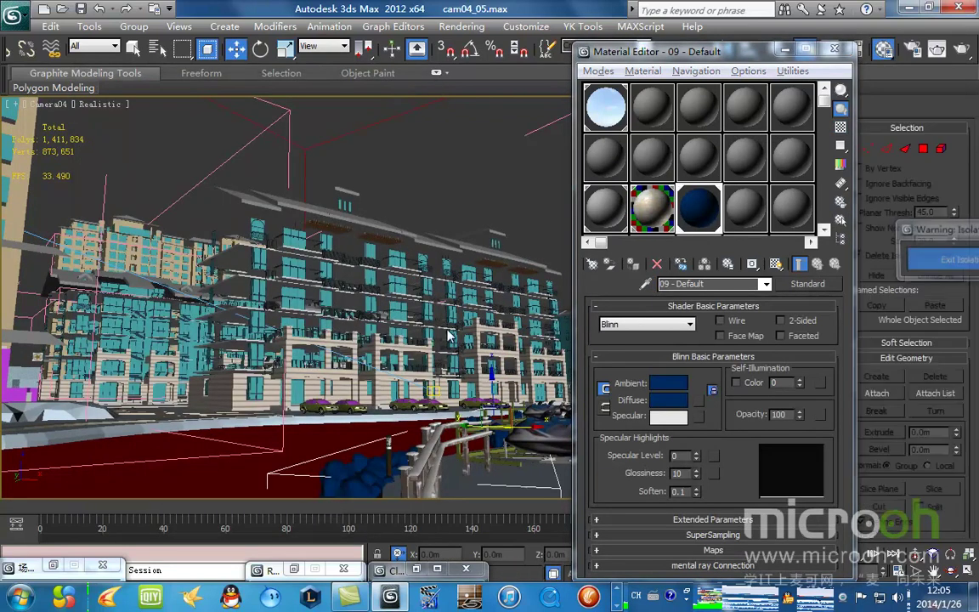
Change the rock material's type to VRayMtl and choose a Bitmap as its Diffuse map.
left_click(773, 284)
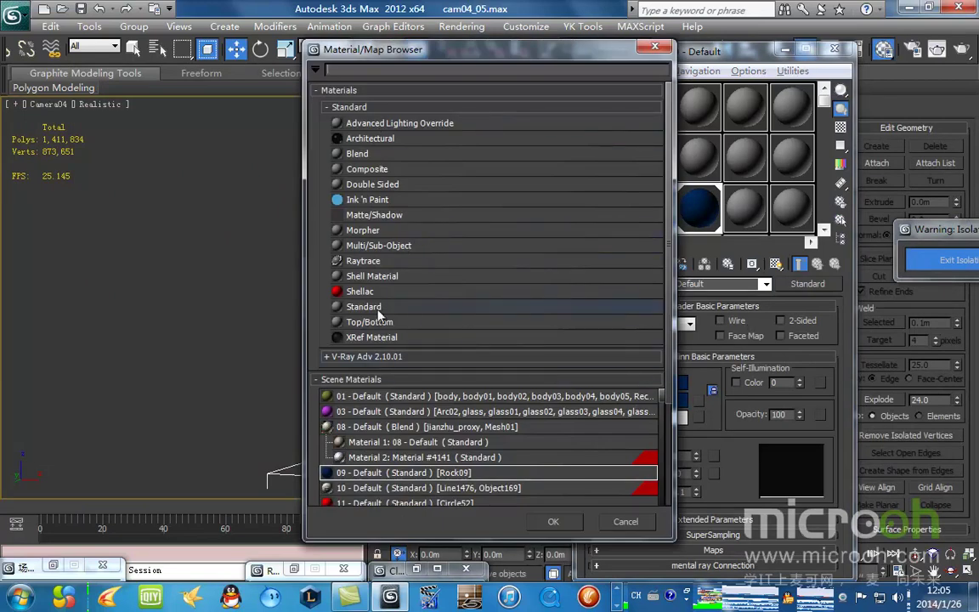
scroll(425, 399, "down", 3)
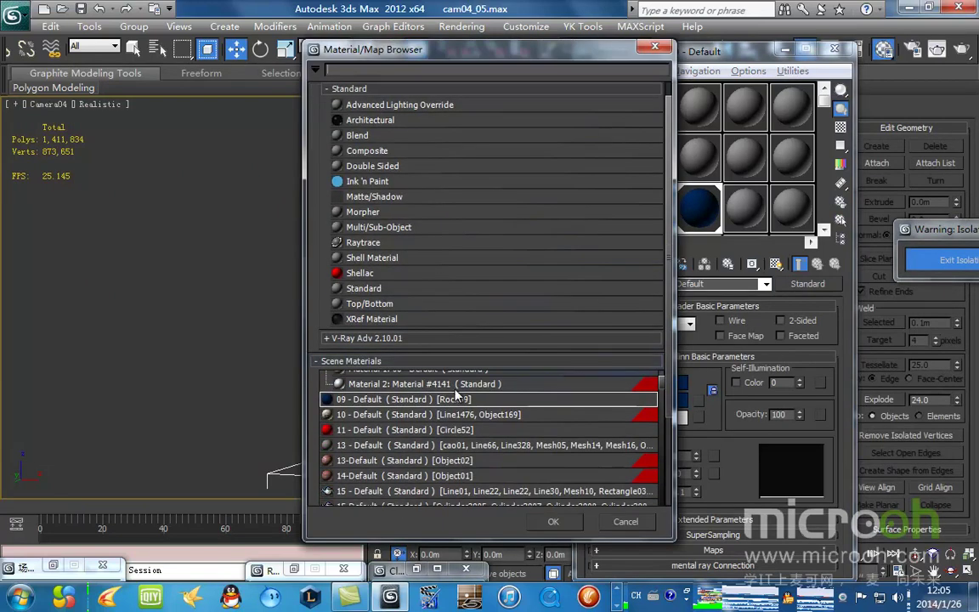
left_click(408, 339)
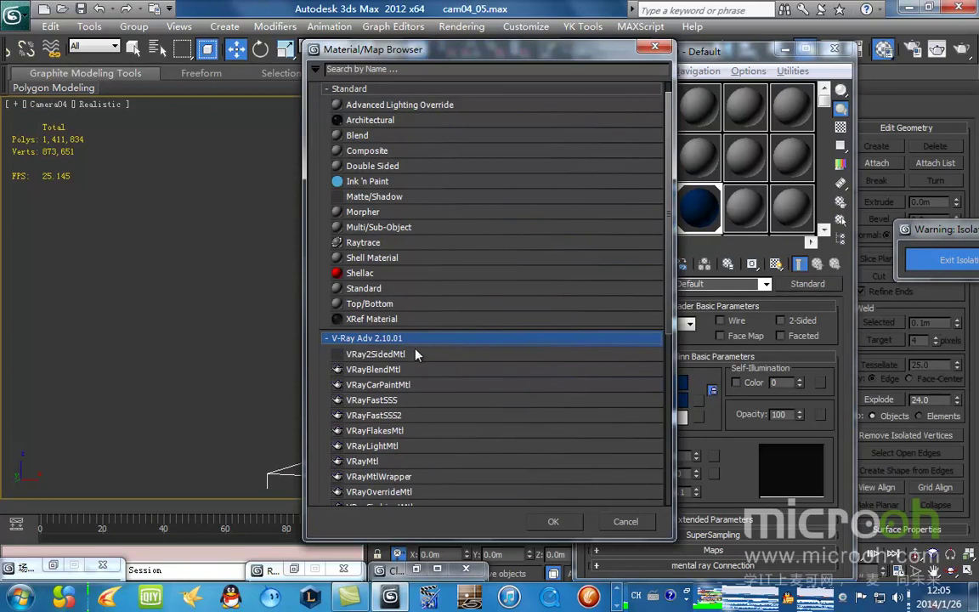
double_click(394, 463)
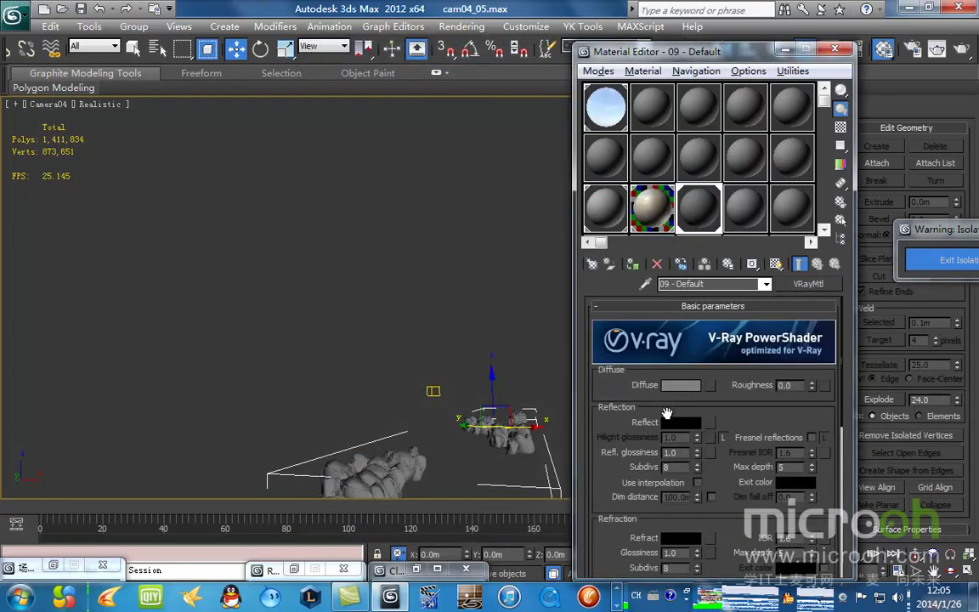
left_click(712, 387)
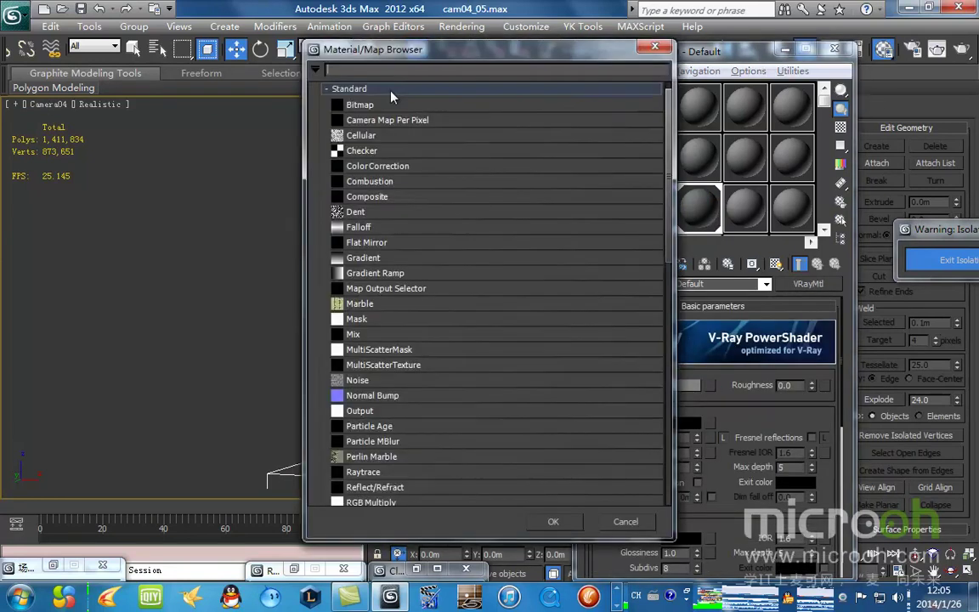
double_click(379, 108)
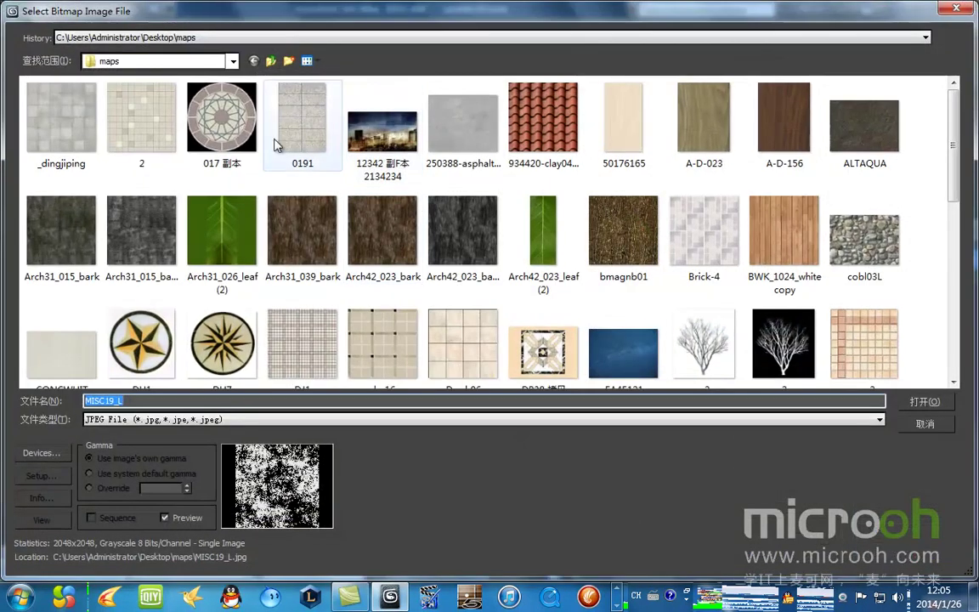
Look through the maps folder for a rock texture and preview mask_002 at full size.
left_click(162, 240)
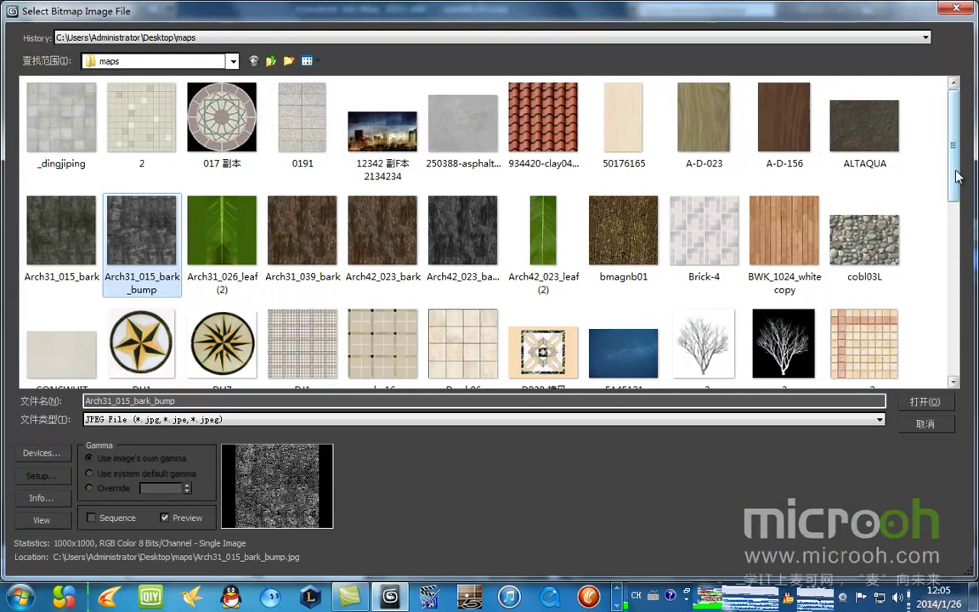
left_click_drag(956, 178, 948, 257)
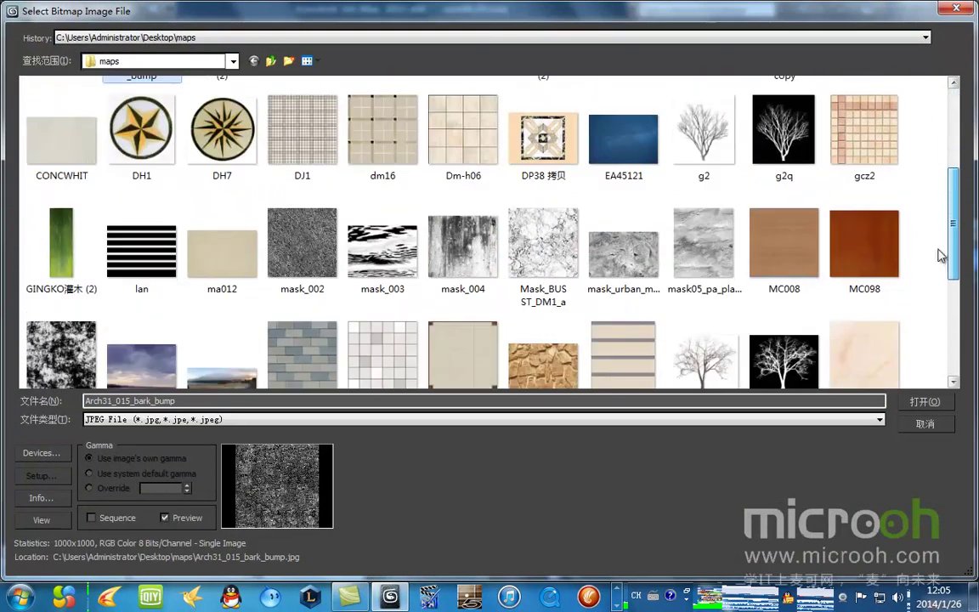
left_click(313, 249)
right_click(315, 249)
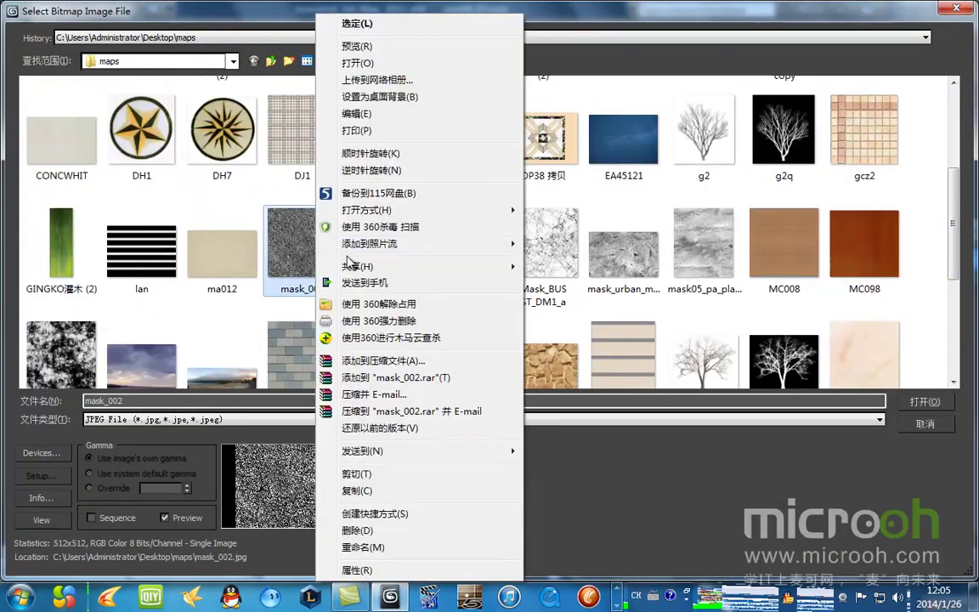
left_click(382, 46)
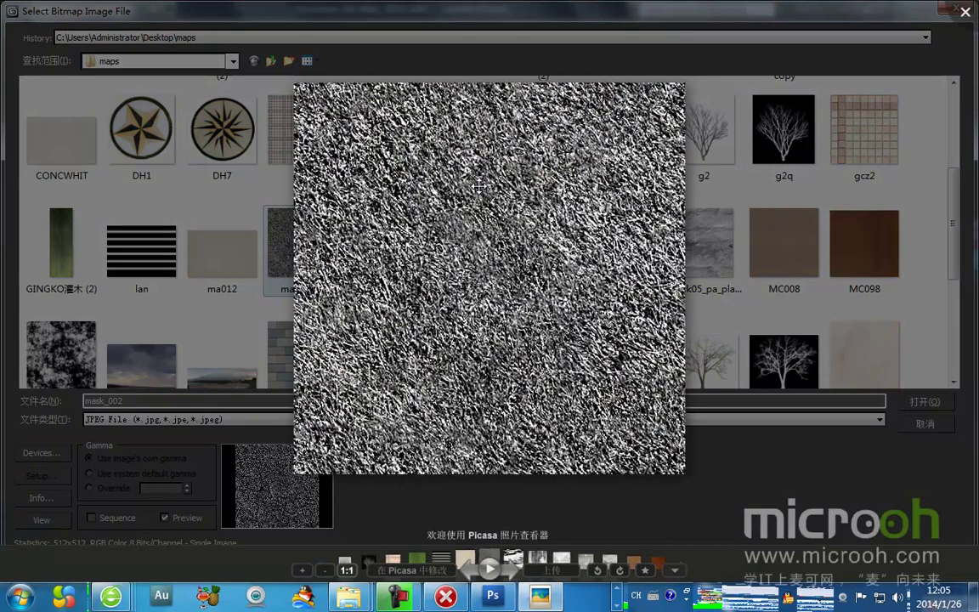
key("Escape")
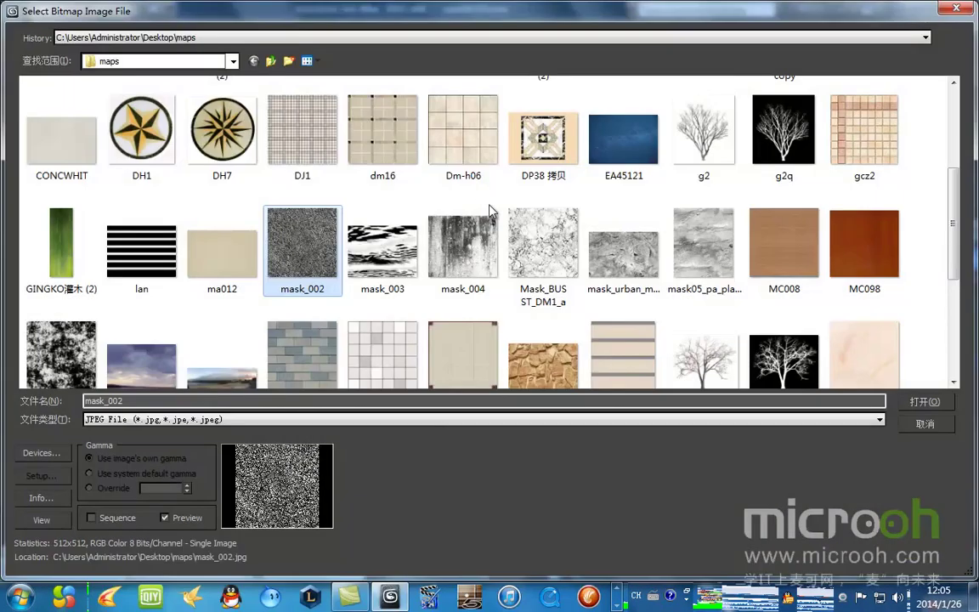
Load Arch31_015_bark as the rock material's diffuse bitmap and show the map on the rocks in the viewport.
scroll(281, 282, "down", 3)
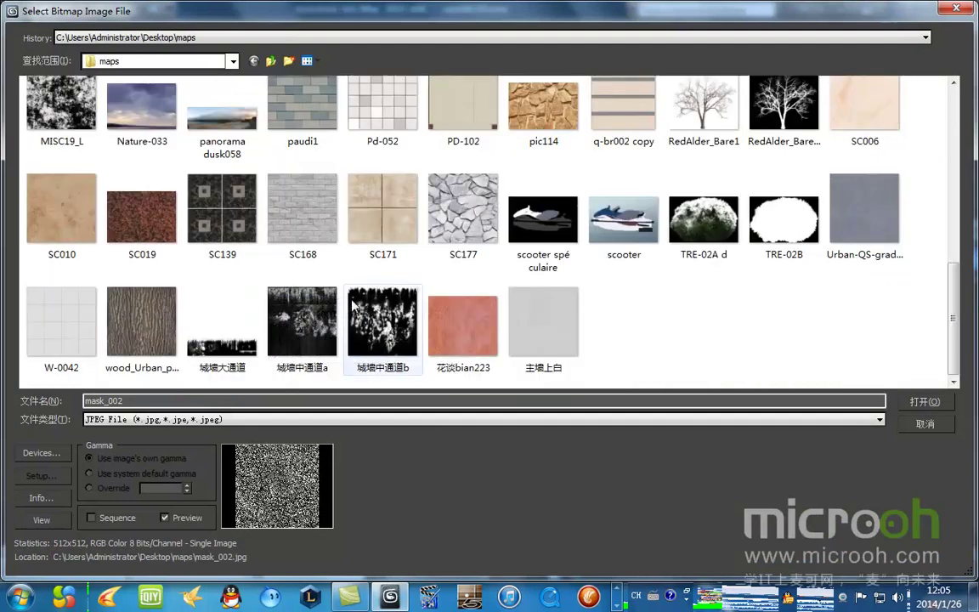
scroll(353, 304, "up", 10)
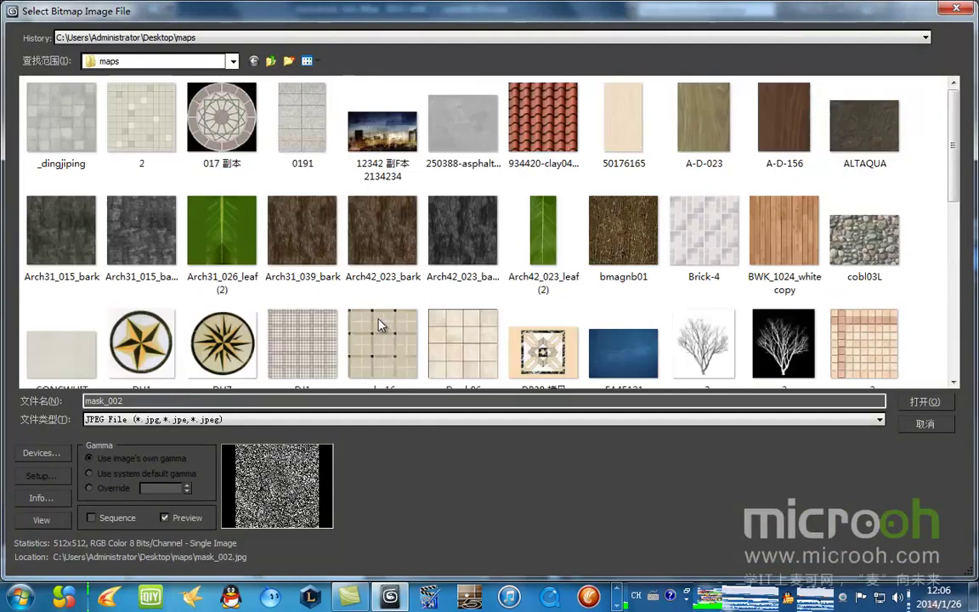
left_click(143, 234)
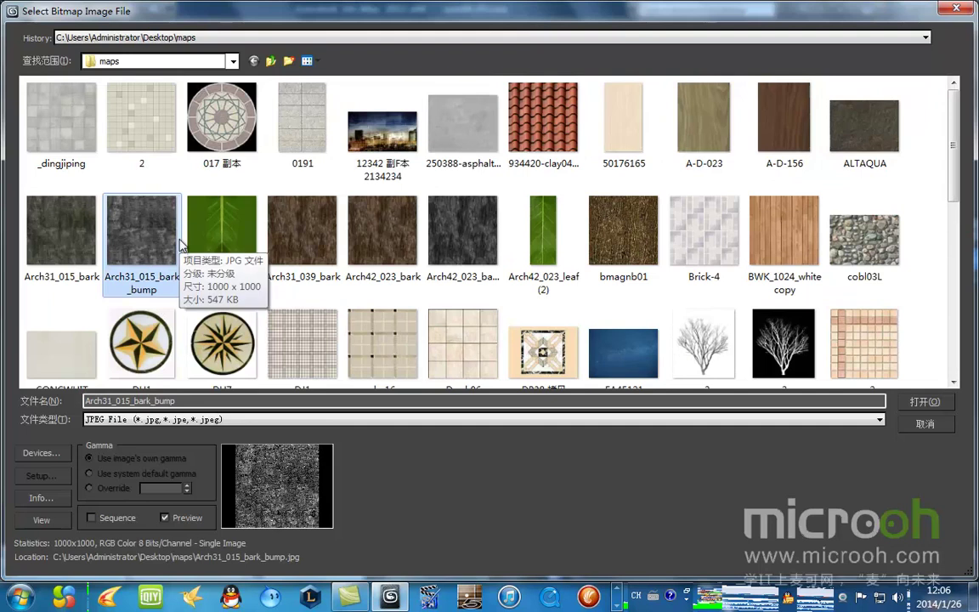
left_click(70, 230)
key("Return")
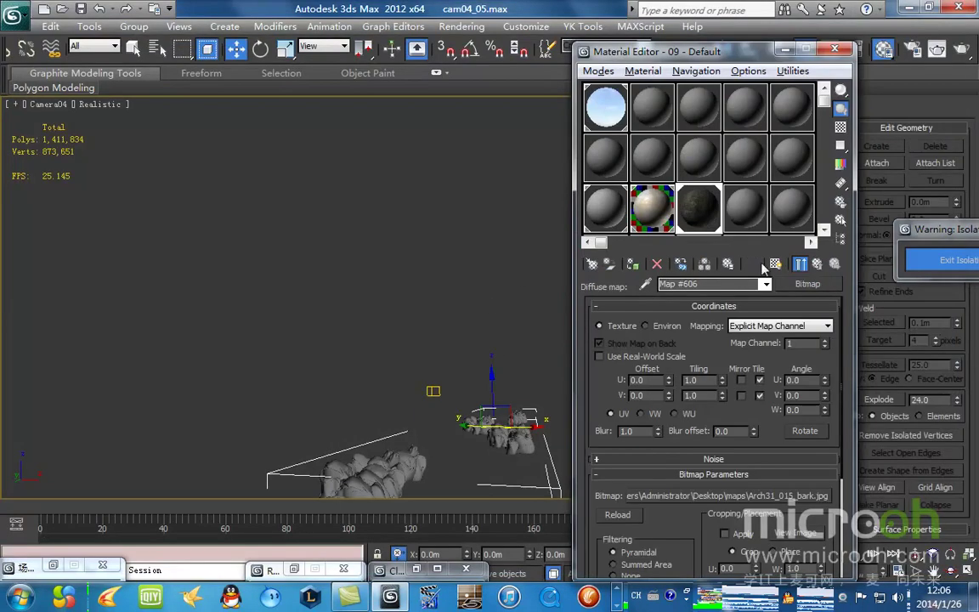
left_click(775, 265)
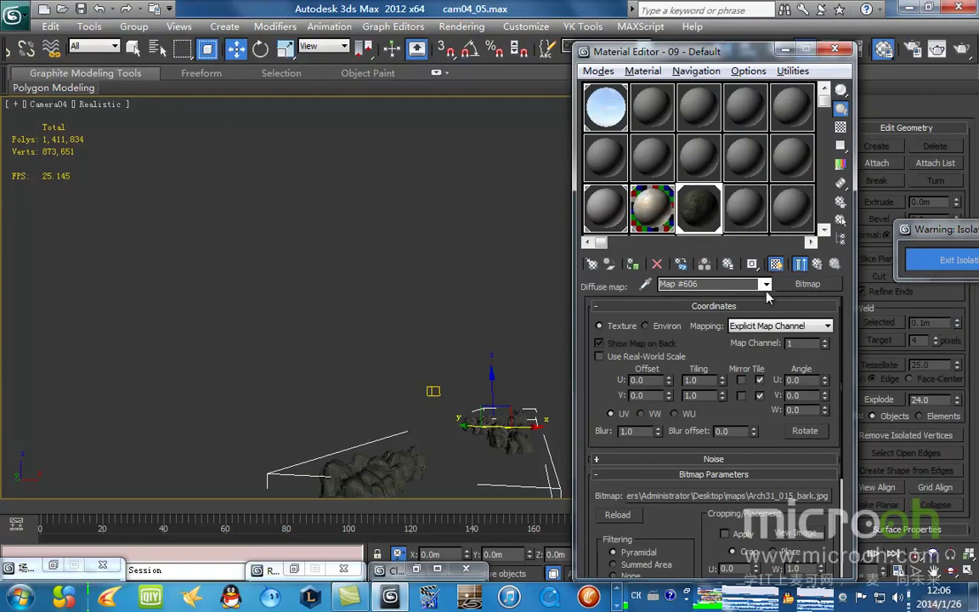
Inspect the textured rocks up close in the Top view and test-render them from Camera04.
left_click(786, 49)
key("t")
scroll(340, 338, "up", 6)
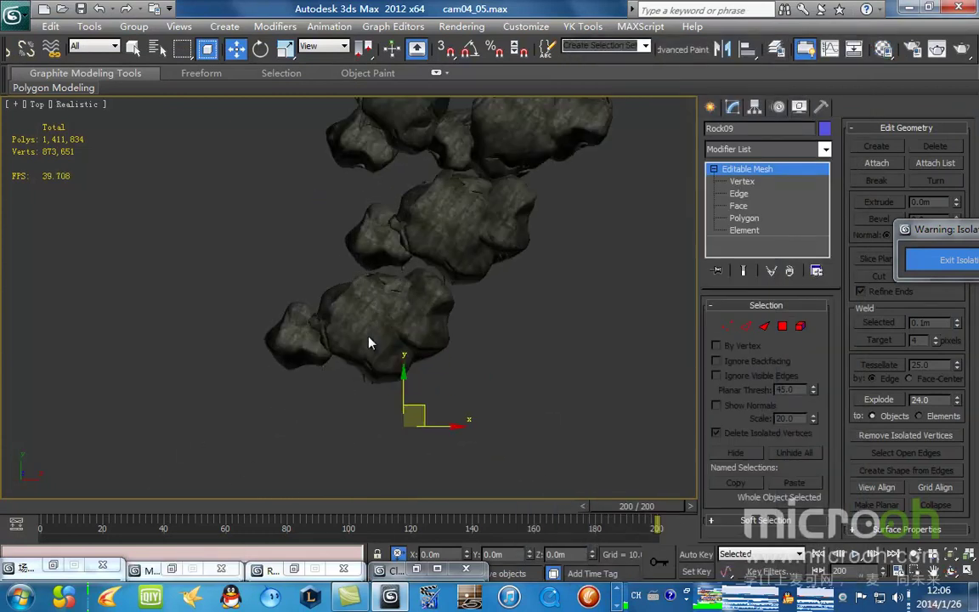
key("c")
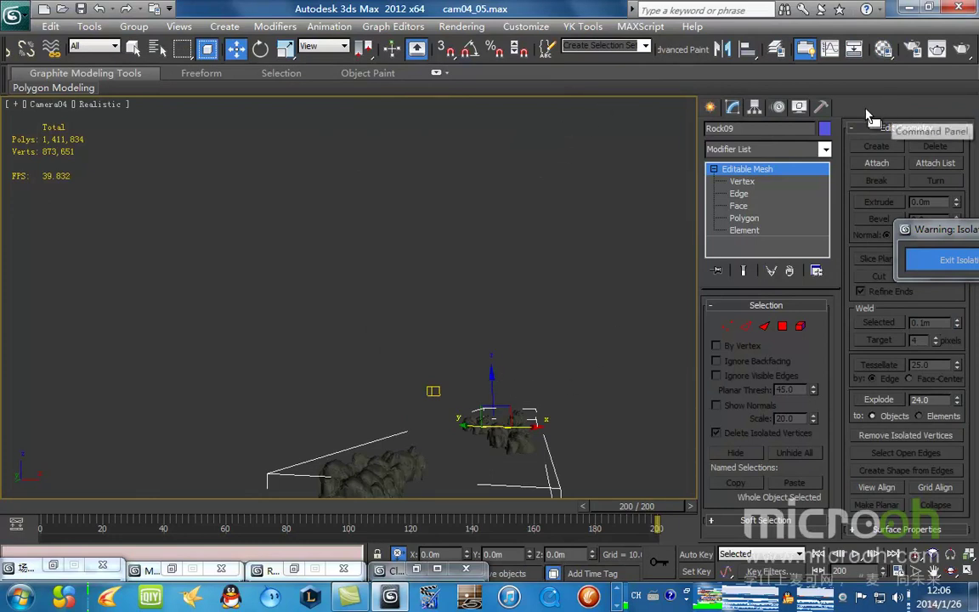
left_click(962, 51)
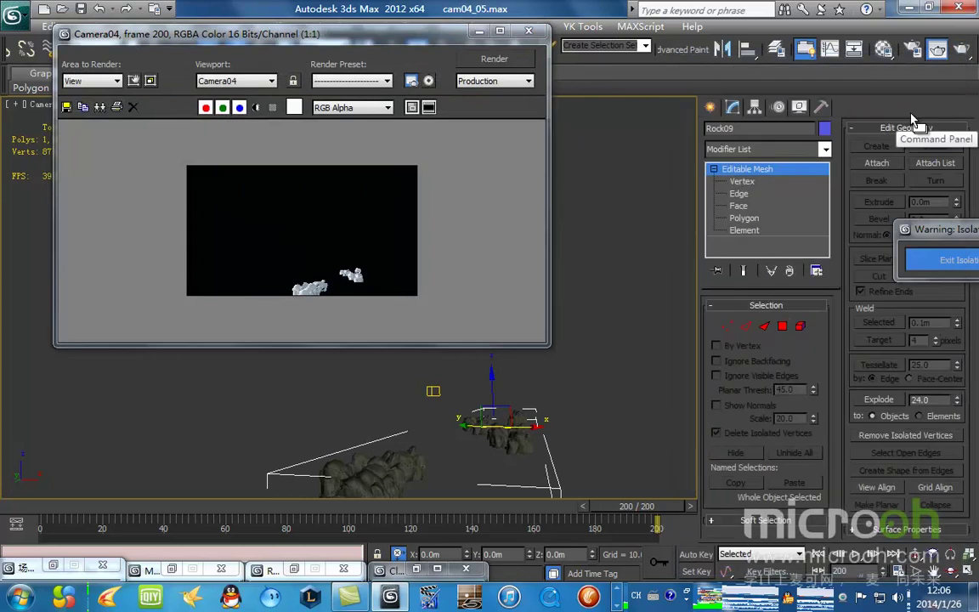
left_click(529, 32)
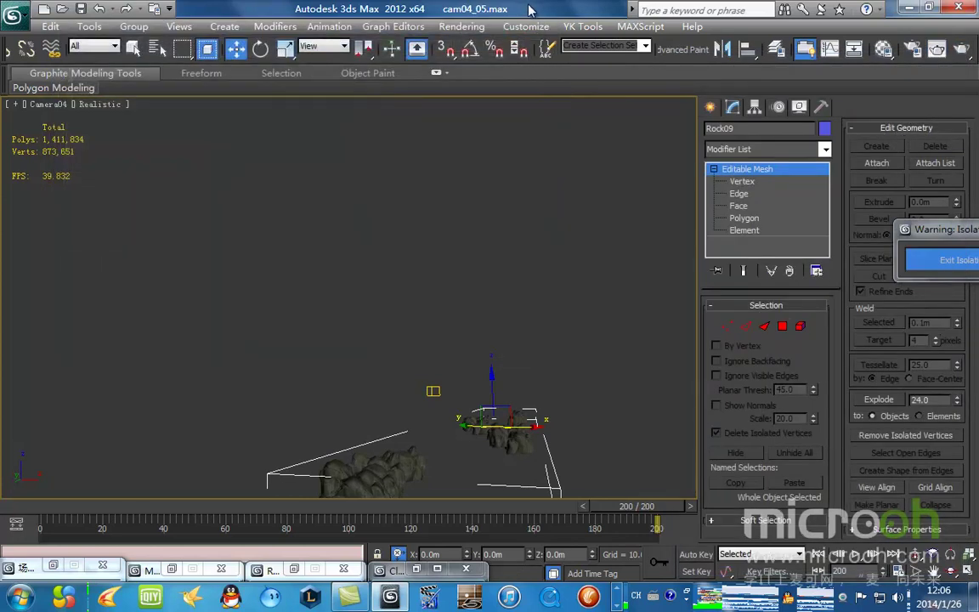
Remove qiutian from V-Ray's material override exclude list and turn off Glossy effects in the global switches.
left_click(461, 26)
left_click(476, 61)
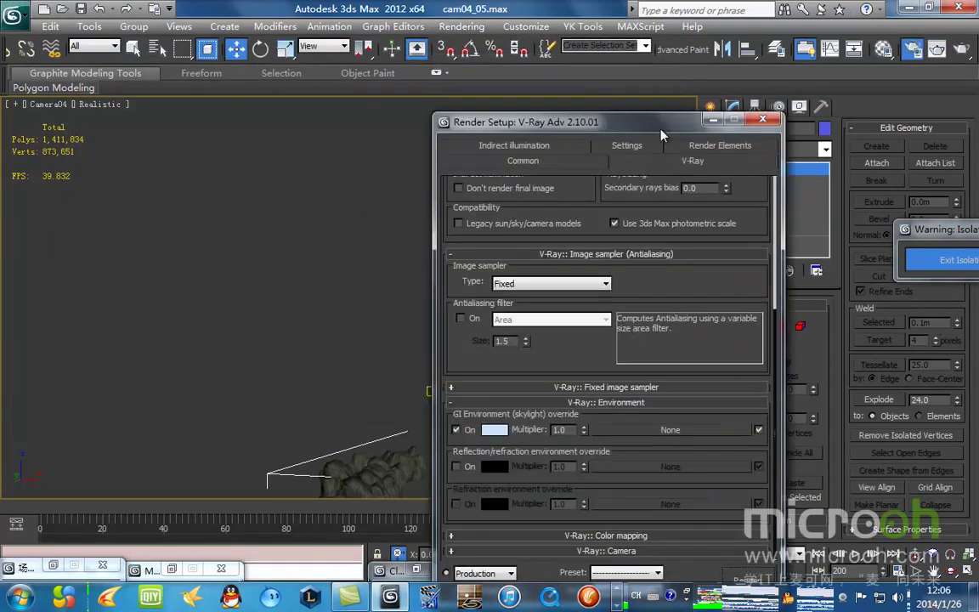
left_click_drag(579, 123, 535, 46)
scroll(623, 304, "up", 5)
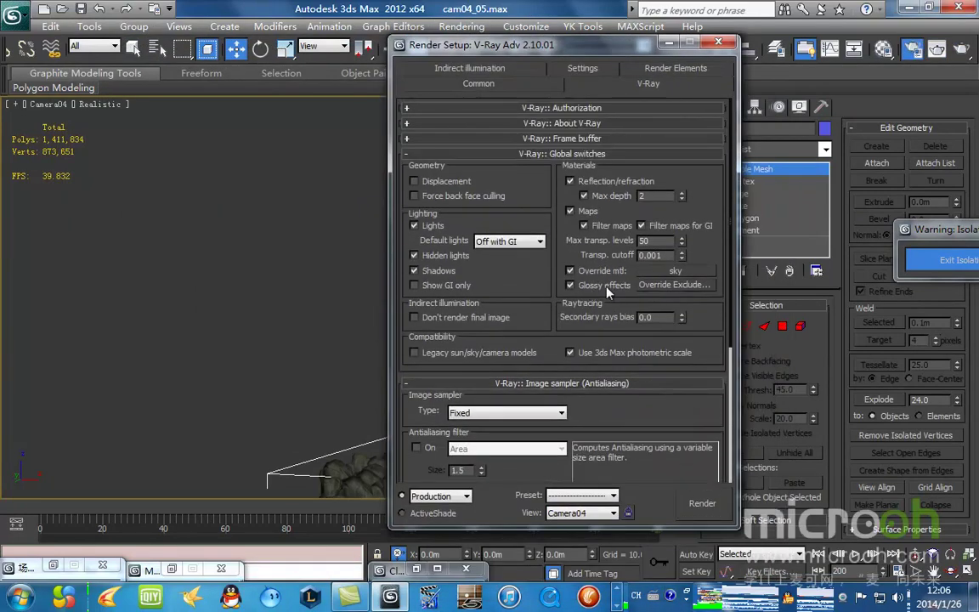
left_click(592, 271)
left_click(570, 270)
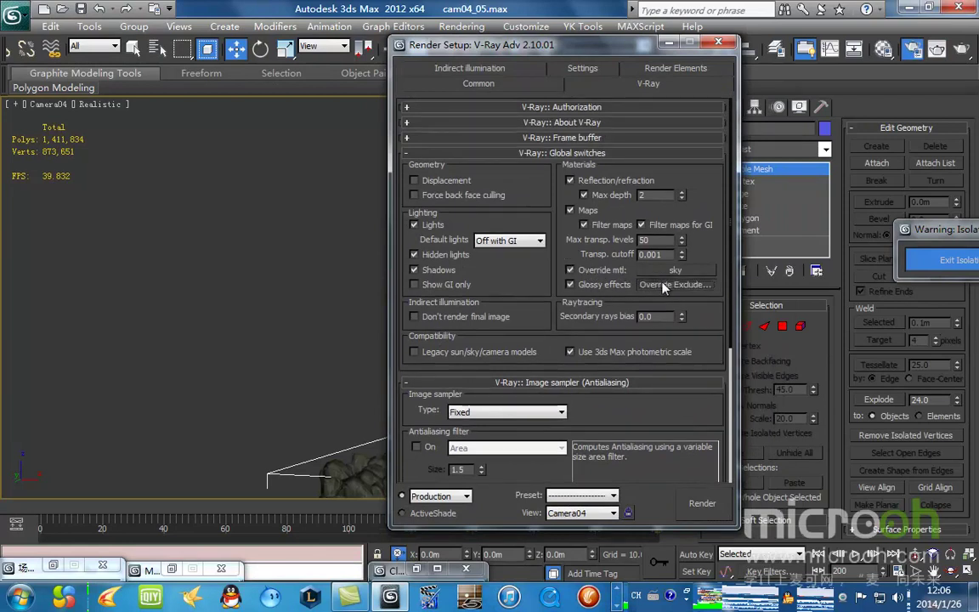
left_click(670, 285)
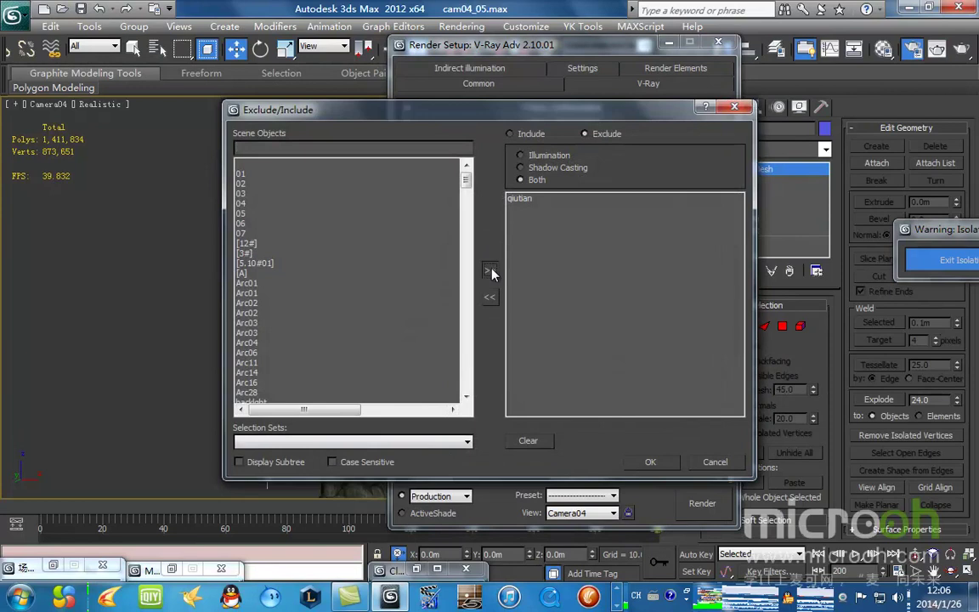
left_click(520, 198)
left_click(490, 297)
left_click(666, 464)
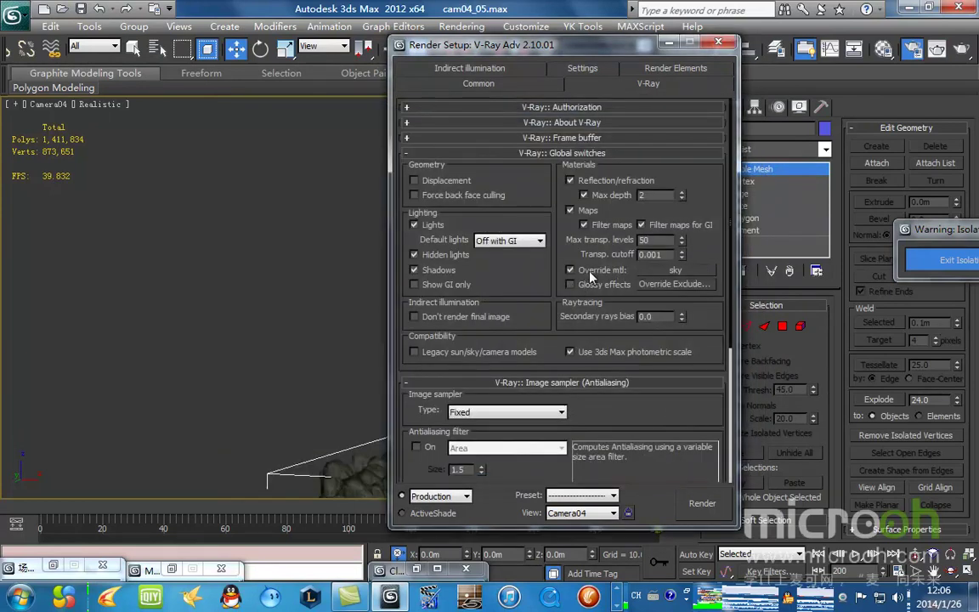
Disable V-Ray's override material and test-render the isolated rocks from Camera04.
left_click(590, 275)
left_click(702, 503)
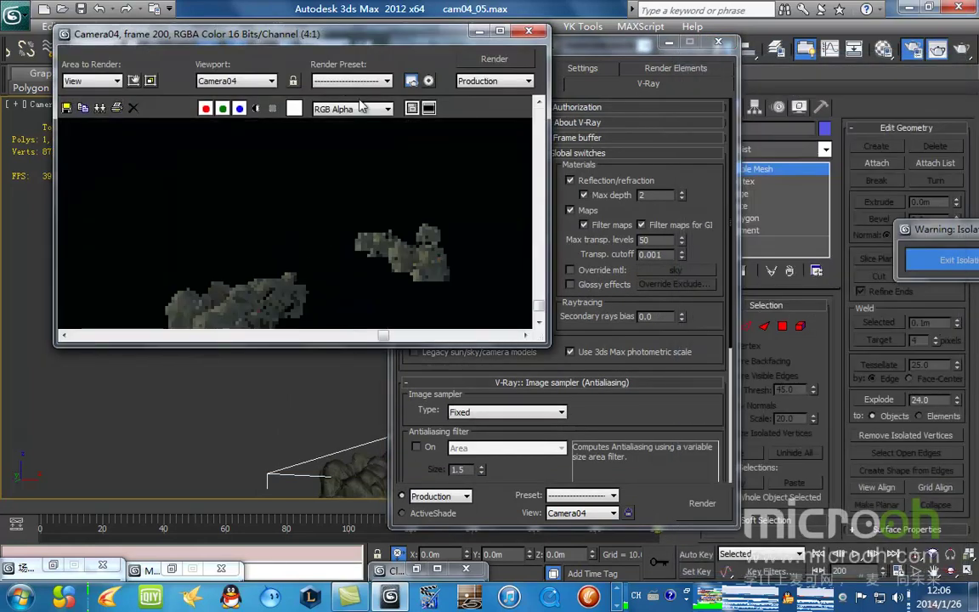
left_click(528, 31)
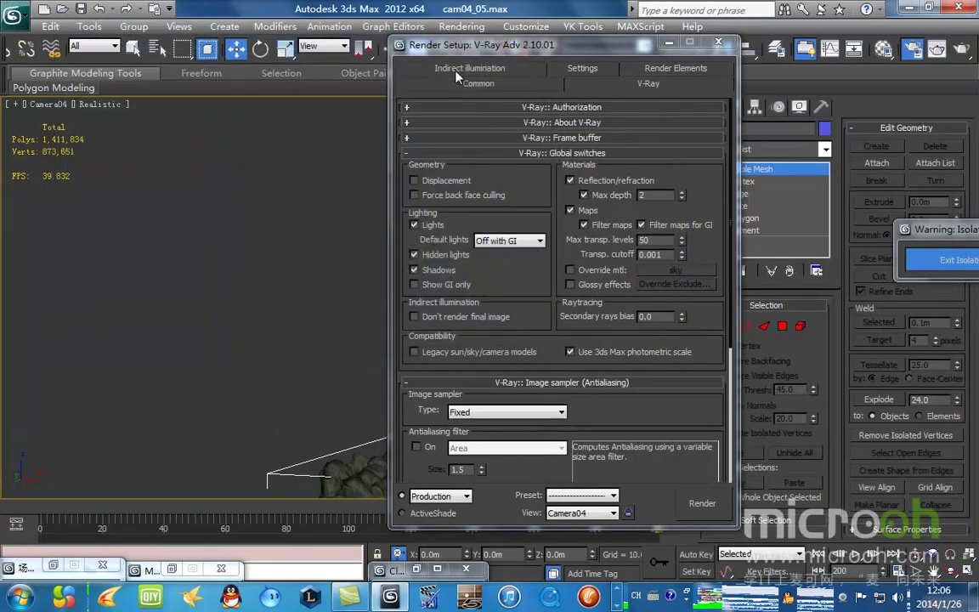
Set the render output width to 500 with the aspect ratio kept and re-render the rocks.
left_click(470, 84)
left_click(499, 69)
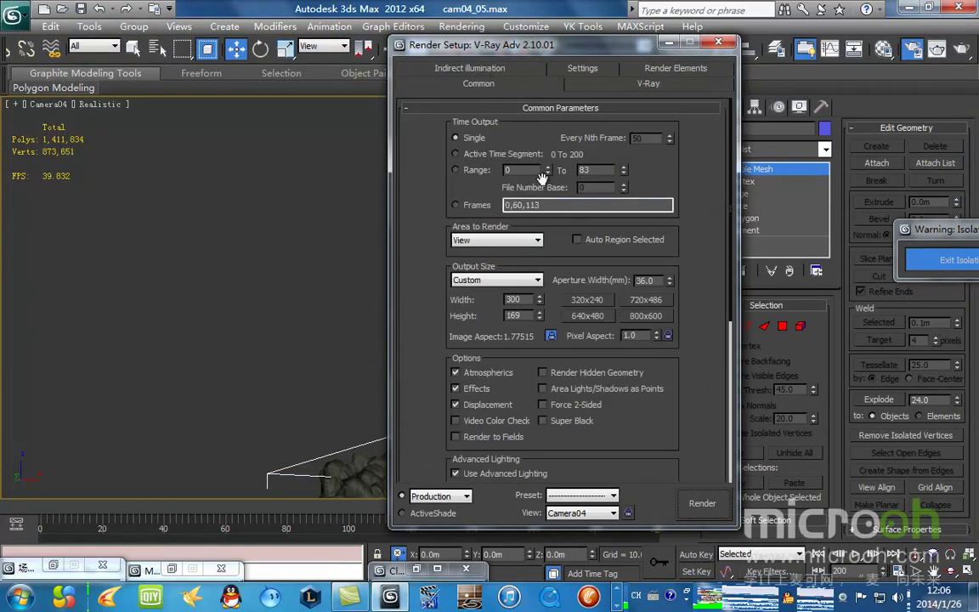
double_click(529, 300)
type("500")
key("Return")
left_click(699, 508)
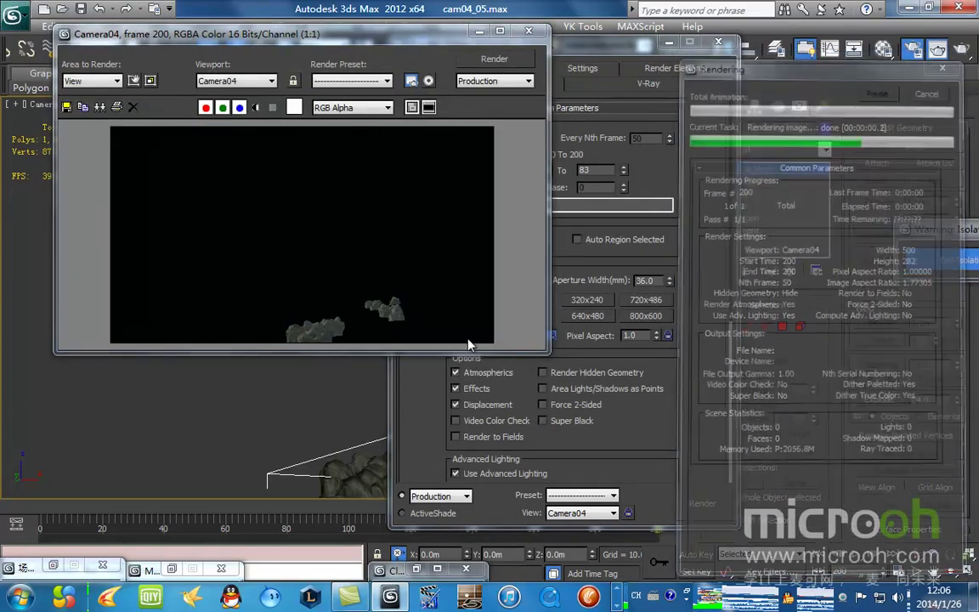
left_click(657, 42)
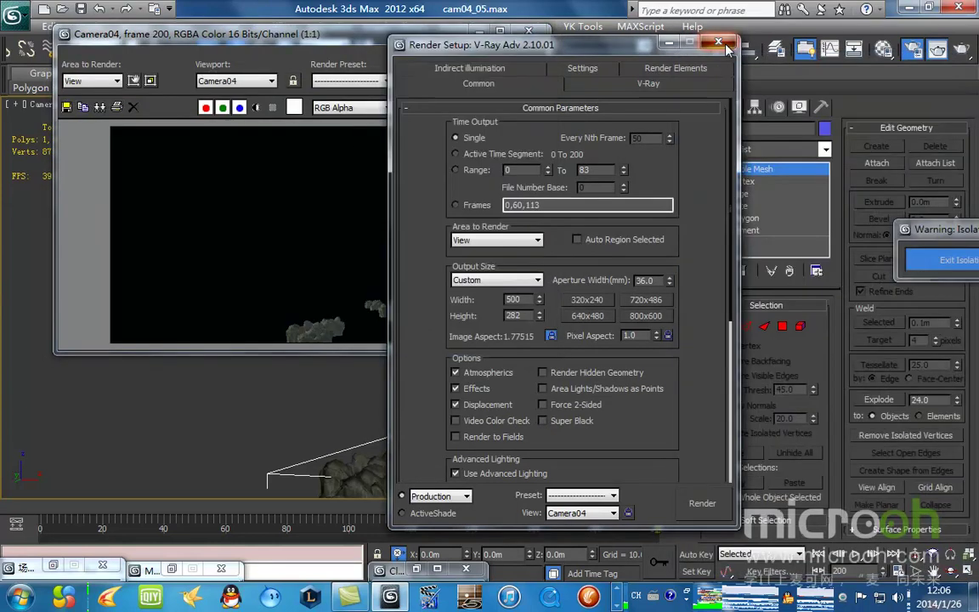
left_click(718, 41)
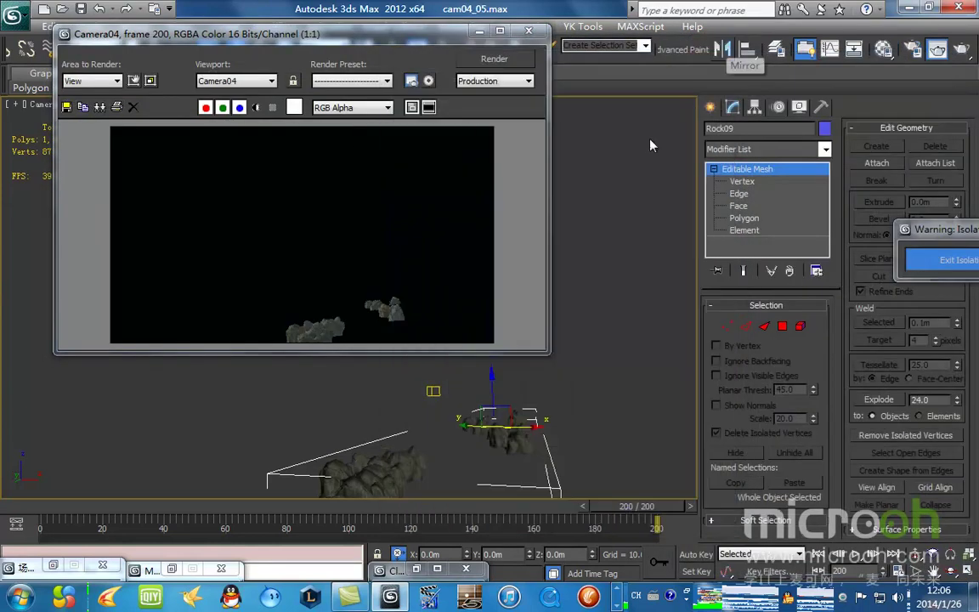
Add a UVW Map modifier with Box mapping to the rocks and fit its gizmo to them.
left_click(824, 149)
scroll(765, 382, "down", 15)
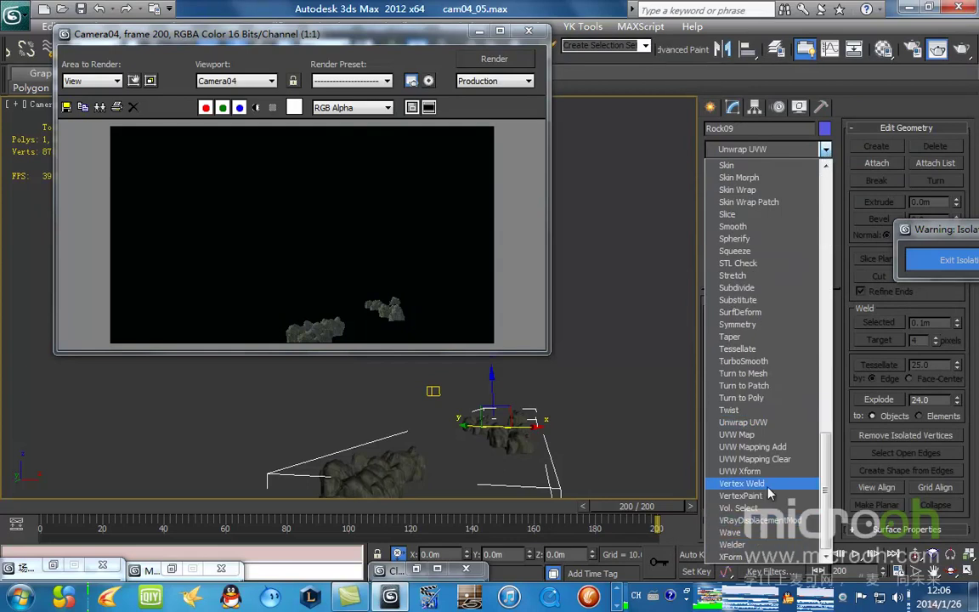
left_click(769, 434)
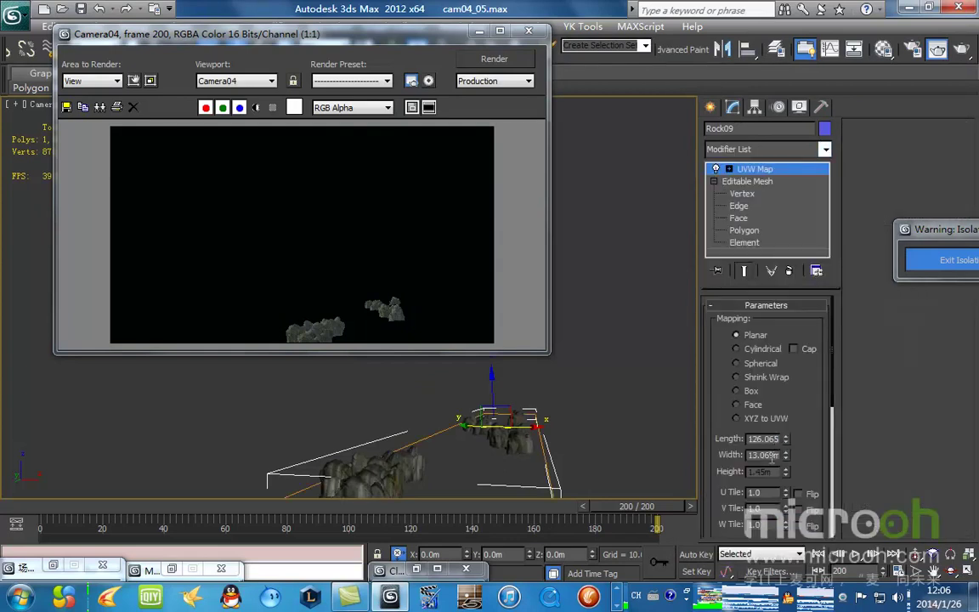
left_click(738, 349)
left_click(756, 366)
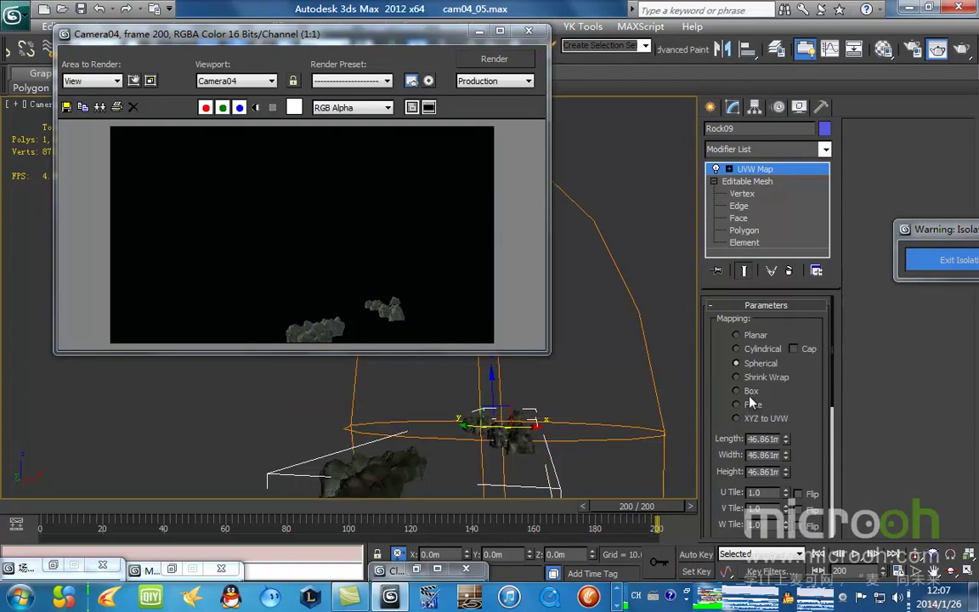
left_click_drag(808, 422, 803, 217)
left_click(750, 454)
left_click(751, 456)
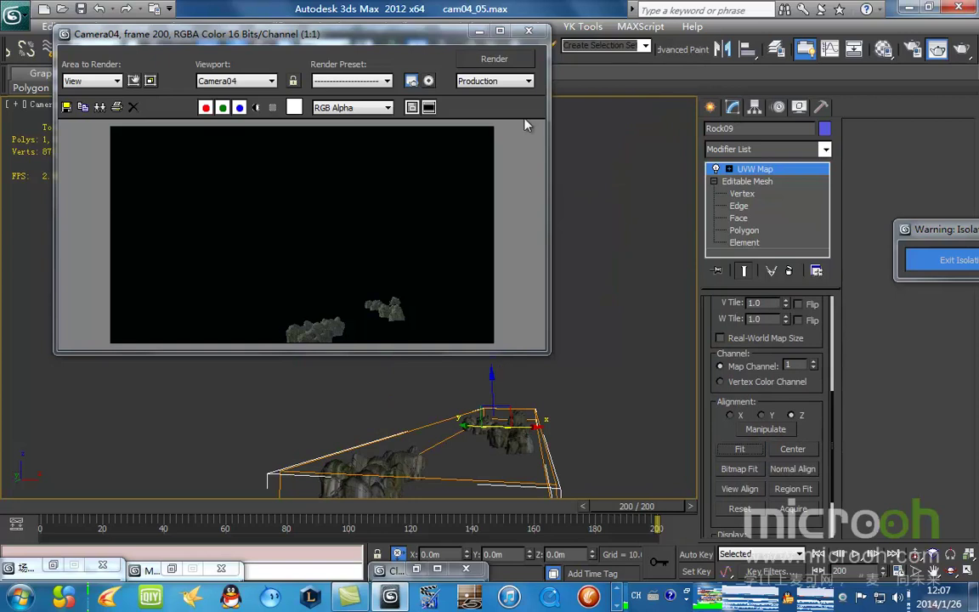
Render the remapped rocks from Camera04 and exit isolation mode to bring back the full scene.
key("shift+q")
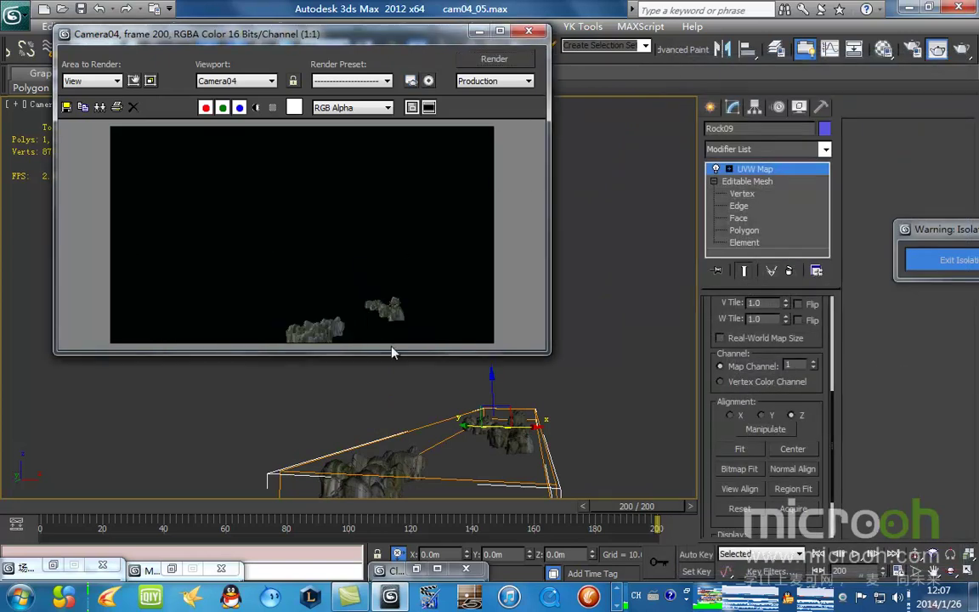
left_click(529, 31)
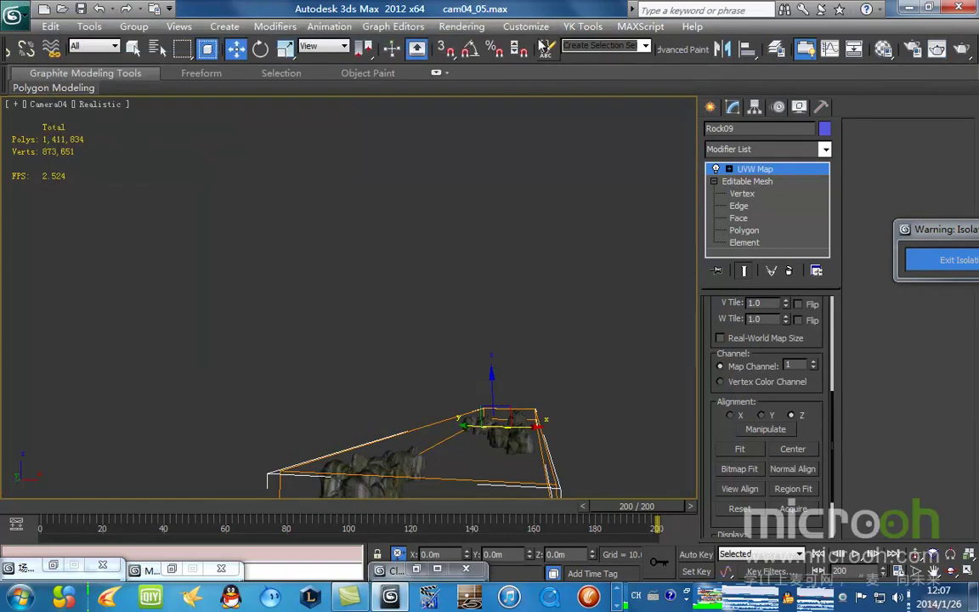
left_click(937, 266)
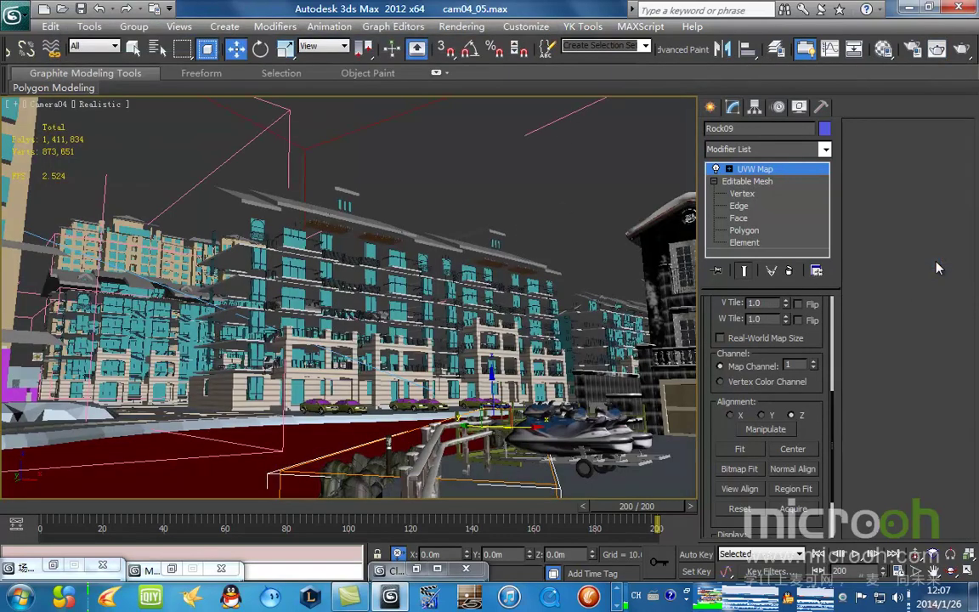
Open a magnified preview of the 09 - Default rock material and return to its top-level VRayMtl parameters.
key("m")
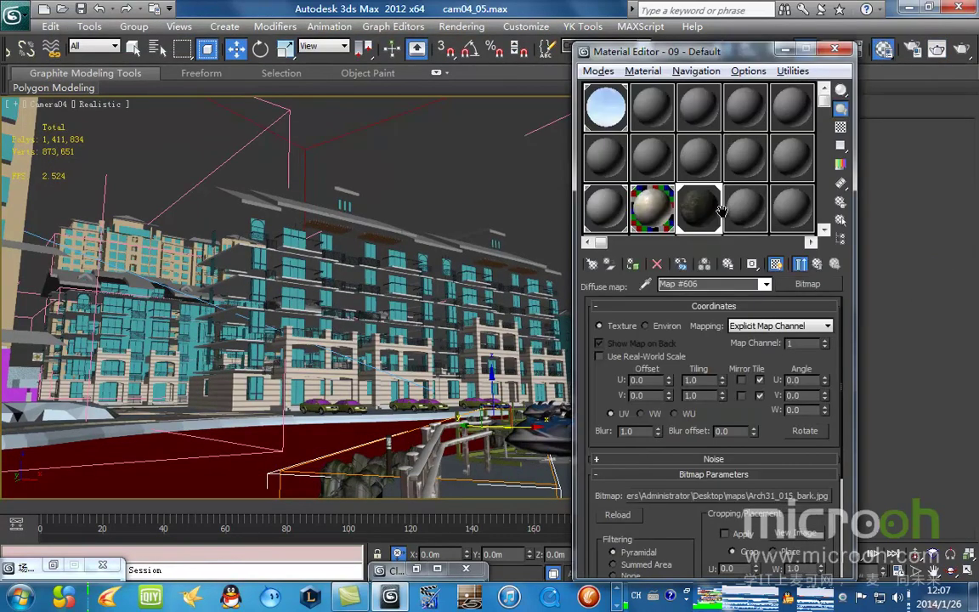
double_click(702, 218)
left_click(823, 267)
left_click(820, 265)
left_click_drag(399, 113, 459, 135)
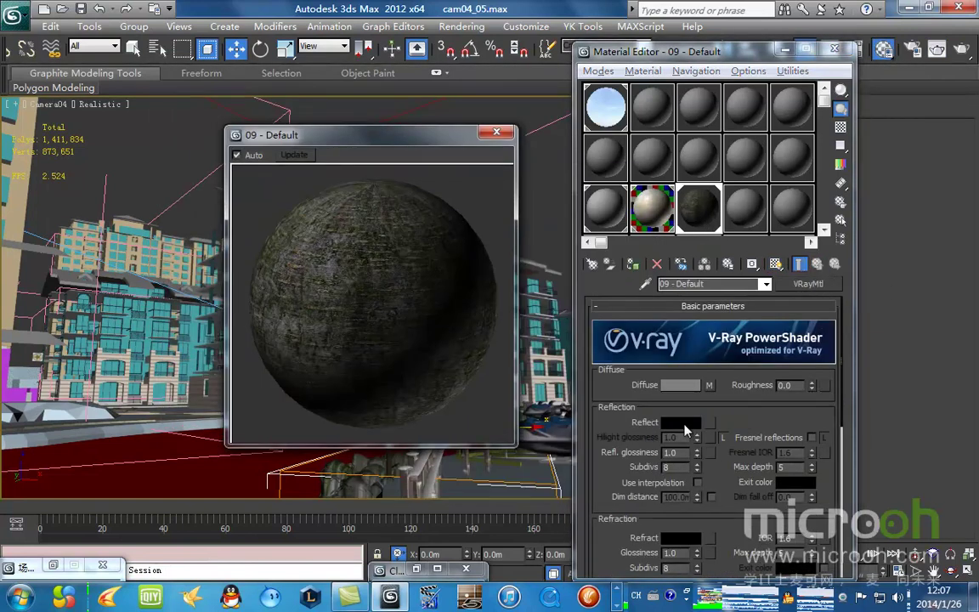
Set the rock material's reflection color to a neutral grey with value 40.
left_click(685, 425)
left_click_drag(619, 236, 619, 251)
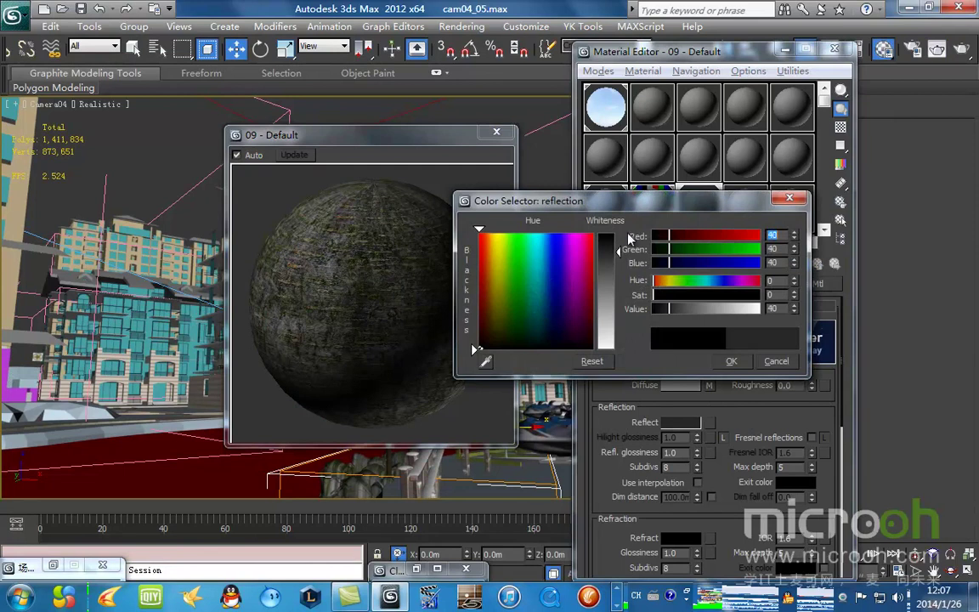
left_click_drag(597, 201, 637, 290)
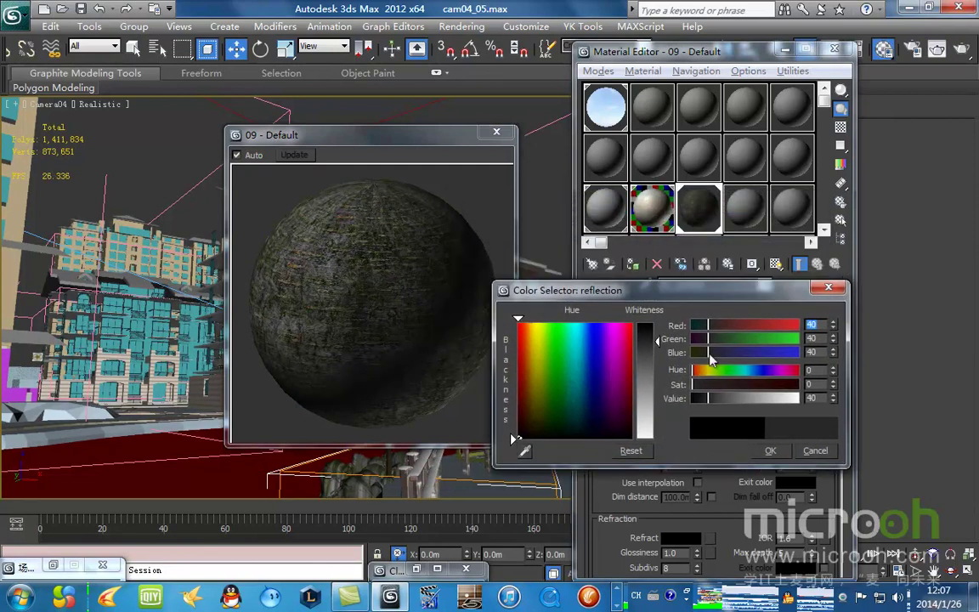
left_click(769, 451)
Turn on the checkered sample background and lower the rock material's reflection glossiness to 0.65.
key("b")
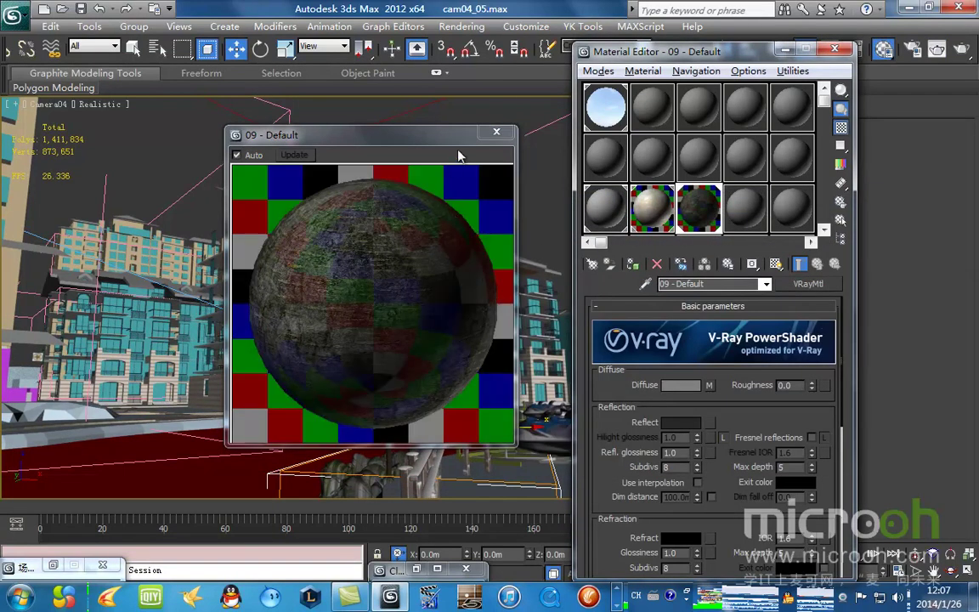
left_click_drag(459, 160, 523, 151)
mouse_move(698, 460)
left_mouse_down()
mouse_move(693, 491)
mouse_move(695, 477)
left_mouse_up()
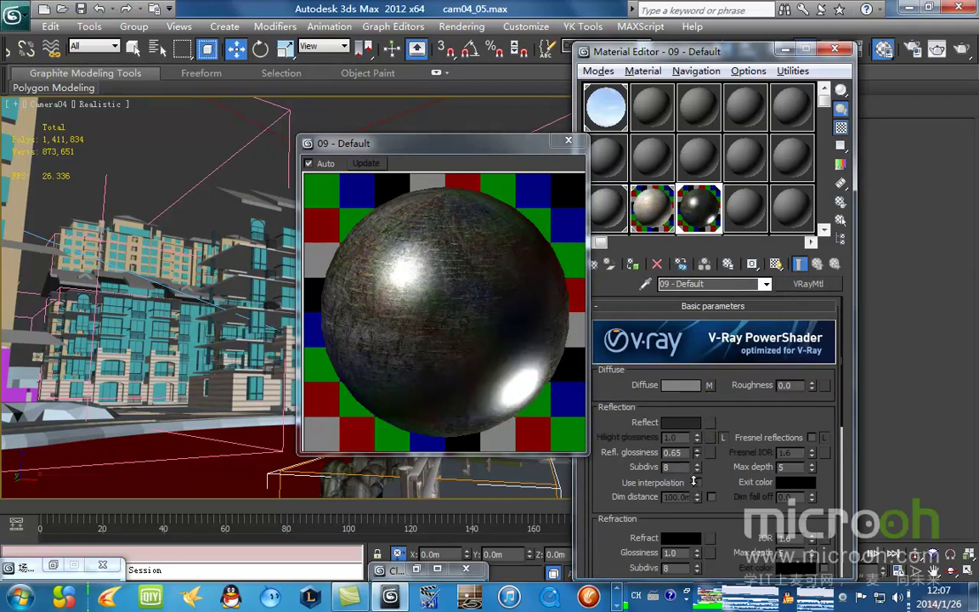
Unlock the rock material's highlight glossiness, set it to 0.59, and readjust the reflection glossiness.
left_click(723, 438)
left_click_drag(697, 437, 694, 460)
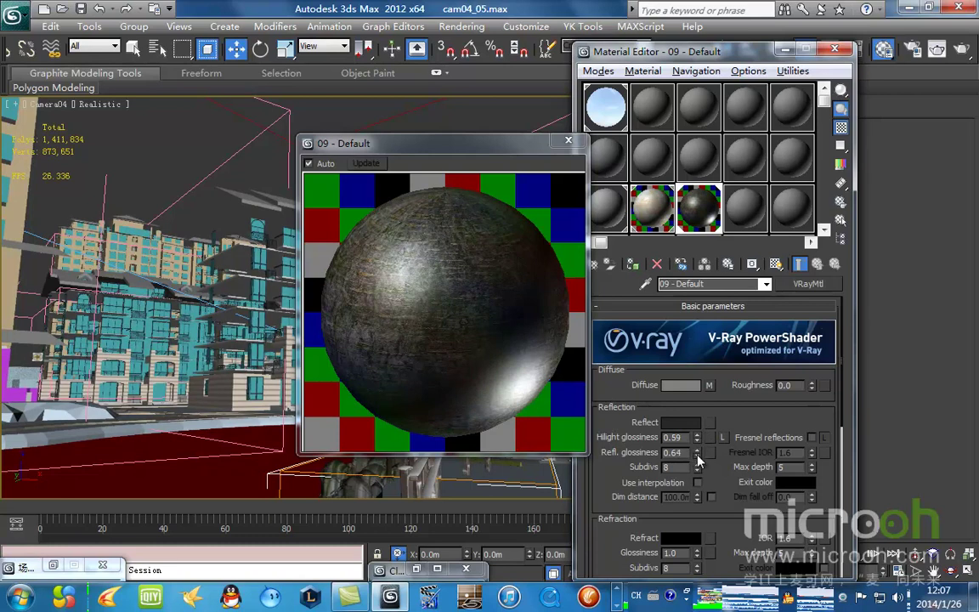
left_click_drag(699, 457, 690, 425)
Darken the rock material's reflection color to a deeper neutral grey and raise its reflection glossiness to 0.7.
left_click(680, 423)
left_click_drag(659, 341, 658, 334)
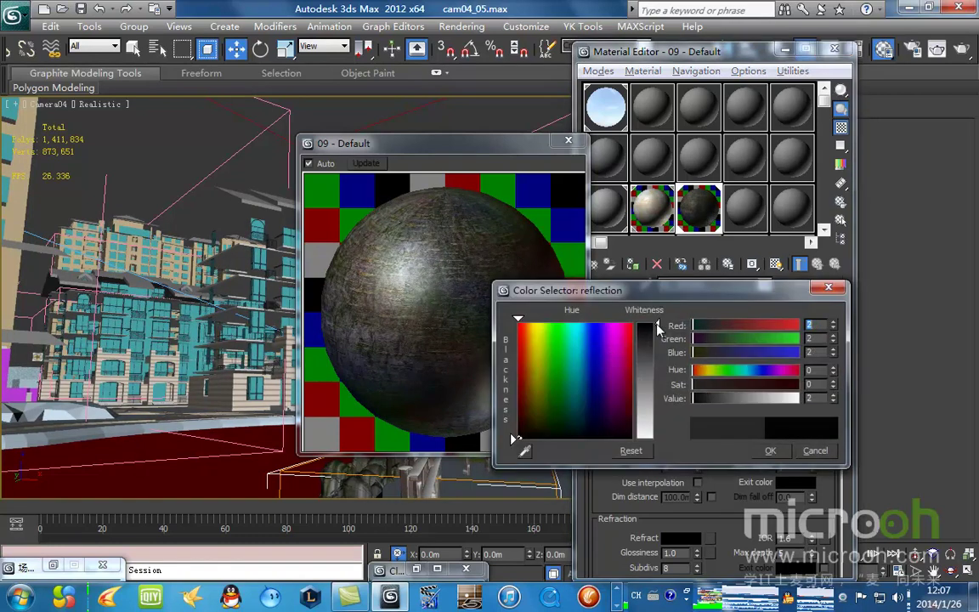
left_click(785, 451)
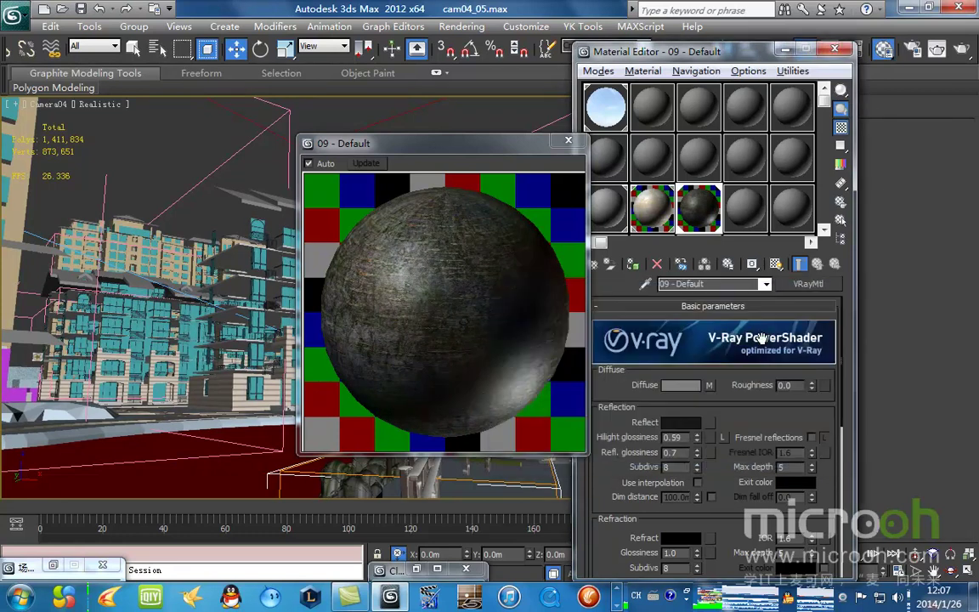
left_click_drag(736, 51, 702, 19)
scroll(680, 357, "down", 5)
scroll(680, 357, "up", 5)
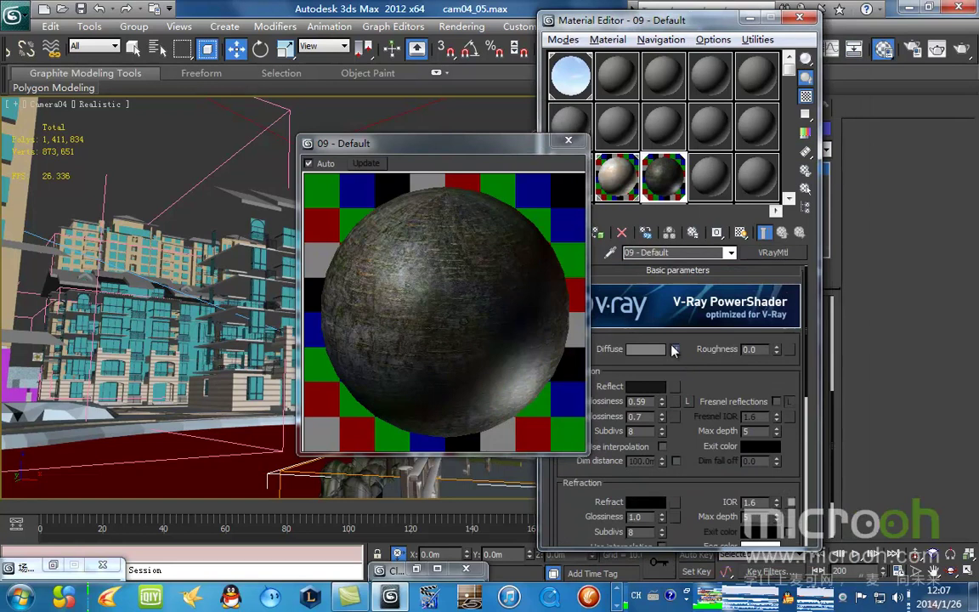
Set the blur of the rock material's diffuse bark bitmap to 0.1 and return to the parent material.
left_click(673, 350)
left_click_drag(452, 139, 392, 134)
type("0.1")
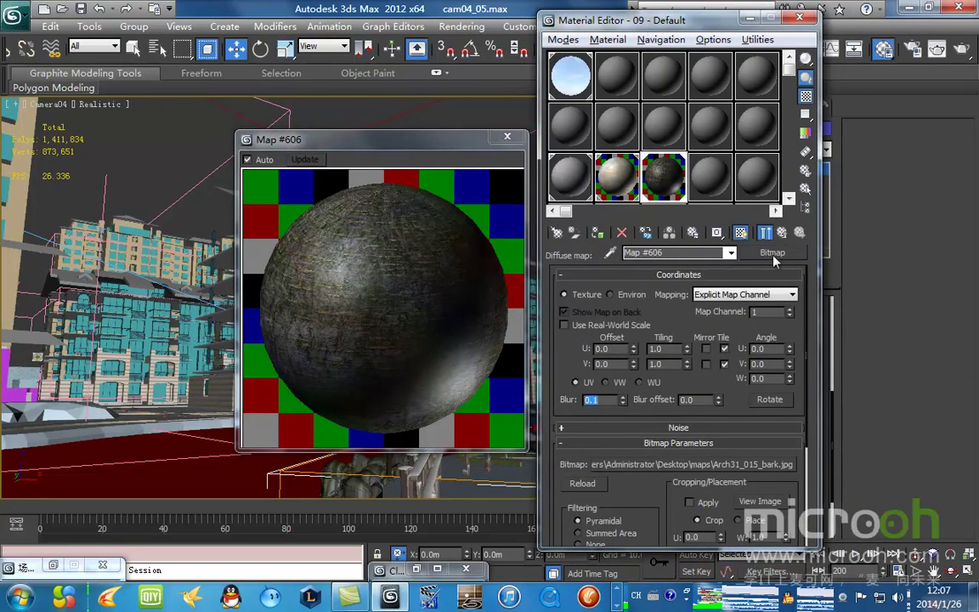
left_click(782, 232)
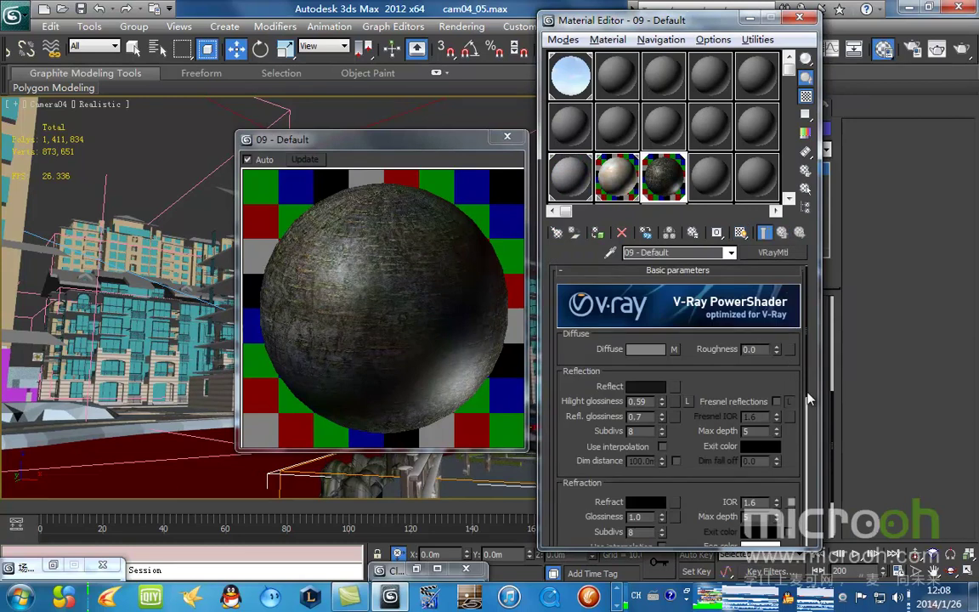
Copy the rock material's diffuse bark map into its Bump slot as an independent copy, and close the magnified preview.
left_click_drag(808, 398, 816, 551)
left_click(678, 494)
left_click_drag(745, 317, 680, 490)
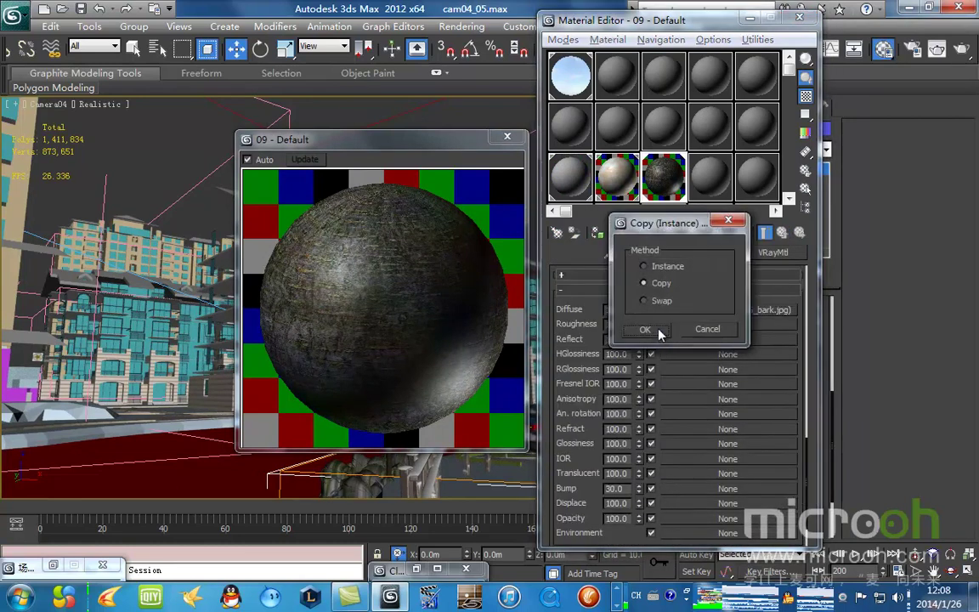
left_click(648, 331)
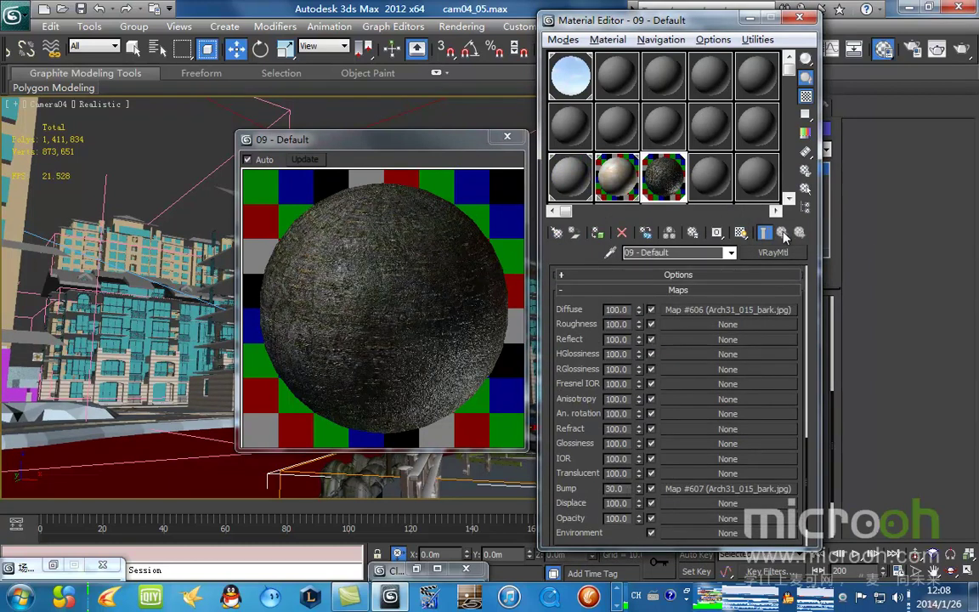
scroll(810, 443, "up", 10)
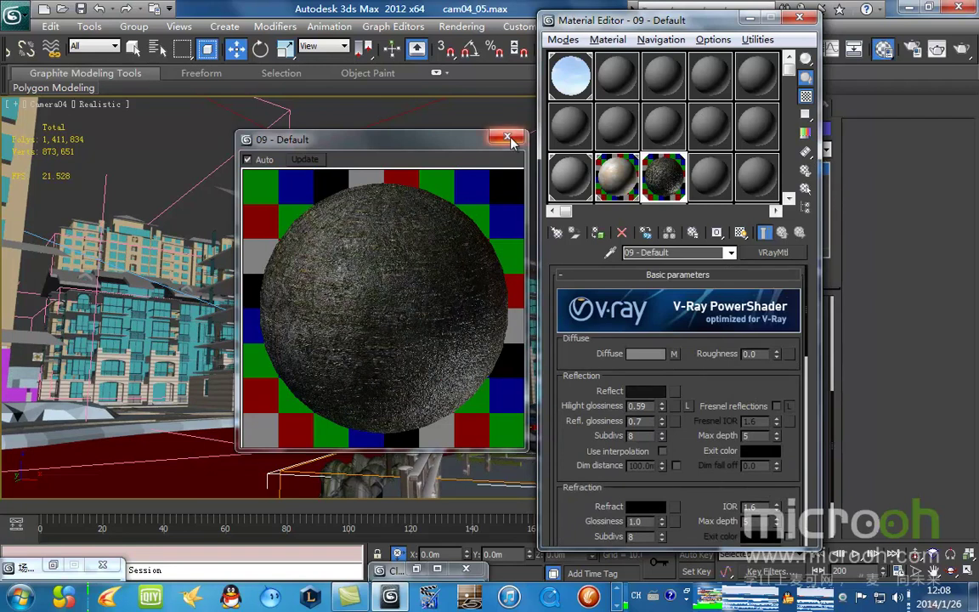
left_click(507, 137)
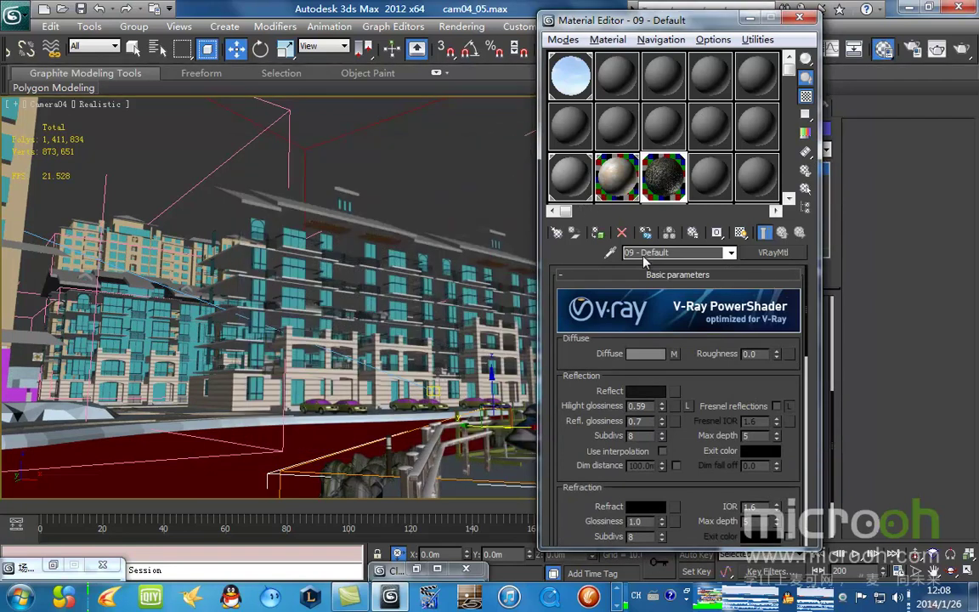
Sample the small post's den-f-003-2s material into an unused slot, and hide all objects that use the rock material.
left_click(701, 170)
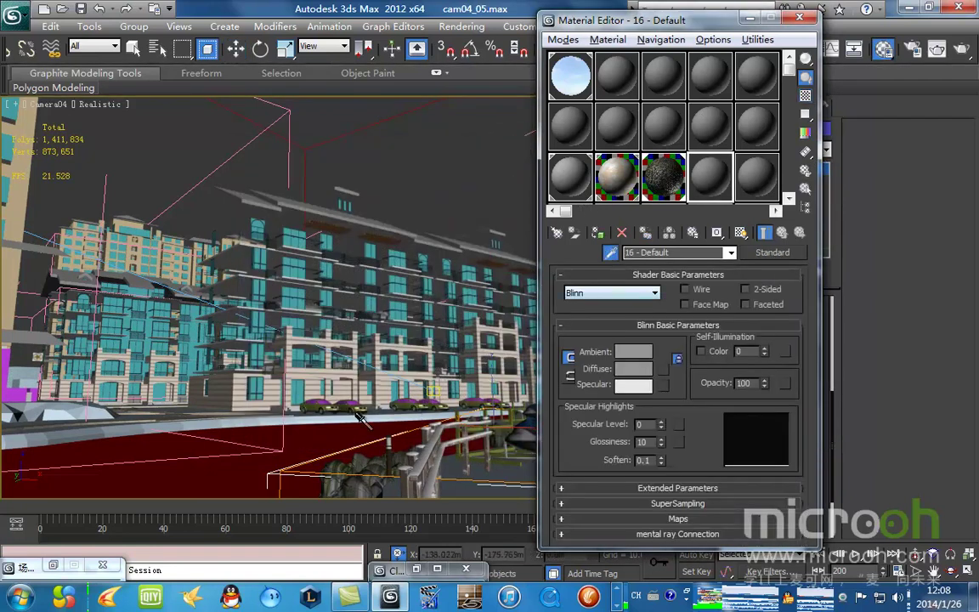
left_click(387, 443)
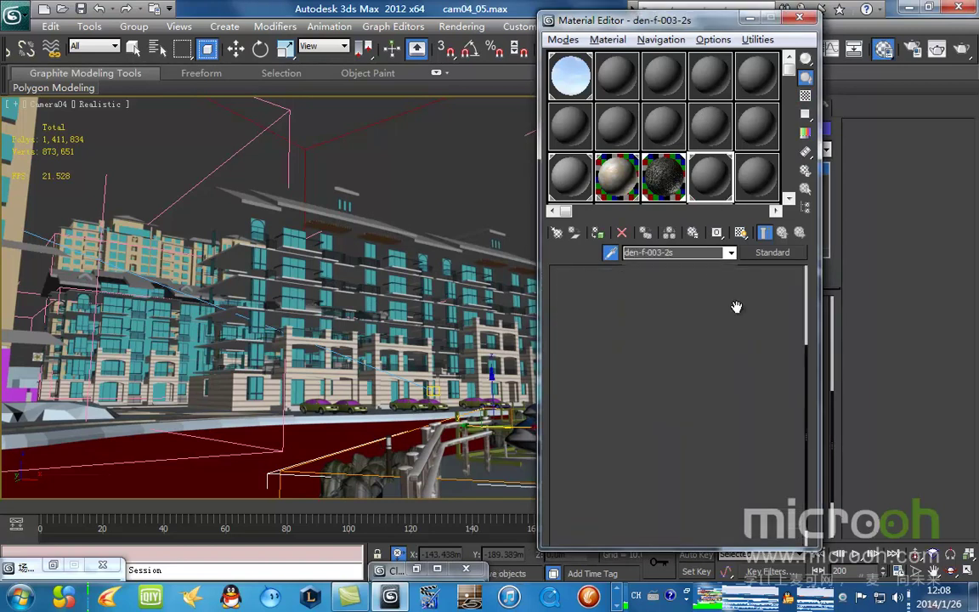
left_click(655, 180)
left_click(806, 190)
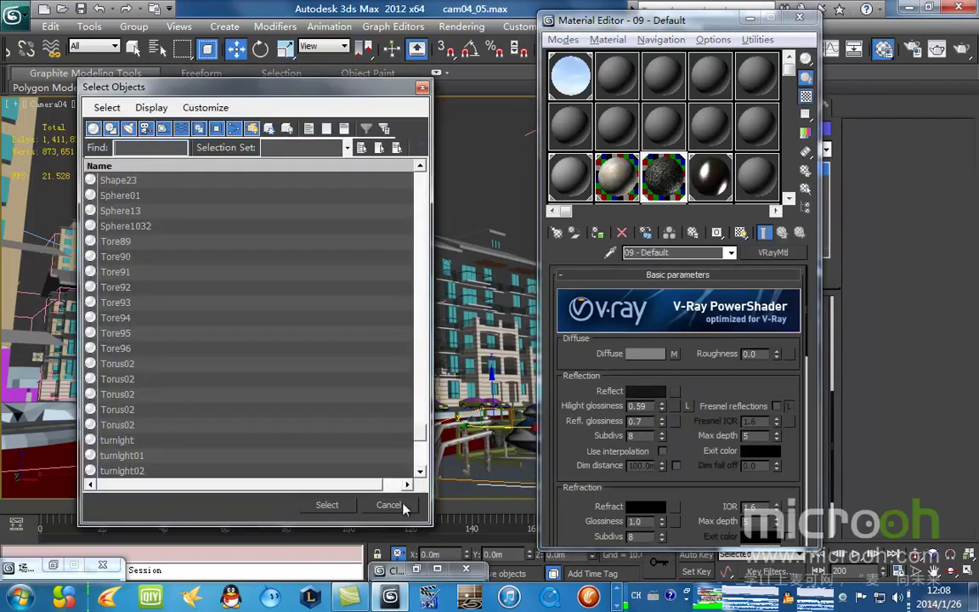
left_click(329, 505)
right_click(417, 336)
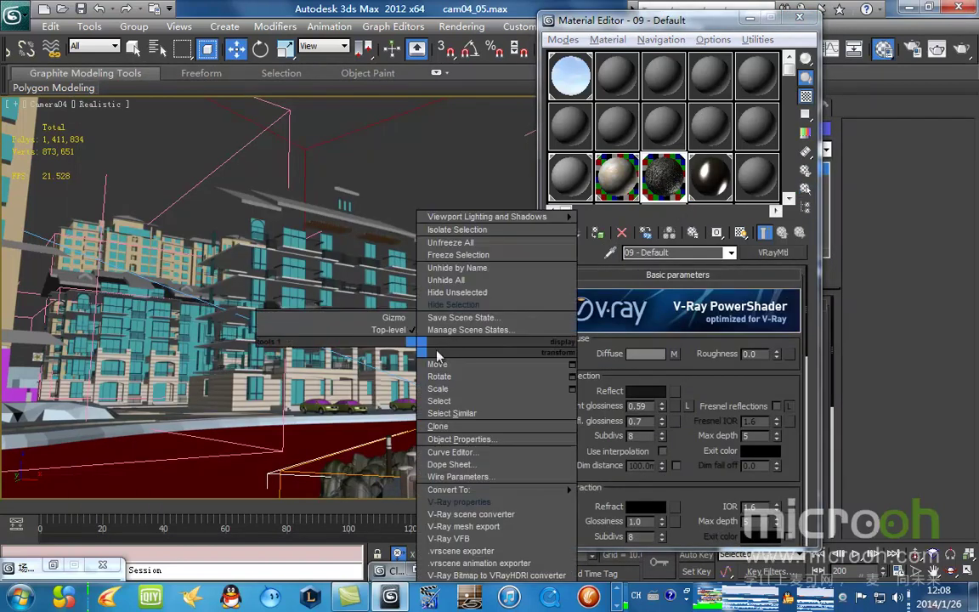
left_click(476, 305)
Select the objects using the den-f-003-2s material and change that material's type to VRayMtl.
left_click(715, 182)
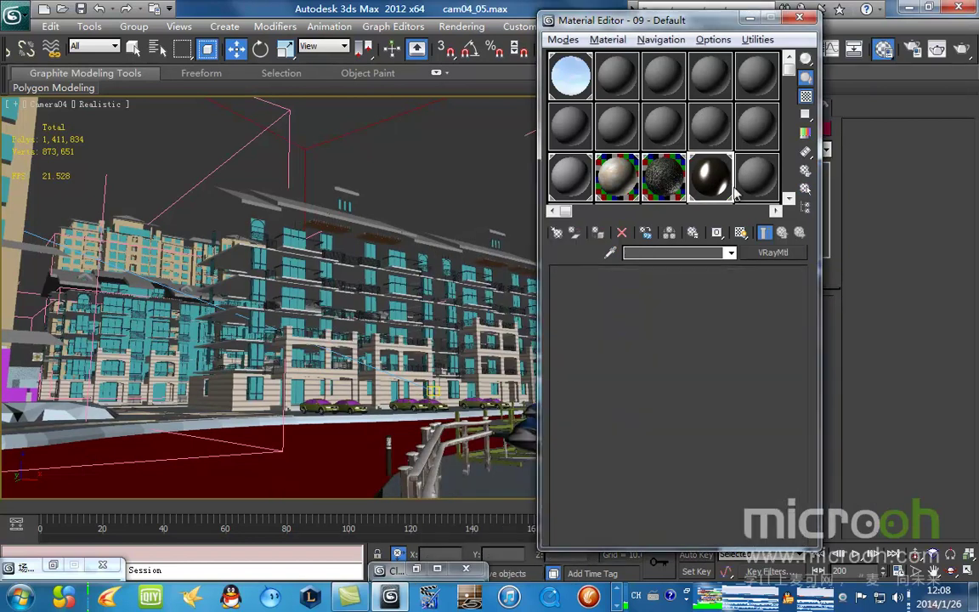
left_click(812, 194)
left_click(327, 505)
key("alt+q")
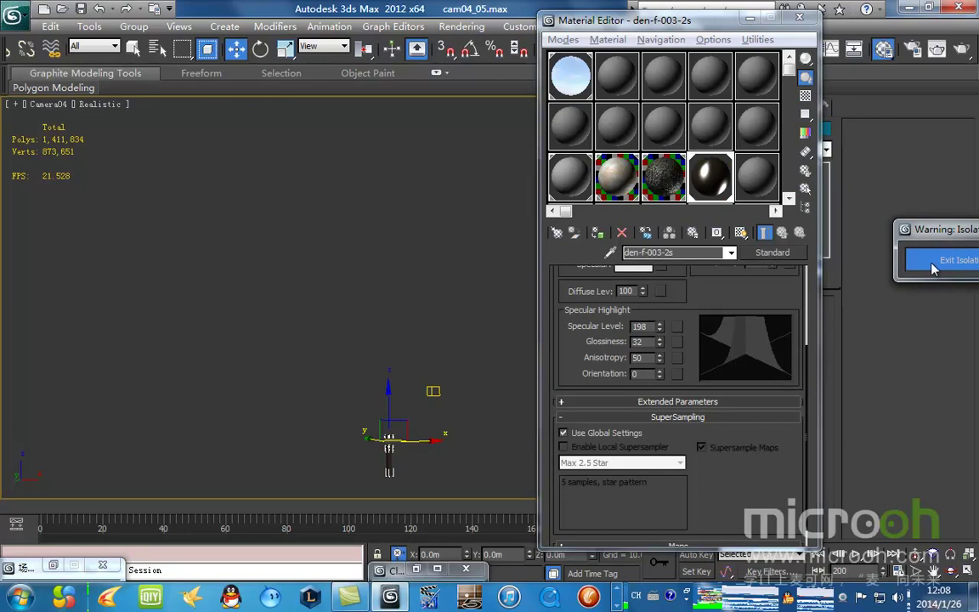
left_click(971, 257)
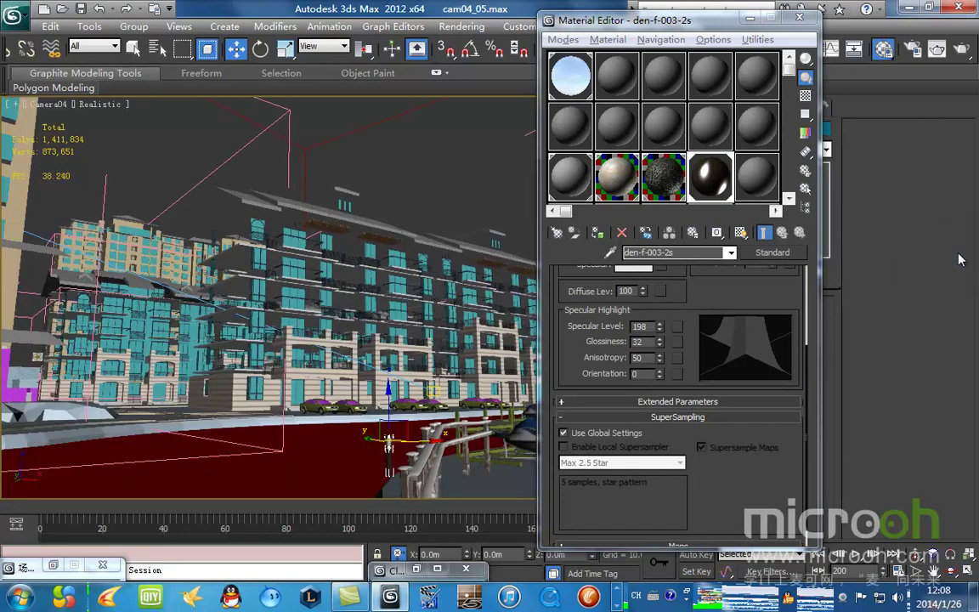
left_click(775, 254)
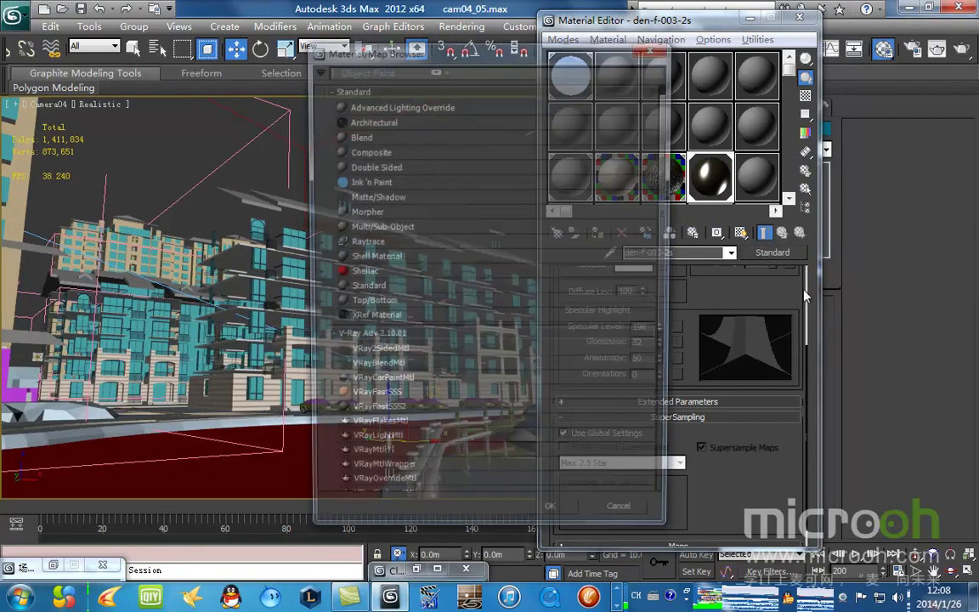
double_click(395, 466)
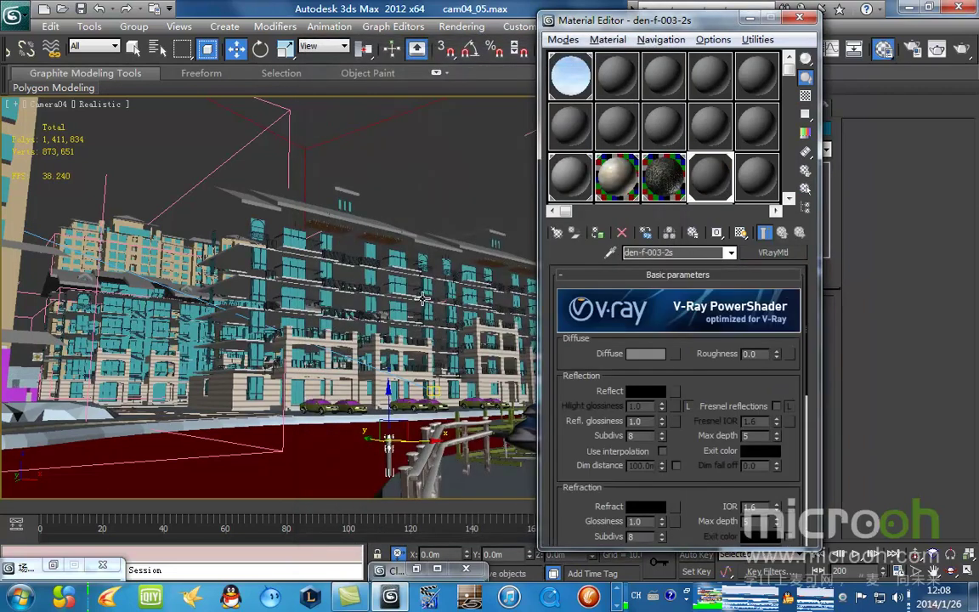
Isolate the selected post and frame it at an angle in an orthographic view.
key("alt+q")
key("t")
key("z")
middle_click_drag(386, 348, 409, 260, "alt")
key("z")
middle_click_drag(409, 300, 425, 267, "alt")
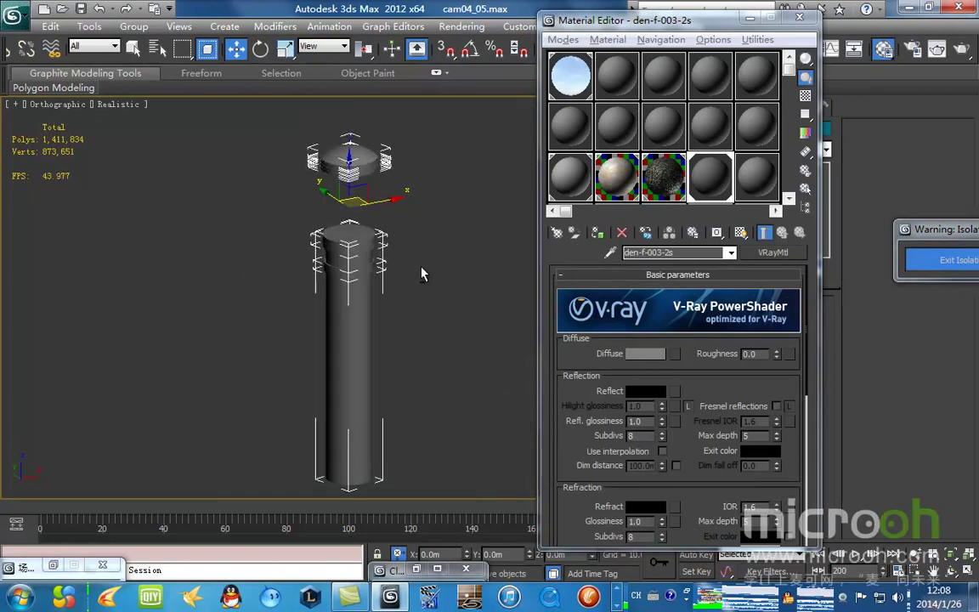
Set the post material's diffuse color to a near-black neutral grey.
left_click(645, 354)
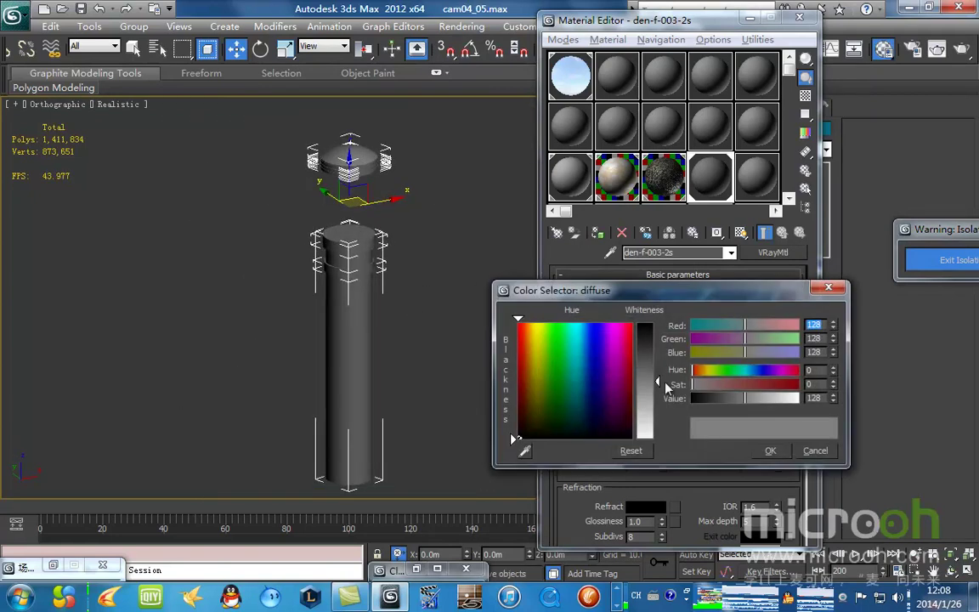
left_click_drag(660, 383, 661, 334)
left_click(769, 451)
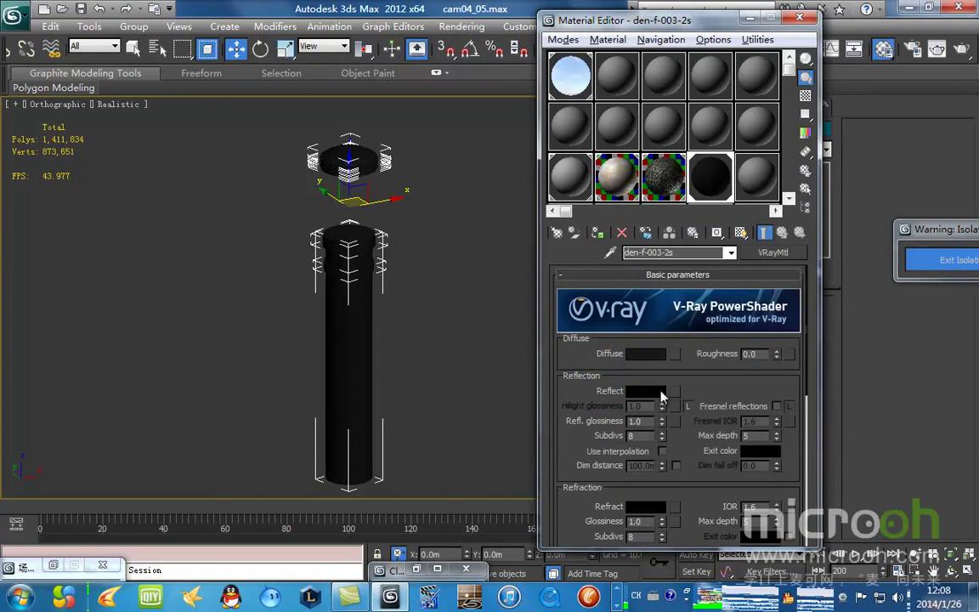
Give the post material a grey reflection of value 17 with reflection glossiness 0.68, and show the checkered sample background.
left_click(662, 394)
left_click_drag(658, 326, 655, 337)
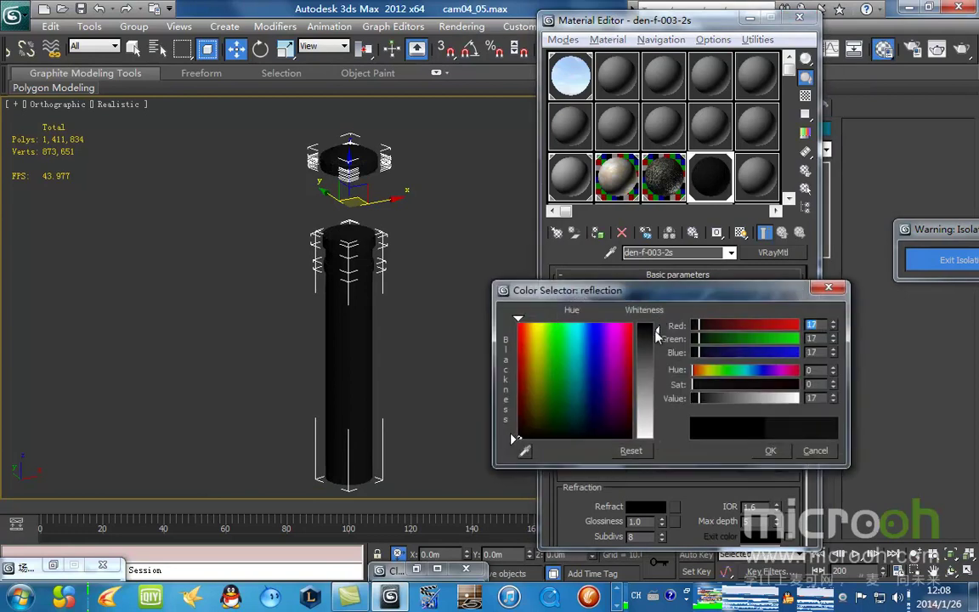
left_click(770, 452)
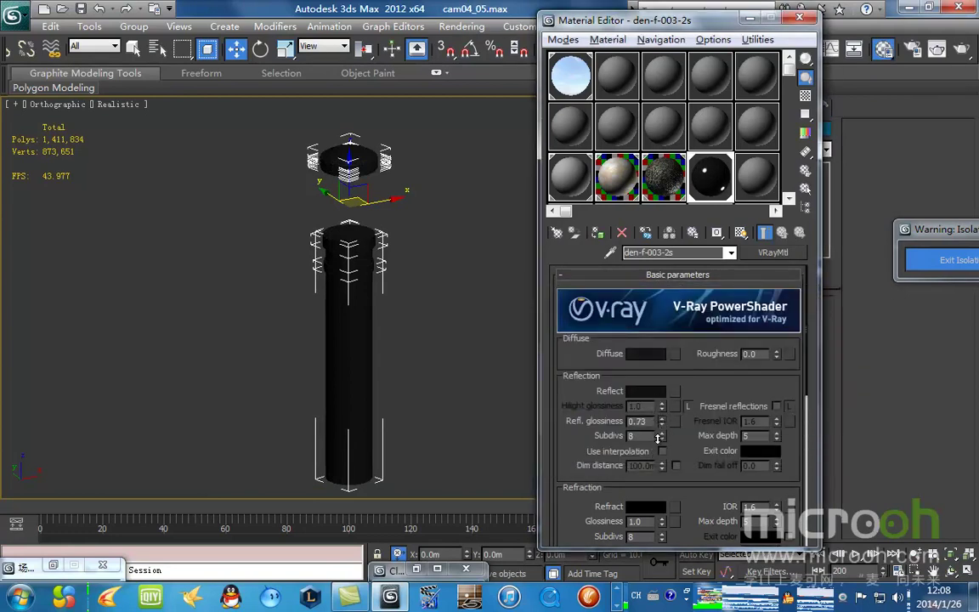
left_click(804, 97)
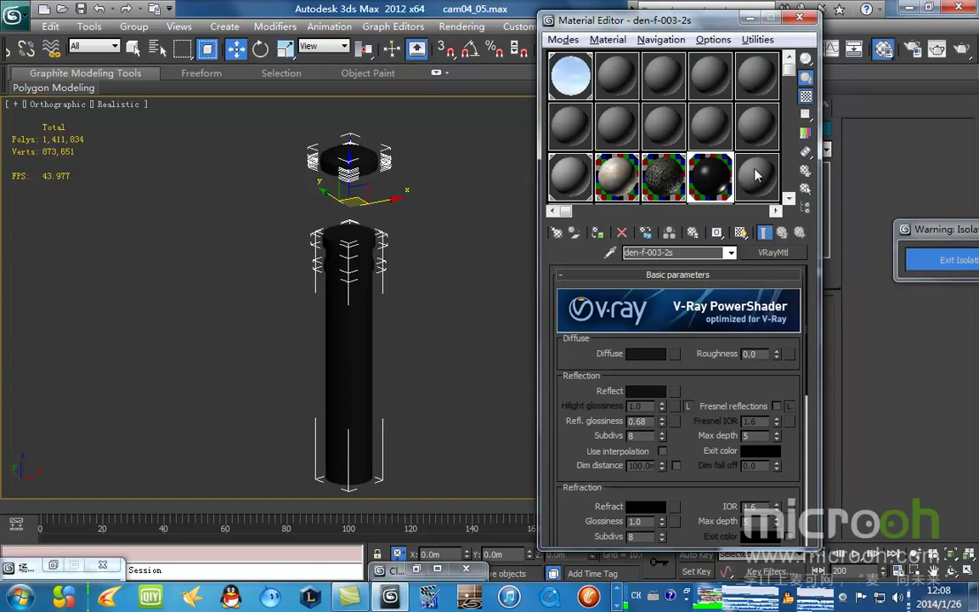
Exit isolation mode and hide the finished post.
left_click(942, 262)
right_click(421, 293)
left_click(474, 250)
Sample the 玻璃2 material from the remaining lamp cylinder into the next free material slot.
left_click(757, 176)
left_click(610, 253)
left_click(361, 255)
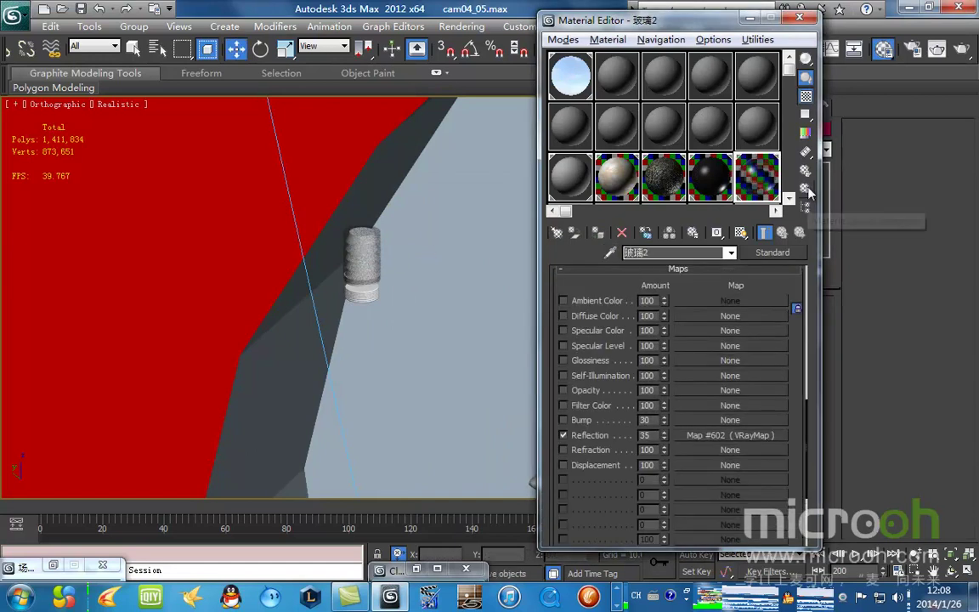
key("h")
left_click(381, 507)
left_click(363, 265)
scroll(393, 334, "down", 3)
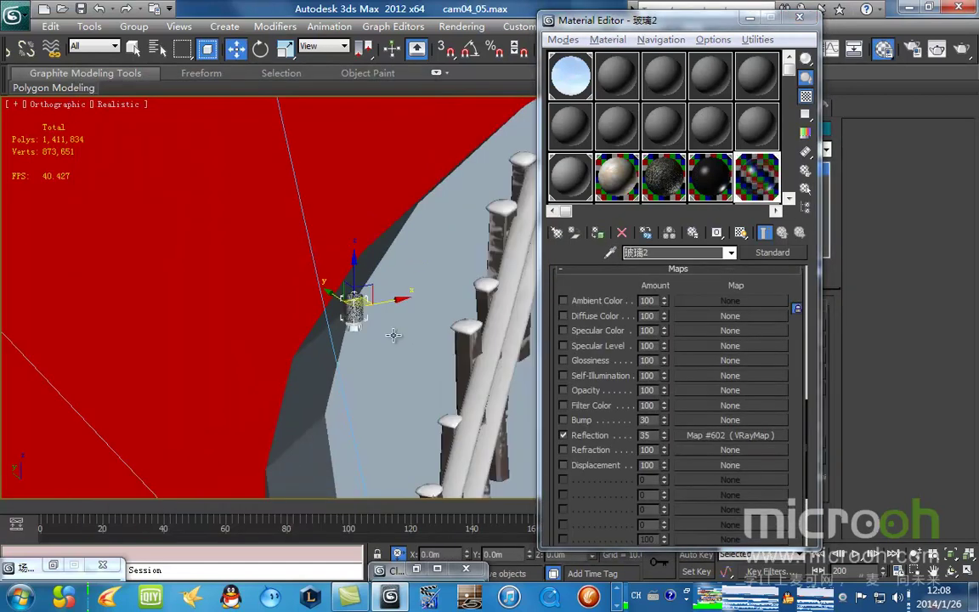
scroll(394, 332, "up", 3)
left_click_drag(399, 315, 426, 300)
right_click(426, 300)
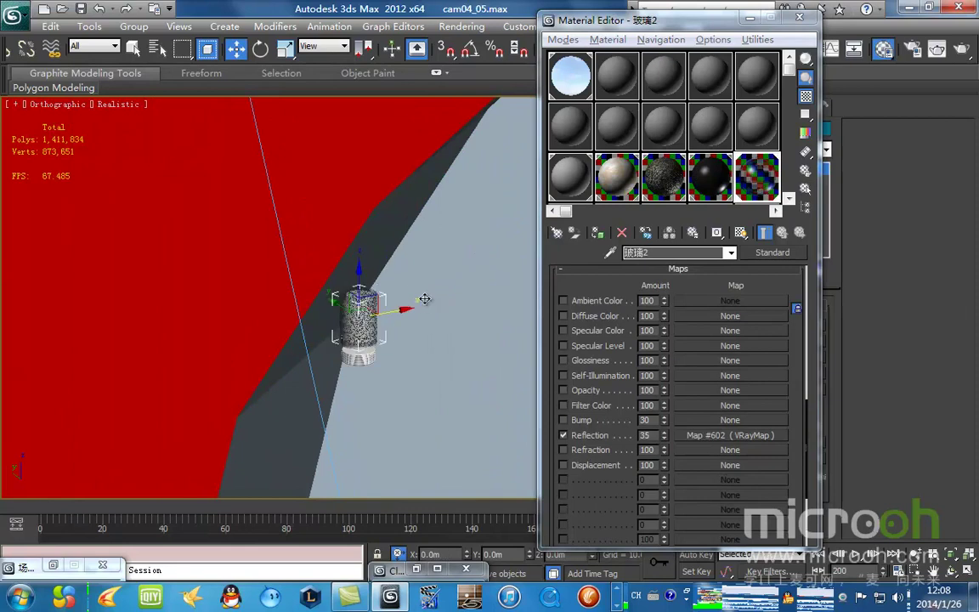
Sample the 下墙 material from the striped lower wall of the apartment building into an unused material slot.
scroll(402, 307, "down", 3)
scroll(386, 318, "down", 5)
scroll(420, 340, "down", 3)
middle_click_drag(402, 244, 387, 366)
middle_click_drag(362, 228, 365, 328)
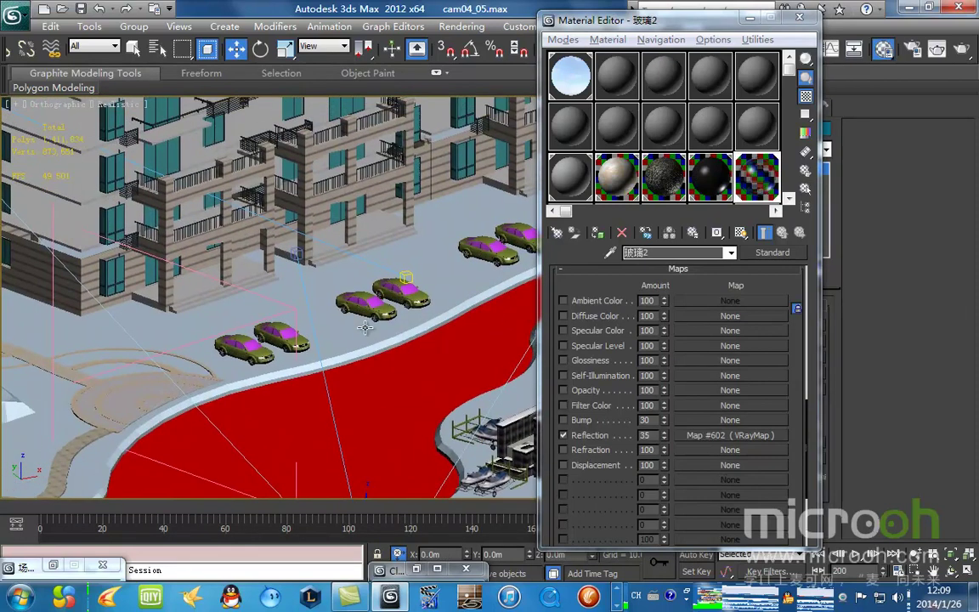
scroll(365, 328, "up", 2)
middle_click_drag(343, 277, 506, 378)
left_click(575, 131)
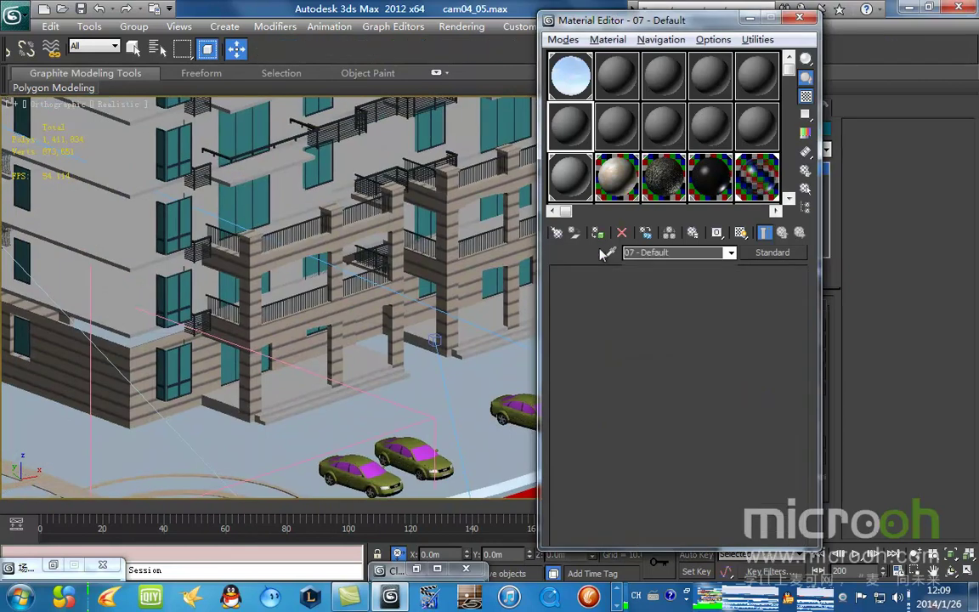
left_click(612, 256)
left_click(248, 265)
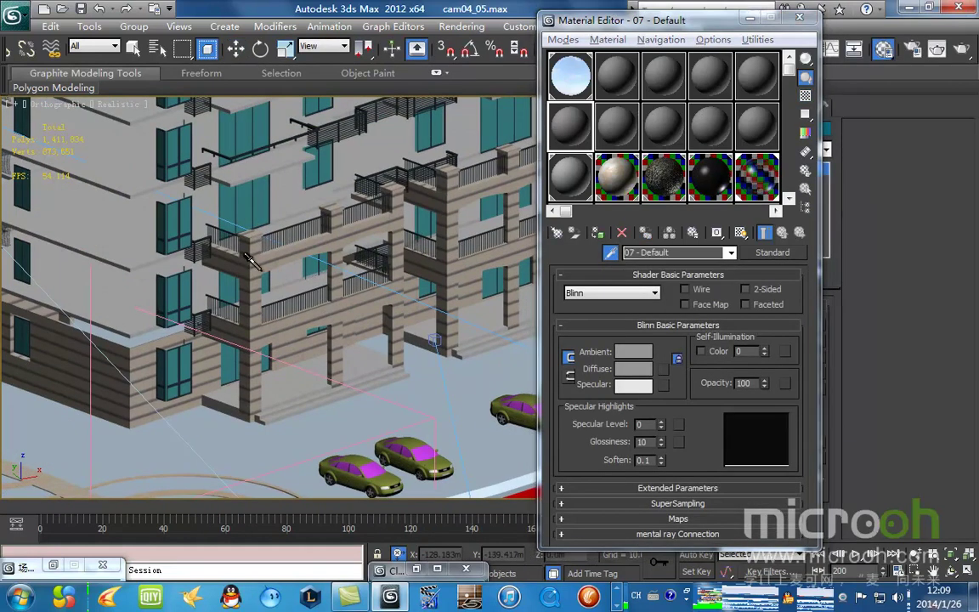
Select all objects using the 下墙 material and isolate them.
left_click(804, 206)
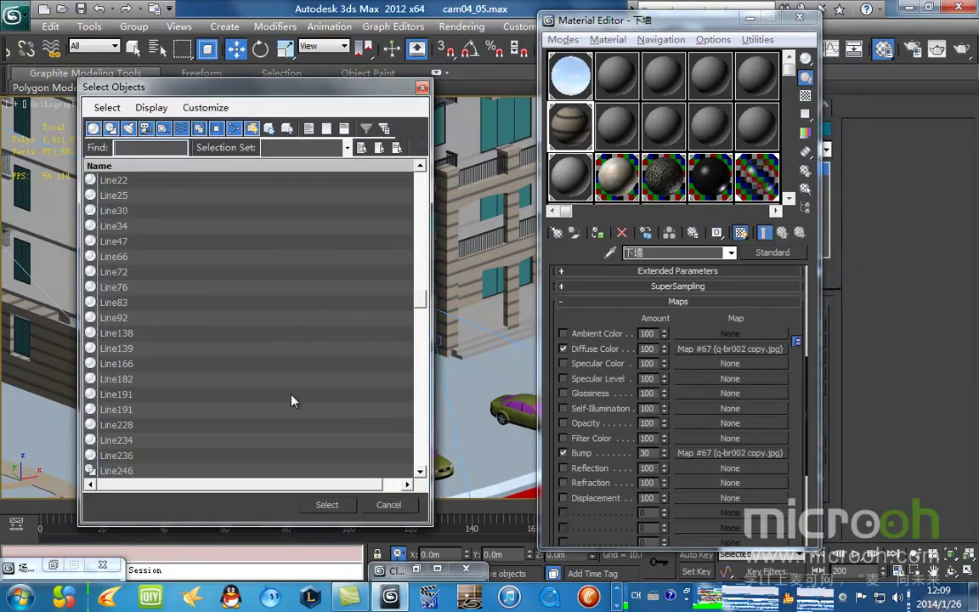
left_click(327, 505)
key("alt+q")
Examine the striped lower walls and the entrance porch of the apartment building up close.
scroll(361, 326, "up", 10)
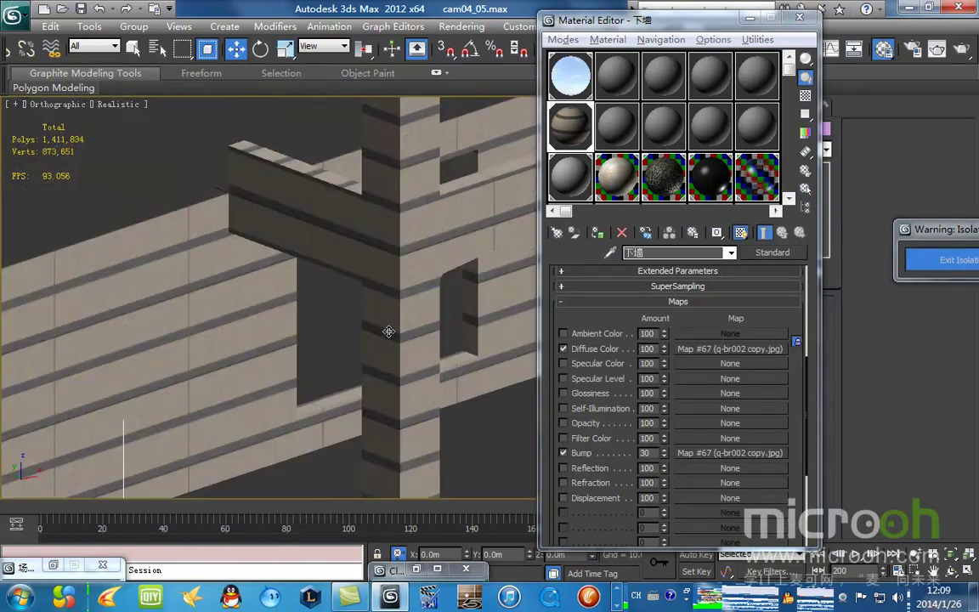
scroll(361, 327, "down", 6)
middle_click_drag(347, 333, 350, 324)
scroll(349, 324, "down", 5)
scroll(726, 353, "up", 5)
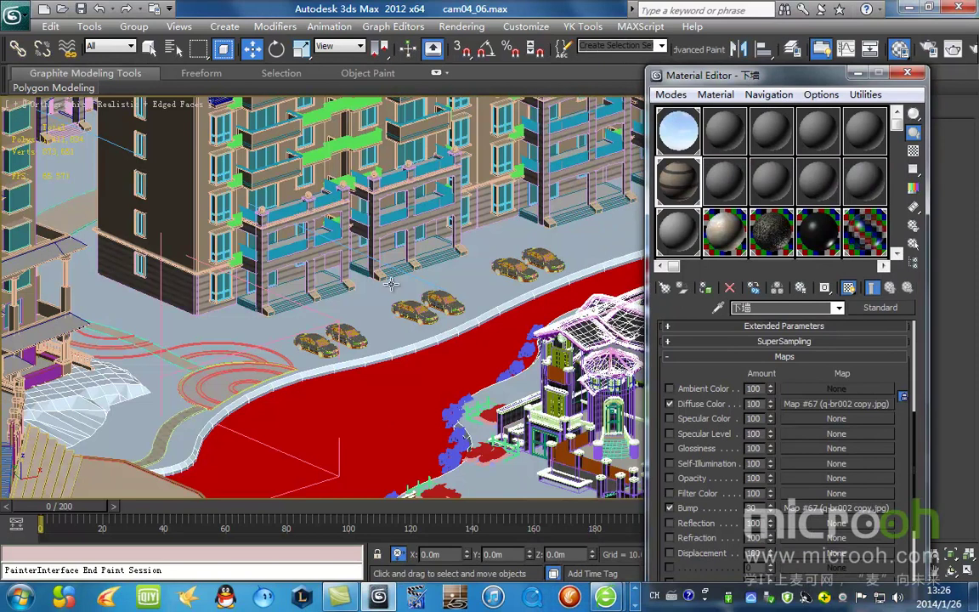
scroll(391, 283, "up", 8)
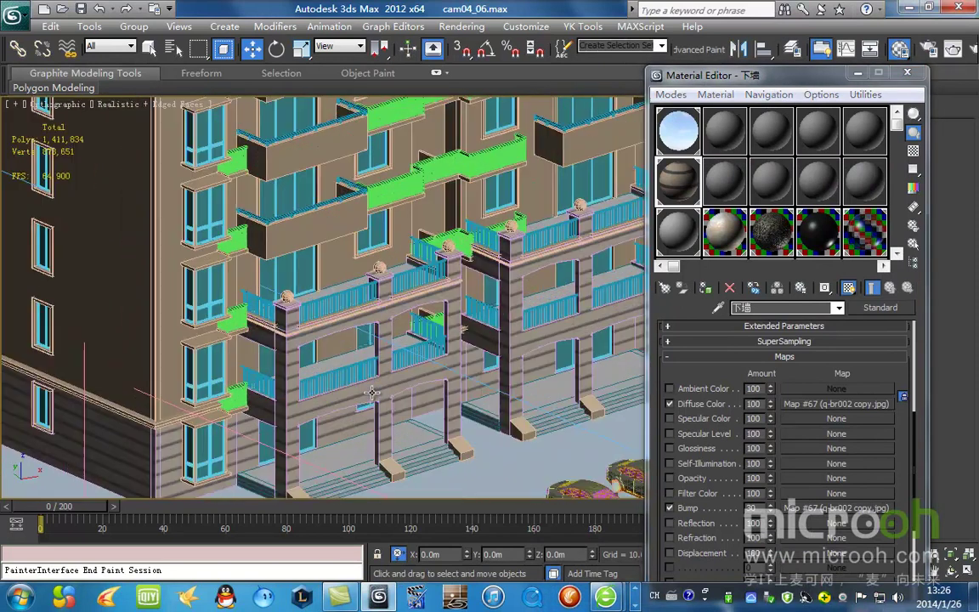
scroll(375, 297, "up", 5)
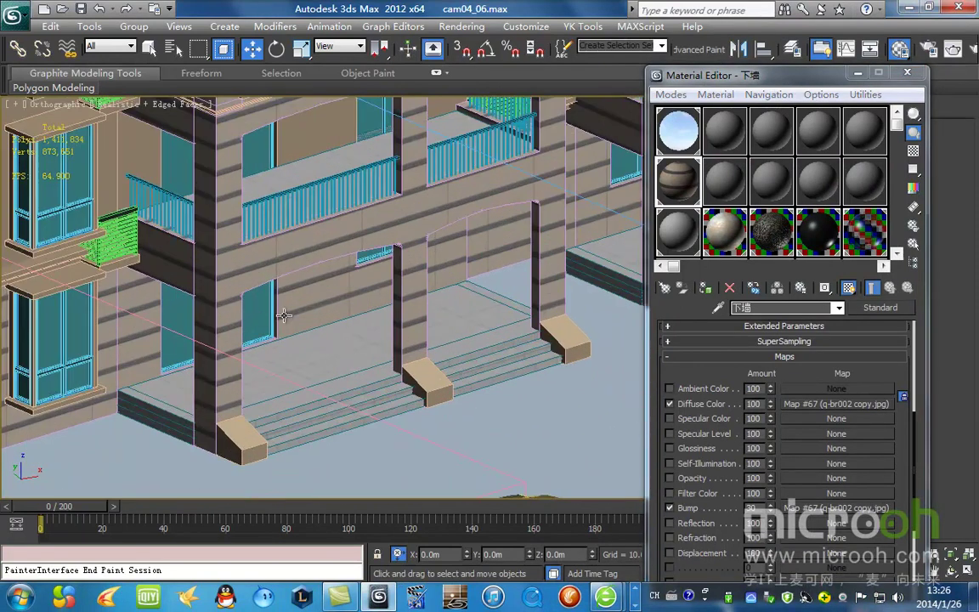
middle_click_drag(255, 317, 376, 315)
left_click(344, 296)
key("alt+q")
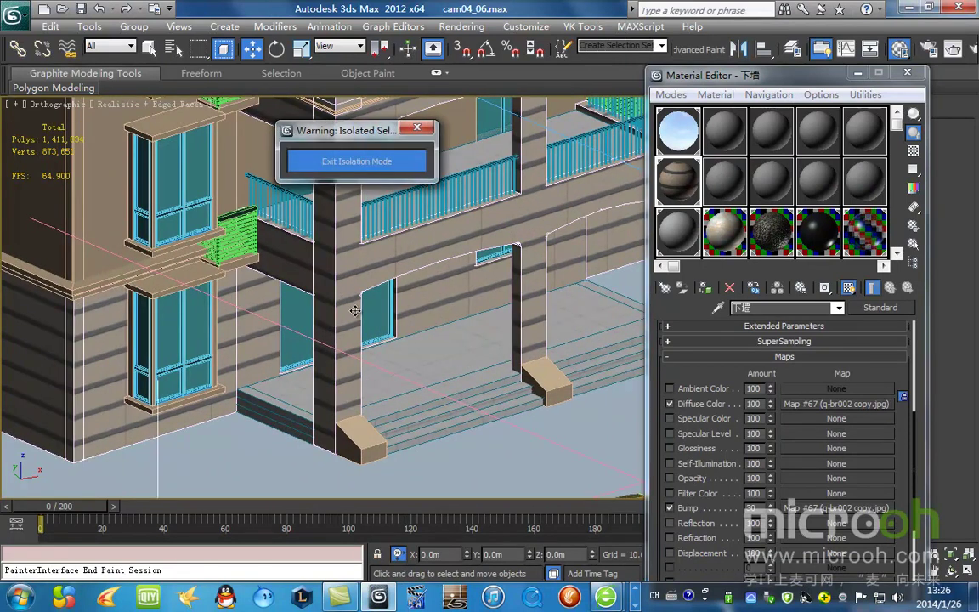
left_click(380, 163)
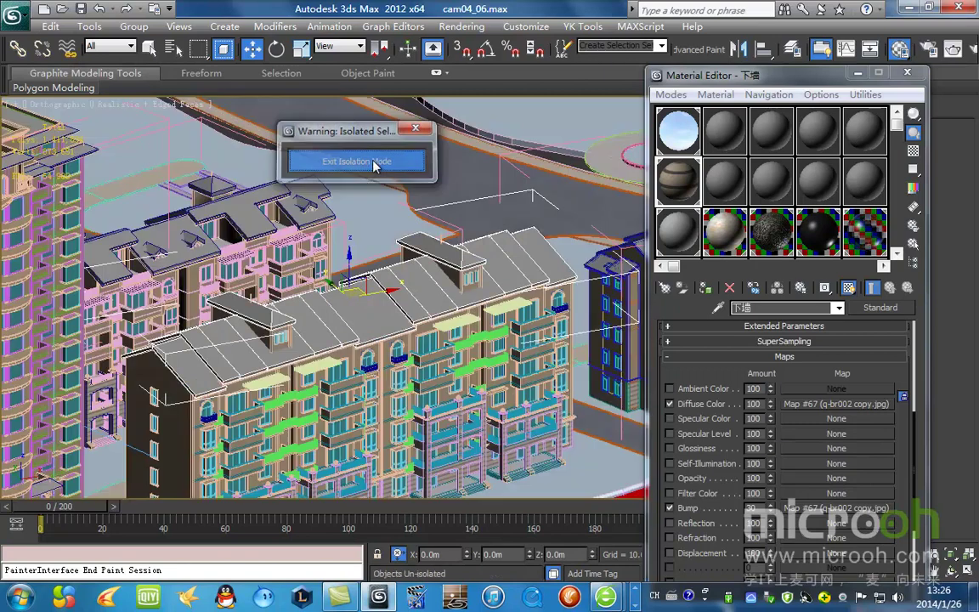
middle_click_drag(431, 234, 432, 221)
scroll(365, 358, "up", 2)
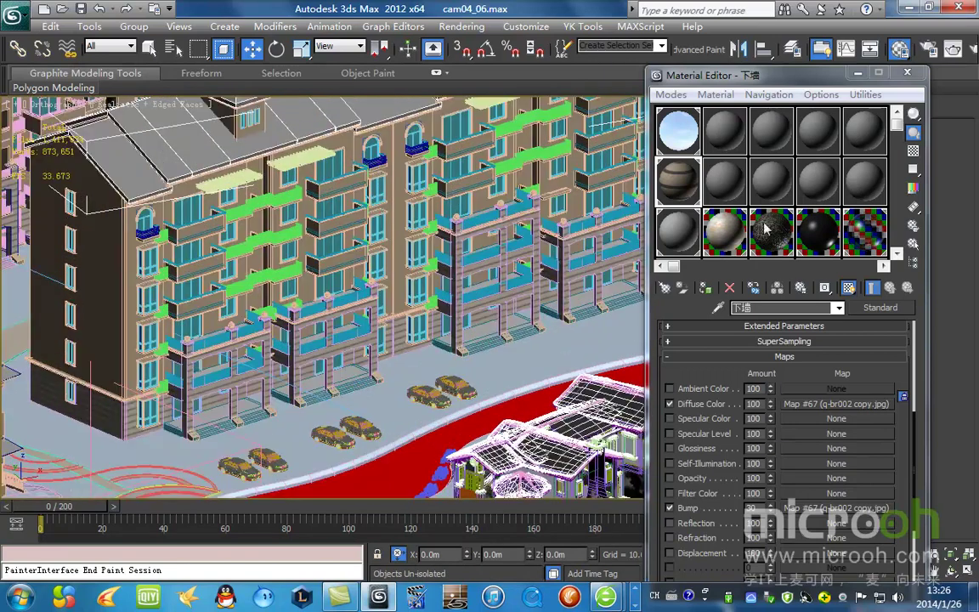
Select all objects that use the 下墙 material and isolate them.
left_click(695, 192)
left_click(911, 244)
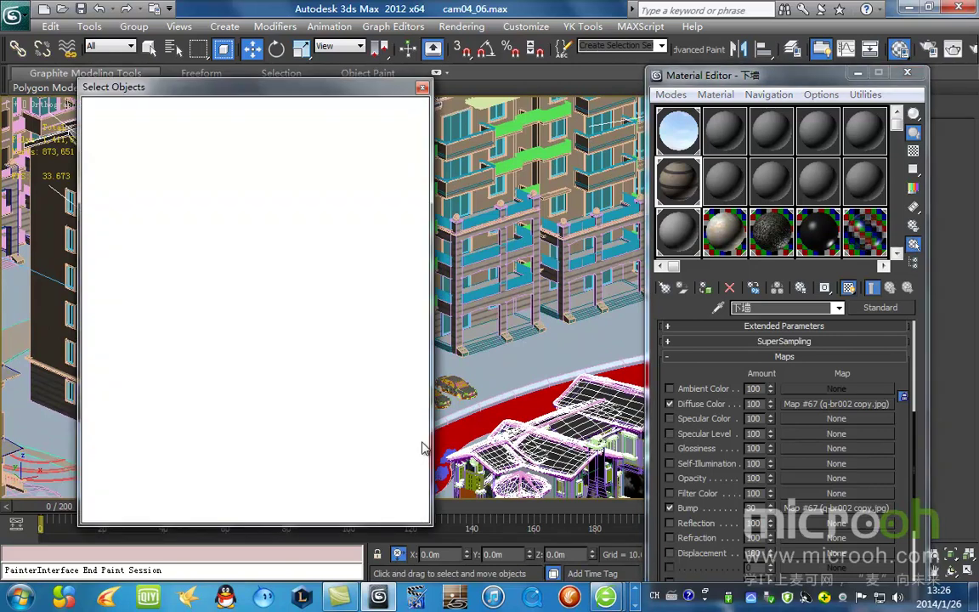
left_click(324, 504)
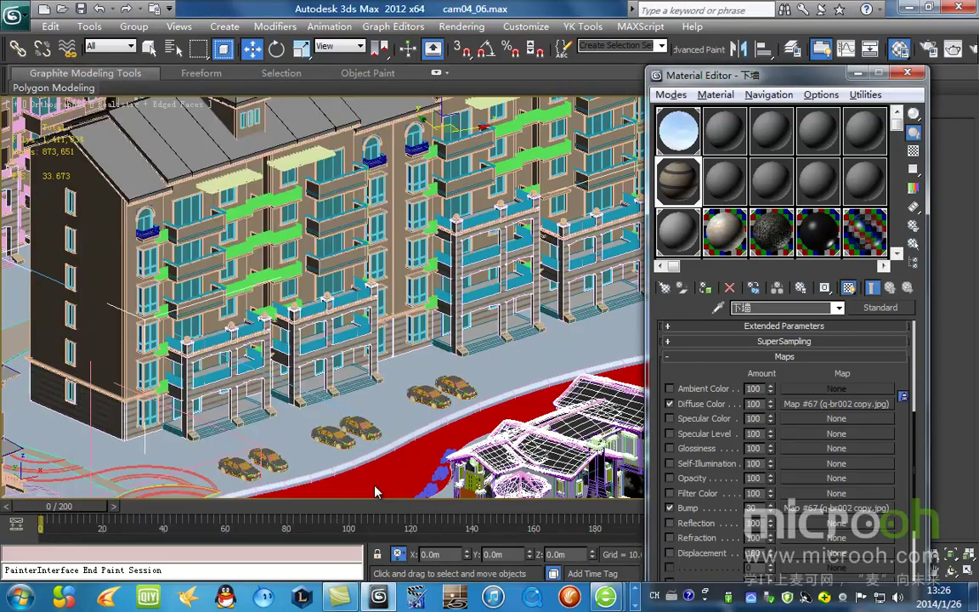
key("alt+q")
Examine the isolated striped lower walls from near and far, then select all of them.
scroll(315, 391, "up", 8)
middle_click_drag(476, 357, 509, 264)
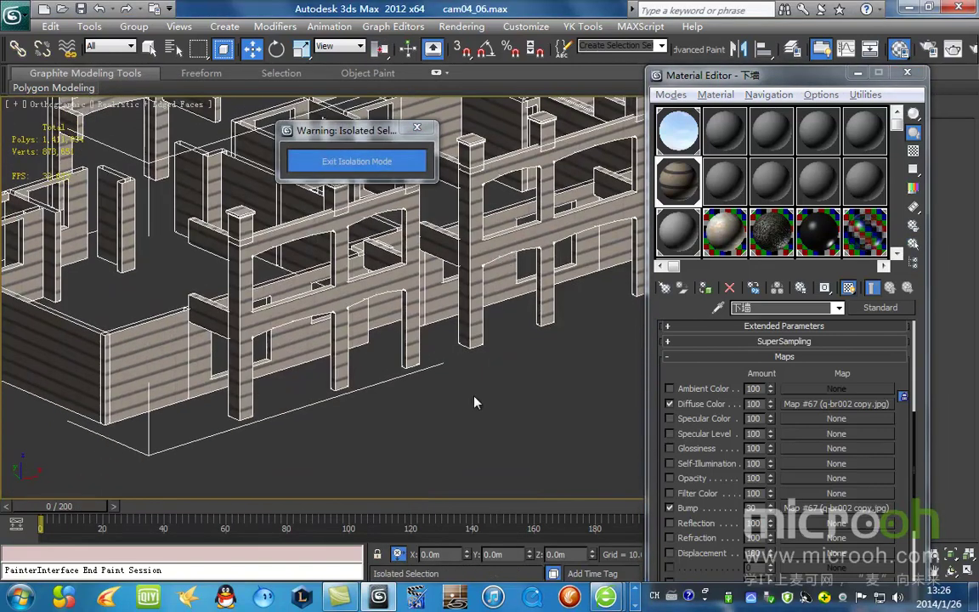
scroll(347, 344, "down", 4)
left_click(478, 384)
scroll(463, 344, "up", 8)
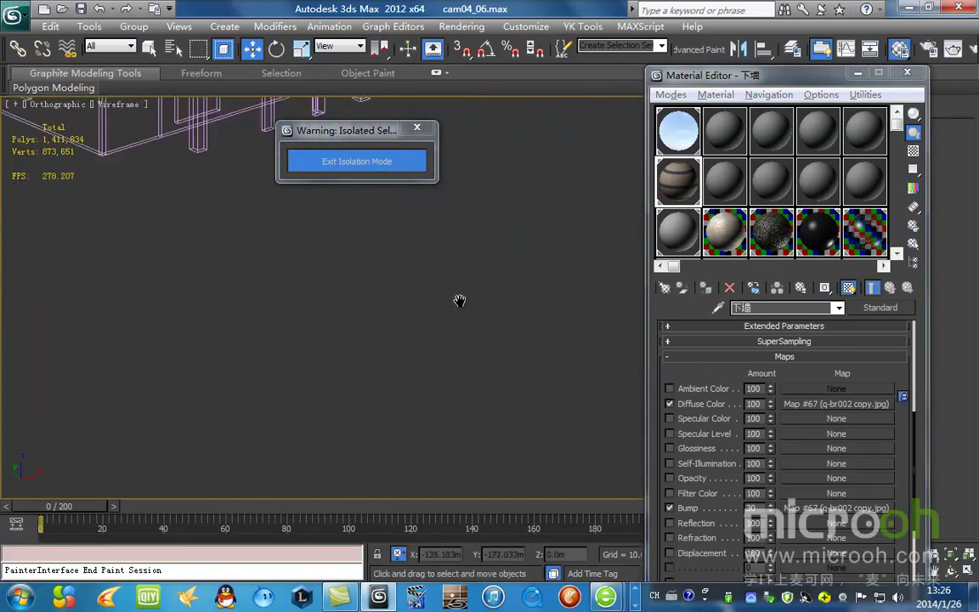
scroll(409, 402, "down", 8)
left_click(387, 220)
middle_click_drag(321, 245, 417, 346)
scroll(417, 347, "up", 4)
scroll(417, 346, "down", 4)
key("ctrl+a")
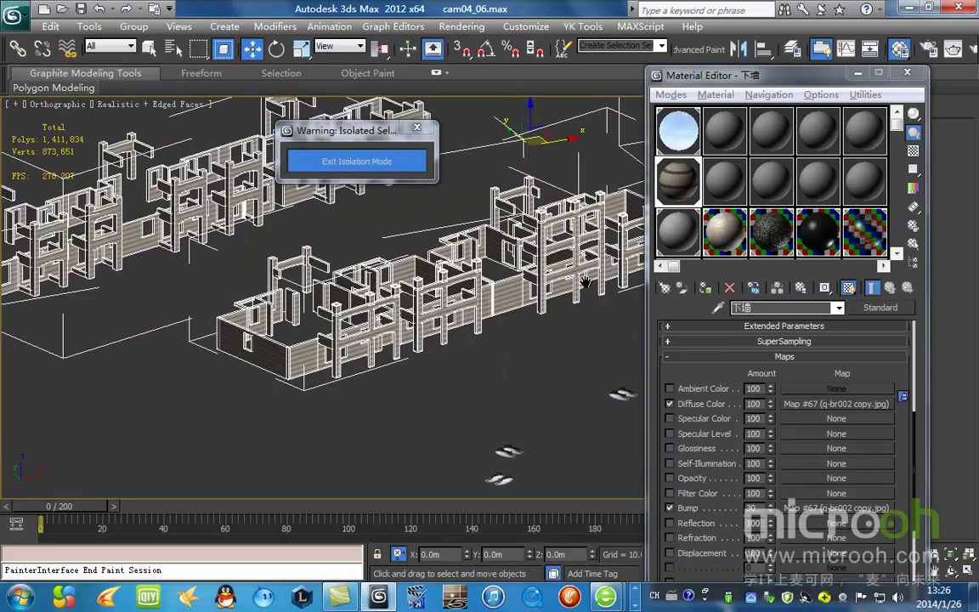
Add a UVW Map modifier with Box mapping to the Line02 lower walls.
left_click_drag(711, 80, 487, 517)
middle_click_drag(487, 330, 494, 307)
scroll(494, 308, "up", 4)
left_click(573, 378)
key("F3")
left_click(531, 280)
key("F3")
left_click(733, 106)
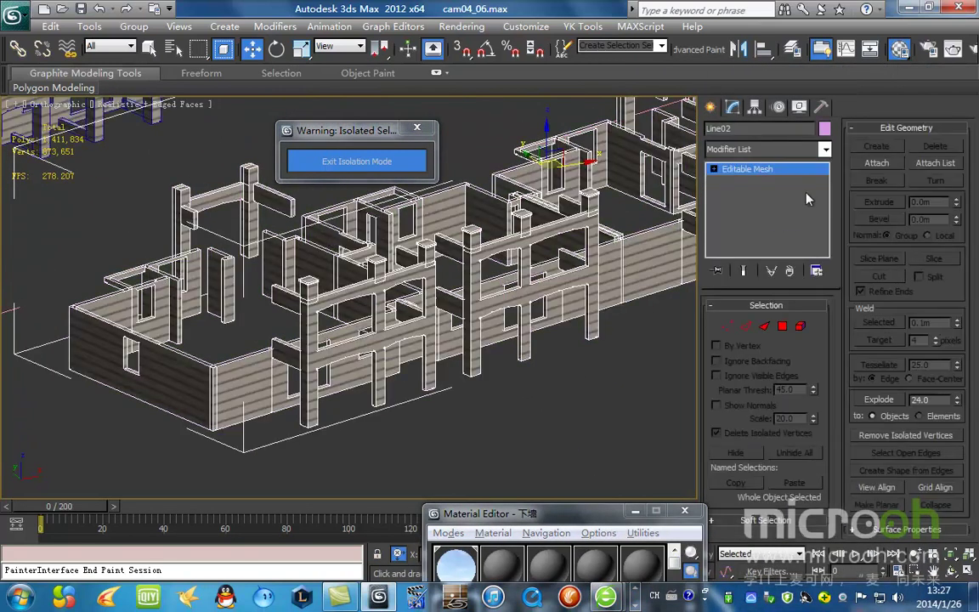
left_click(825, 150)
key("u")
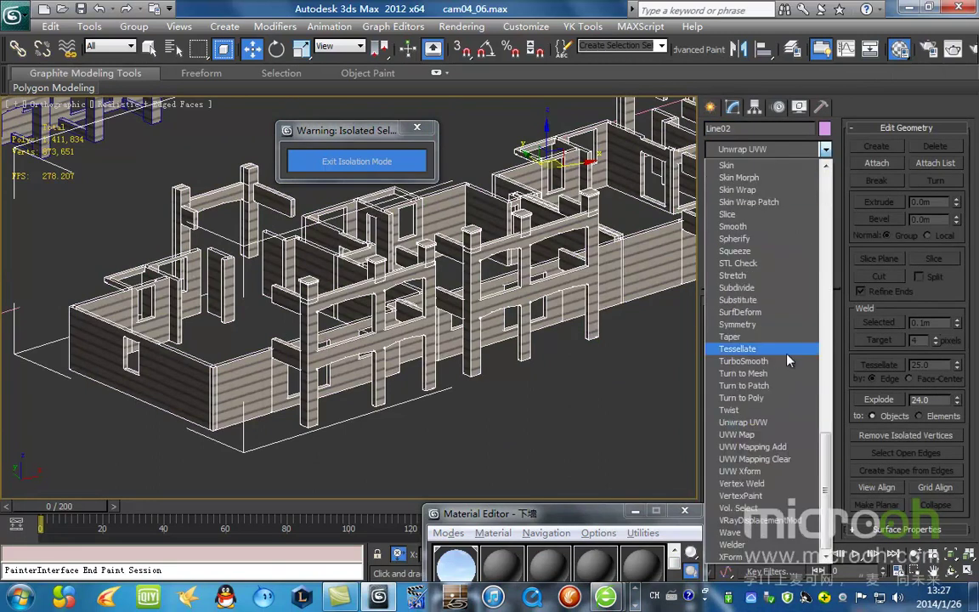
left_click(736, 434)
left_click_drag(536, 514, 345, 494)
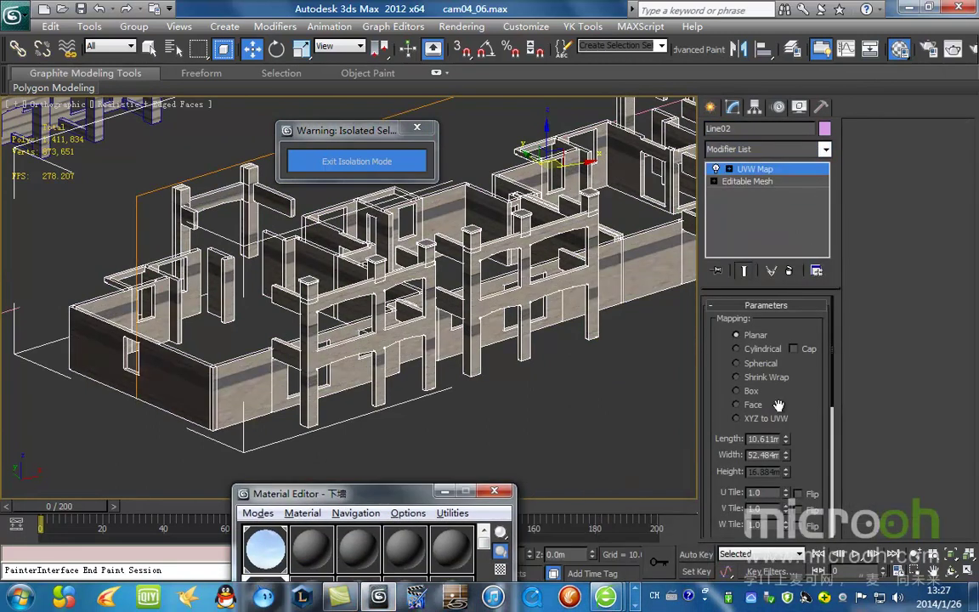
left_click(736, 390)
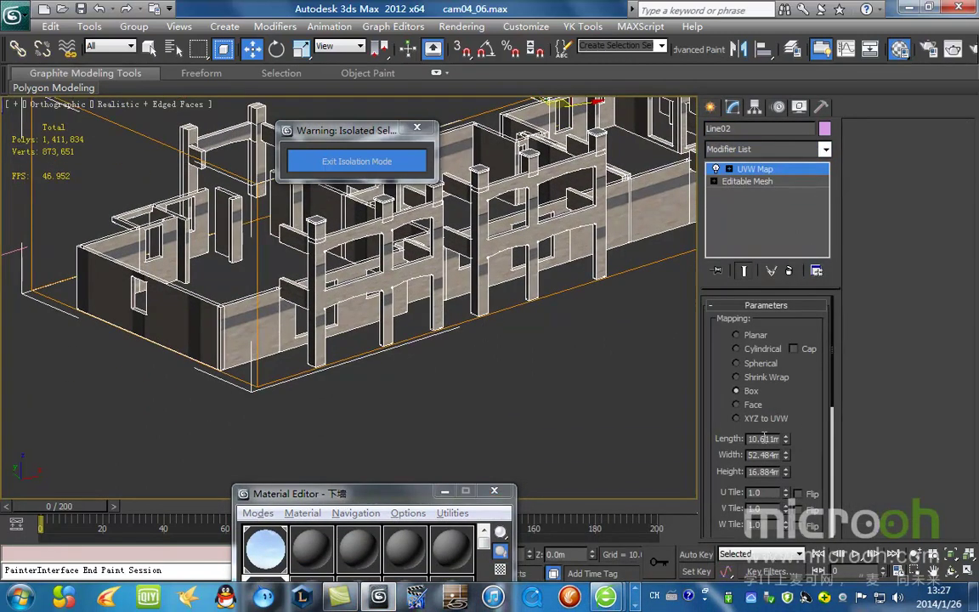
Set the Line02 box mapping's length, width and height to 10 m.
type("10")
key("Tab")
type("10")
key("Tab")
type("10")
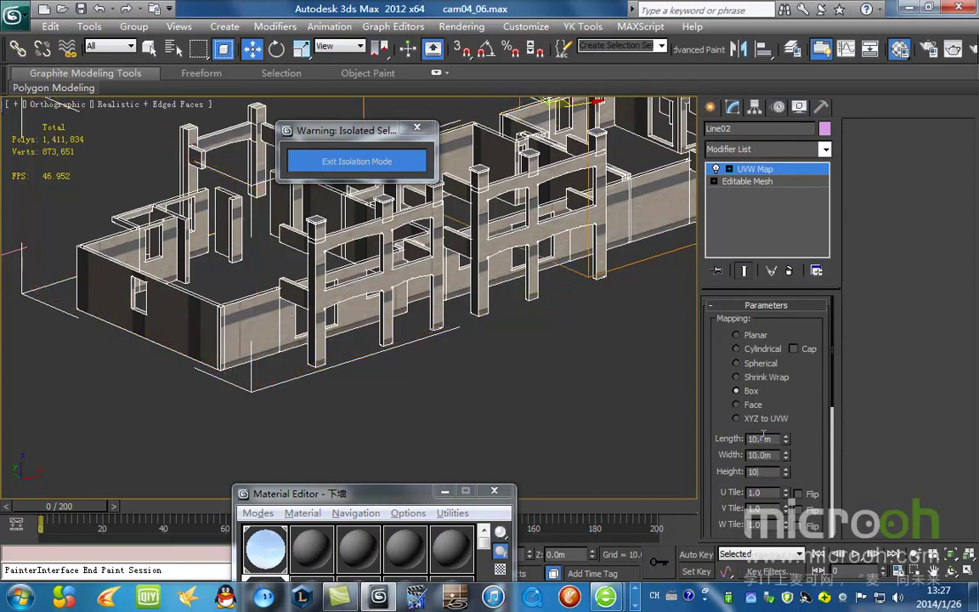
key("Return")
Show the Camera04 view at frame 200 and set the Line02 mapping's length, width and height to 1 m.
key("c")
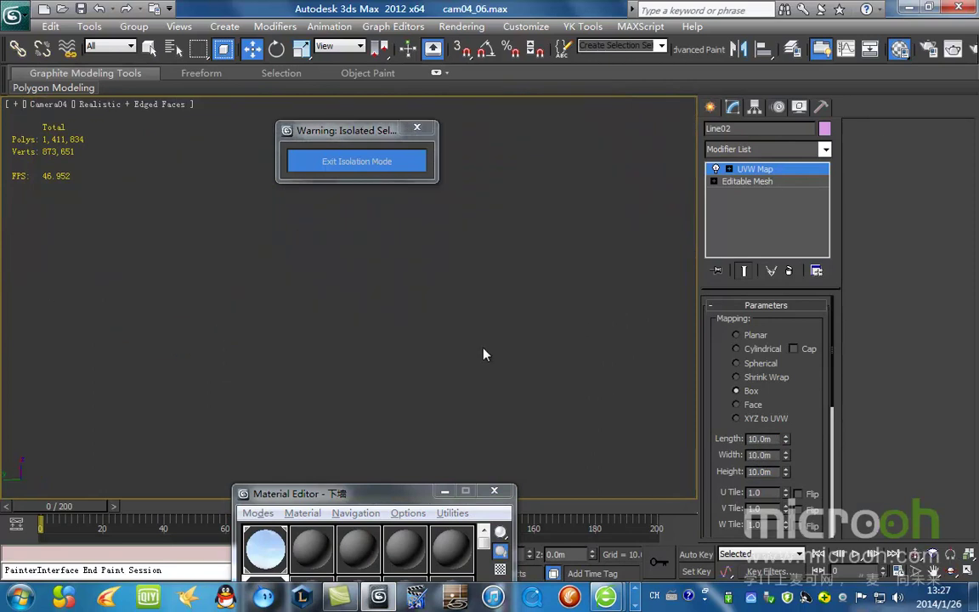
left_click_drag(70, 507, 256, 507)
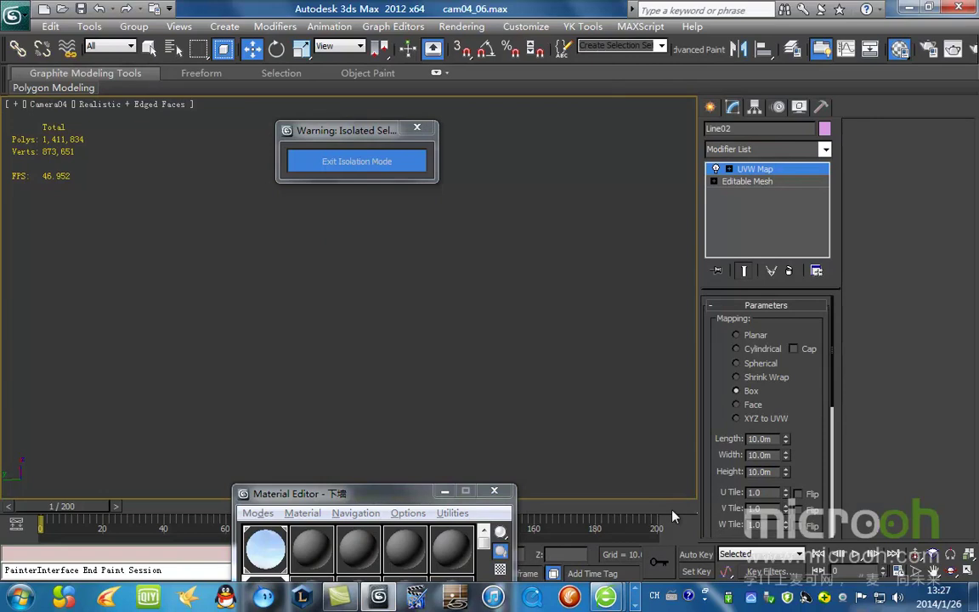
key("End")
left_click(775, 435)
type("1")
key("Tab")
type("1")
key("Tab")
type("1")
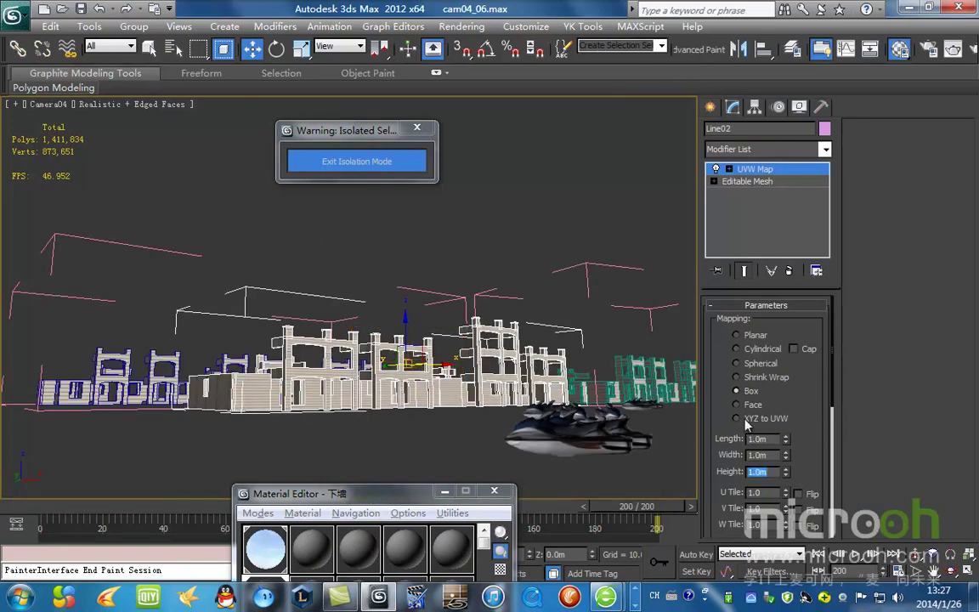
Minimise the Material Editor and compare the stripe mapping on the Box402 walls with the neighbouring building's walls.
left_click_drag(409, 496, 395, 457)
left_click(127, 390)
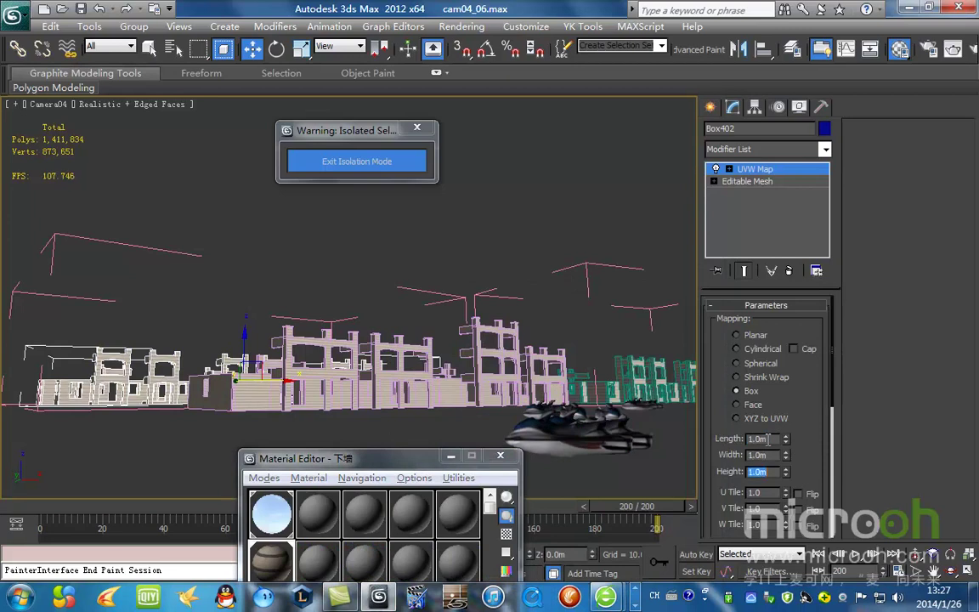
left_click(444, 455)
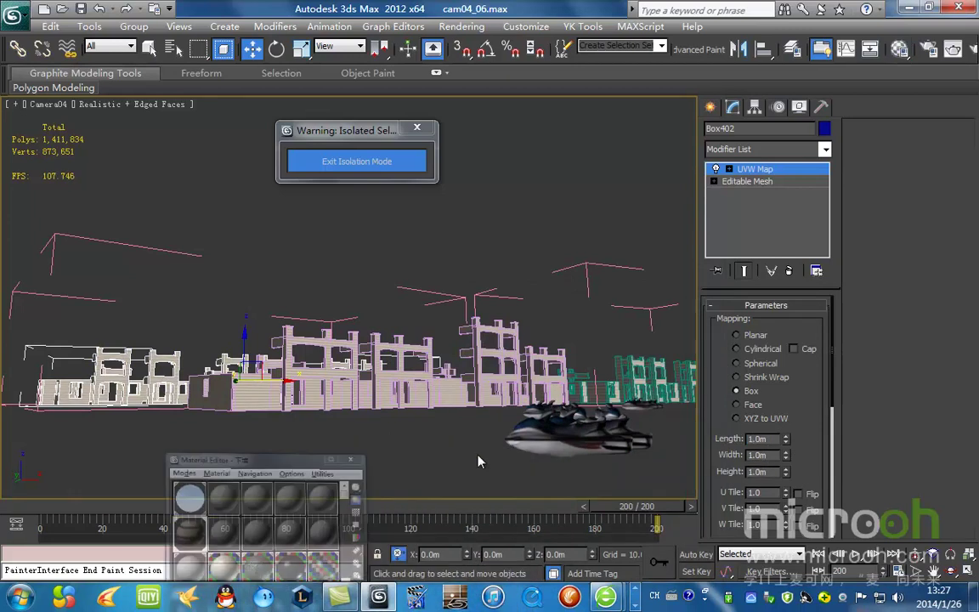
key("t")
key("z")
scroll(431, 337, "down", 5)
middle_click_drag(431, 337, 502, 236, "alt")
scroll(425, 340, "up", 8)
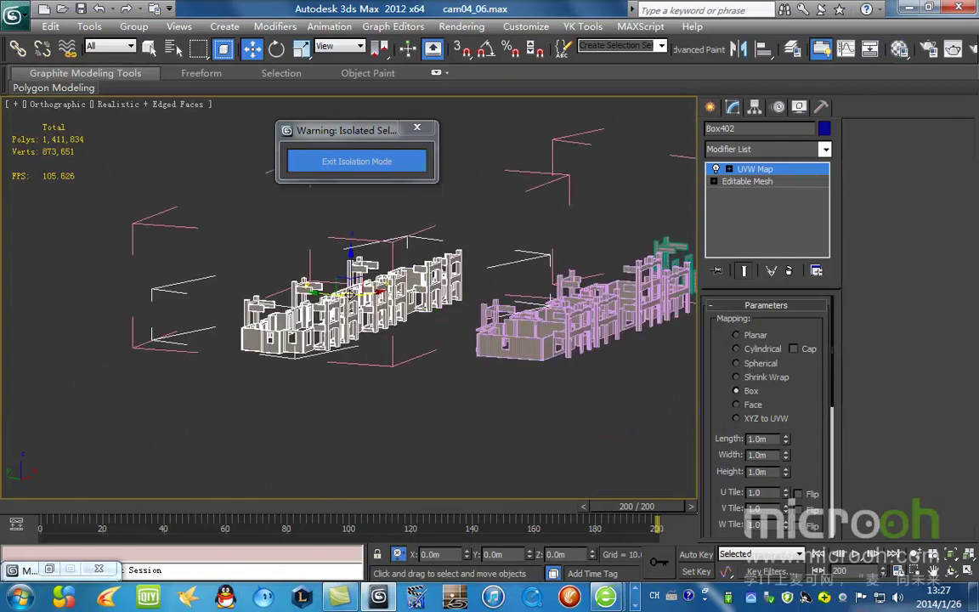
scroll(353, 406, "down", 7)
middle_click_drag(352, 406, 478, 382, "alt")
scroll(478, 382, "up", 8)
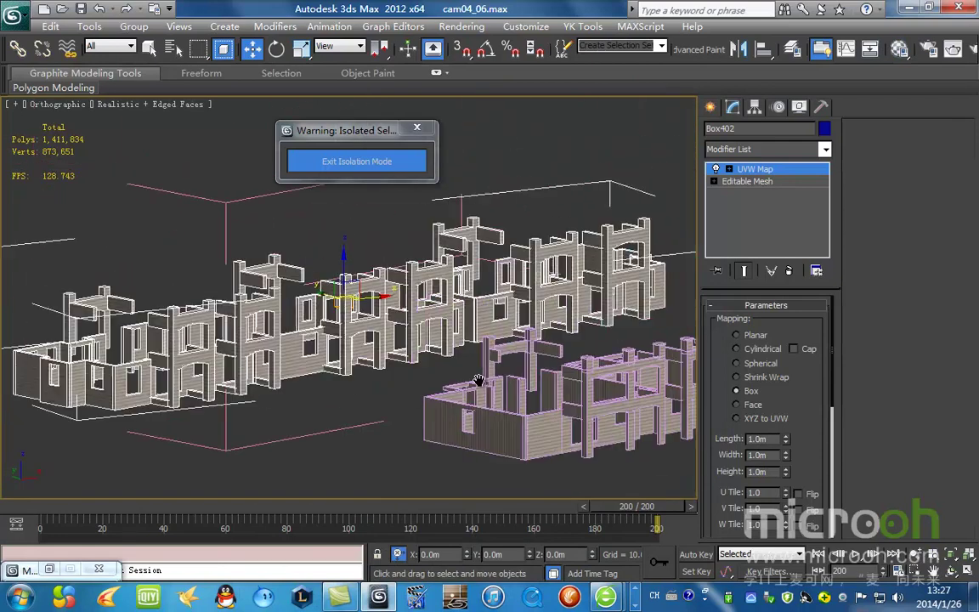
middle_click_drag(558, 415, 361, 262)
middle_click_drag(247, 268, 447, 331)
scroll(306, 334, "up", 5)
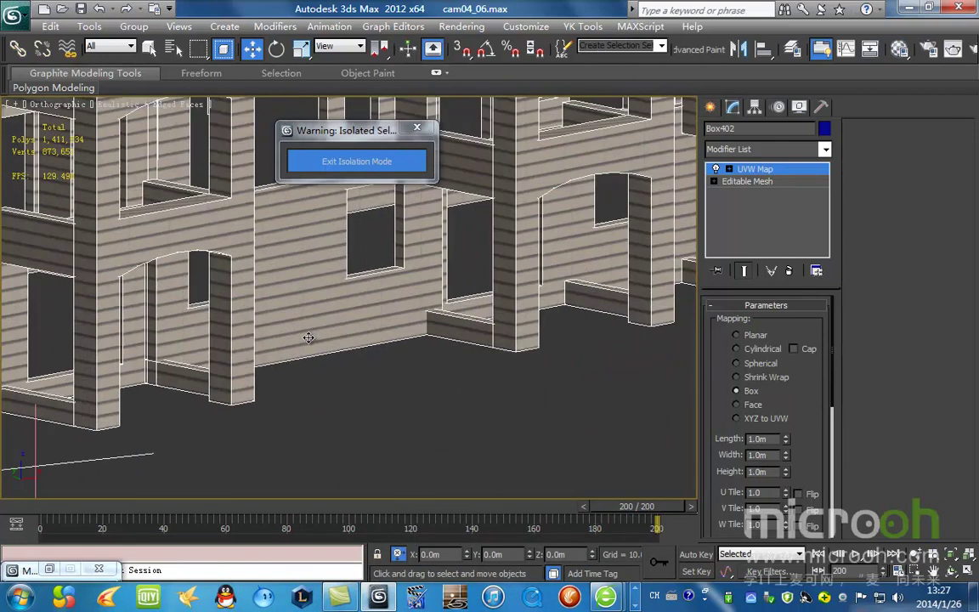
scroll(306, 338, "down", 6)
scroll(294, 382, "up", 5)
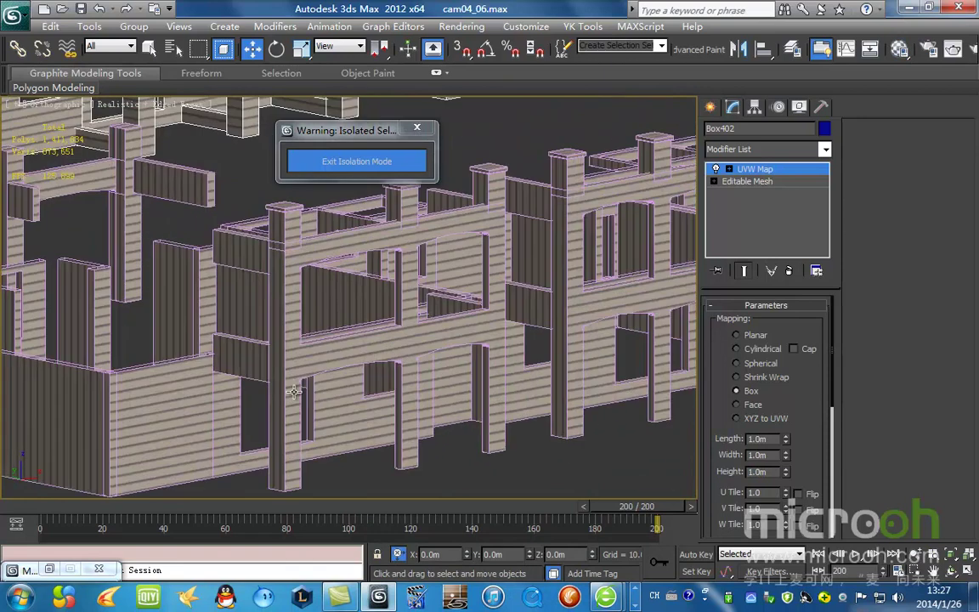
scroll(294, 392, "down", 8)
middle_click_drag(663, 336, 408, 371)
scroll(431, 369, "up", 4)
Add a UVW Map modifier with Box mapping to the Mesh06 lower walls.
left_click(475, 343)
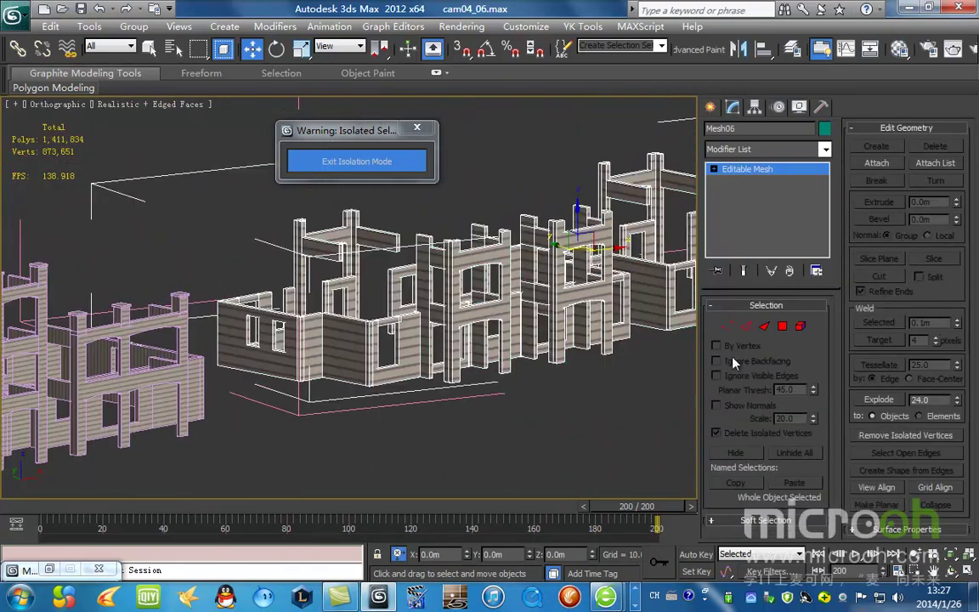
left_click(825, 150)
scroll(757, 442, "down", 15)
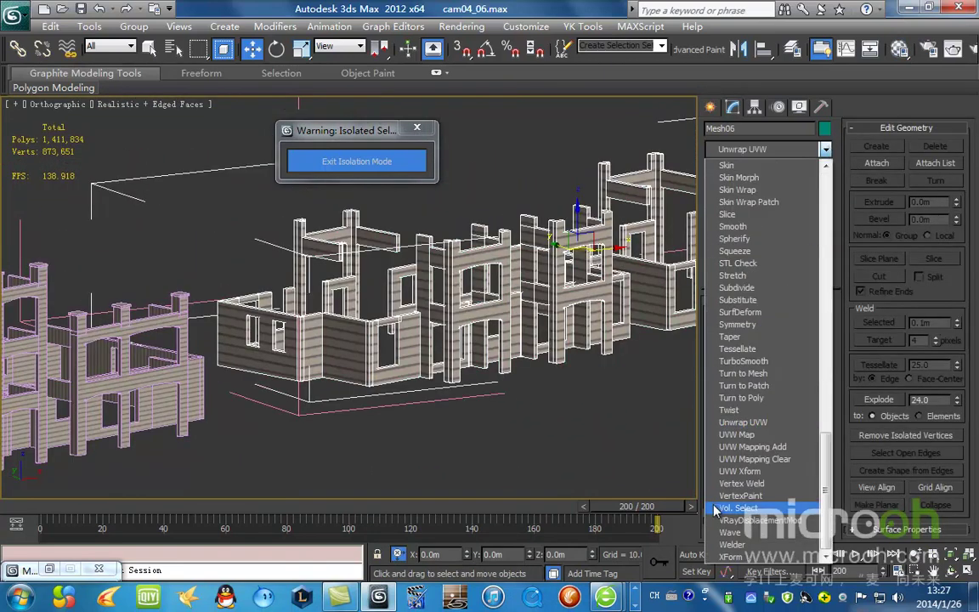
left_click(768, 437)
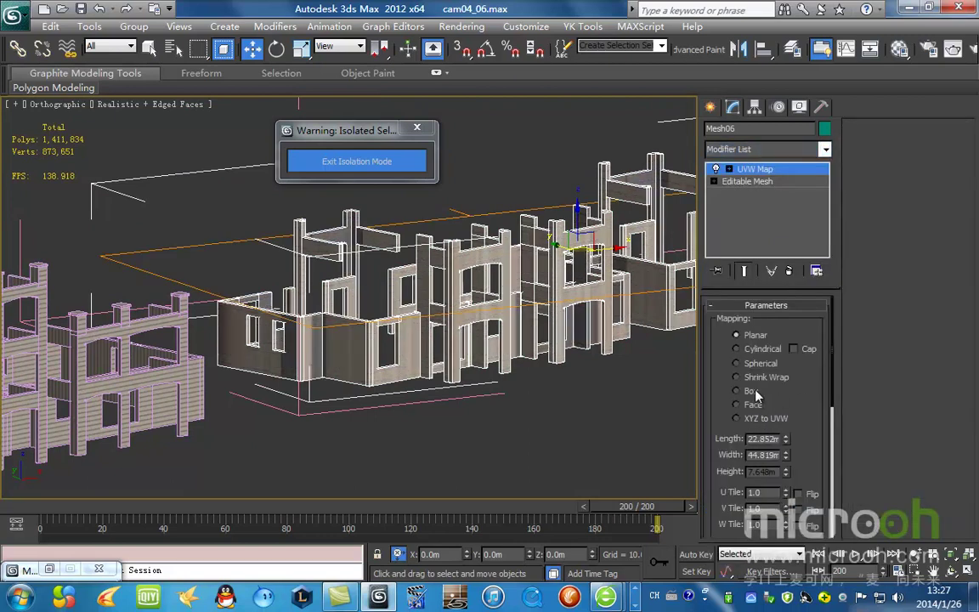
left_click(752, 391)
Set the Mesh06 box mapping's length, width and height to 1 m.
left_click(758, 446)
type("1")
key("Tab")
type("1")
key("Tab")
type("1")
key("Return")
Turn off the edged-faces display and examine the stripes on the remapped walls up close.
scroll(374, 357, "down", 5)
key("F4")
scroll(356, 309, "up", 8)
scroll(336, 370, "down", 8)
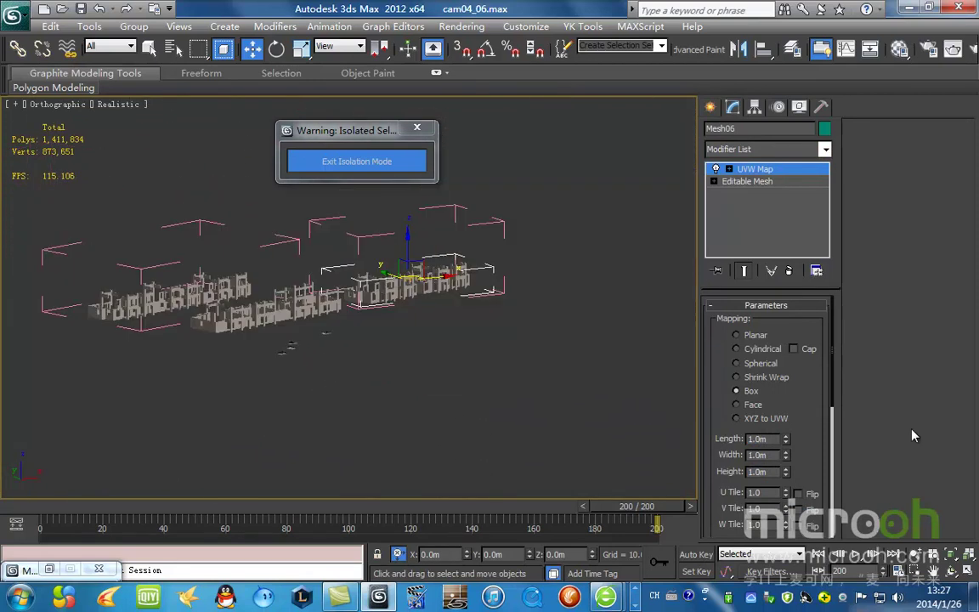
middle_click_drag(316, 316, 385, 324)
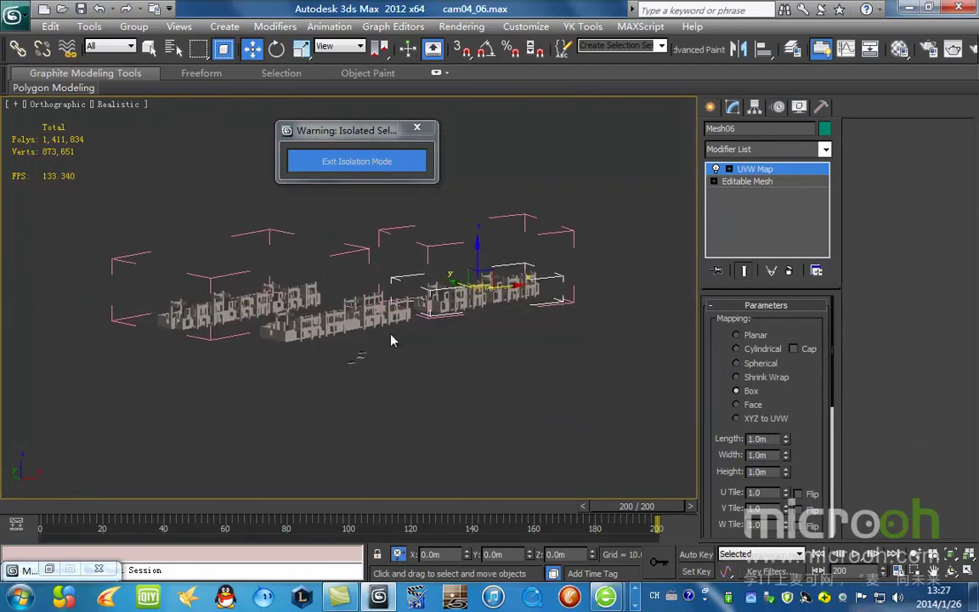
scroll(437, 310, "up", 10)
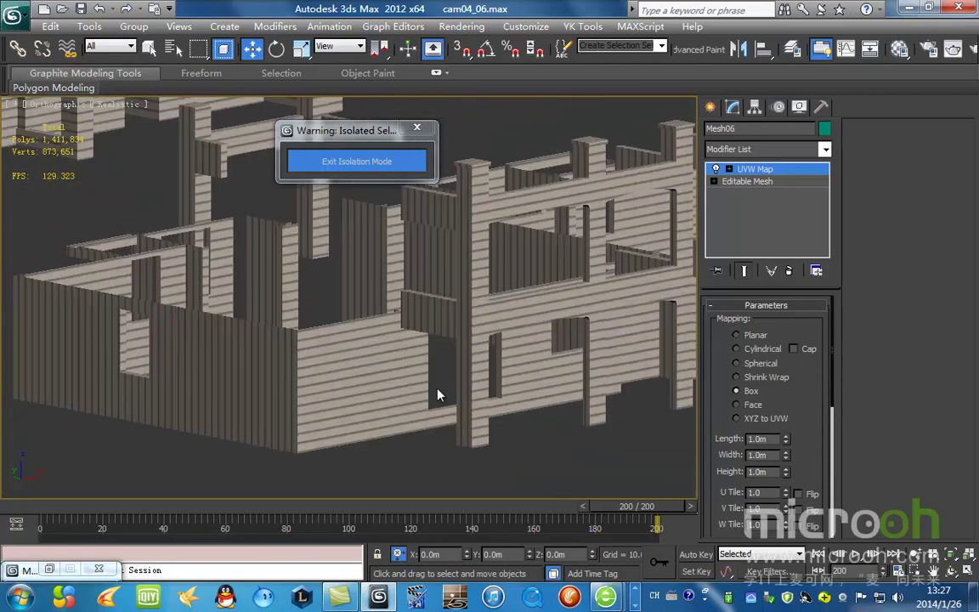
Reopen the Material Editor and copy the diffuse map of the 下墙 material.
key("m")
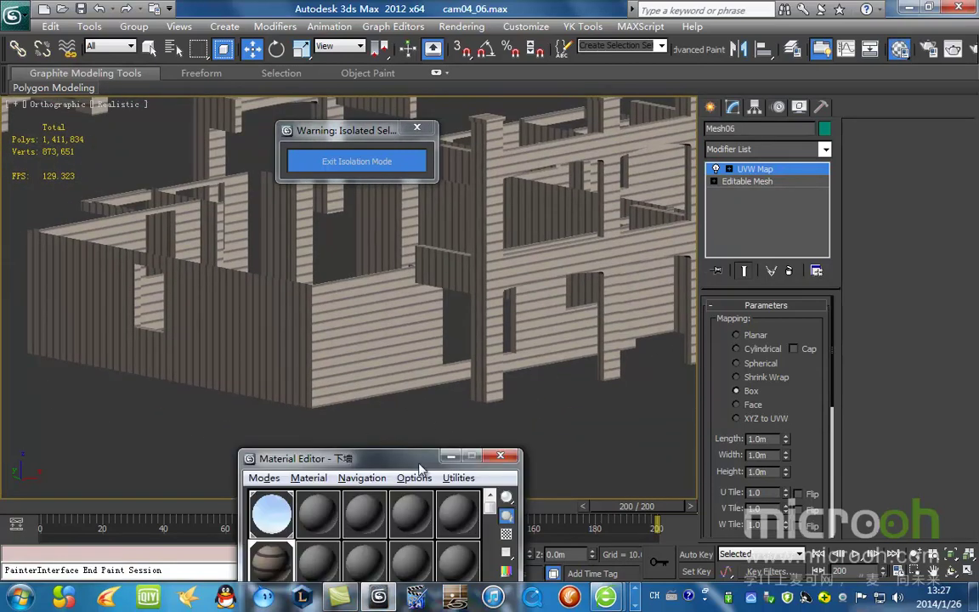
left_click_drag(419, 464, 793, 42)
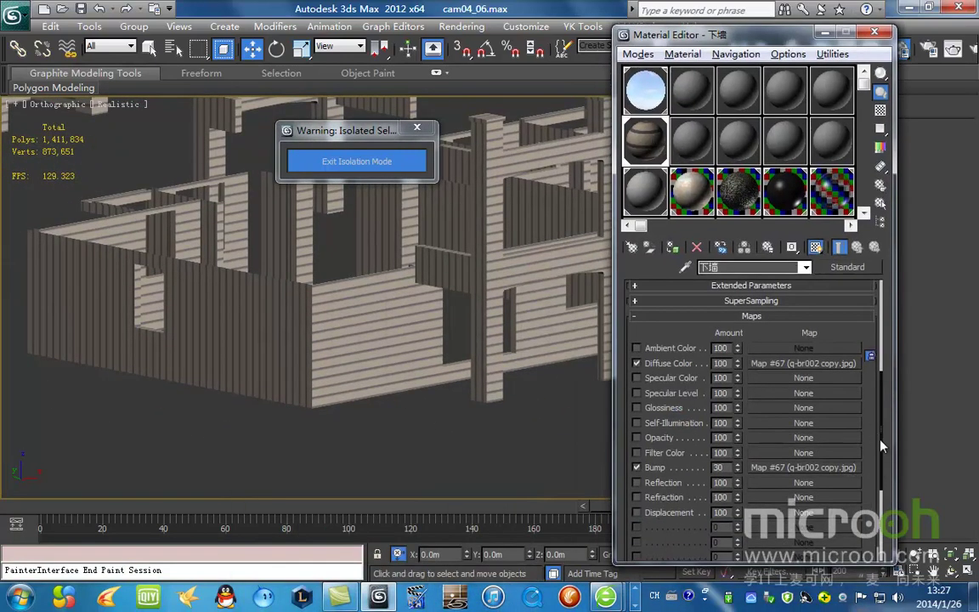
left_click_drag(881, 448, 898, 326)
middle_click_drag(378, 265, 420, 277)
scroll(420, 276, "up", 2)
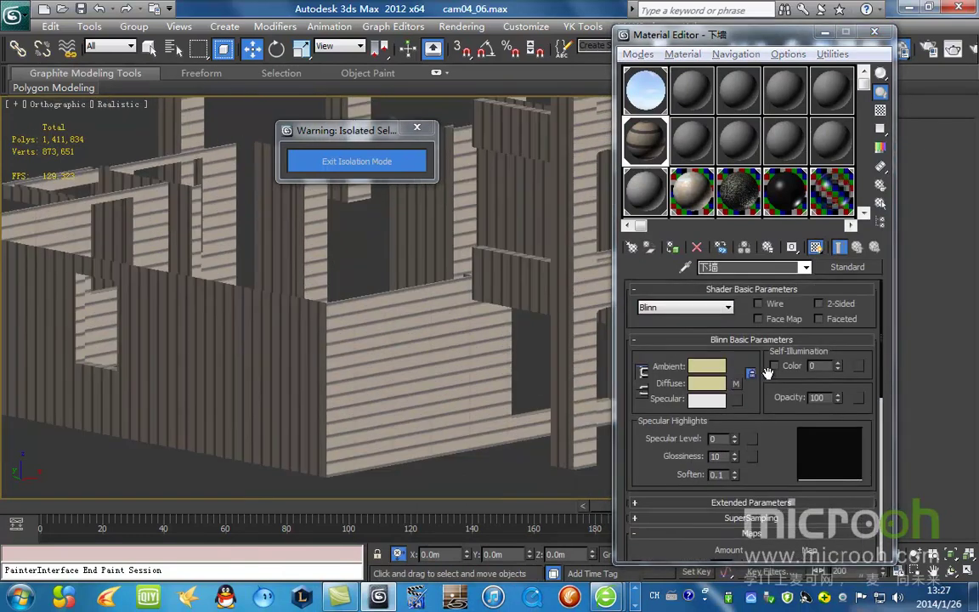
right_click(736, 384)
left_click(812, 412)
Select all objects using the 下墙 material and display them in wireframe.
left_click(881, 206)
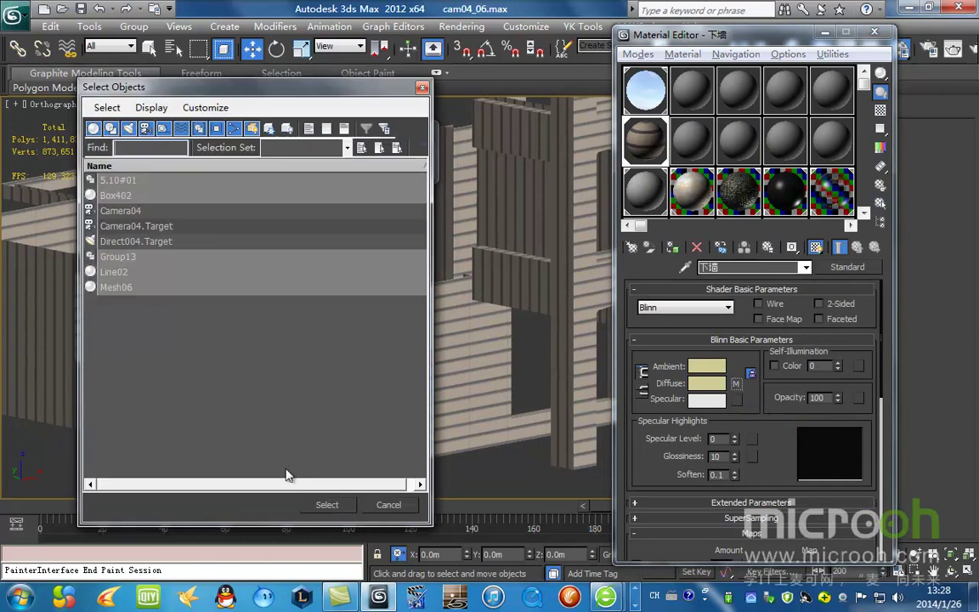
left_click(328, 505)
key("F3")
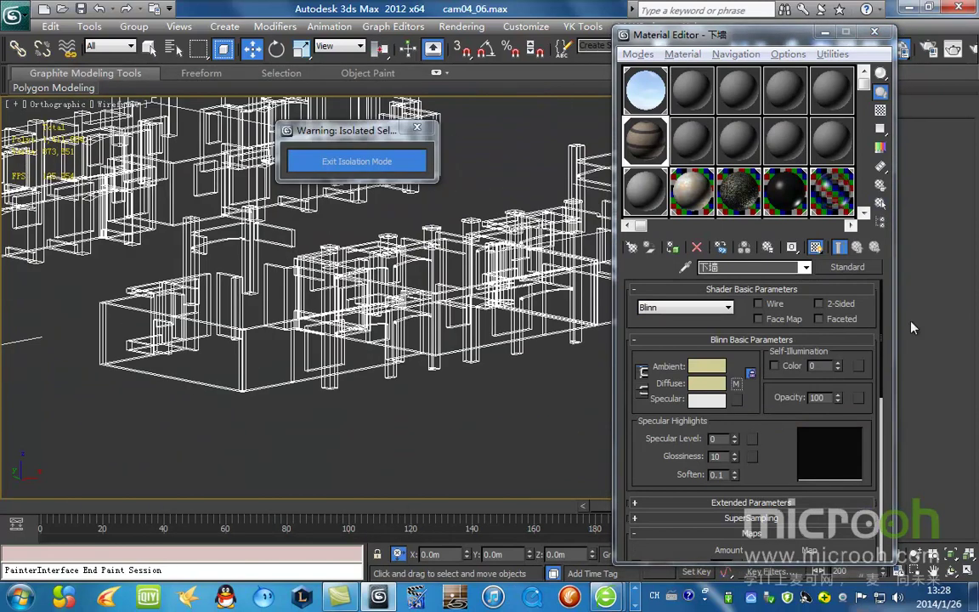
Change the 下墙 material's type from Standard to VRayMtl.
left_click(870, 269)
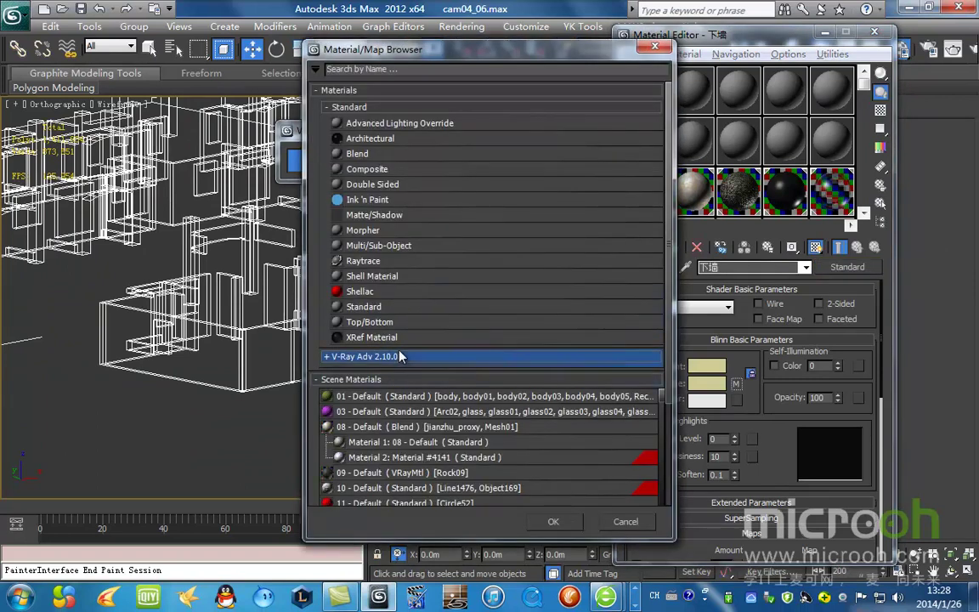
left_click(402, 357)
double_click(390, 481)
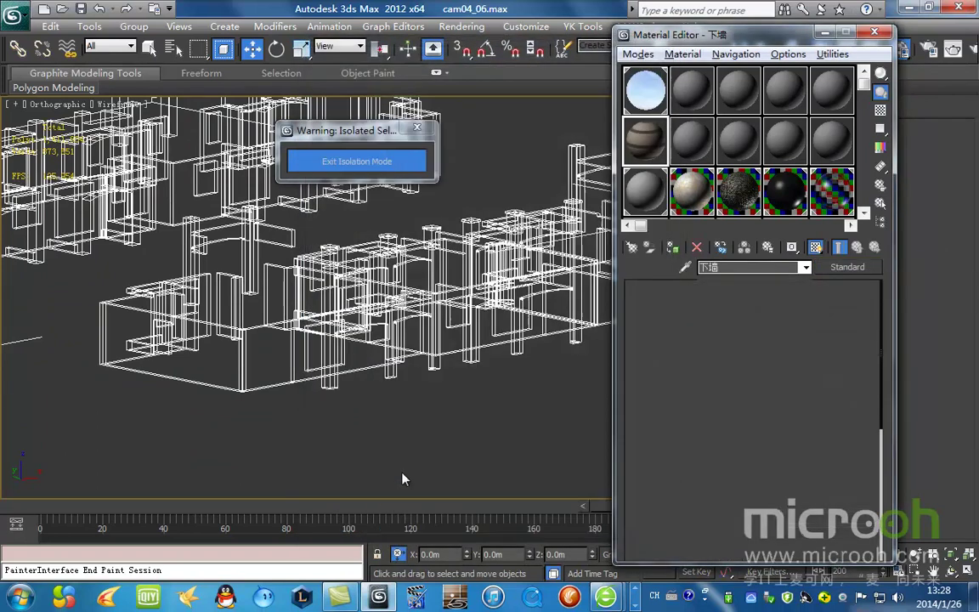
Paste the copied map into the diffuse slot of the 下墙 material and view the lower walls shaded up close.
right_click(748, 369)
left_click(812, 396)
scroll(364, 291, "up", 2)
middle_click_drag(364, 291, 480, 316)
scroll(481, 344, "up", 3)
middle_click_drag(507, 357, 514, 242)
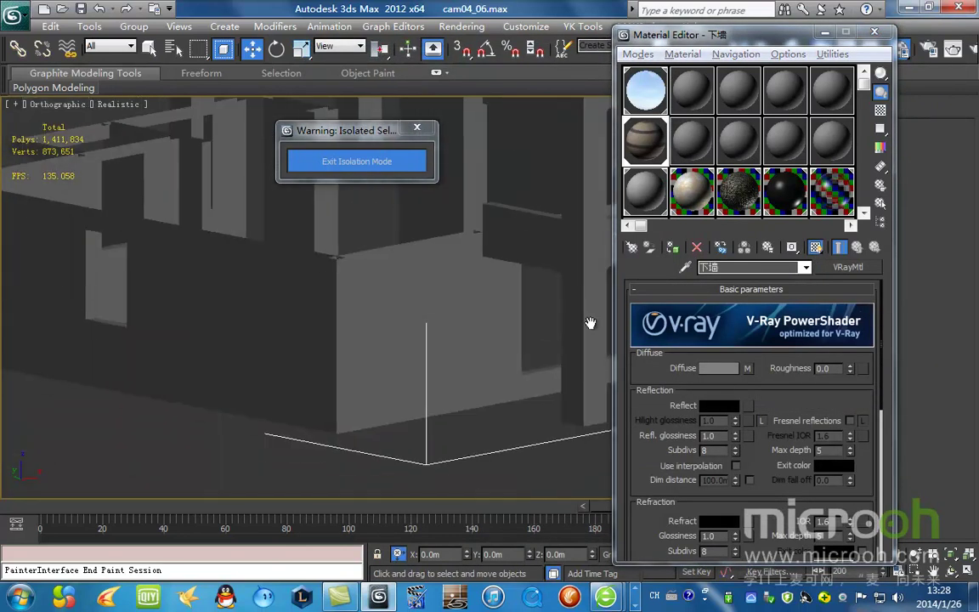
Show the 下墙 diffuse map on the walls in the viewport and adjust the material's reflection colour to near-black.
left_click(748, 368)
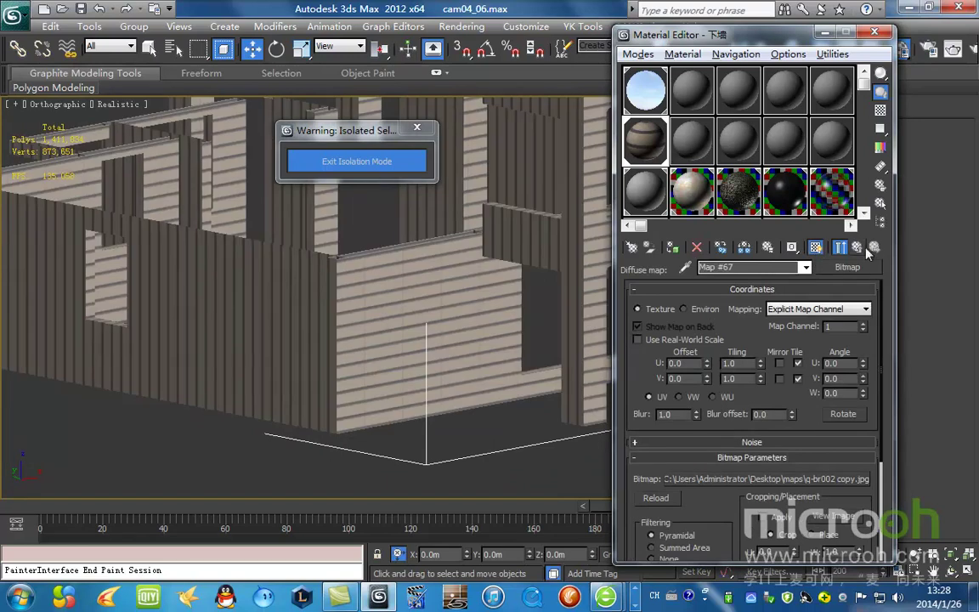
left_click(854, 246)
left_click(718, 406)
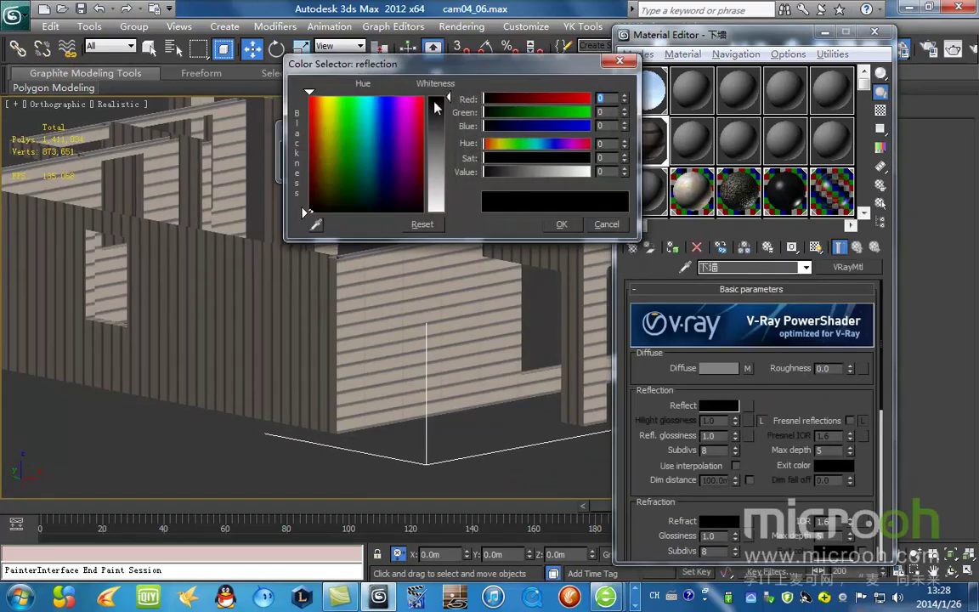
left_click(562, 224)
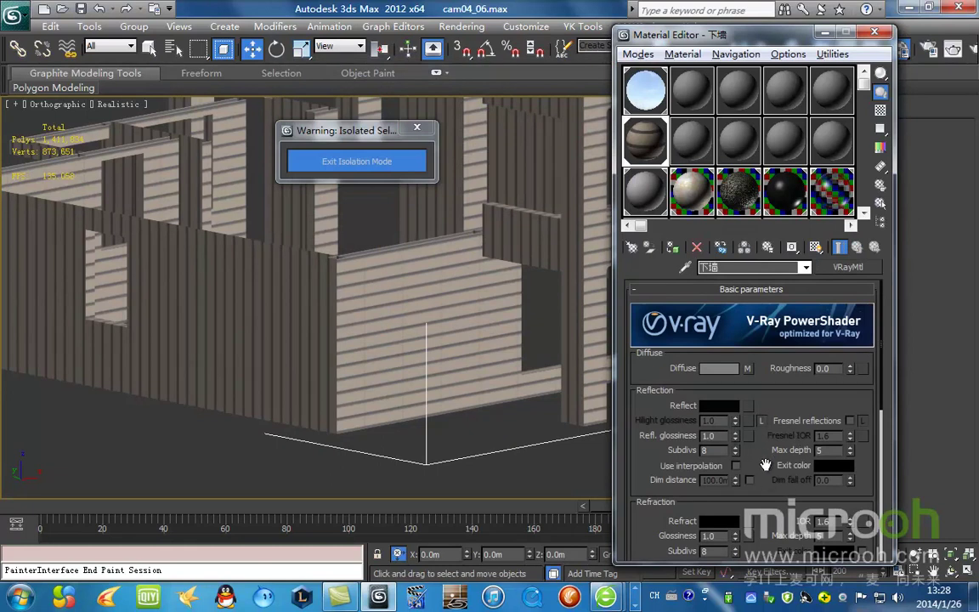
Exit isolation mode and hide the selected lower-wall objects.
scroll(380, 283, "down", 10)
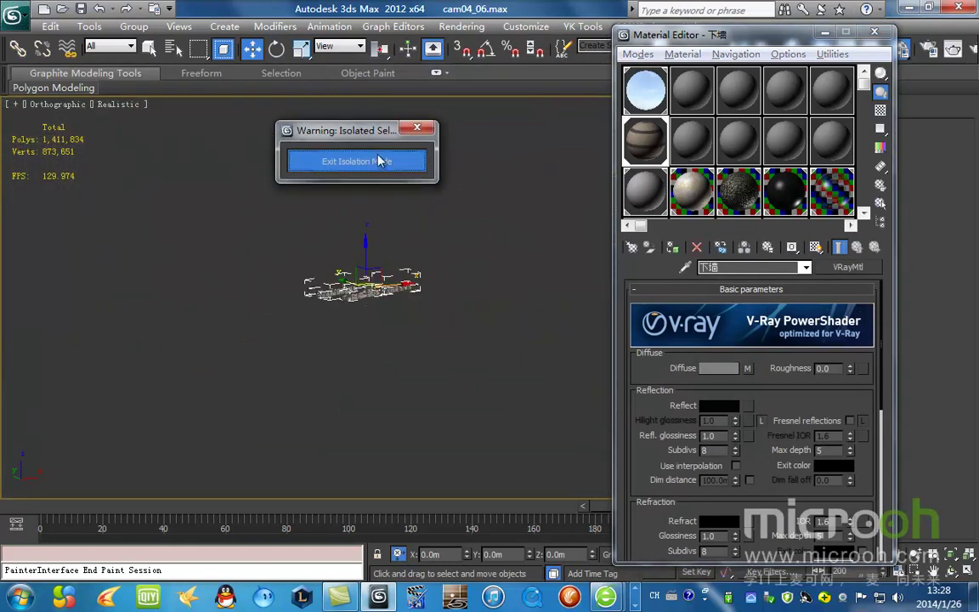
left_click(380, 162)
scroll(442, 272, "up", 8)
right_click(502, 270)
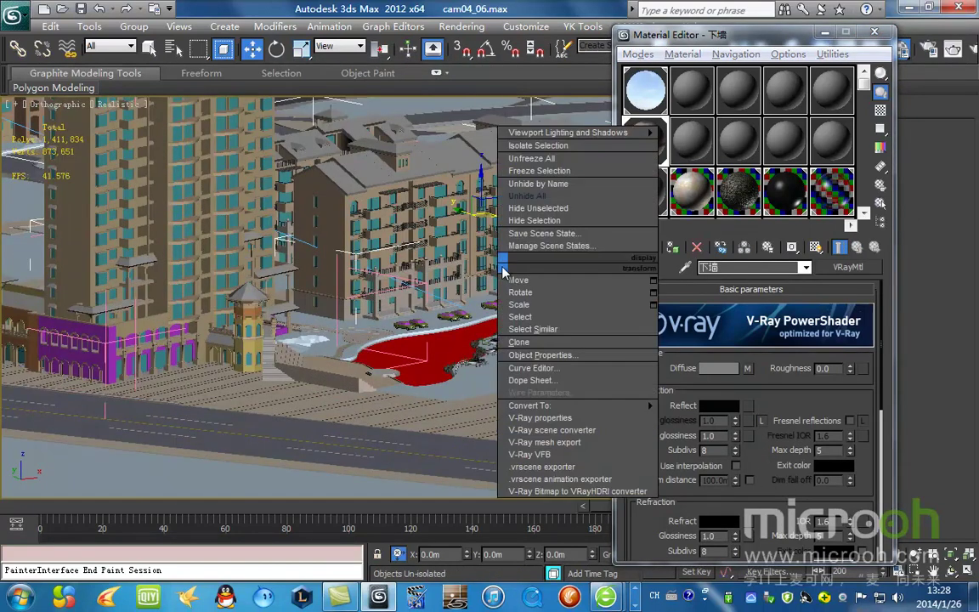
left_click(534, 220)
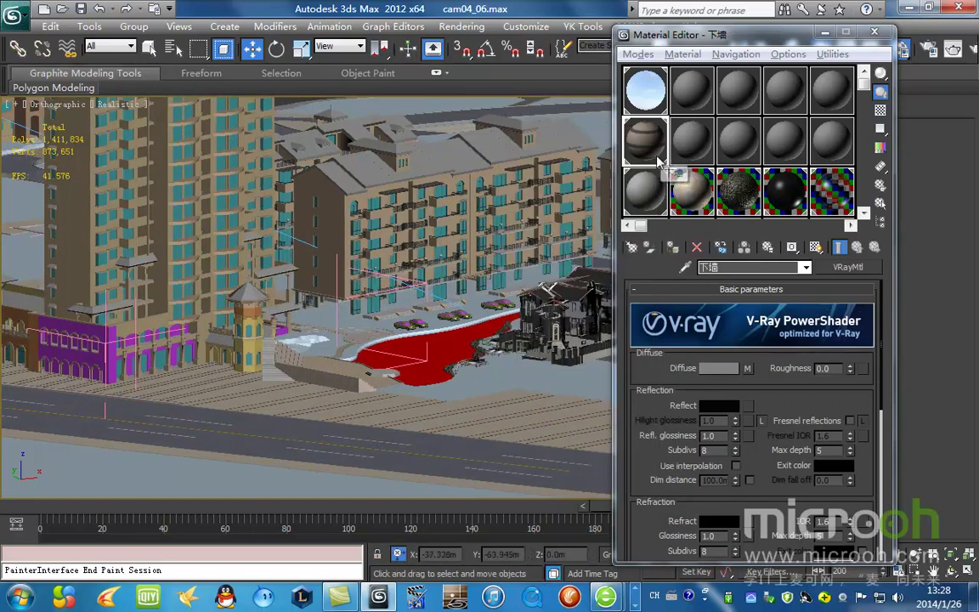
Select all objects using the 08 - Default blend material and hide them.
left_click(694, 202)
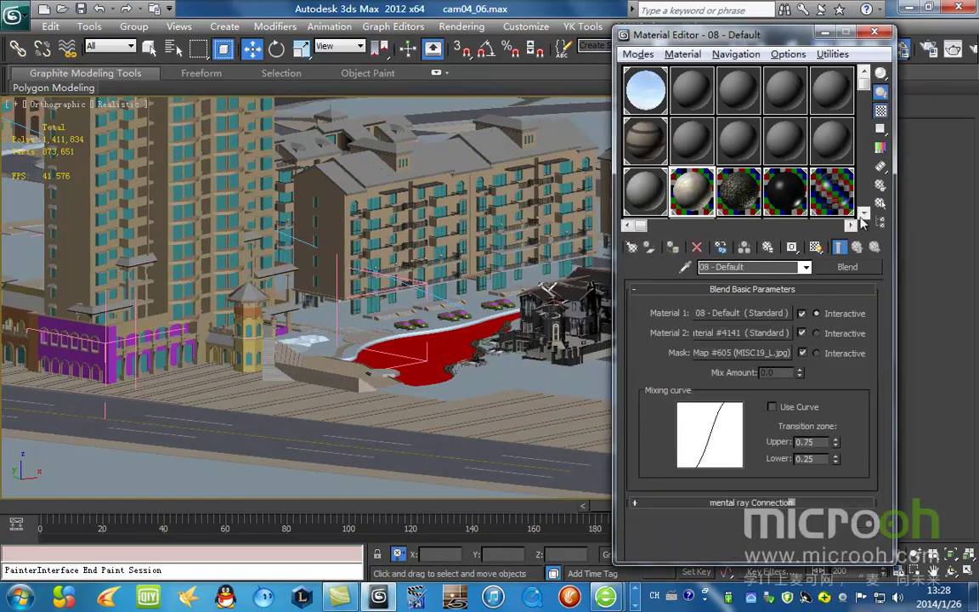
left_click(881, 203)
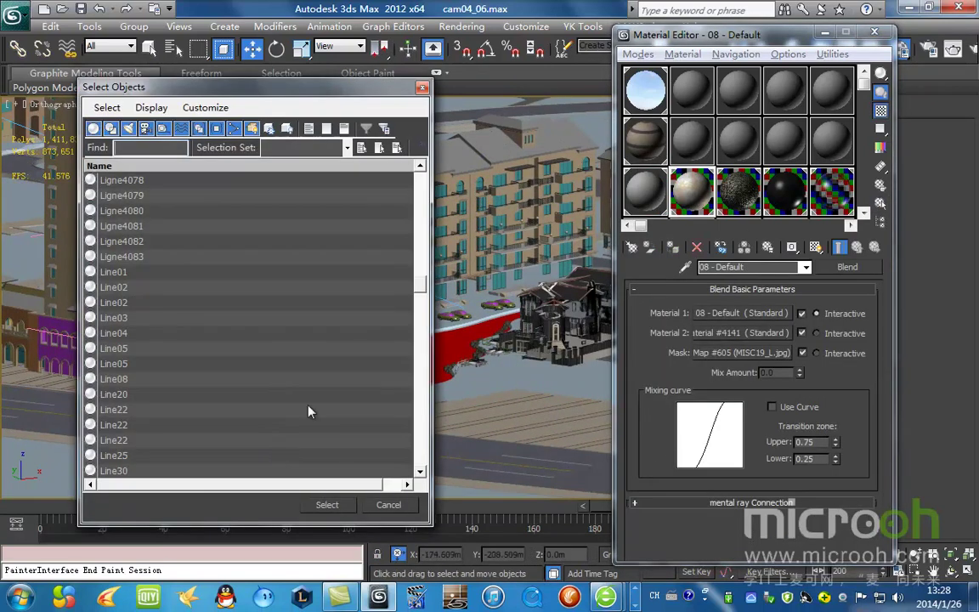
left_click(345, 510)
right_click(508, 250)
left_click(527, 208)
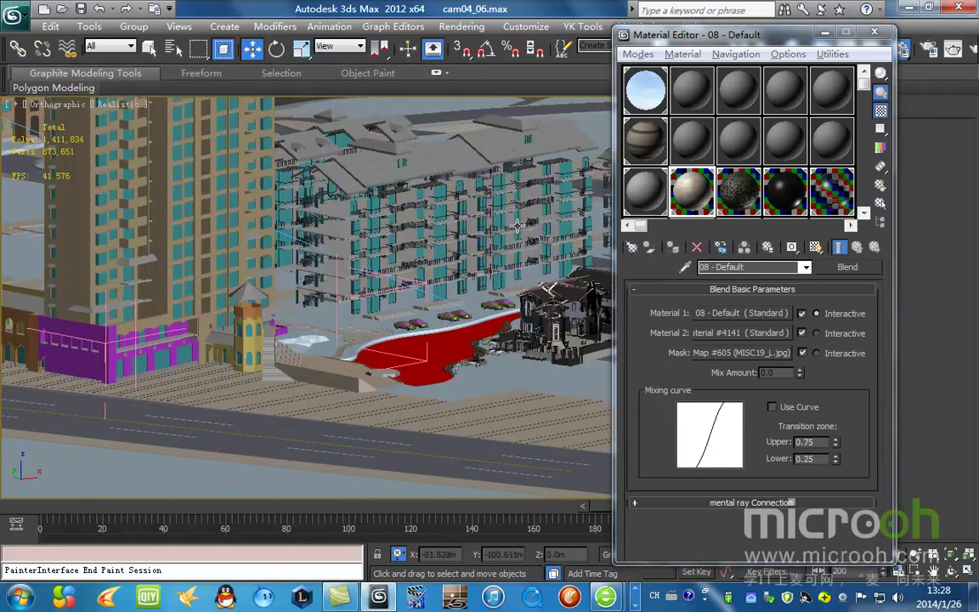
Sample the LOUBAN material from a balcony floor slab into the empty slot beside the 下墙 material.
middle_click_drag(502, 239, 516, 362)
scroll(431, 388, "up", 6)
middle_click_drag(467, 389, 487, 383)
scroll(467, 400, "up", 4)
scroll(534, 293, "up", 5)
left_click(691, 144)
left_click(686, 268)
left_click(484, 270)
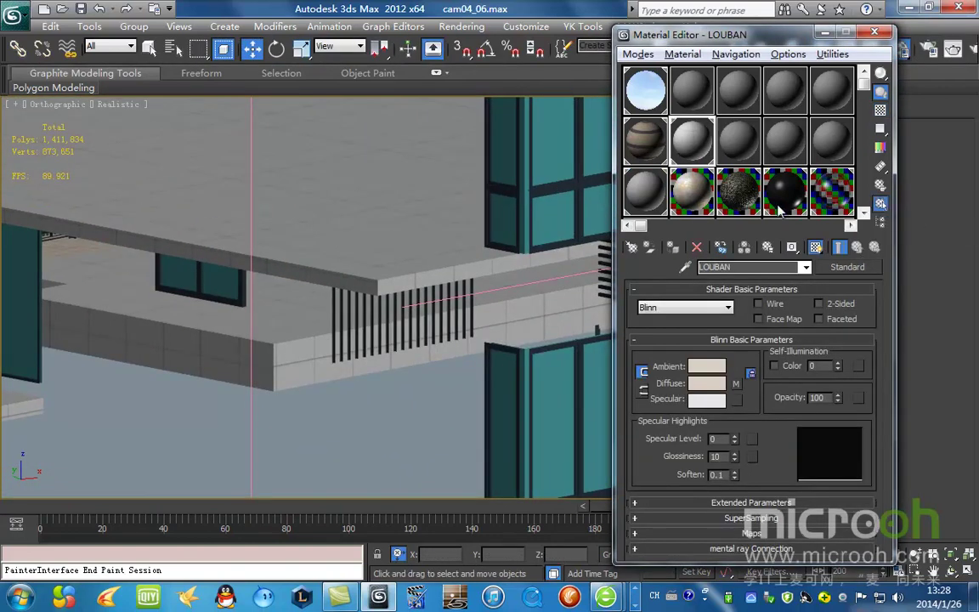
Isolate all objects using the LOUBAN material and preview its diffuse bitmap W-0042.JPG.
left_click(881, 203)
left_click(338, 508)
key("alt+q")
scroll(421, 422, "up", 6)
scroll(421, 422, "up", 5)
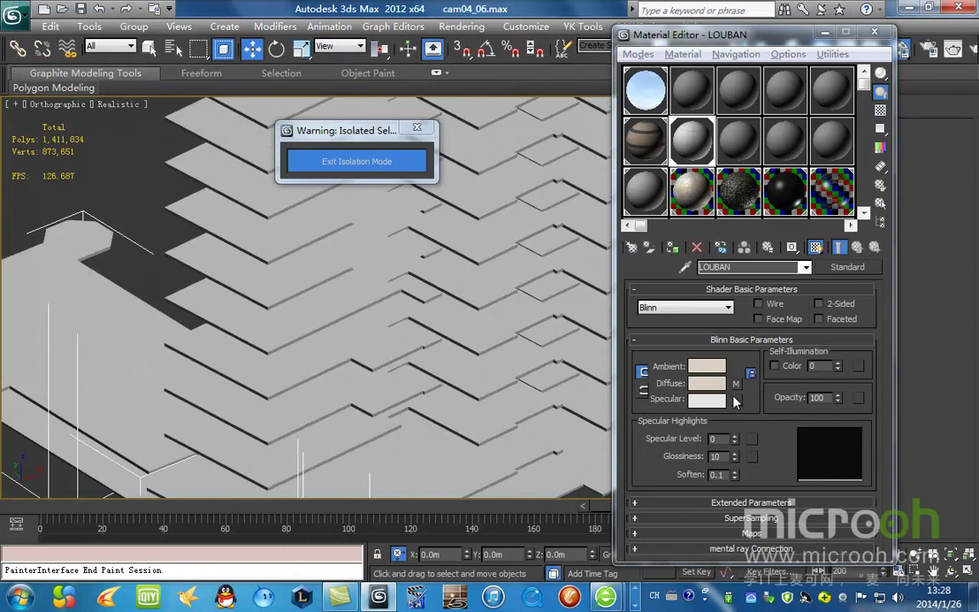
left_click(737, 386)
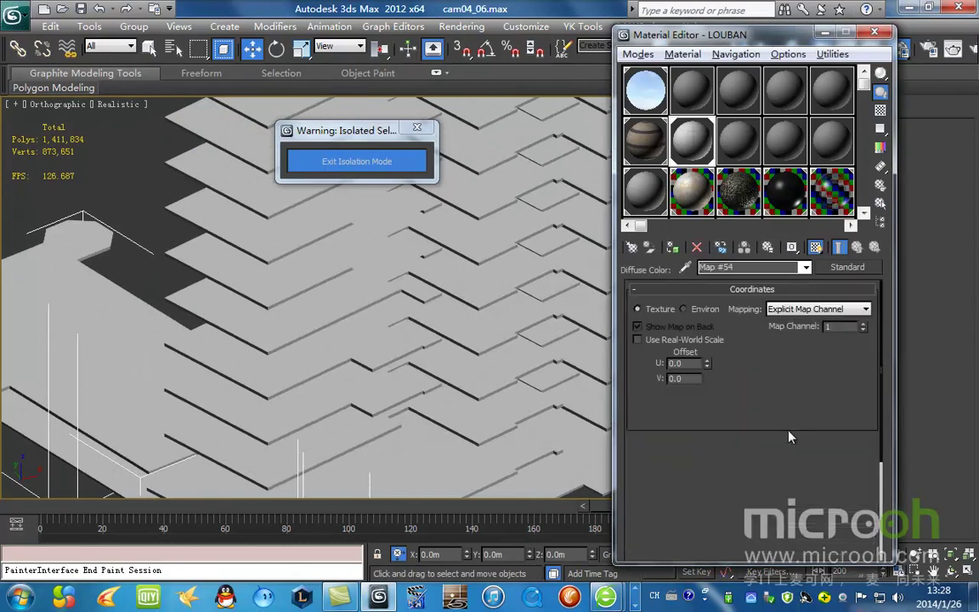
left_click(828, 514)
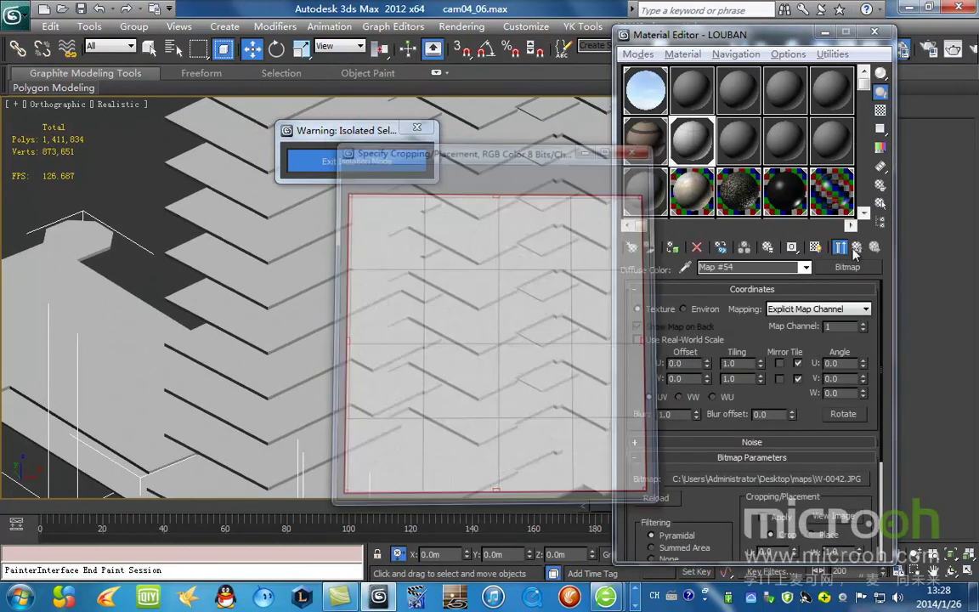
left_click(857, 248)
Exit isolation mode and hide the selected floor slab objects.
scroll(341, 313, "down", 5)
left_click(382, 162)
right_click(447, 281)
Sample the 栏杆 material from a balcony railing into the slot holding the sky material.
middle_click_drag(499, 272, 226, 295)
middle_click_drag(418, 194, 497, 279)
scroll(385, 356, "up", 5)
middle_click_drag(385, 355, 455, 272)
scroll(504, 258, "up", 2)
left_click(647, 192)
left_click(685, 267)
scroll(459, 269, "up", 4)
scroll(454, 272, "up", 5)
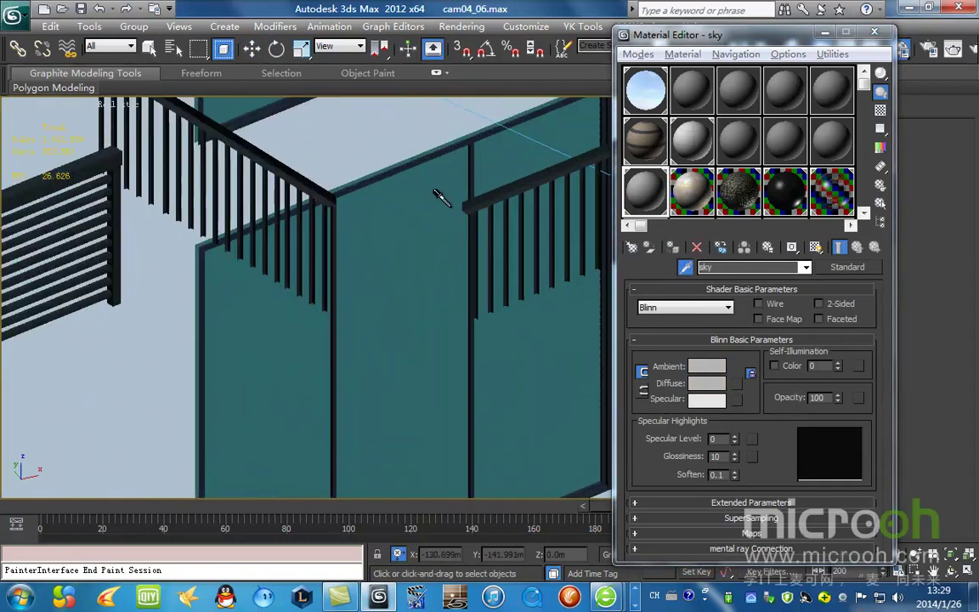
left_click(486, 192)
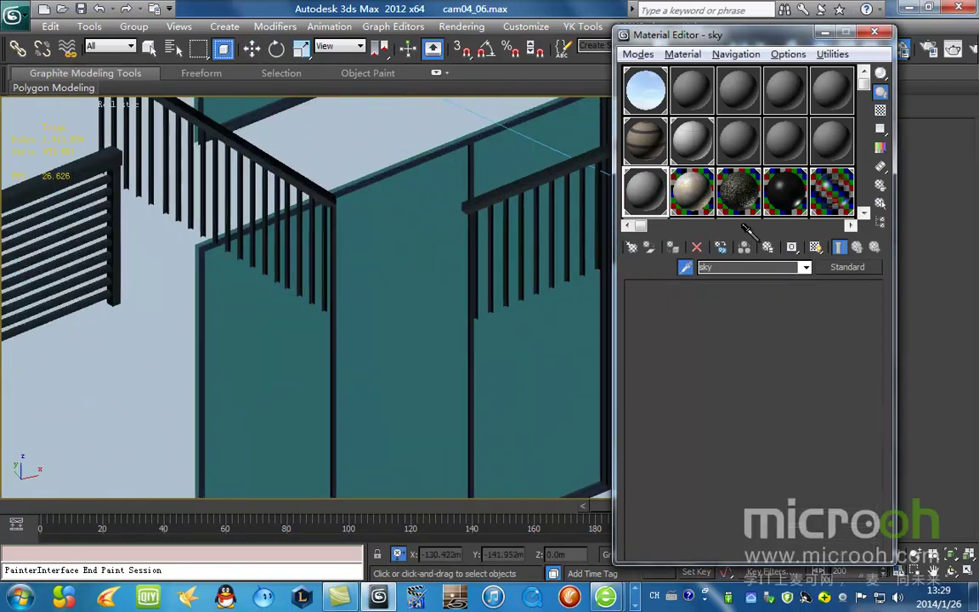
Select all objects using the 栏杆 material and isolate them.
left_click(880, 204)
left_click(323, 502)
key("alt+q")
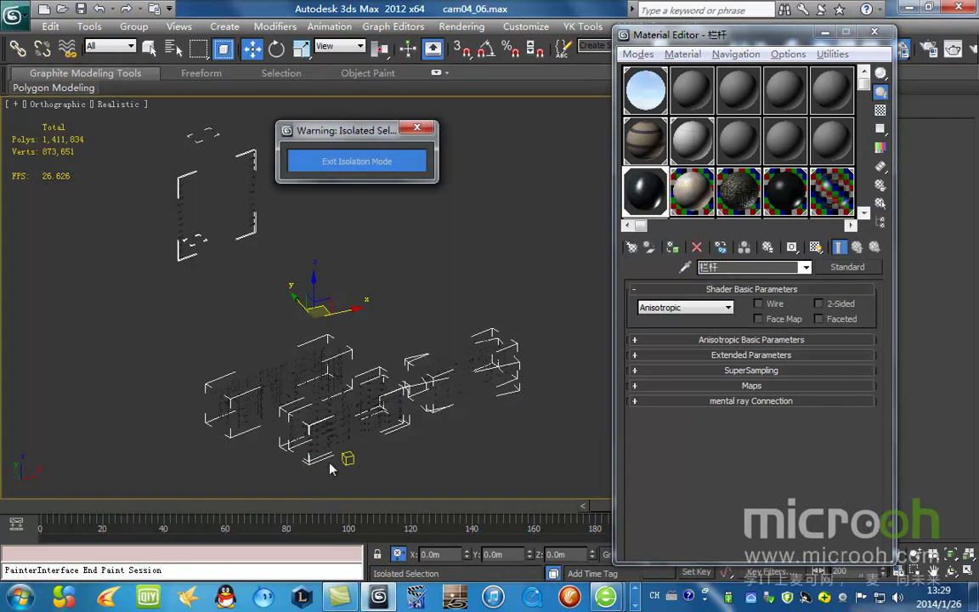
scroll(425, 259, "up", 10)
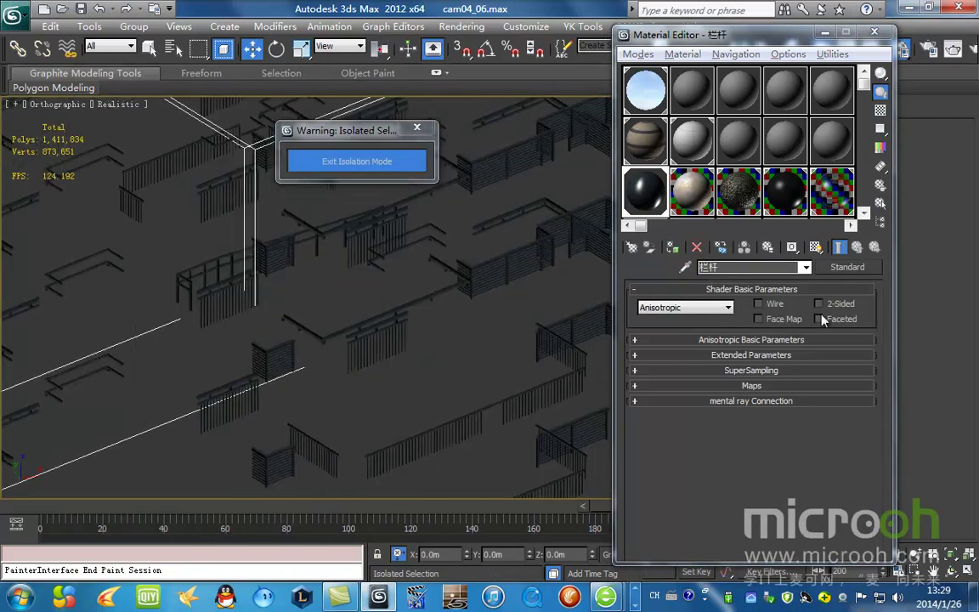
Convert the 栏杆 material to VRayMtl, carrying over its original diffuse colour.
left_click(765, 339)
right_click(716, 387)
left_click(847, 267)
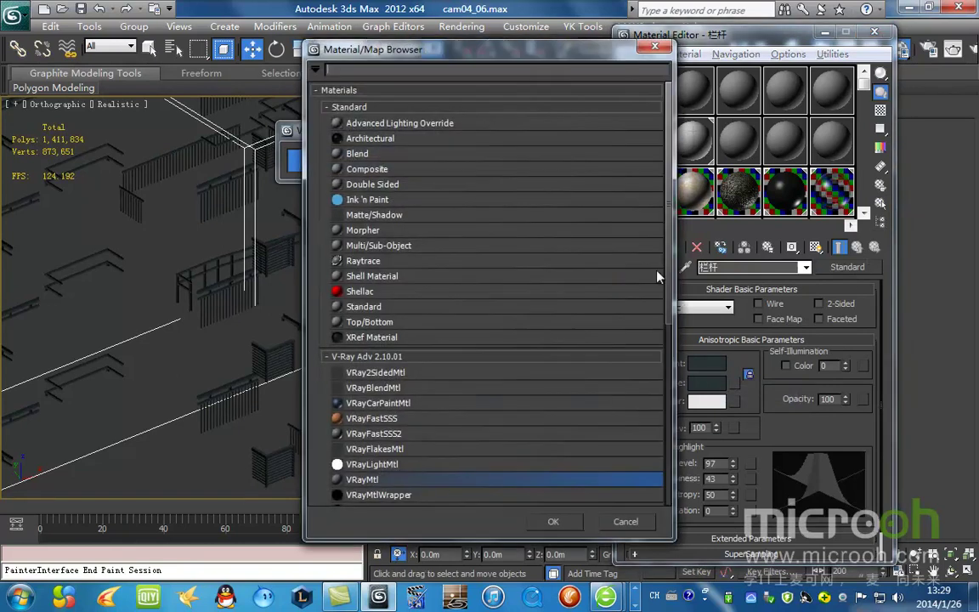
double_click(403, 482)
right_click(719, 371)
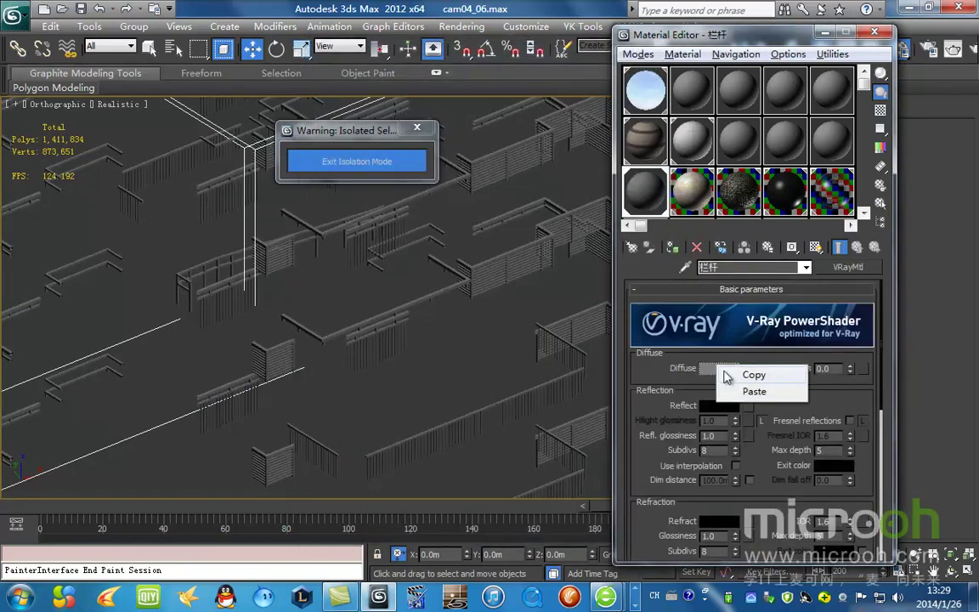
left_click(753, 392)
Give the 栏杆 material a dark grey reflection, highlight glossiness 0.85 and reflection glossiness 0.87.
left_click(719, 405)
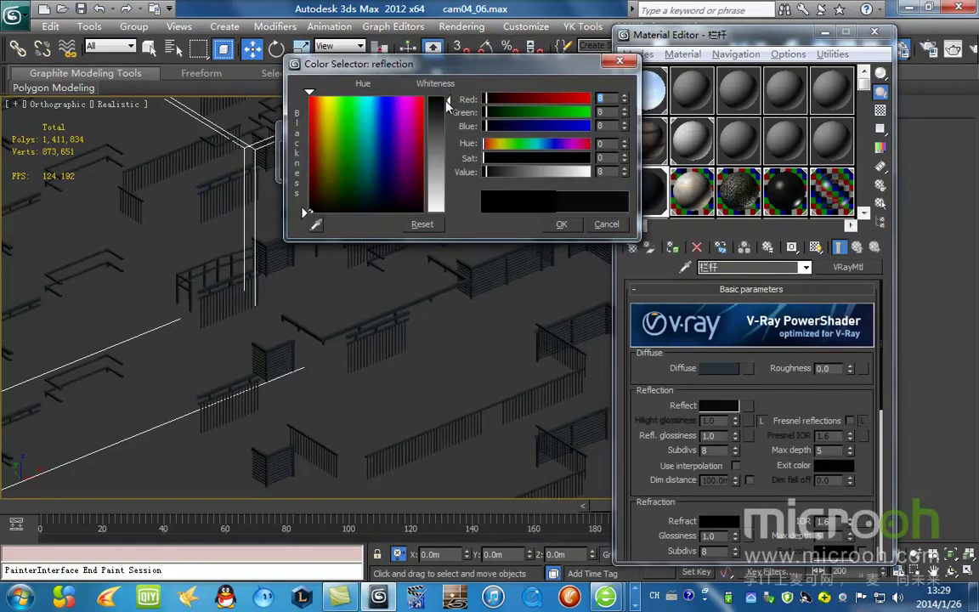
left_click(564, 225)
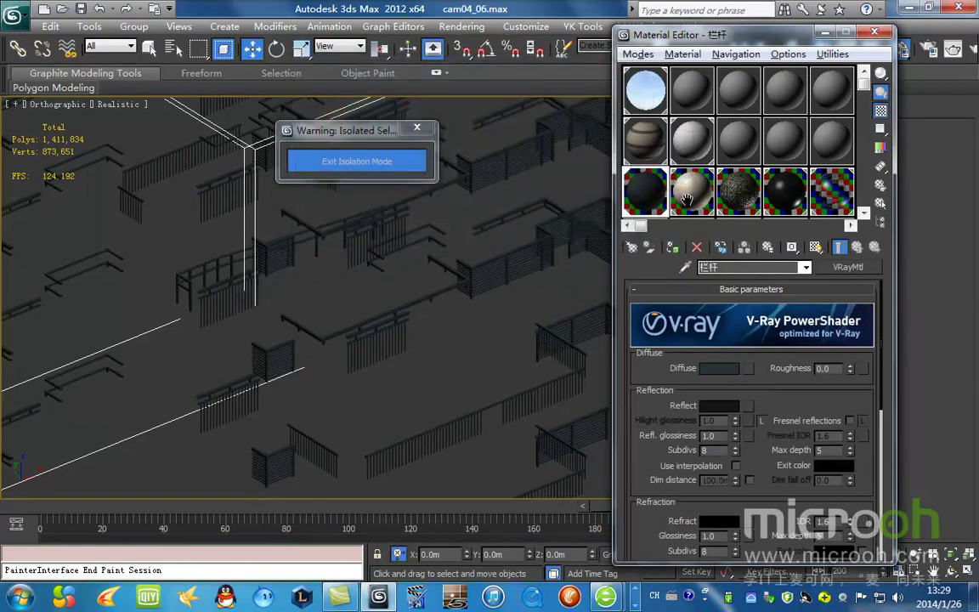
left_click(761, 420)
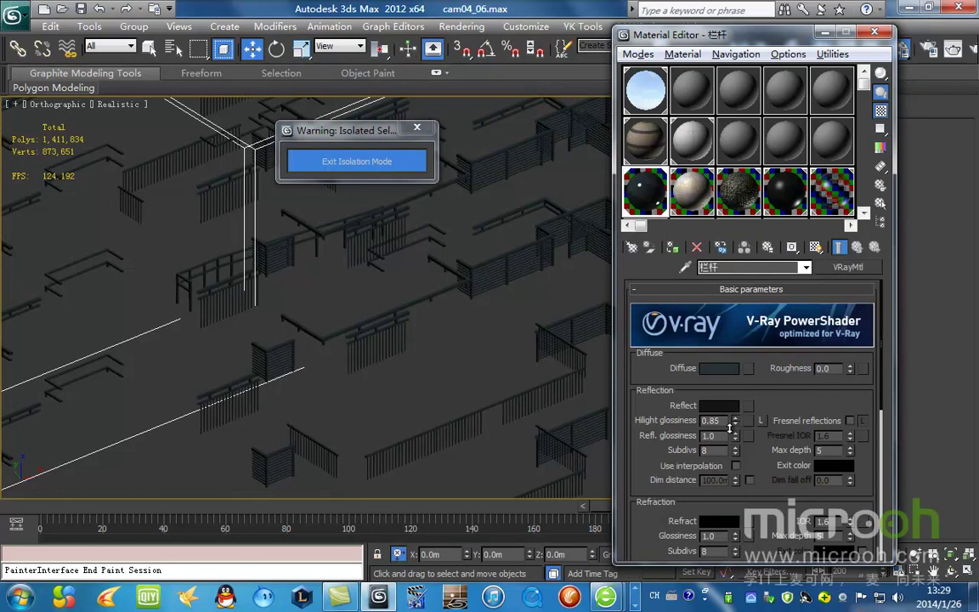
Exit isolation mode and hide the selected railings.
left_click(374, 161)
right_click(478, 253)
left_click(514, 239)
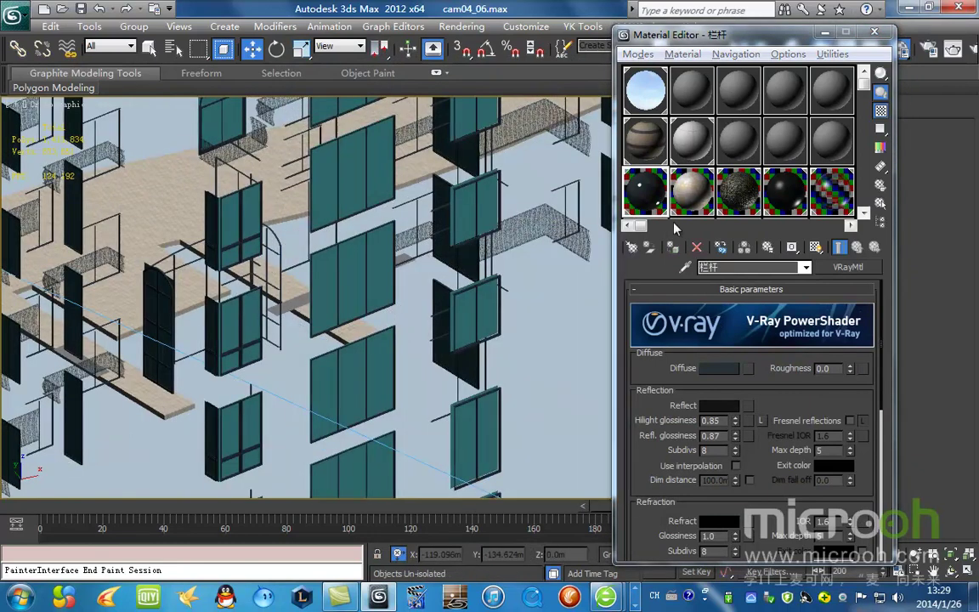
Sample the 窗框 material from a window frame into the slot holding LOUBAN.
left_click(687, 142)
left_click(684, 267)
scroll(414, 356, "up", 8)
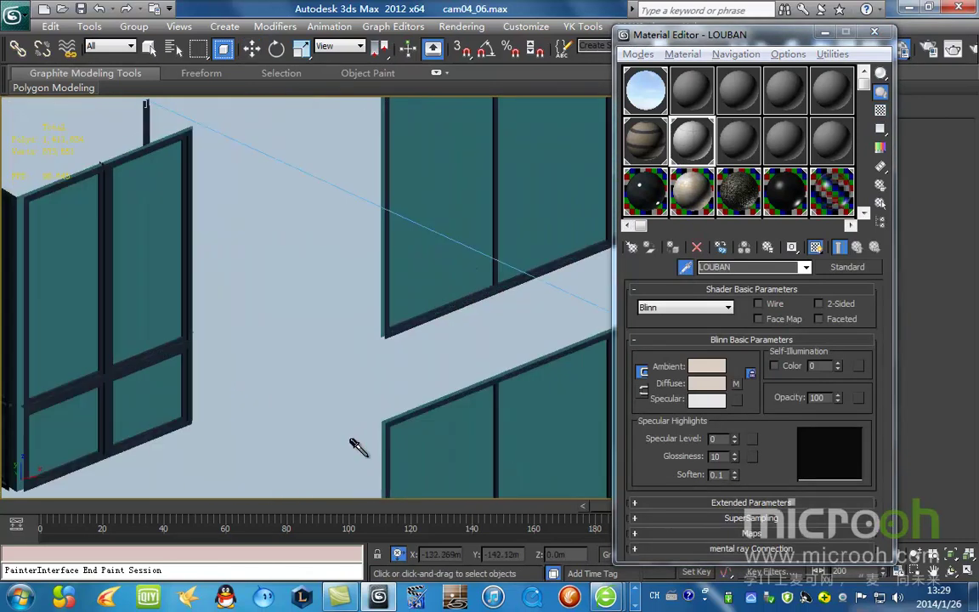
left_click(451, 396)
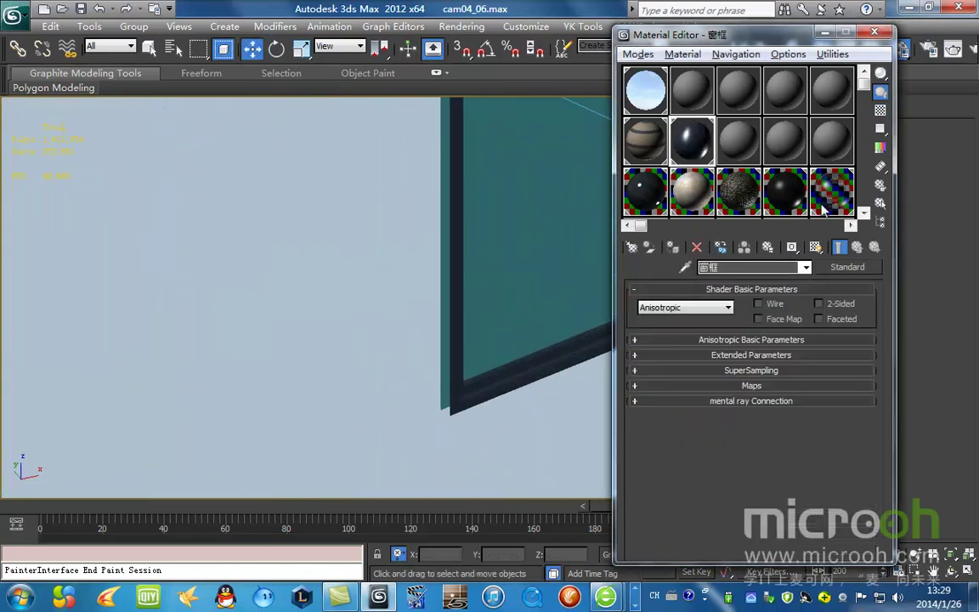
Select all objects using the 窗框 material and isolate them.
left_click(881, 204)
left_click(323, 505)
key("alt+q")
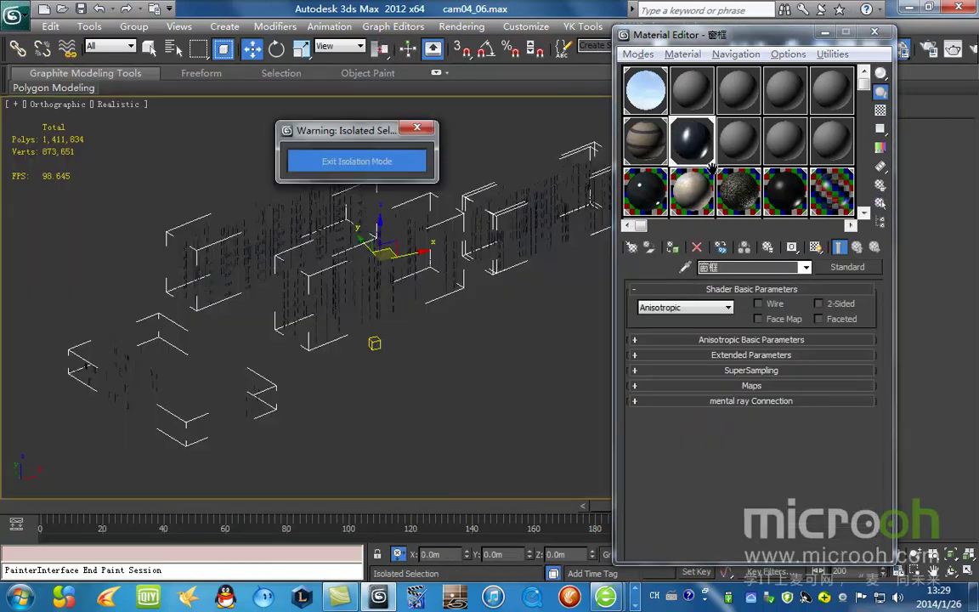
Replace the 窗框 slot with a copy of the 栏杆 material named 栏杆222, keeping the window frame's diffuse colour.
left_click(751, 339)
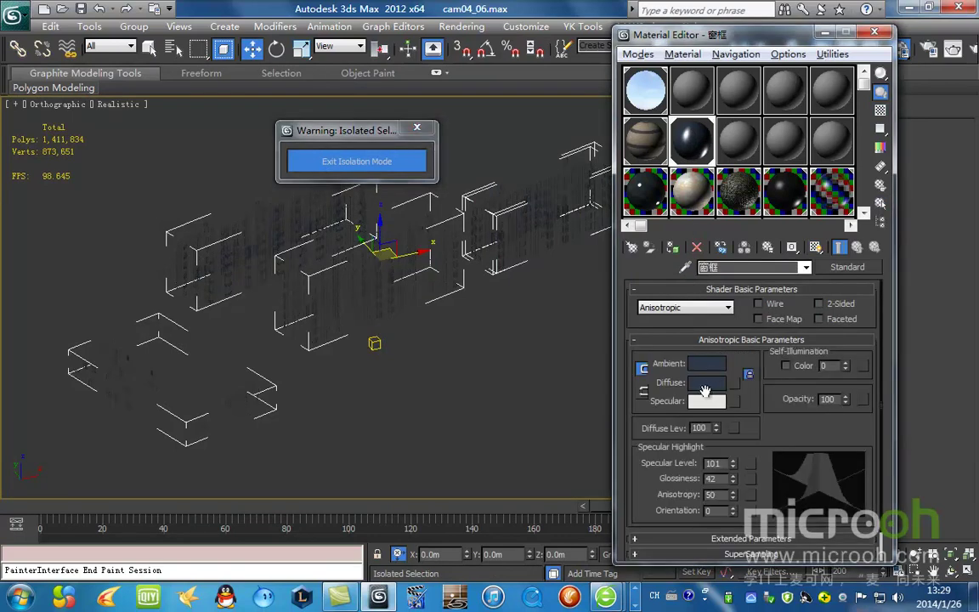
right_click(712, 384)
left_click(755, 396)
left_click_drag(642, 198, 683, 150)
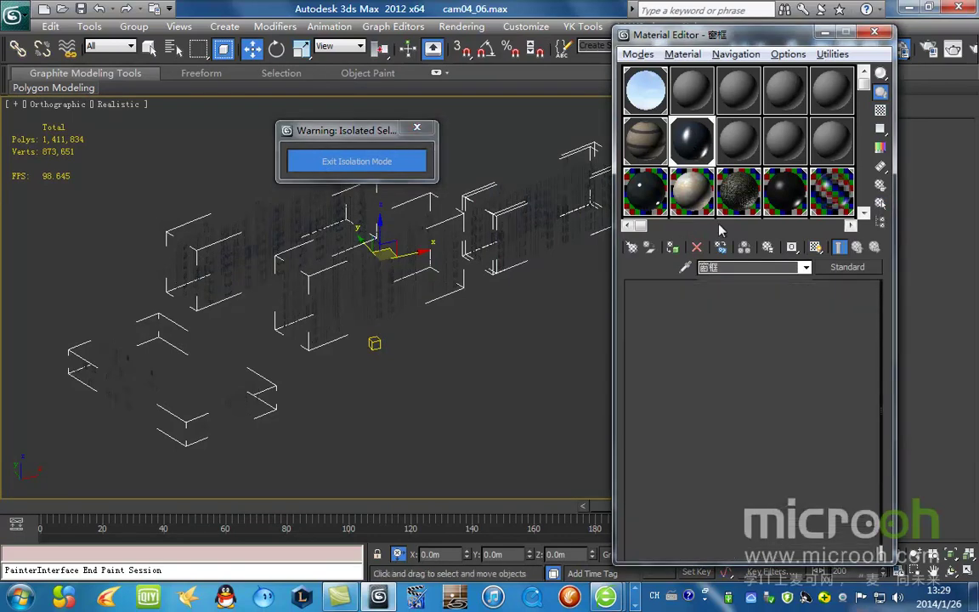
type("222")
right_click(722, 372)
left_click(753, 396)
Exit isolation mode and hide the selected window frames.
left_click(365, 161)
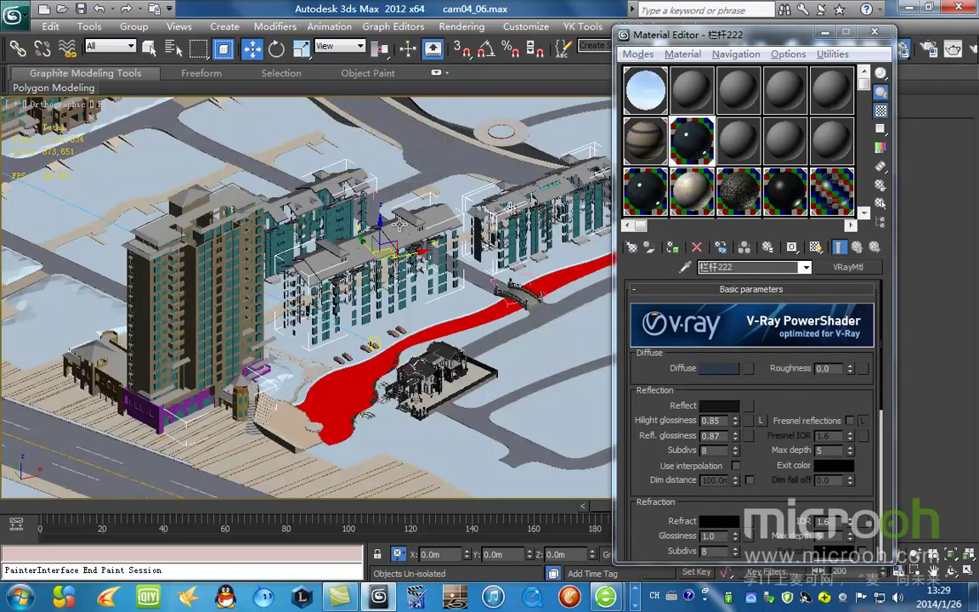
right_click(422, 228)
left_click(489, 188)
Sample the material of the wavy balcony railing below the pergola into the 09 - Default slot, using wireframe display.
scroll(301, 328, "up", 10)
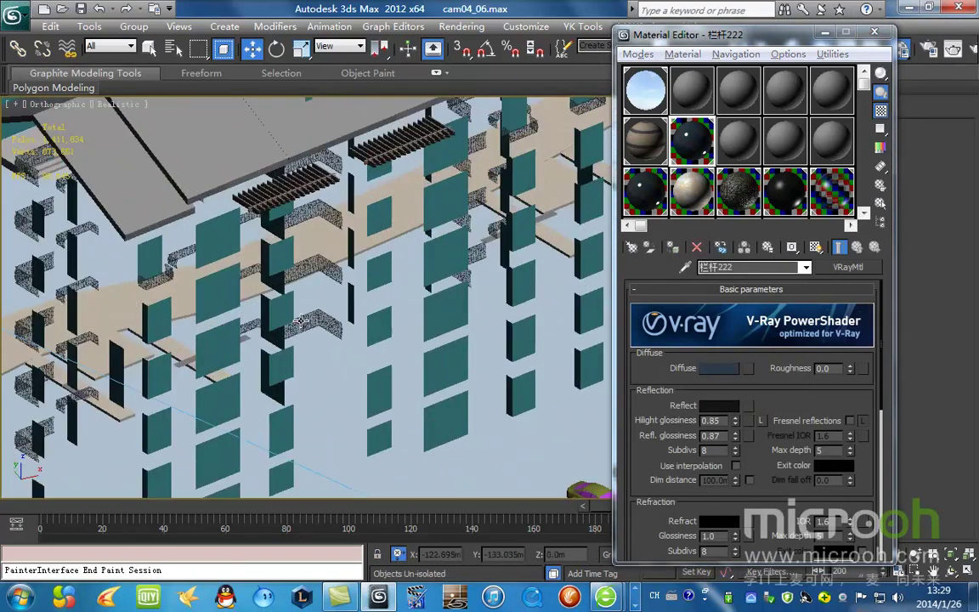
scroll(296, 368, "up", 10)
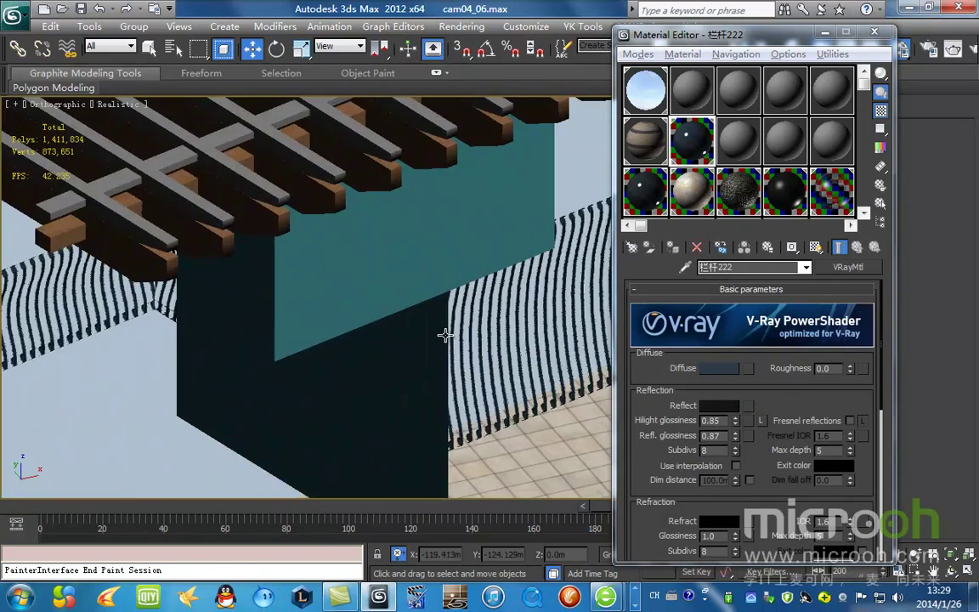
left_click(739, 145)
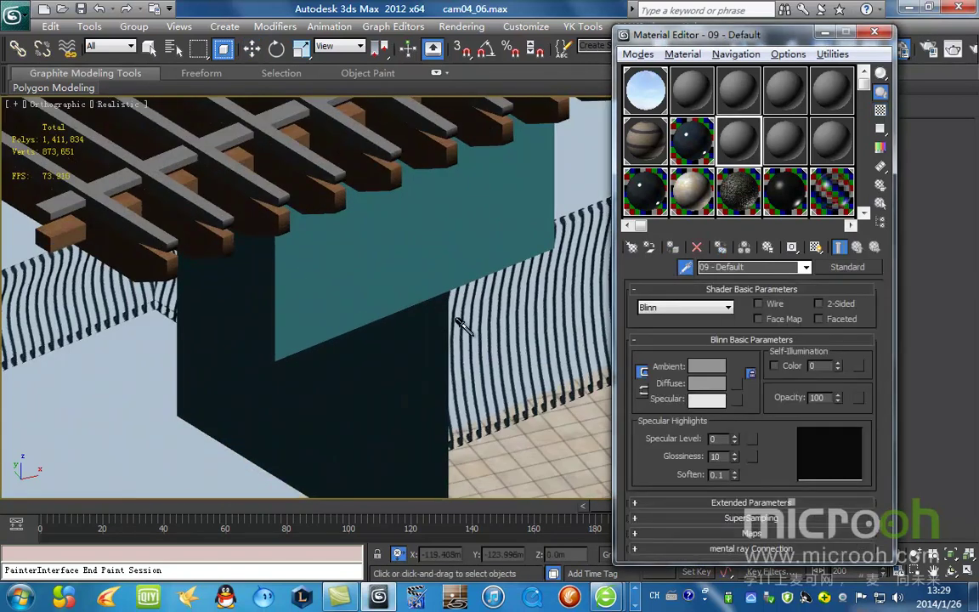
scroll(387, 330, "up", 6)
key("F3")
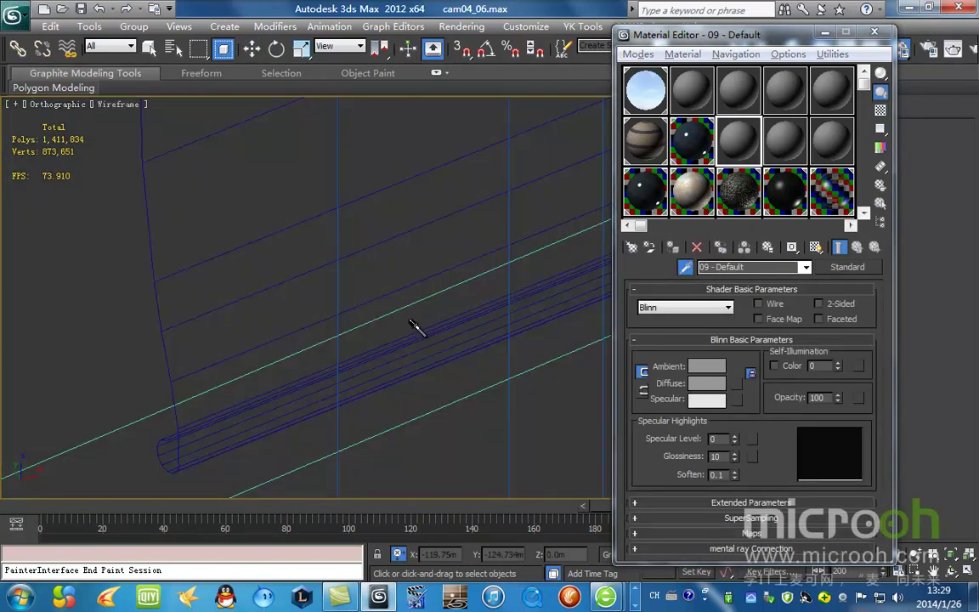
Sample the railing's material into the active material slot and show the preview background behind its sample.
left_click(414, 329)
left_click(880, 111)
scroll(344, 297, "down", 6)
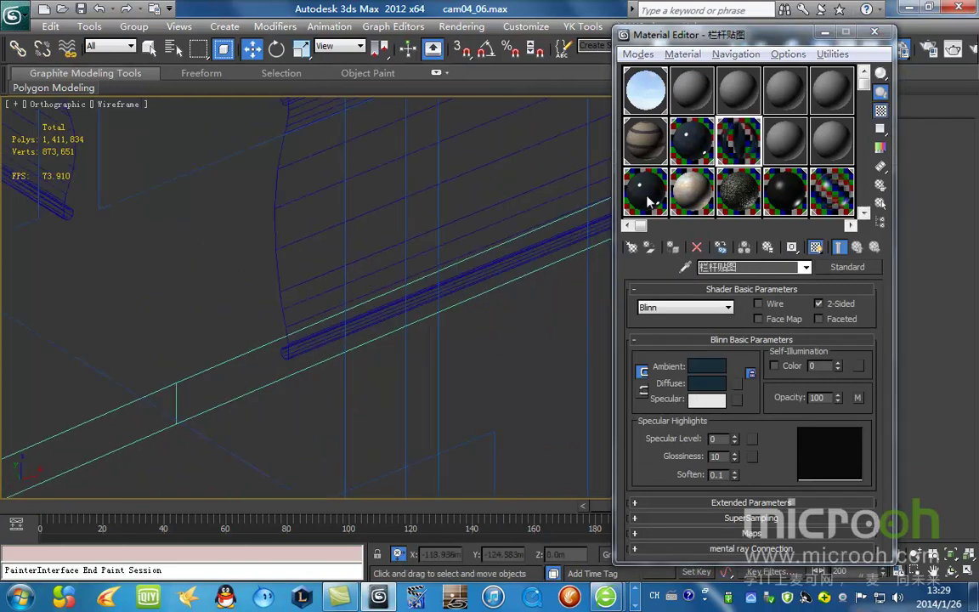
Turn on shaded display and sample the wooden pergola's 花架 material into the active material slot.
left_click(685, 268)
scroll(432, 269, "down", 6)
key("F3")
scroll(350, 277, "up", 4)
middle_click_drag(321, 246, 382, 274)
scroll(383, 273, "up", 5)
left_click(374, 280)
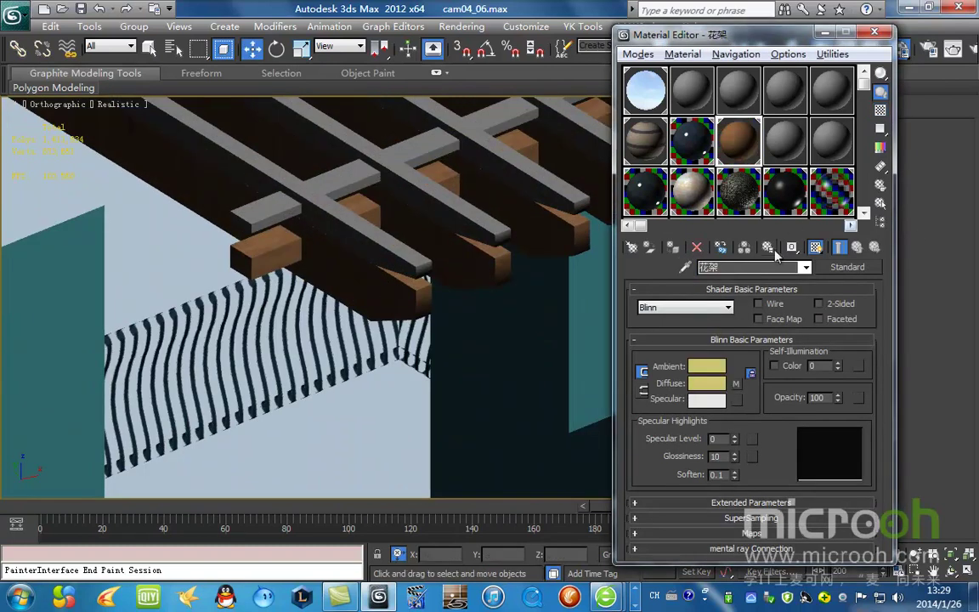
Select all objects that use the 花架 material and isolate them in the viewport.
left_click(881, 203)
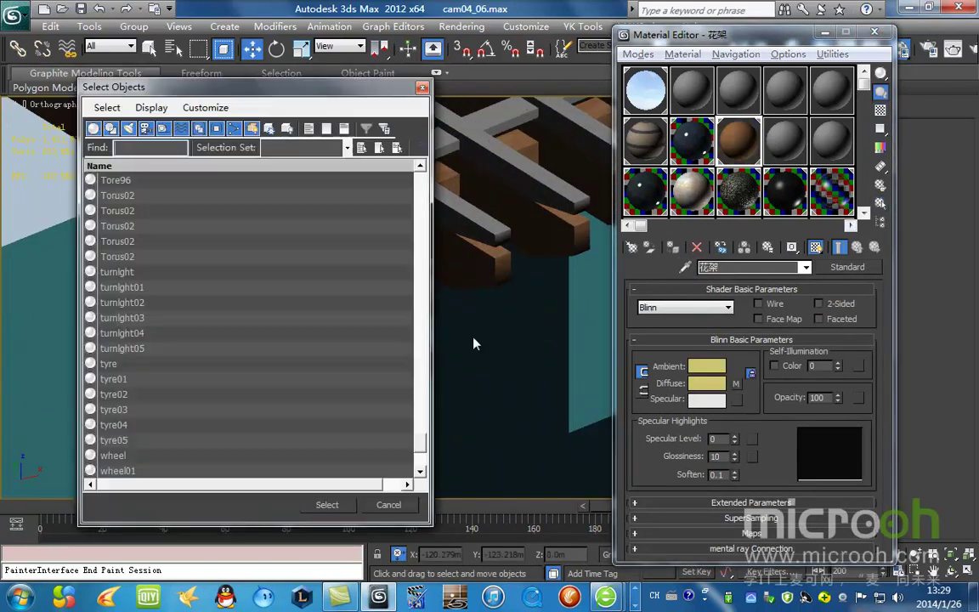
left_click(339, 507)
key("alt+q")
middle_click_drag(360, 404, 617, 304)
scroll(530, 271, "up", 4)
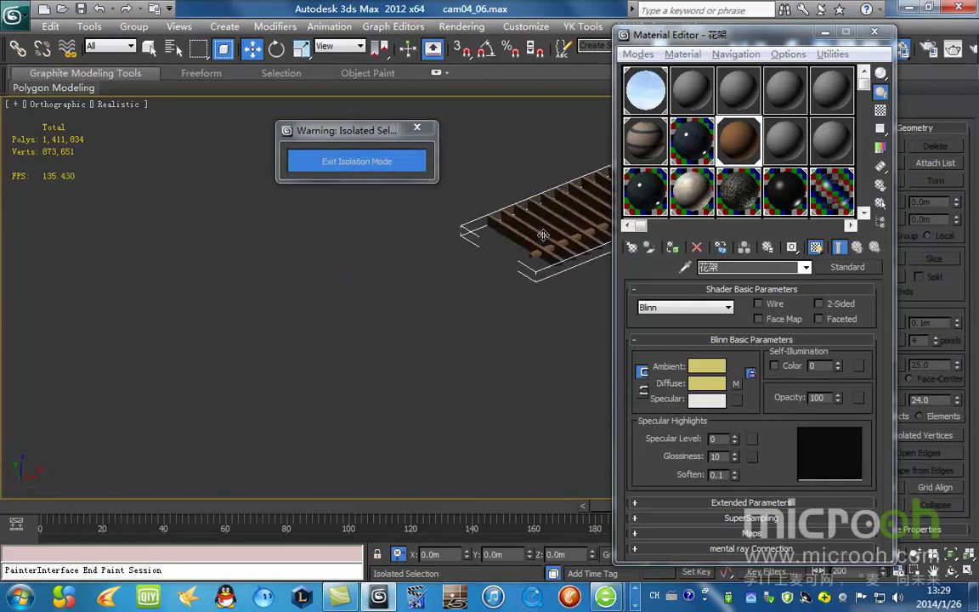
scroll(227, 355, "up", 8)
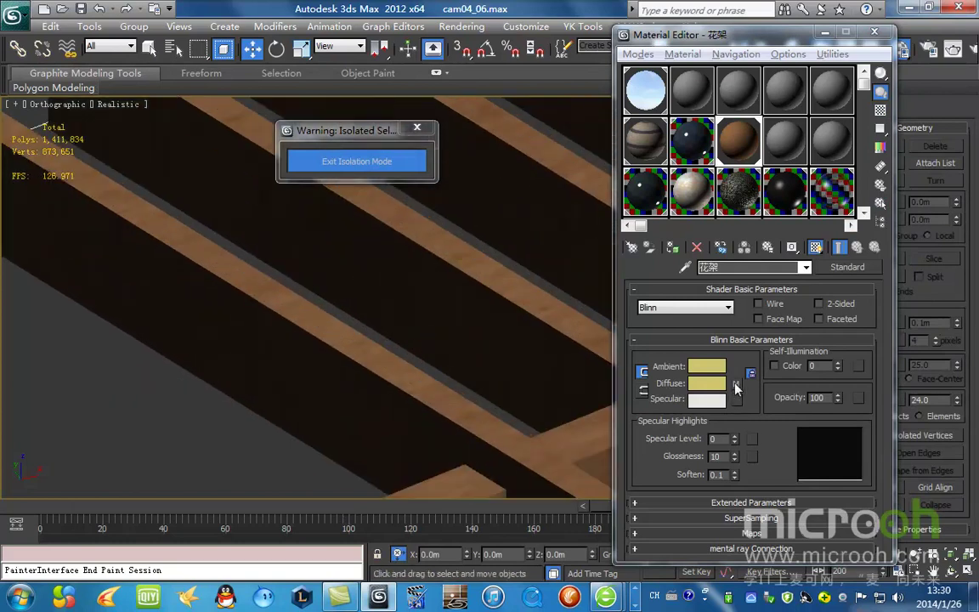
Copy the 花架 material's diffuse map and change the material type to VRayMtl.
right_click(736, 388)
left_click(765, 407)
left_click(843, 268)
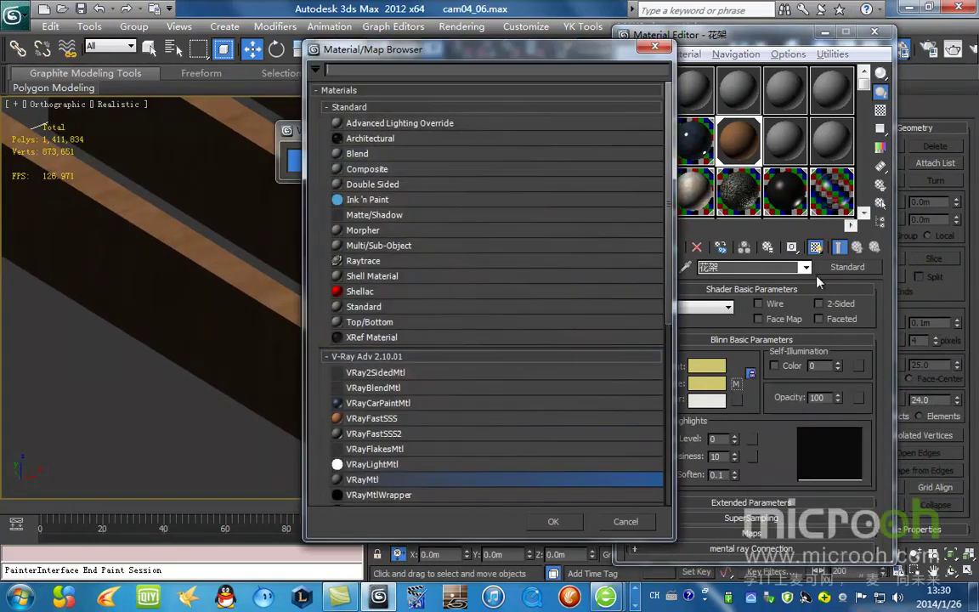
double_click(355, 477)
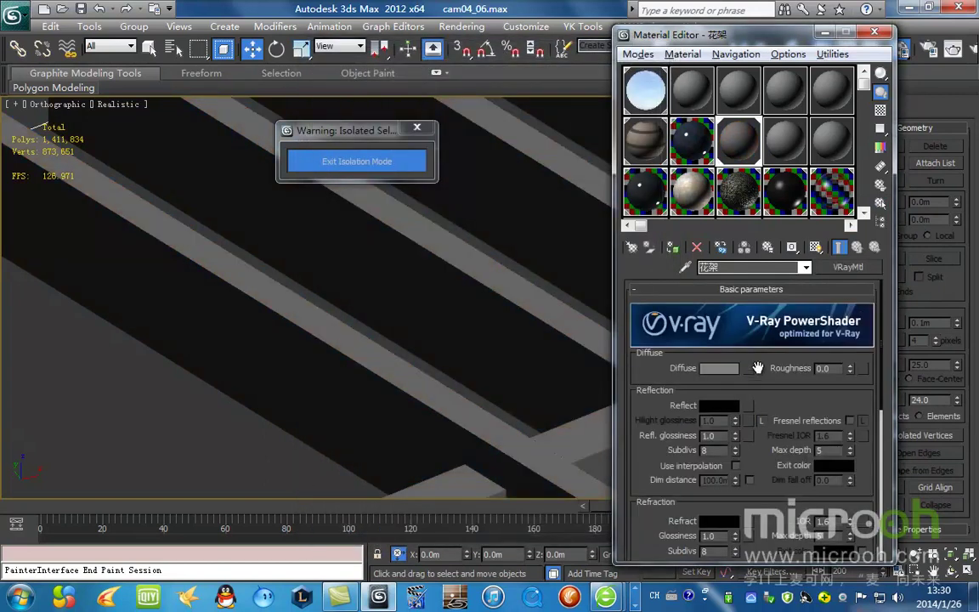
Paste the copied map into the VRayMtl's diffuse slot, open its bitmap settings and show it on the pergola in the viewport.
right_click(750, 369)
left_click(799, 378)
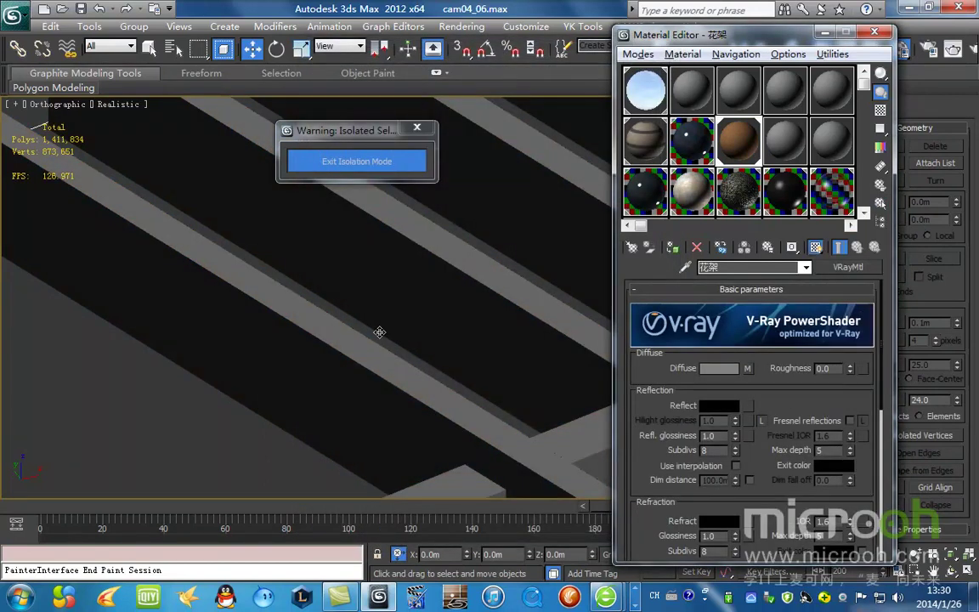
scroll(458, 342, "down", 5)
left_click(748, 369)
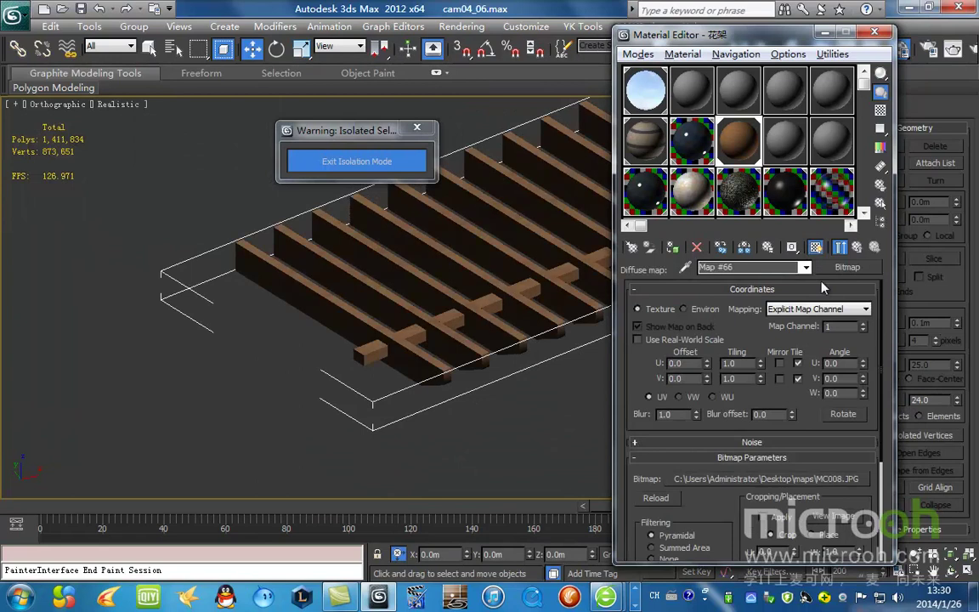
Switch to the browser window with the Baidu Images home page and make its search box ready for entry.
left_click(606, 597)
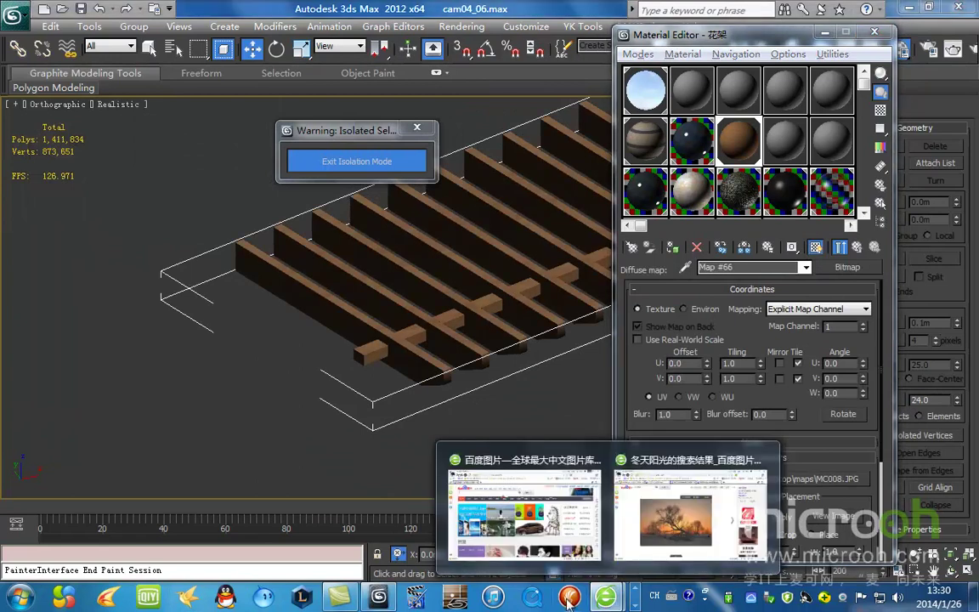
left_click(526, 529)
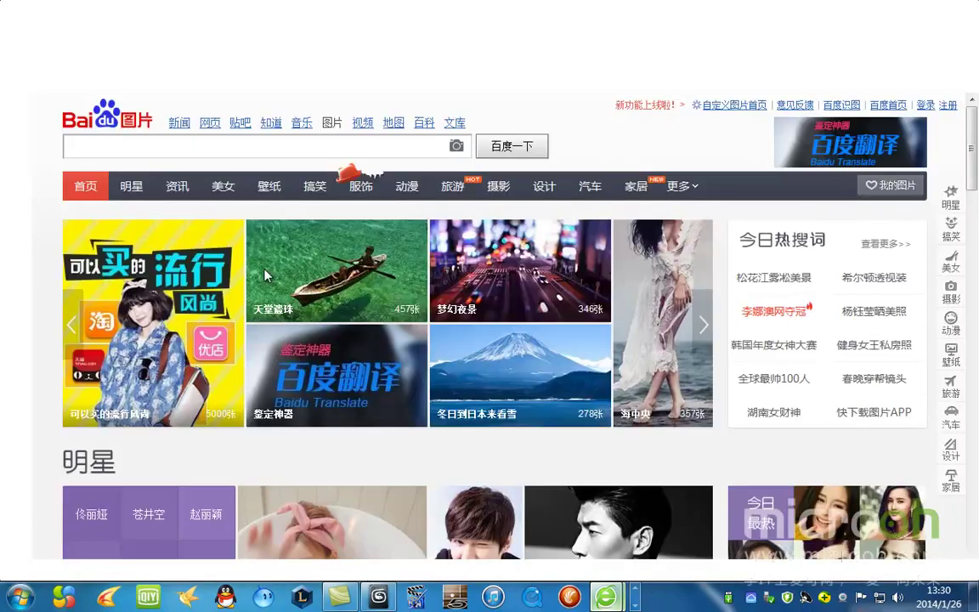
left_click(85, 145)
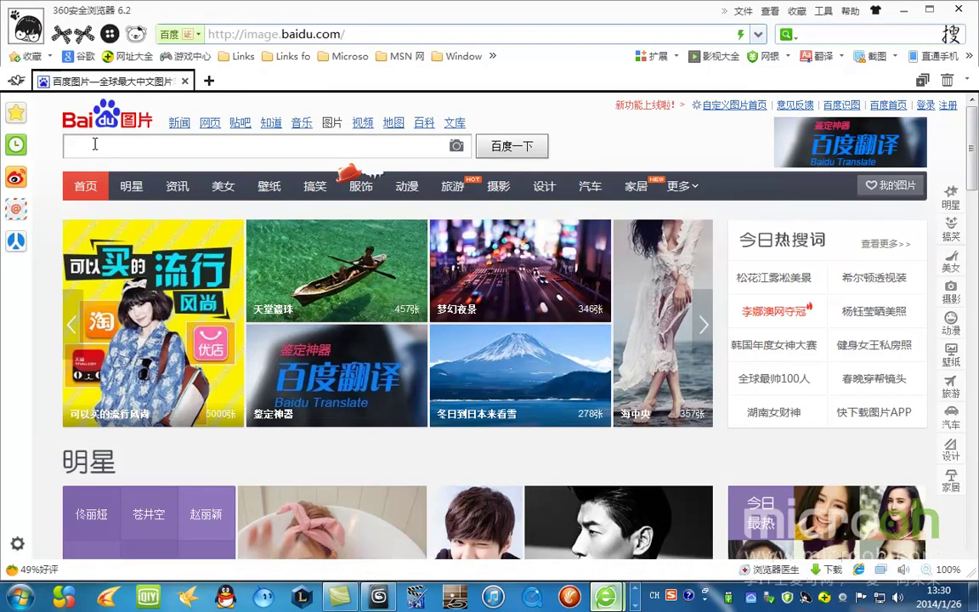
type("hu")
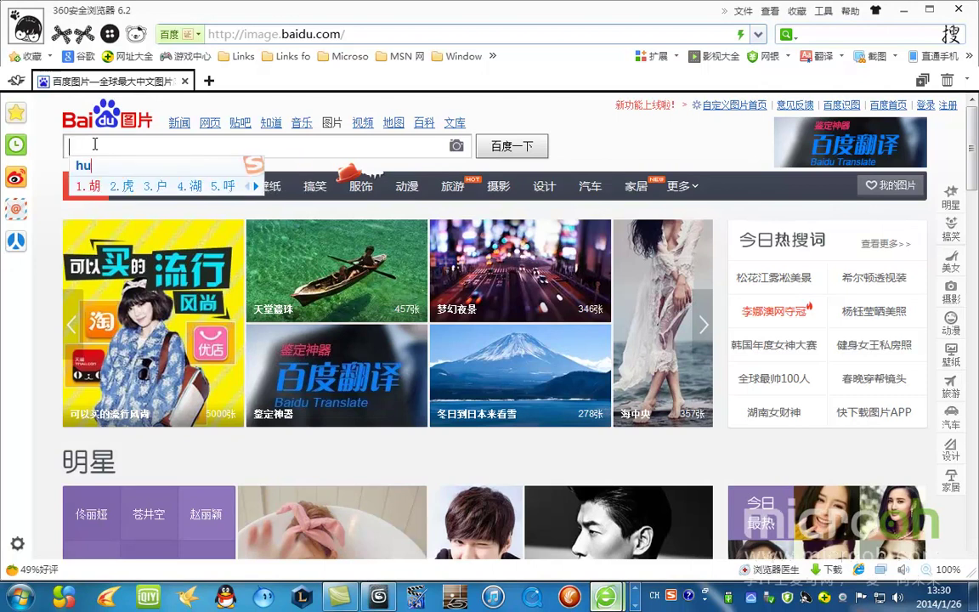
type("a")
key("Return")
type("画家")
key("BackSpace")
key("BackSpace")
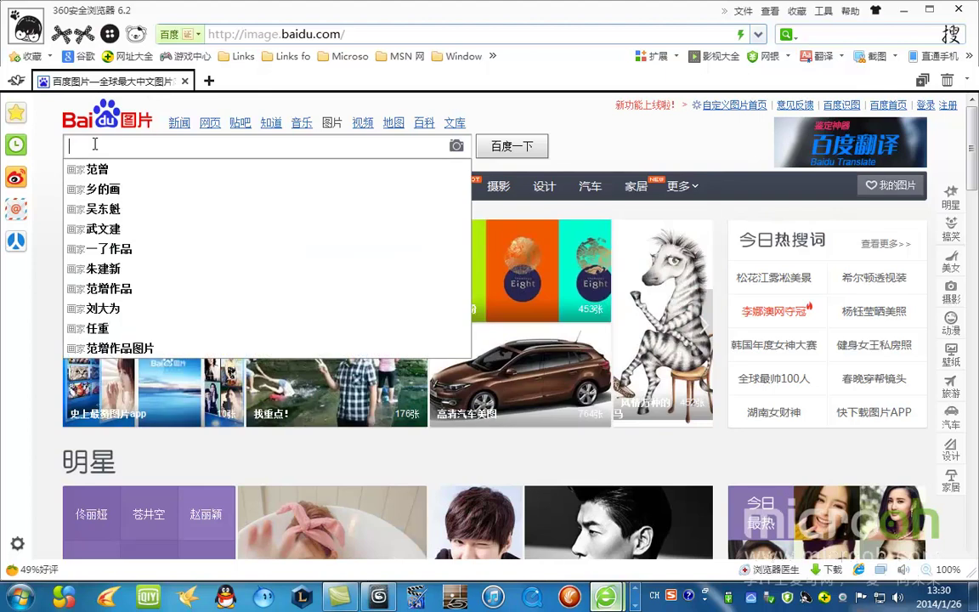
Search Baidu Images for 花架.
type("huajia")
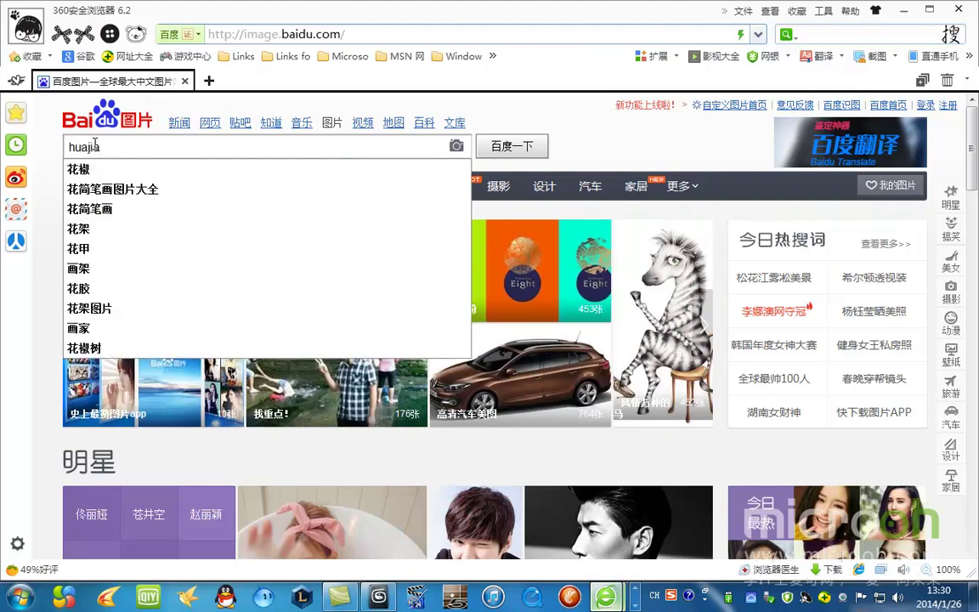
type("2")
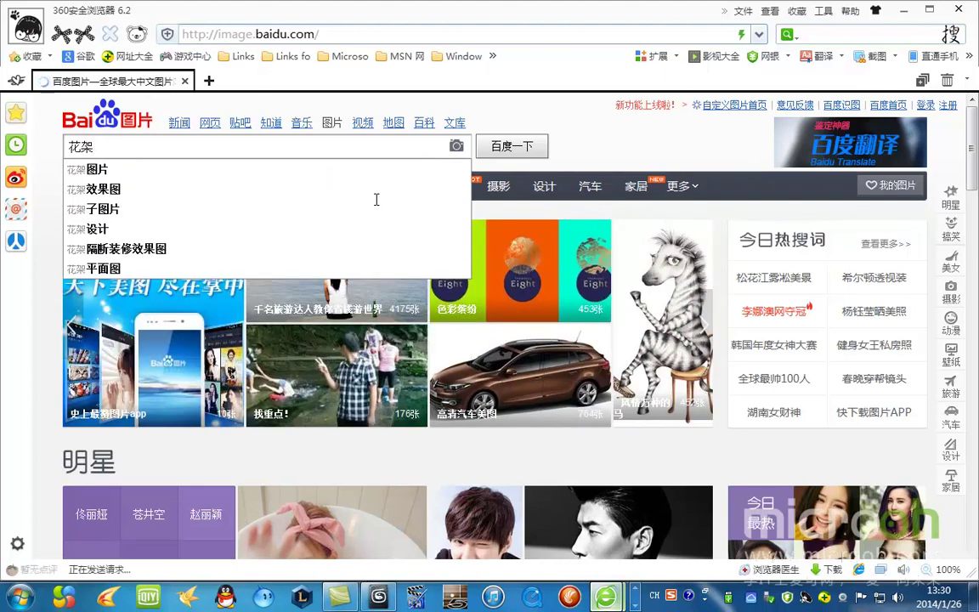
key("Return")
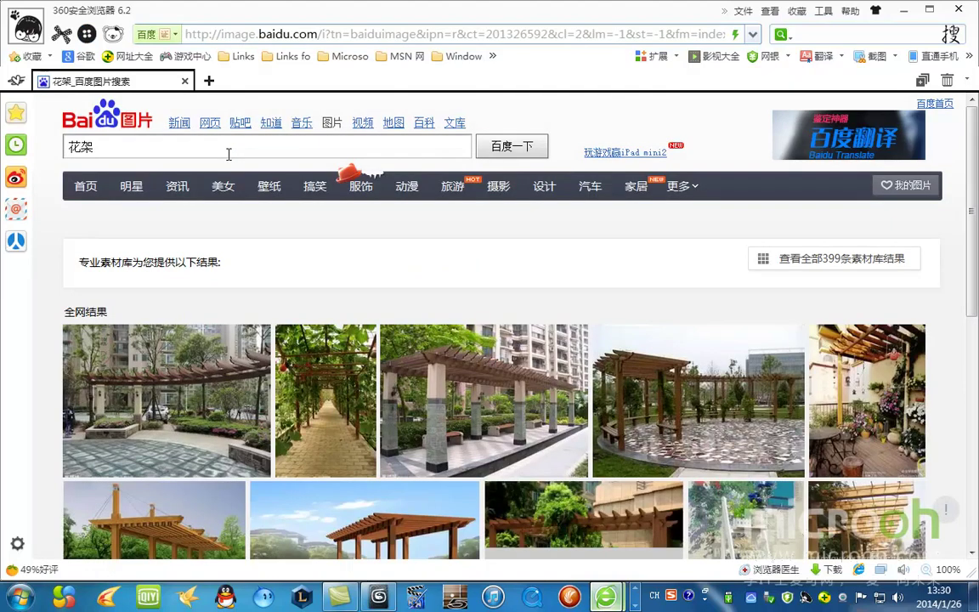
Browse the results and open the photo of the wooden pergola beside a round paved plaza.
scroll(245, 211, "down", 3)
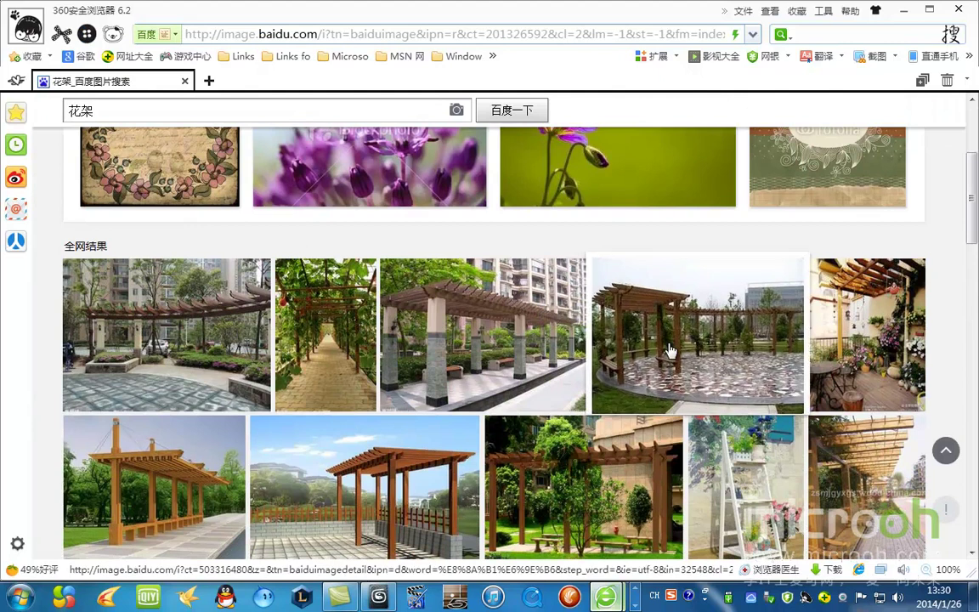
mouse_move(671, 351)
left_click(637, 205)
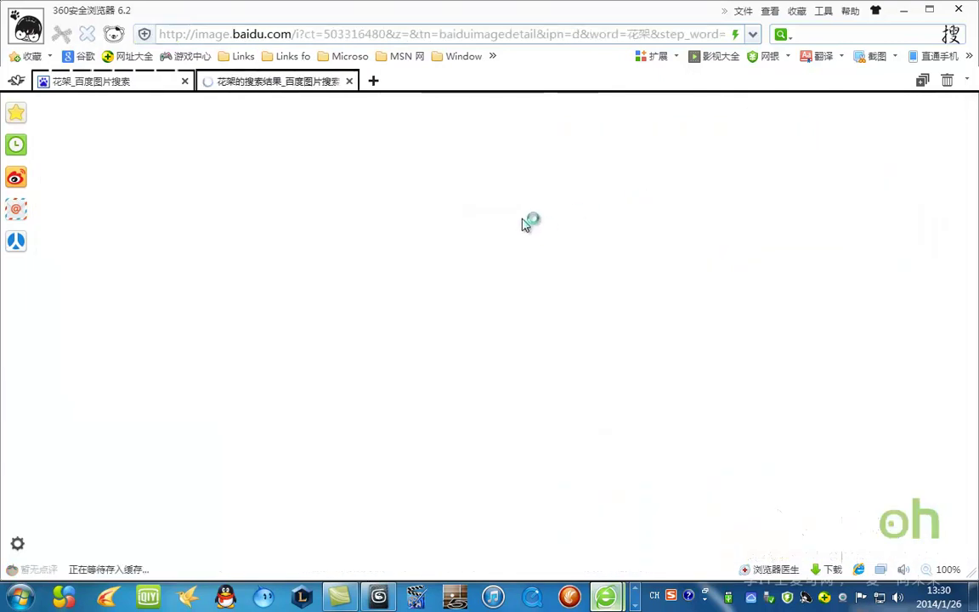
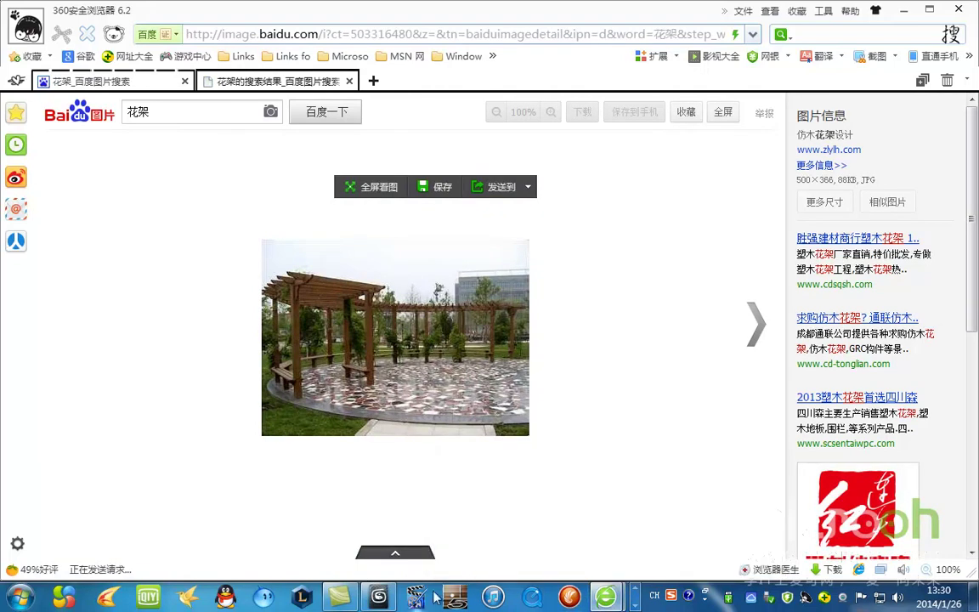
Switch back to 3ds Max and arrange its main window and Material Editor beside the pergola reference photo.
mouse_move(379, 597)
left_click(365, 459)
left_click_drag(467, 4, 746, 129)
left_click_drag(737, 38, 749, 328)
left_click_drag(615, 224, 816, 95)
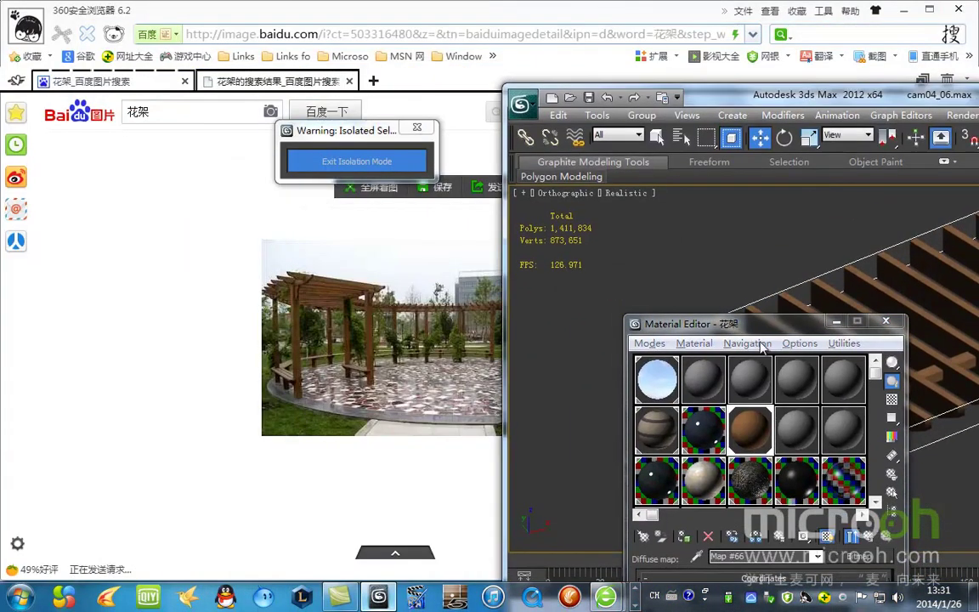
left_click_drag(759, 330, 701, 88)
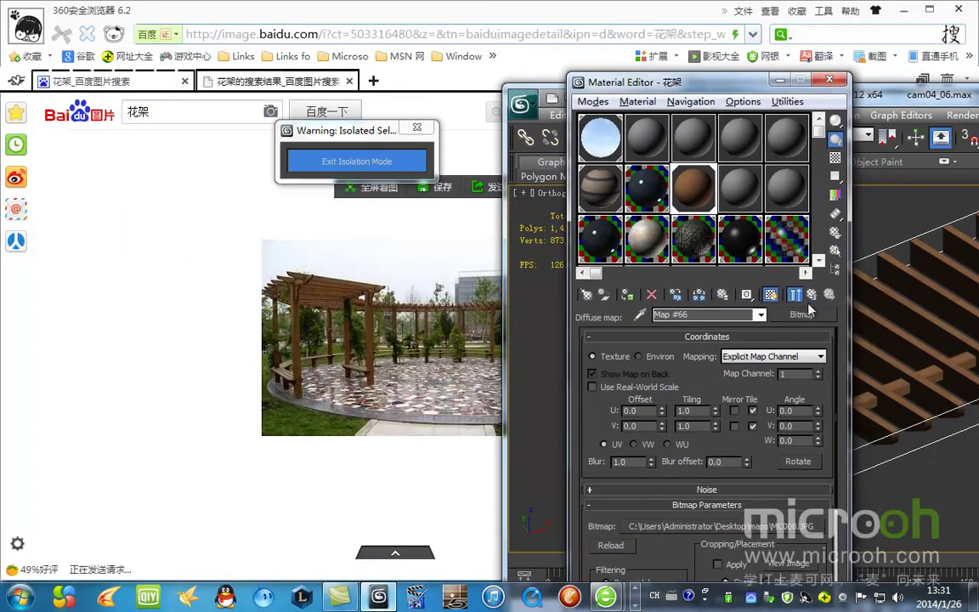
Return to the parent 花架 material and place its enlarged preview, with background shown, beside the reference photo.
left_click(811, 294)
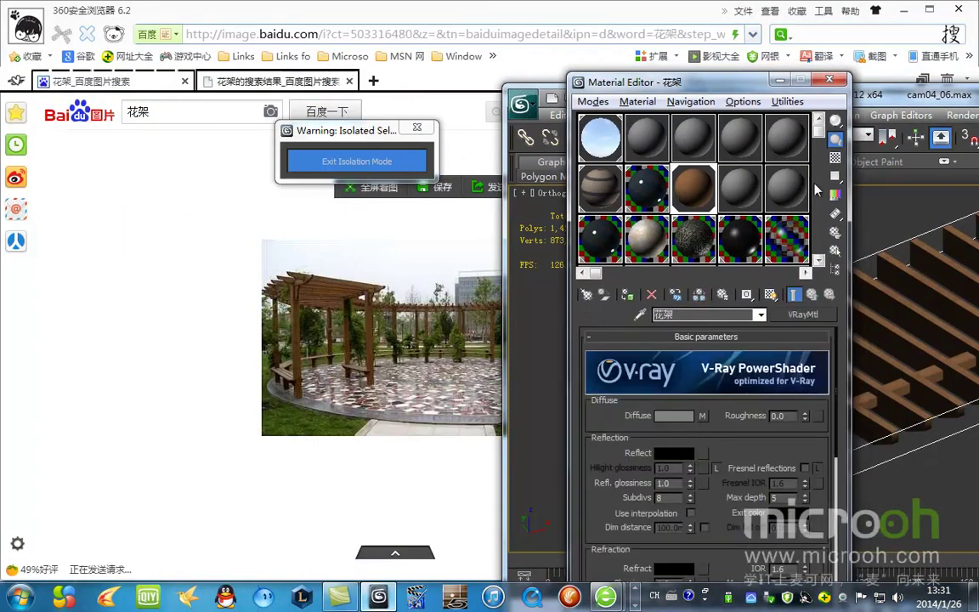
double_click(693, 187)
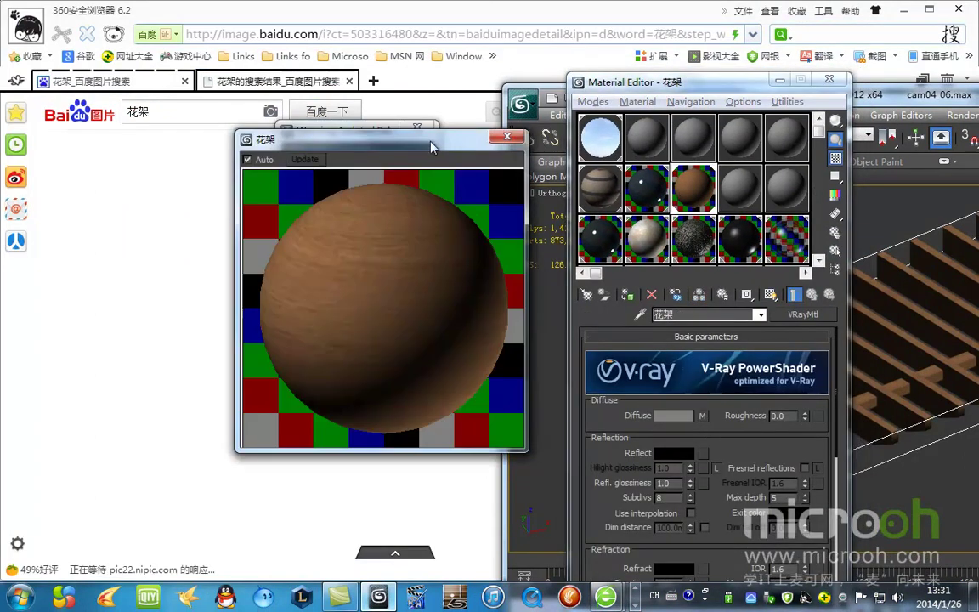
left_click_drag(438, 149, 166, 171)
Leave the reflection color as it is and assign a Falloff map to the 花架 material's reflection.
left_click(673, 452)
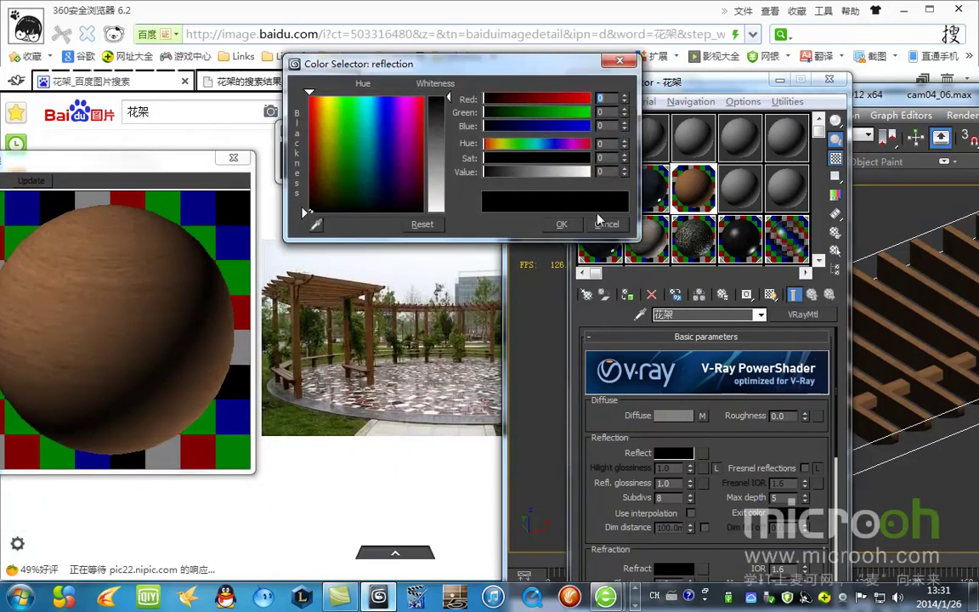
left_click(609, 226)
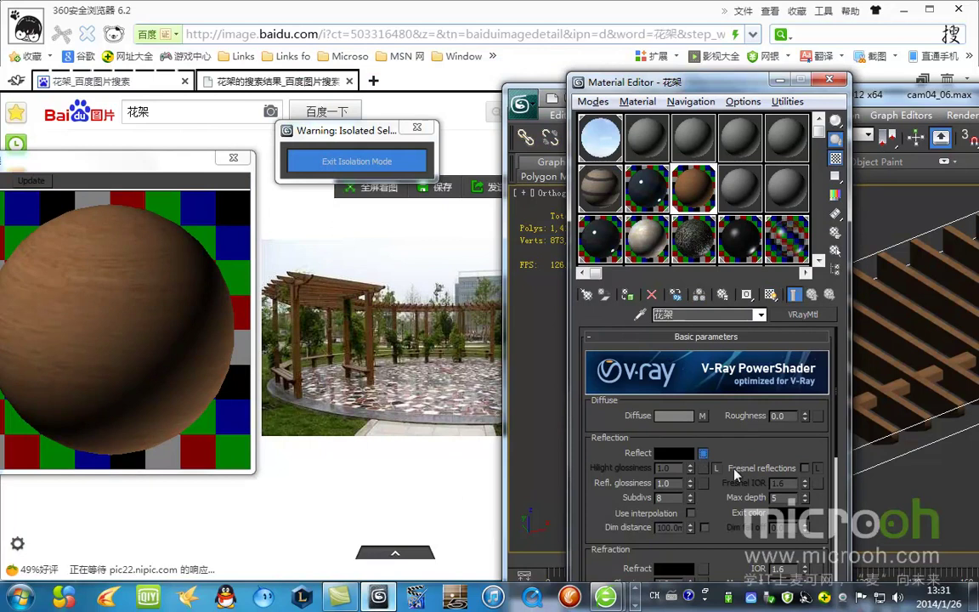
left_click(703, 453)
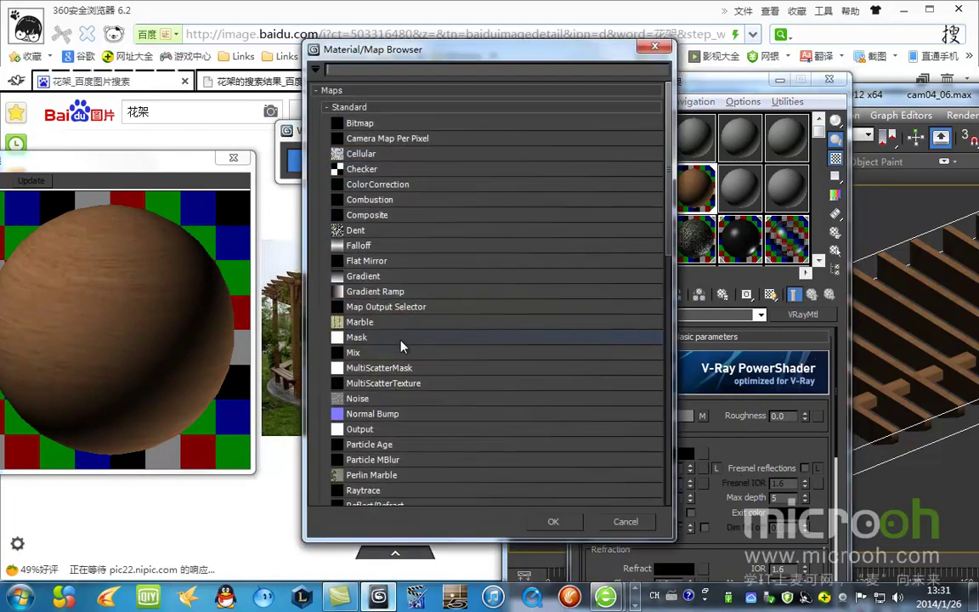
double_click(388, 247)
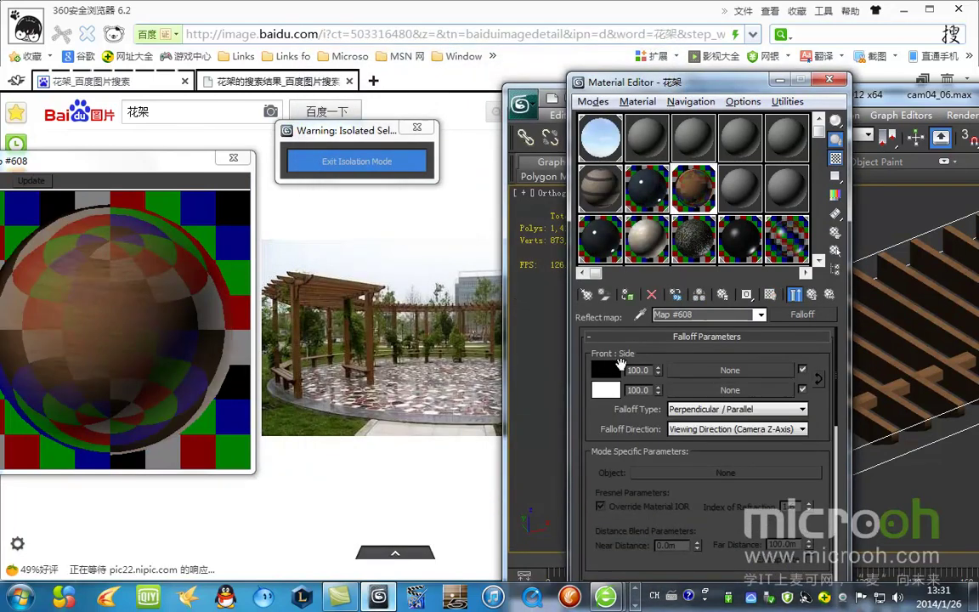
Darken the Falloff map's side color to a gray value of 23.
left_click(604, 389)
left_click_drag(451, 218, 459, 113)
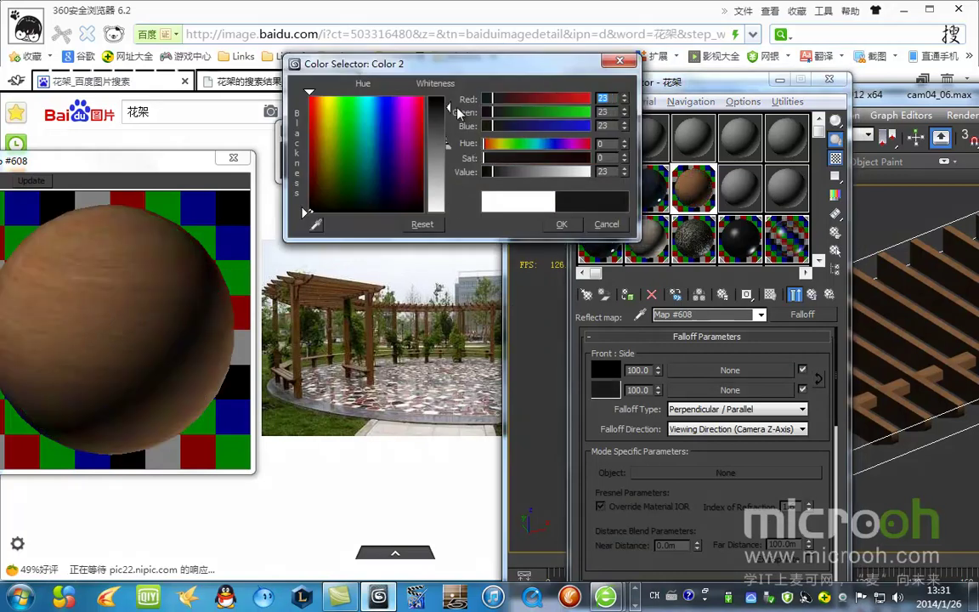
left_click_drag(466, 61, 433, 76)
left_click(524, 243)
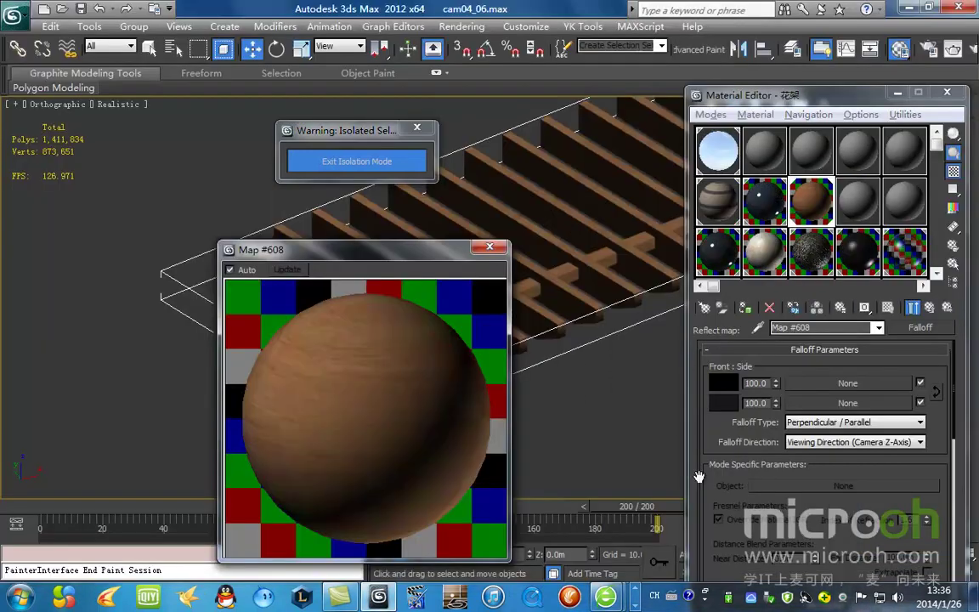
Set the Falloff map's side color to a gray value of 39, keeping the enlarged preview and pergola beams in sight.
left_click(634, 606)
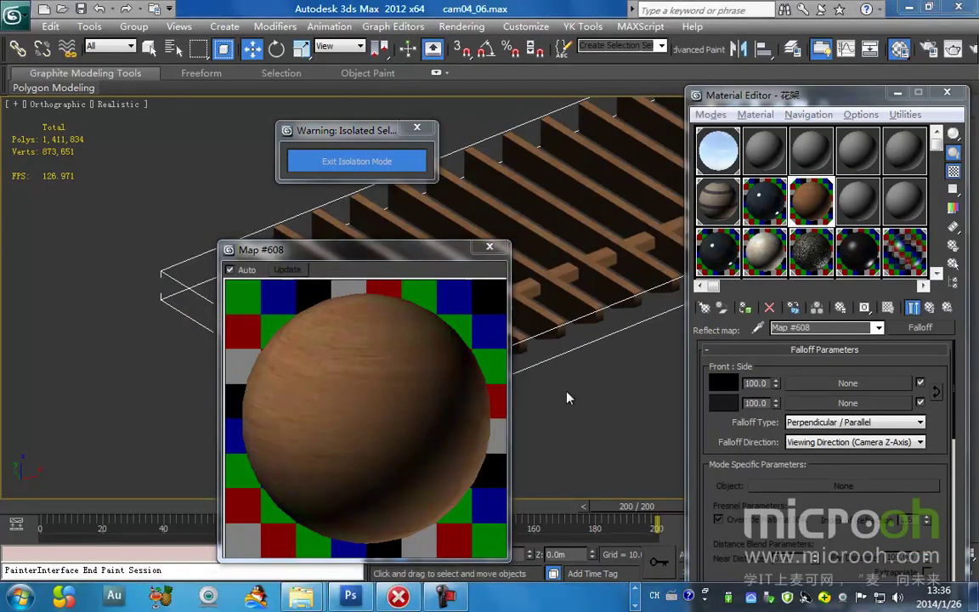
left_click_drag(460, 254, 266, 353)
scroll(470, 313, "up", 5)
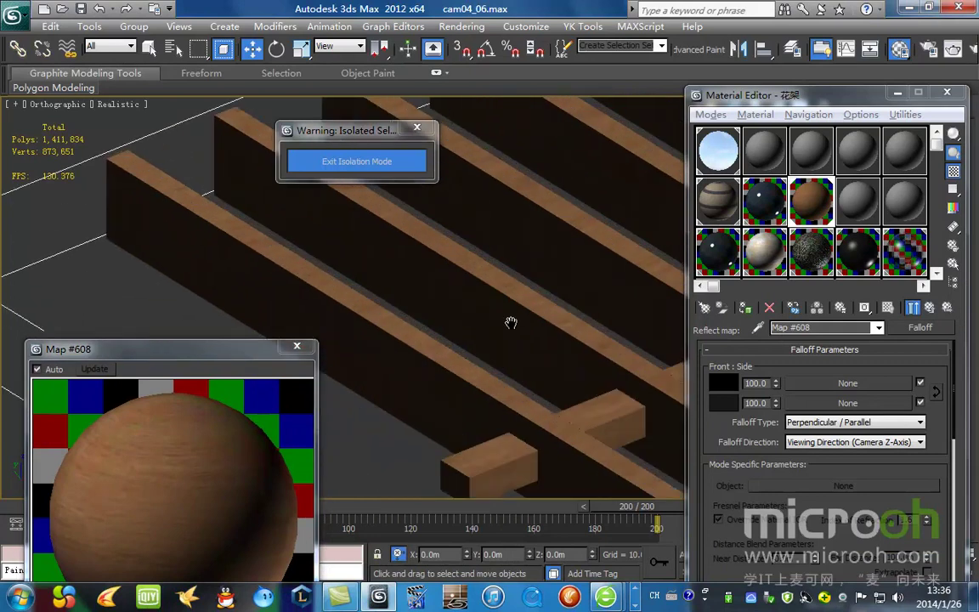
left_click(722, 404)
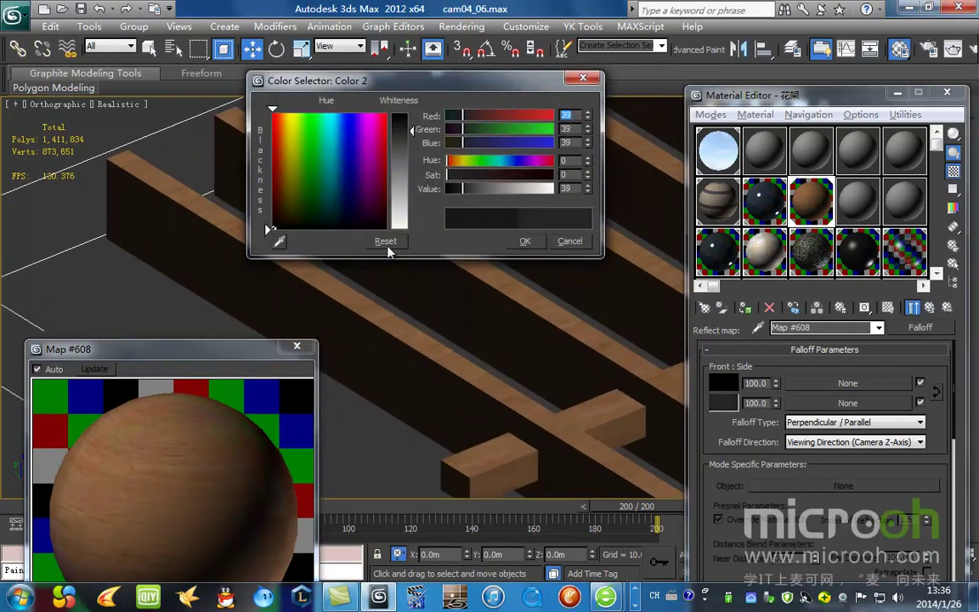
left_click_drag(202, 349, 273, 226)
left_click(519, 244)
Return to the parent 花架 material, unlock its highlight glossiness from reflection glossiness and set Hilight glossiness to 0.88.
left_click(929, 309)
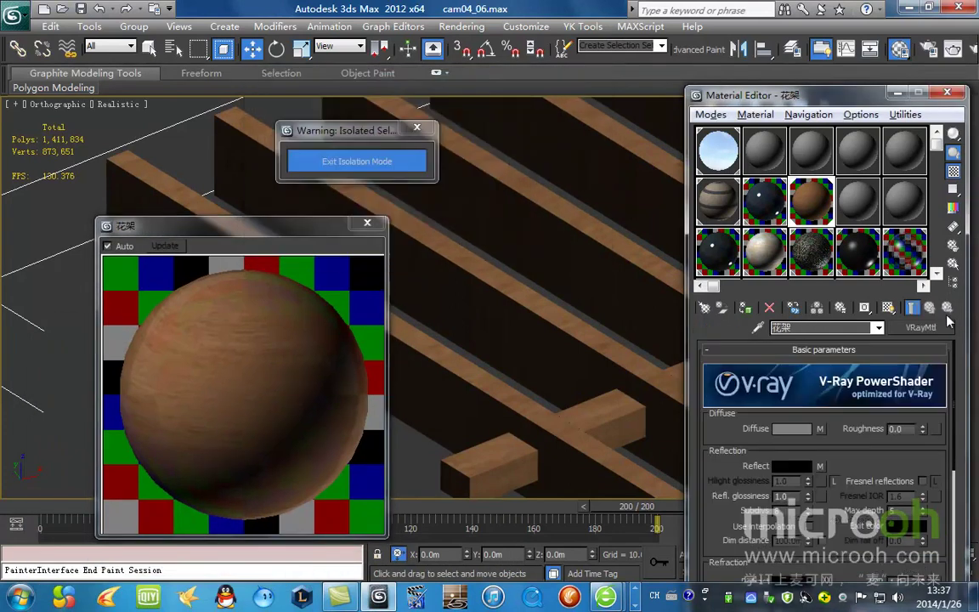
left_click(834, 483)
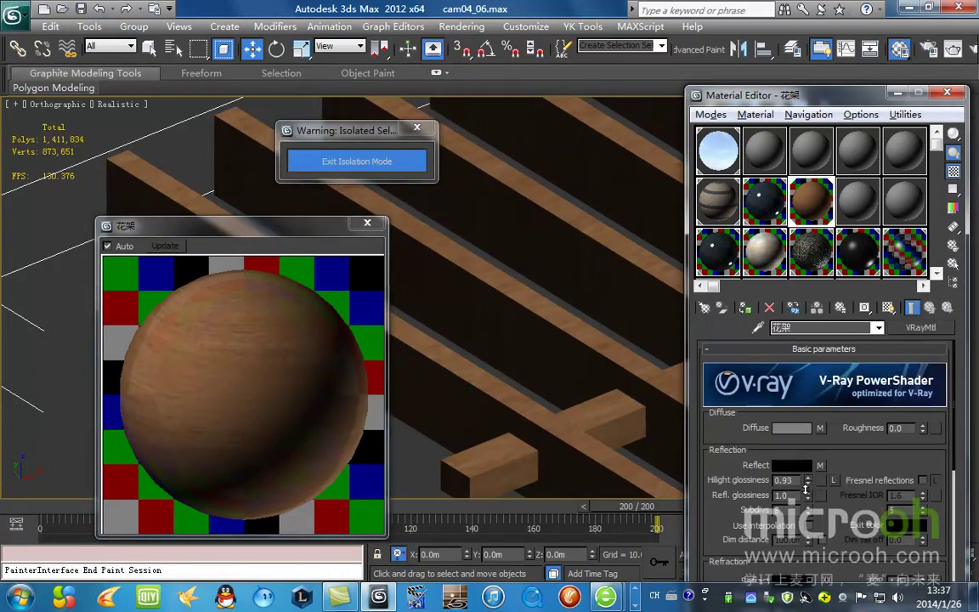
left_click(809, 483)
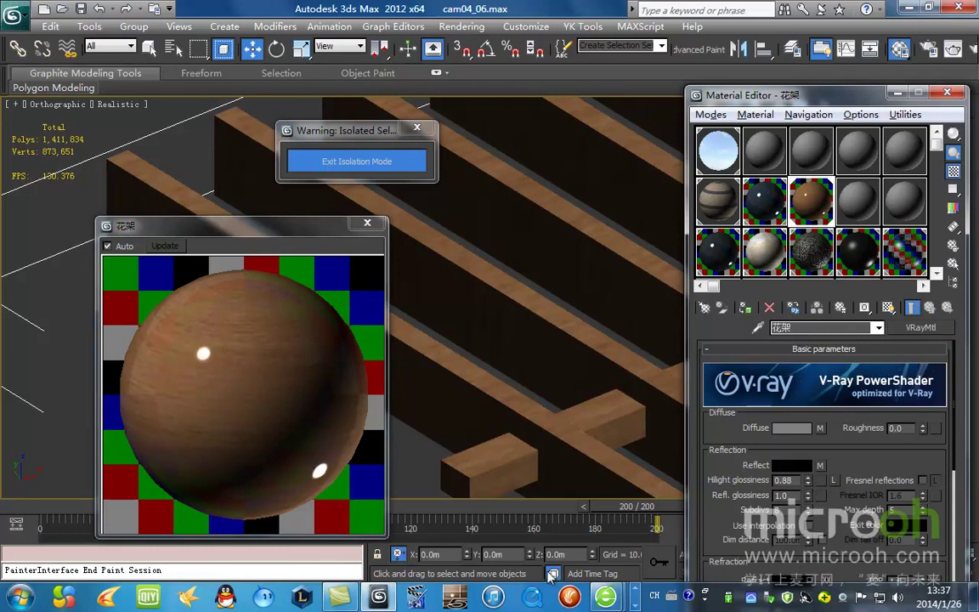
Check the pergola reference photo in the browser, set Hilight glossiness to 0.83 and Refl. glossiness to 0.89, and close the enlarged preview.
mouse_move(606, 597)
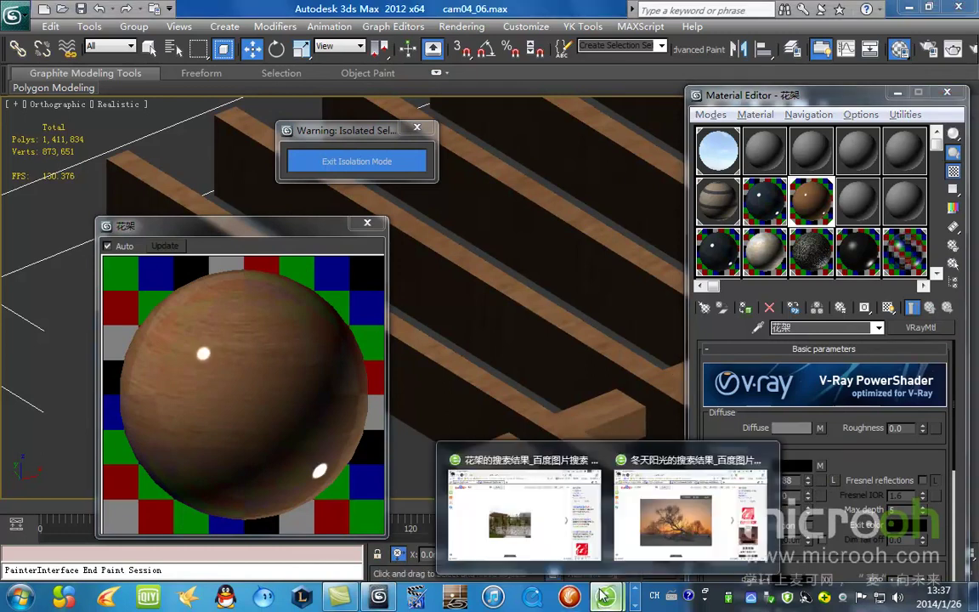
left_click(567, 530)
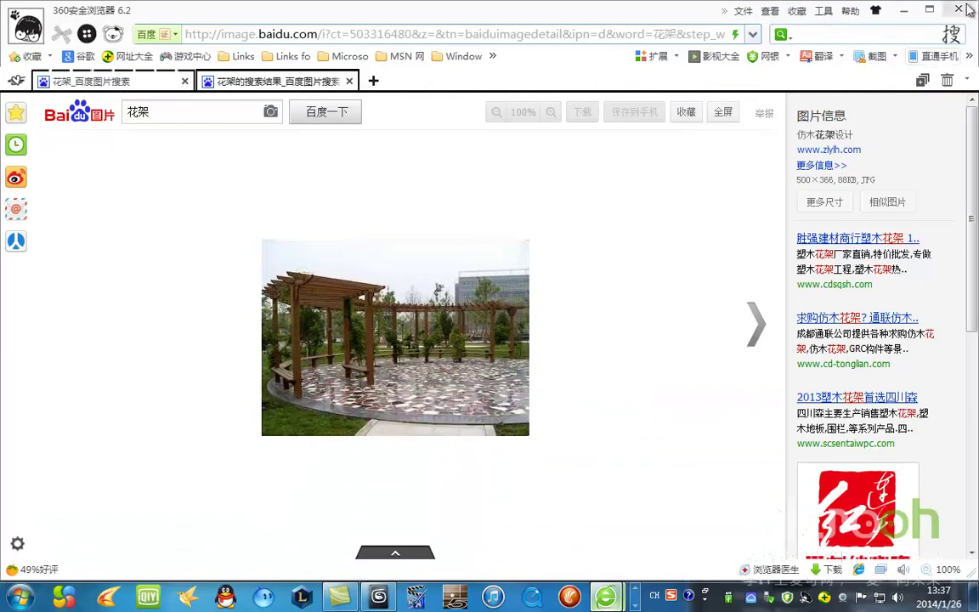
left_click(903, 9)
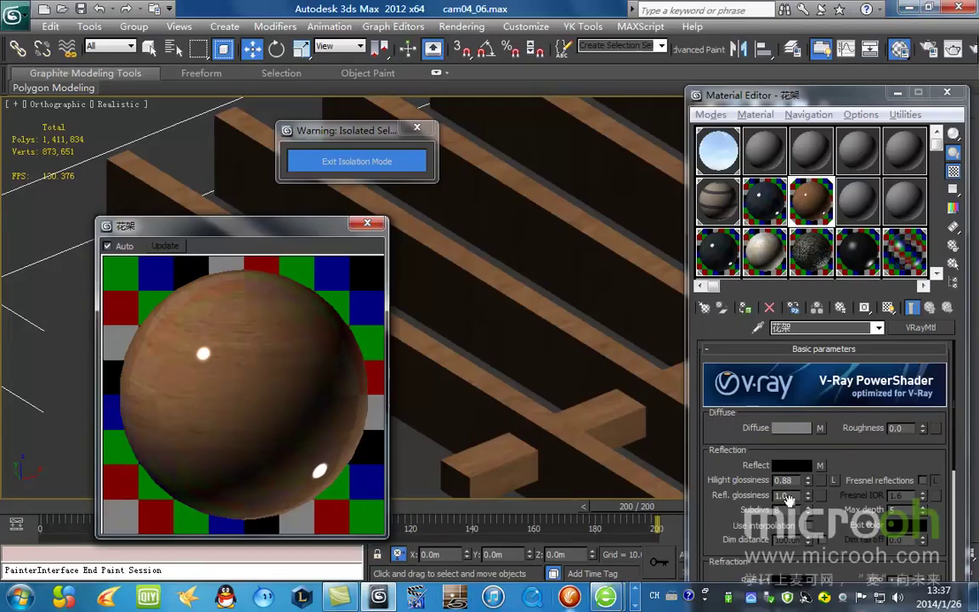
left_click_drag(808, 479, 808, 481)
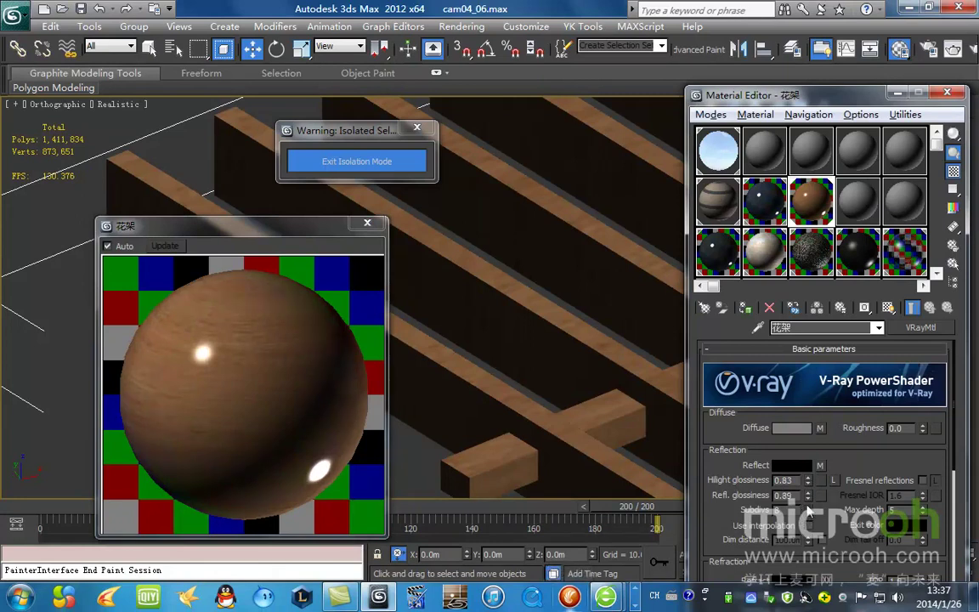
left_click(367, 223)
Open the 花架 material's diffuse bitmap and set its Blur to 0.25.
scroll(396, 275, "down", 5)
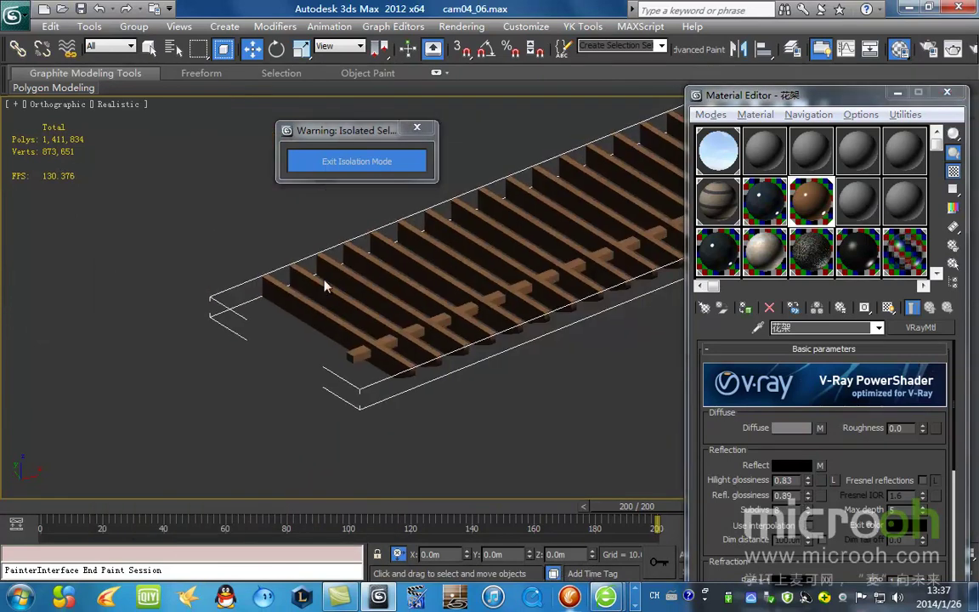
scroll(395, 275, "up", 2)
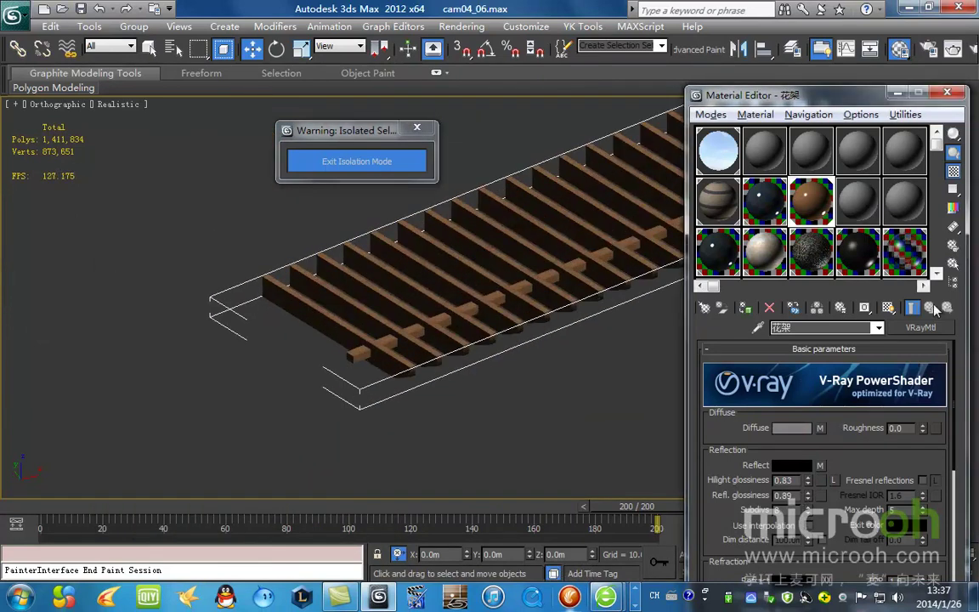
left_click(820, 429)
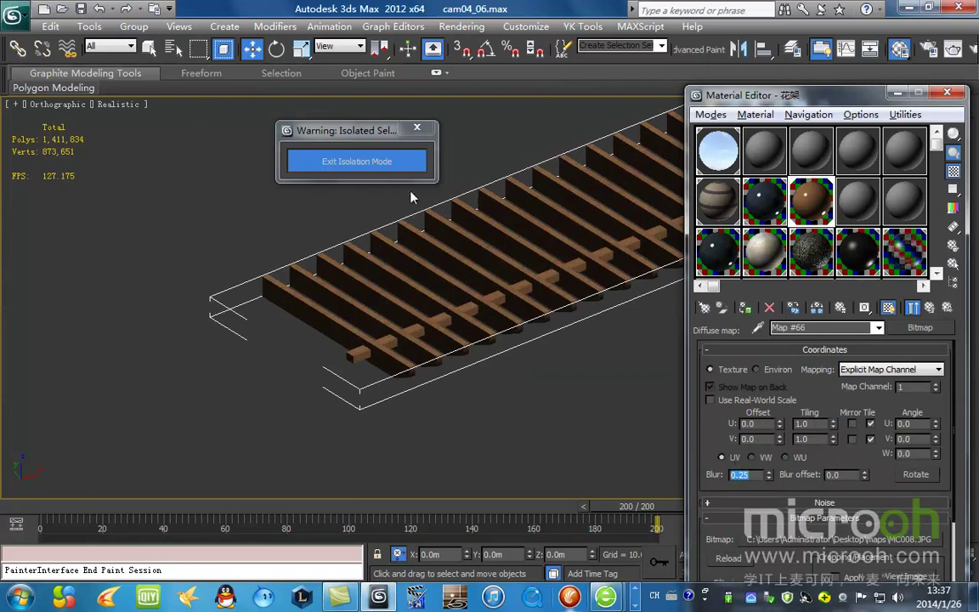
Exit isolation mode and hide the finished wood pergola beside the roof, checking the scene in both wireframe and shaded display.
left_click(389, 162)
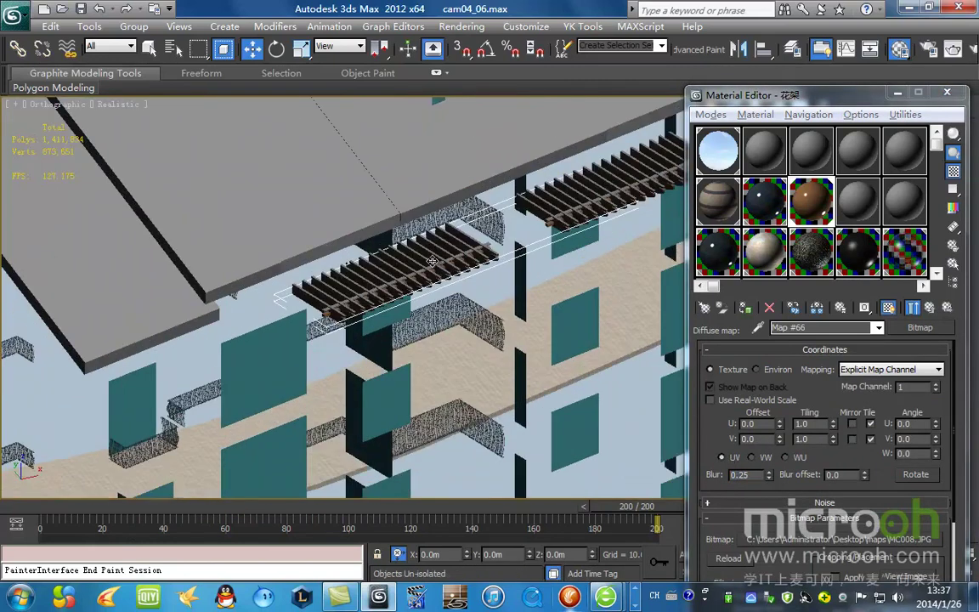
scroll(432, 261, "up", 3)
mouse_move(431, 261)
middle_mouse_down("alt")
mouse_move(496, 257)
mouse_move(424, 289)
middle_mouse_up("alt")
scroll(497, 258, "down", 3)
key("F3")
right_click(460, 258)
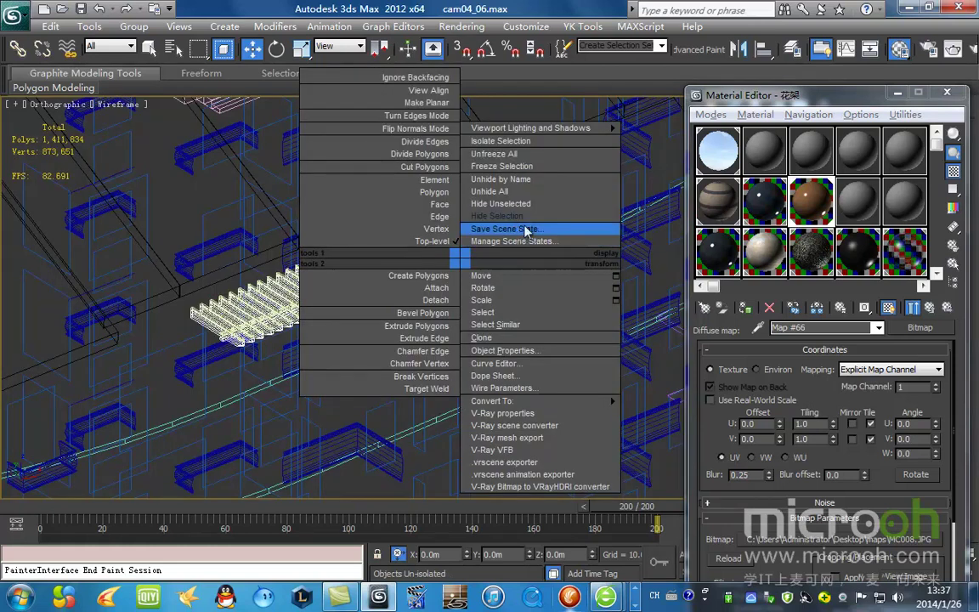
left_click(513, 217)
scroll(355, 312, "up", 5)
key("F3")
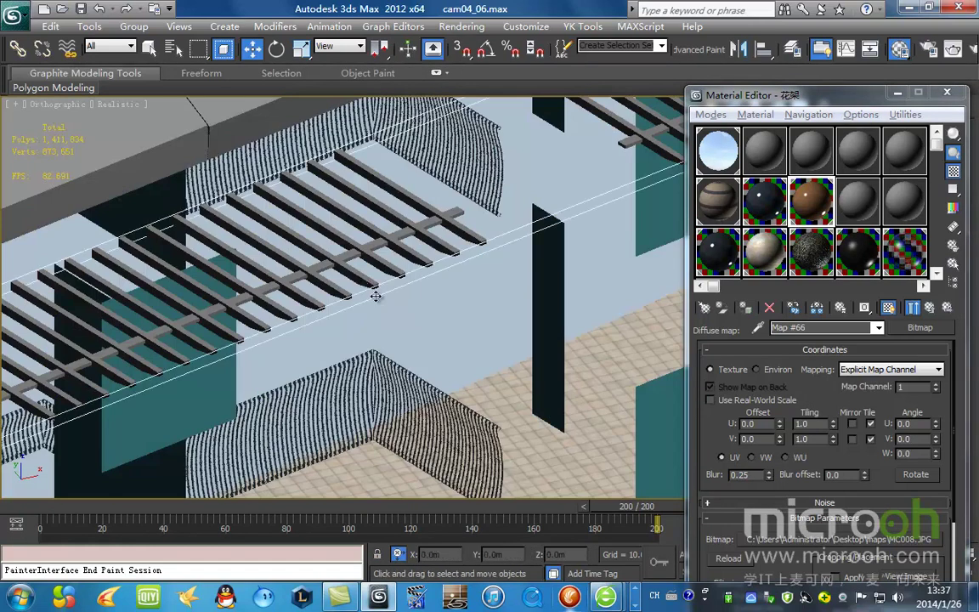
scroll(362, 283, "down", 6)
scroll(336, 283, "up", 3)
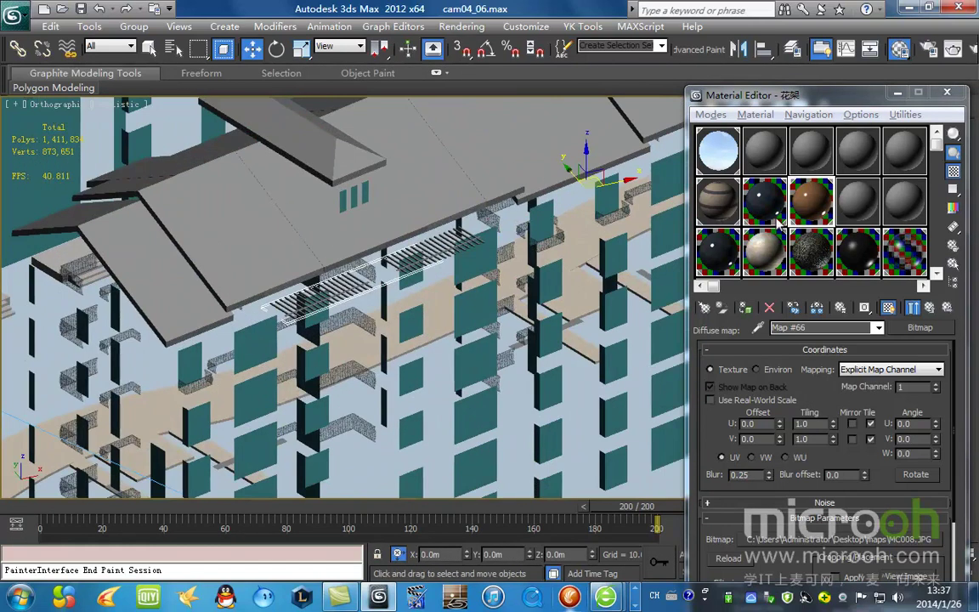
Sample the remaining grey pergola's material into an unused slot, select every object using that material and isolate them.
left_click(781, 159)
scroll(361, 200, "up", 5)
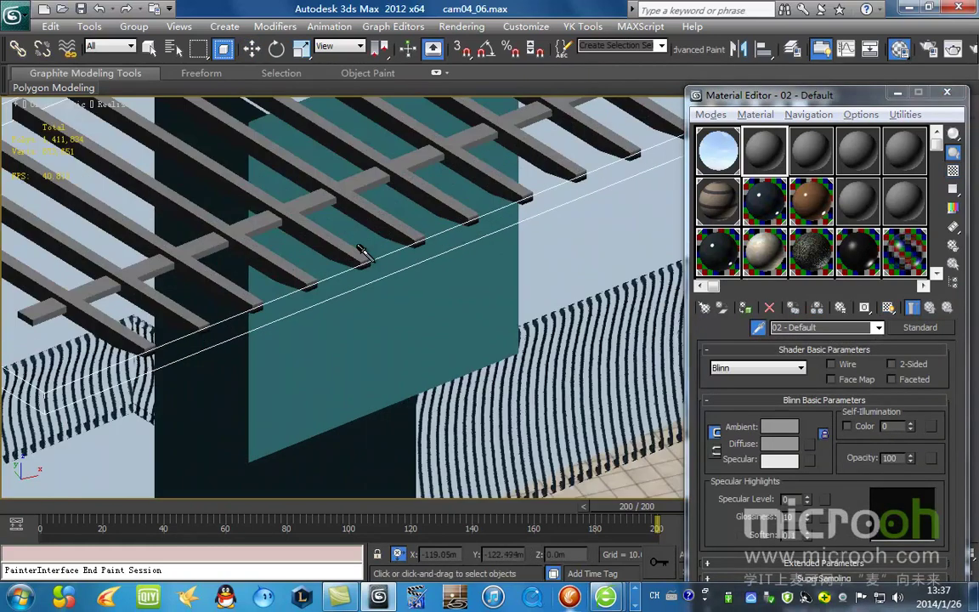
left_click(899, 241)
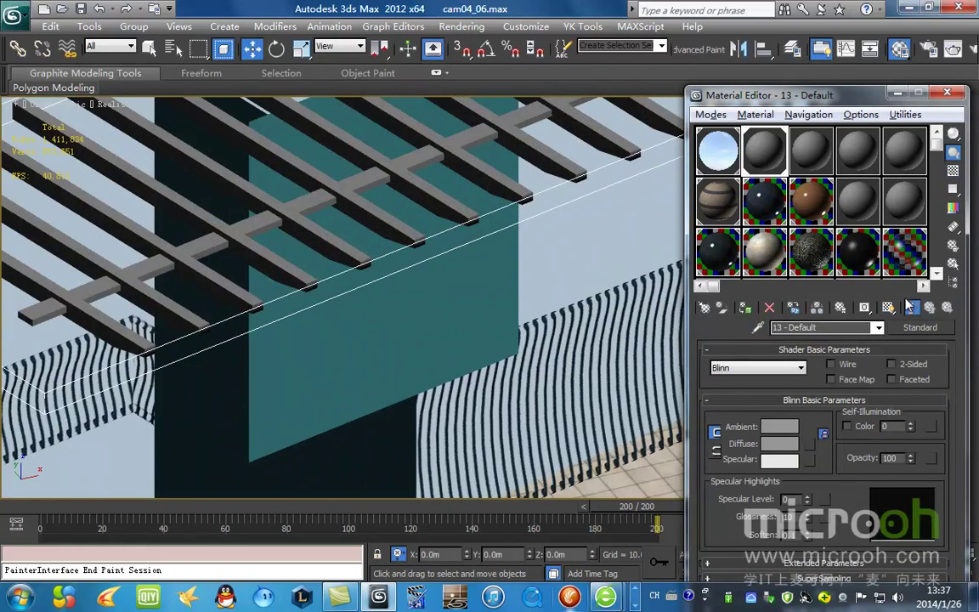
left_click(954, 266)
left_click(327, 505)
key("alt+q")
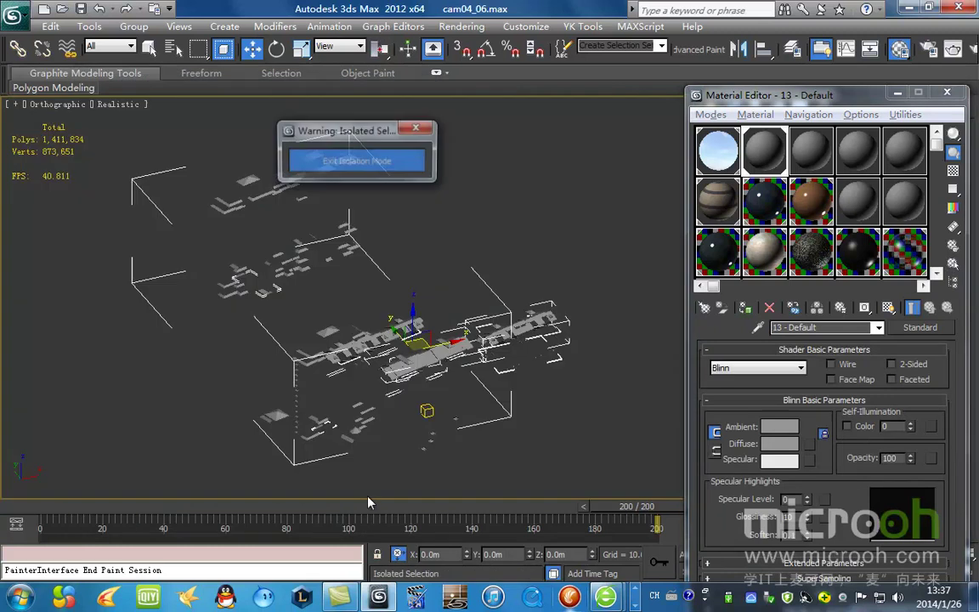
Delete the leftover grey pergolas along the central building's roof, using wireframe display to tell them apart.
scroll(433, 357, "up", 5)
middle_click_drag(455, 265, 436, 254)
scroll(437, 254, "down", 4)
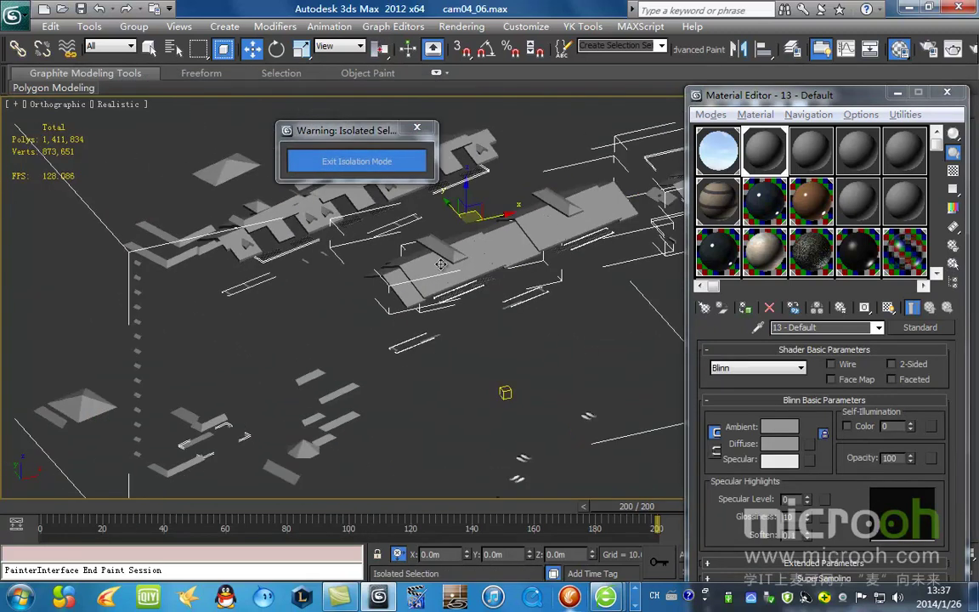
mouse_move(431, 293)
middle_mouse_down("alt")
mouse_move(431, 333)
mouse_move(446, 282)
middle_mouse_up("alt")
scroll(446, 283, "up", 6)
scroll(430, 343, "up", 2)
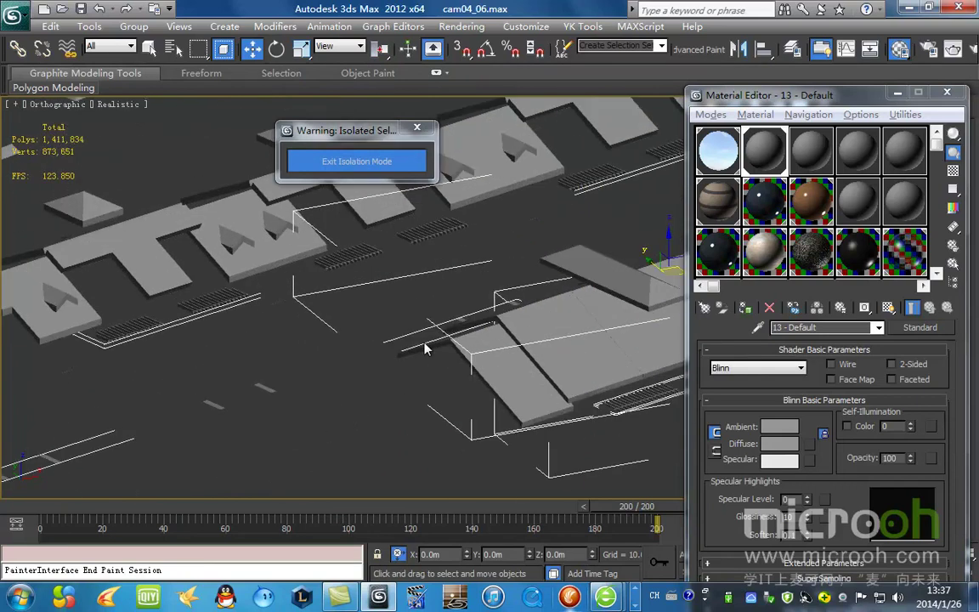
scroll(478, 343, "up", 6)
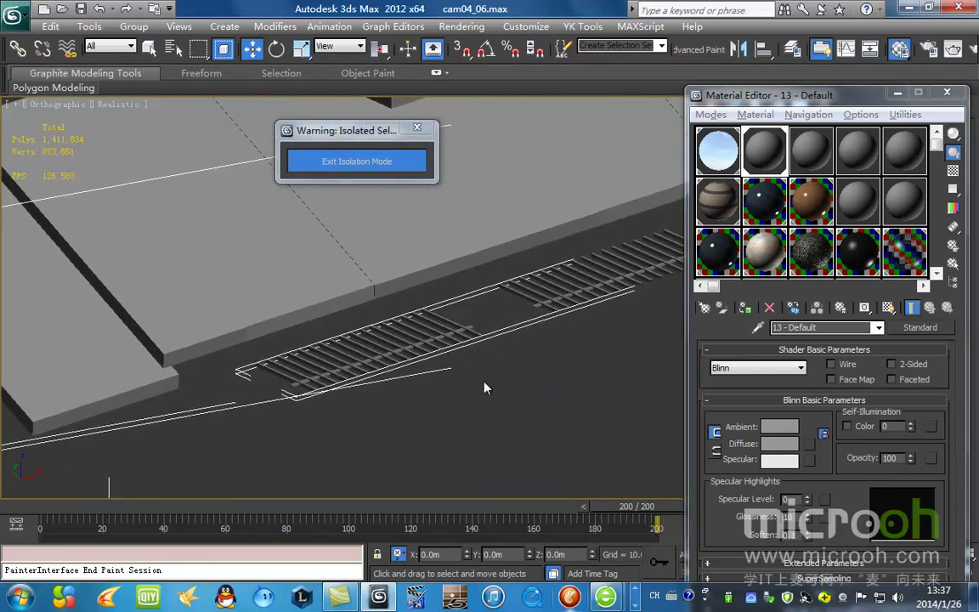
key("F3")
scroll(459, 334, "down", 8)
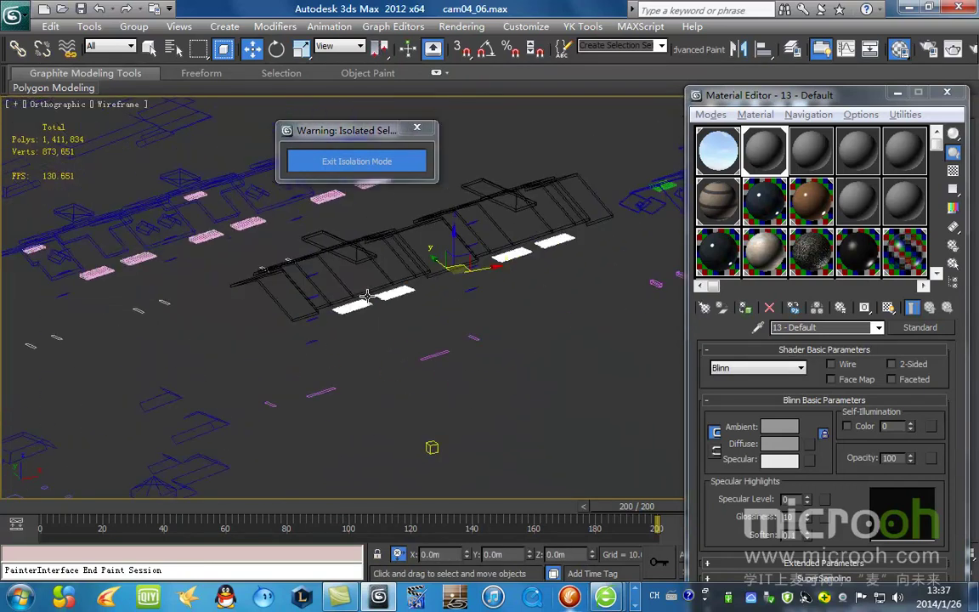
scroll(368, 295, "up", 8)
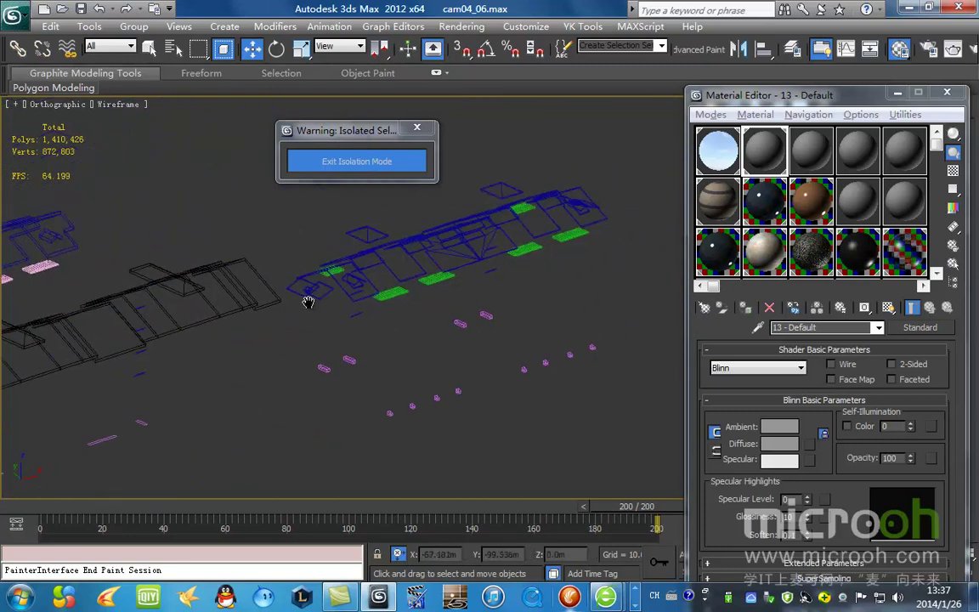
Select the green wireframe pergolas on the neighbouring building to examine them, and clear the selection.
scroll(463, 300, "up", 3)
left_click(597, 318)
scroll(437, 334, "down", 8)
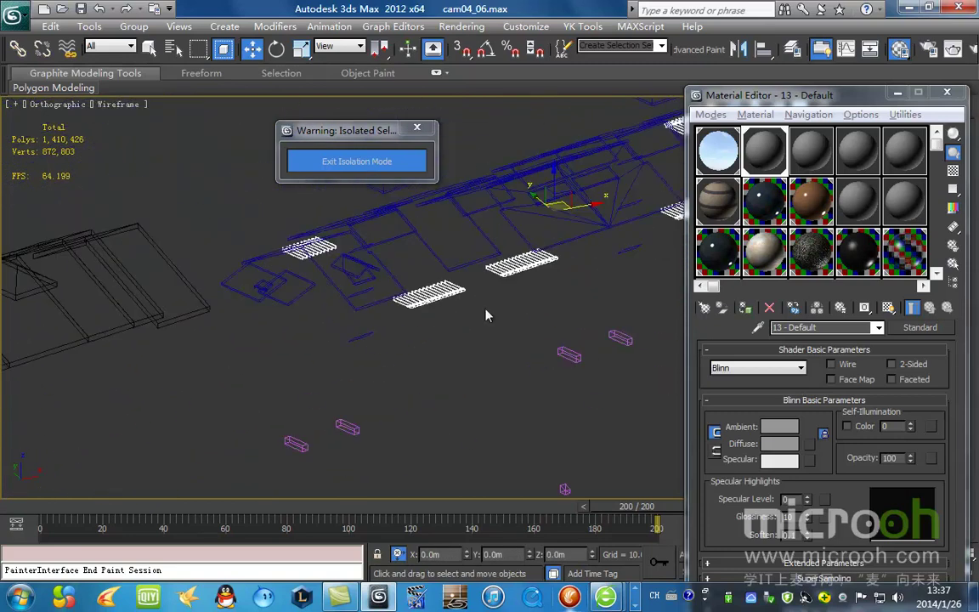
left_click(567, 308)
scroll(402, 238, "down", 8)
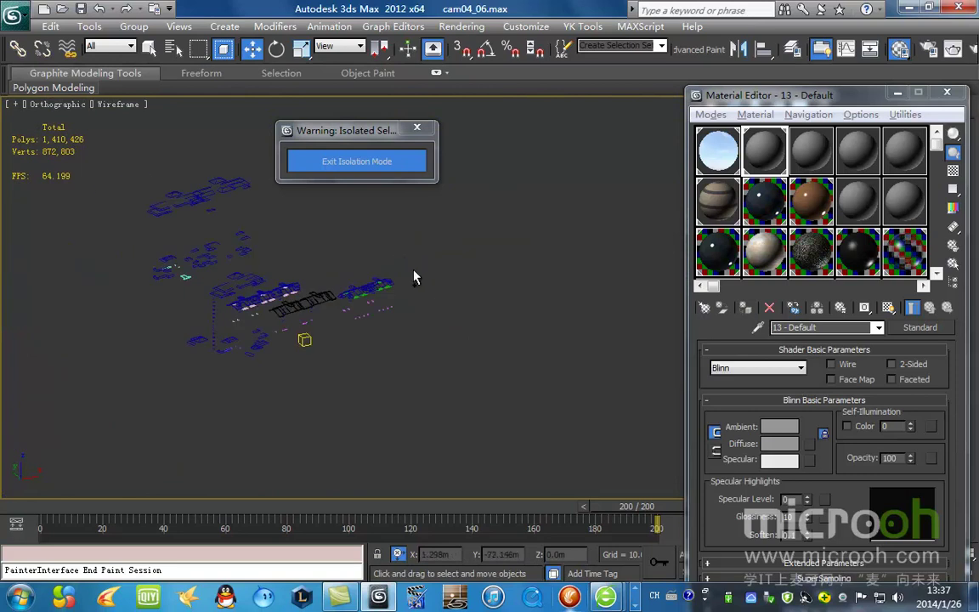
Select all the isolated objects, assign them one shared purple object color and exit isolation mode.
key("ctrl+a")
left_click_drag(851, 101, 699, 155)
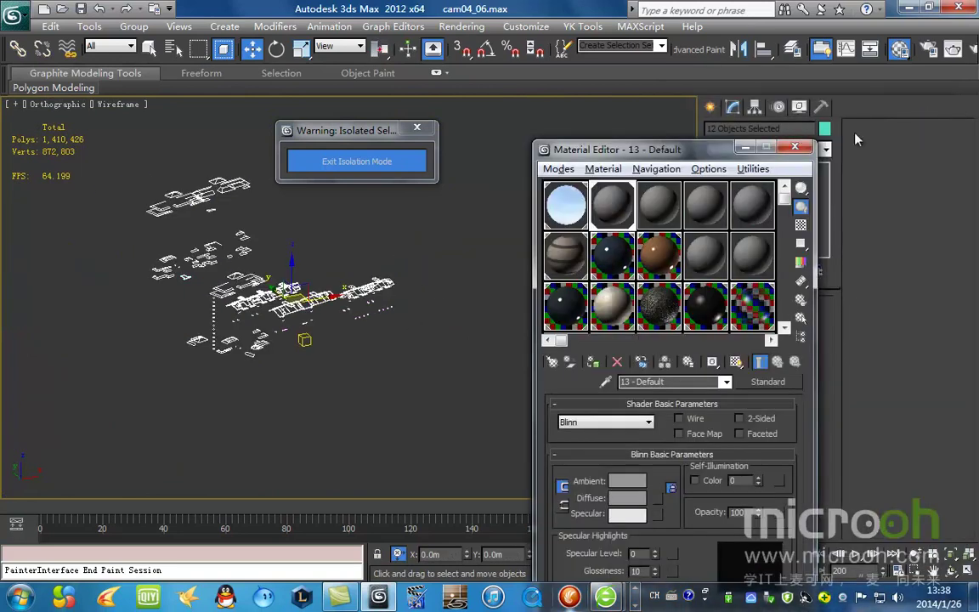
left_click(824, 130)
left_click(563, 262)
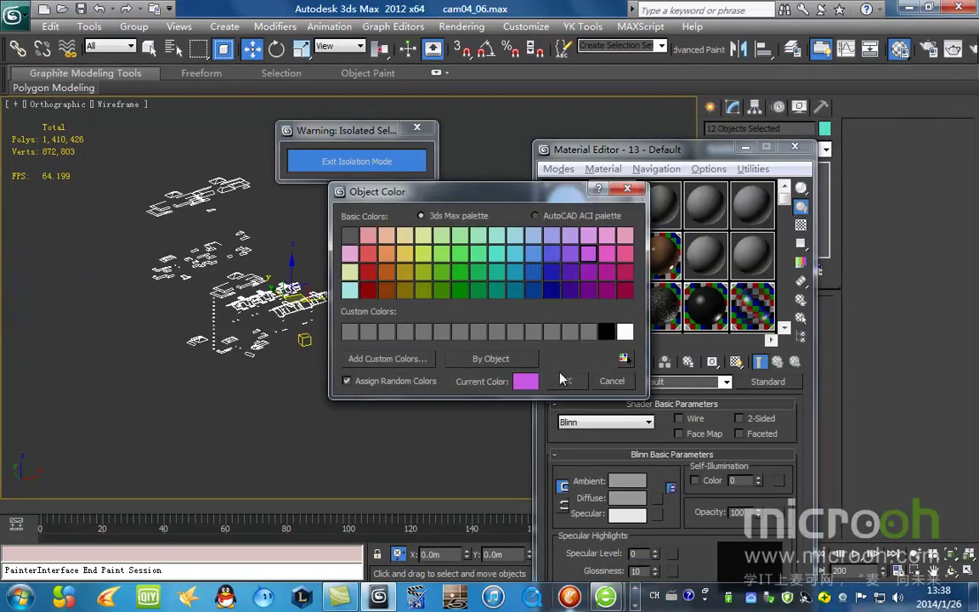
left_click(563, 379)
left_click(357, 160)
Return to shaded display and sample the teal window glass material from the building into the active material slot.
scroll(338, 257, "up", 3)
scroll(338, 256, "up", 6)
left_click(606, 382)
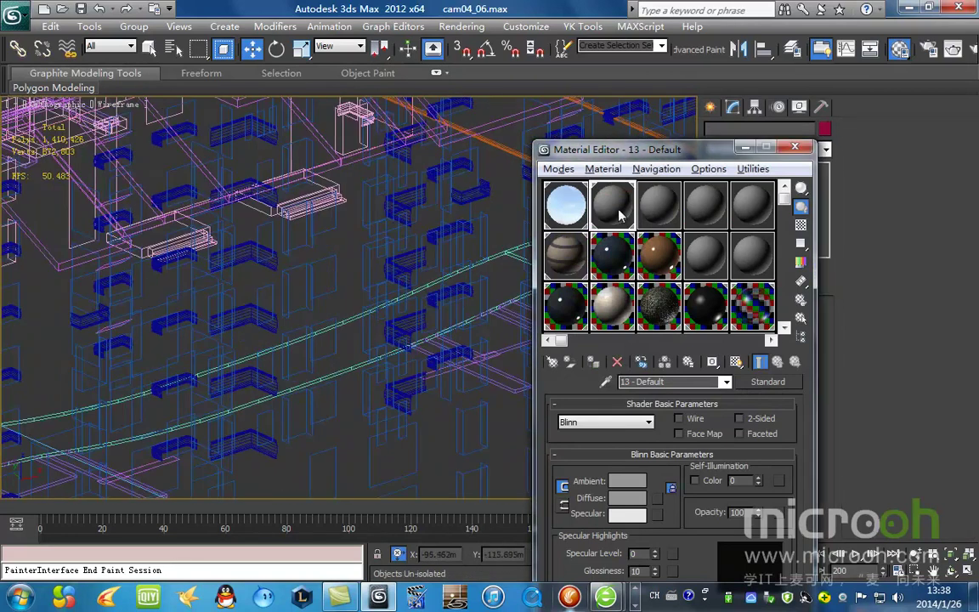
key("F3")
scroll(357, 306, "up", 3)
scroll(359, 308, "up", 2)
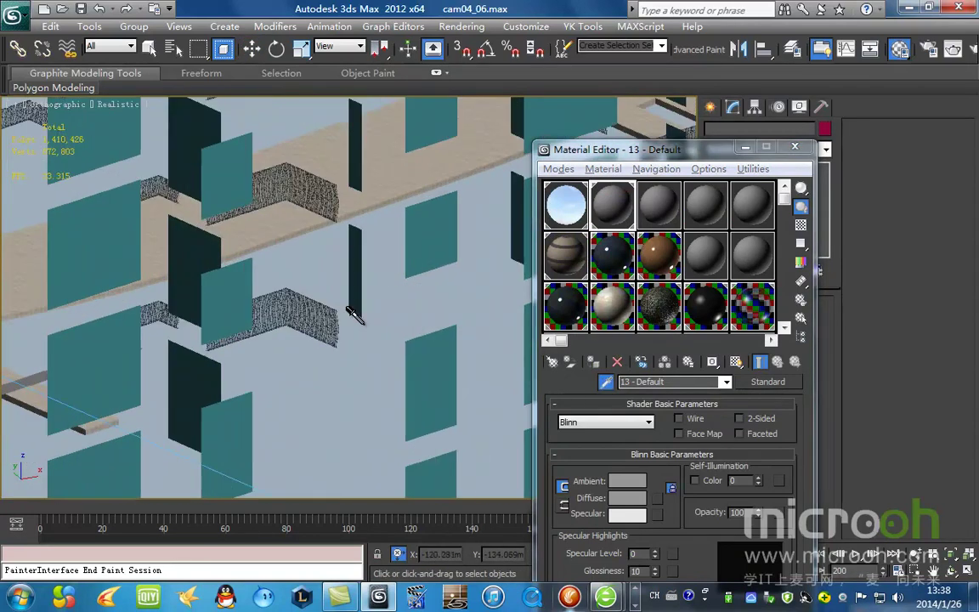
left_click(426, 238)
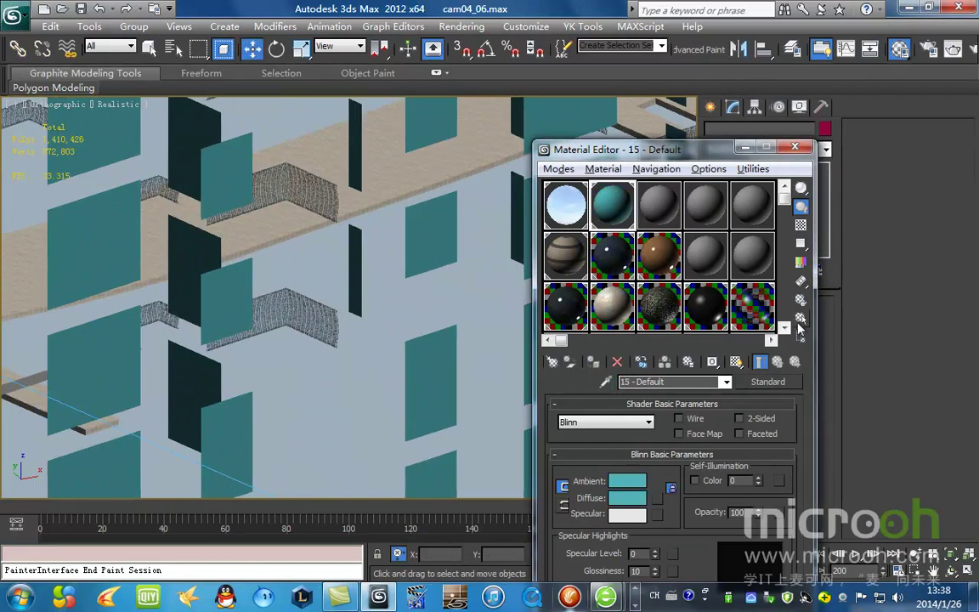
Select all objects that use the teal glass material and isolate them.
key("h")
left_click(327, 505)
key("alt+q")
scroll(396, 353, "up", 3)
scroll(396, 353, "up", 3)
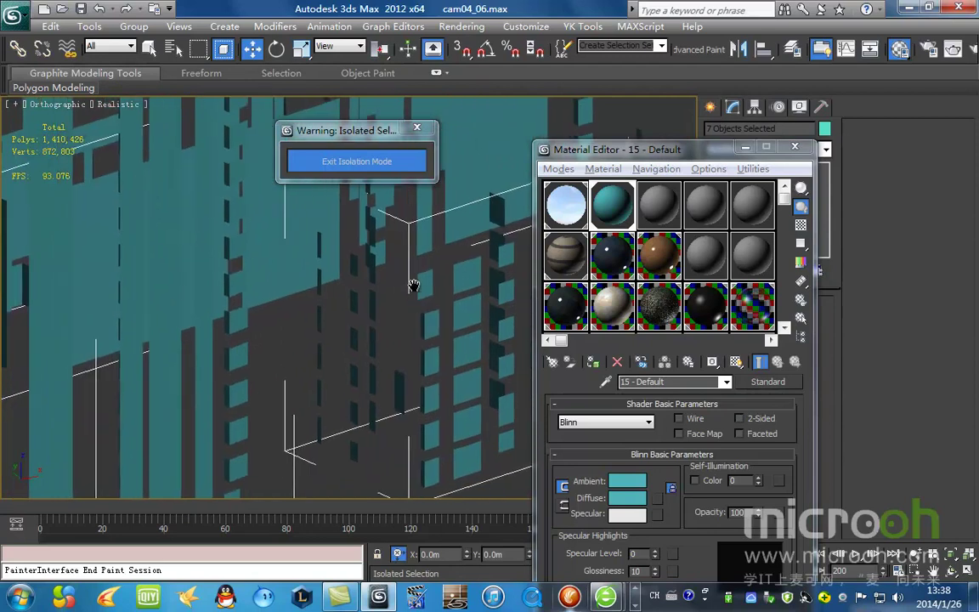
Darken the glass material's diffuse color to a muted dark teal.
left_click_drag(714, 150, 771, 58)
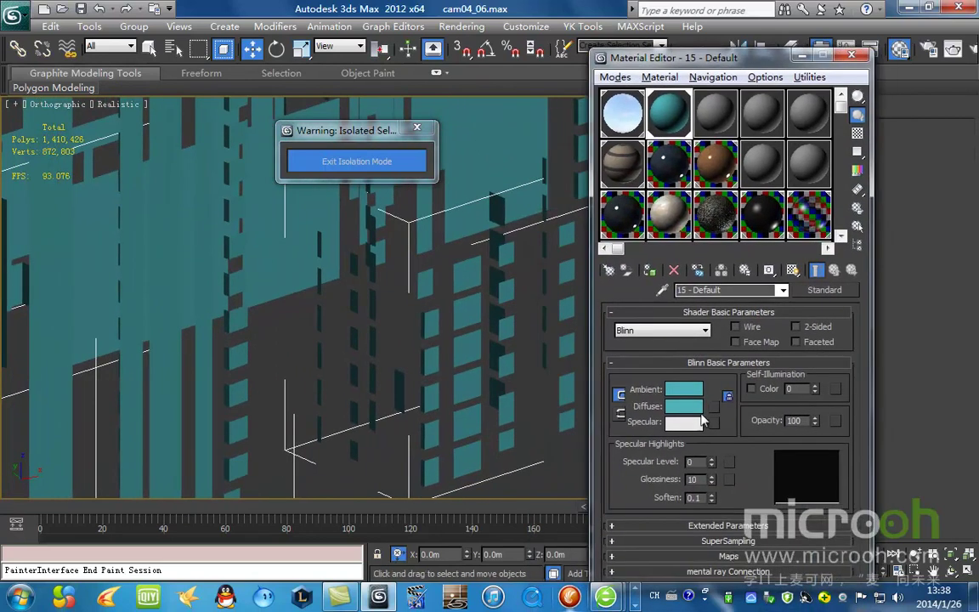
left_click(684, 407)
left_click_drag(522, 188, 493, 188)
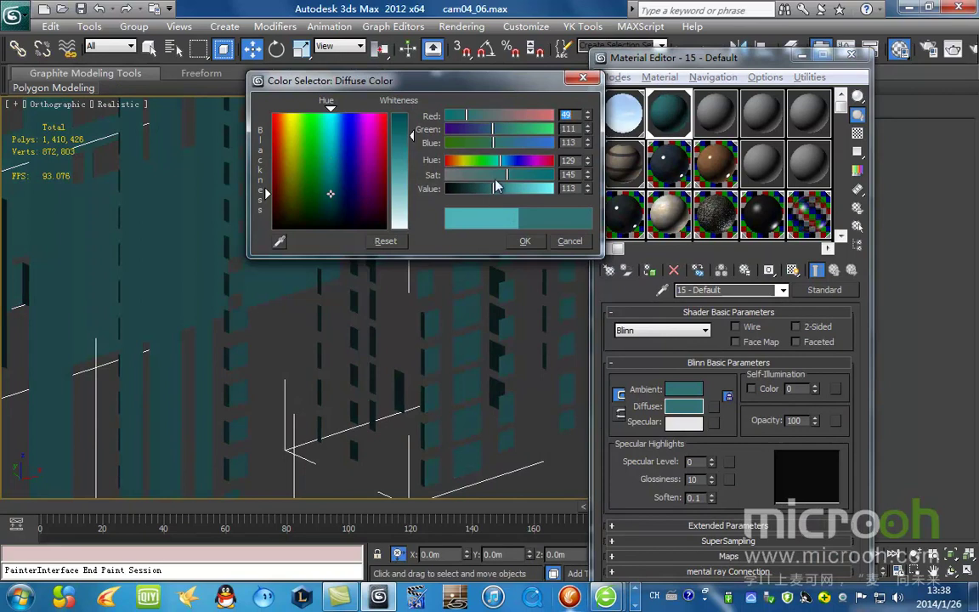
left_click(525, 241)
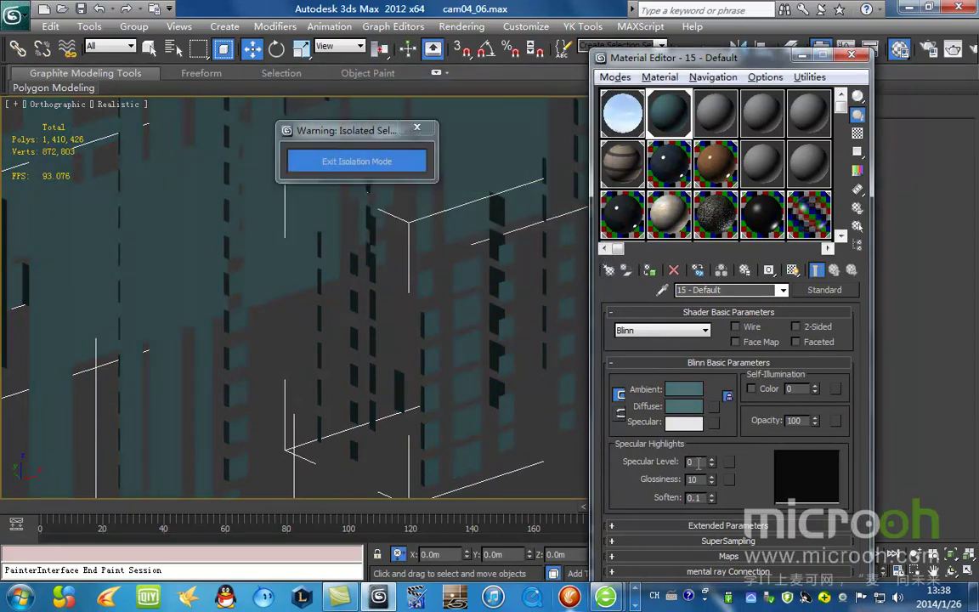
Set the glass material's Specular Level to 143 and Glossiness to 75, and open its enlarged preview with the background shown.
left_click_drag(712, 465, 716, 425)
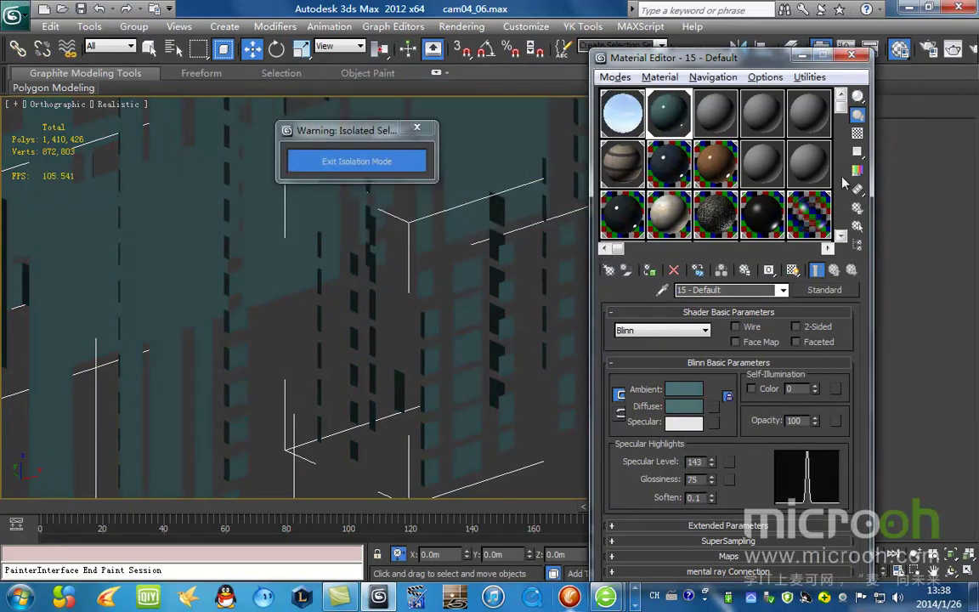
double_click(669, 115)
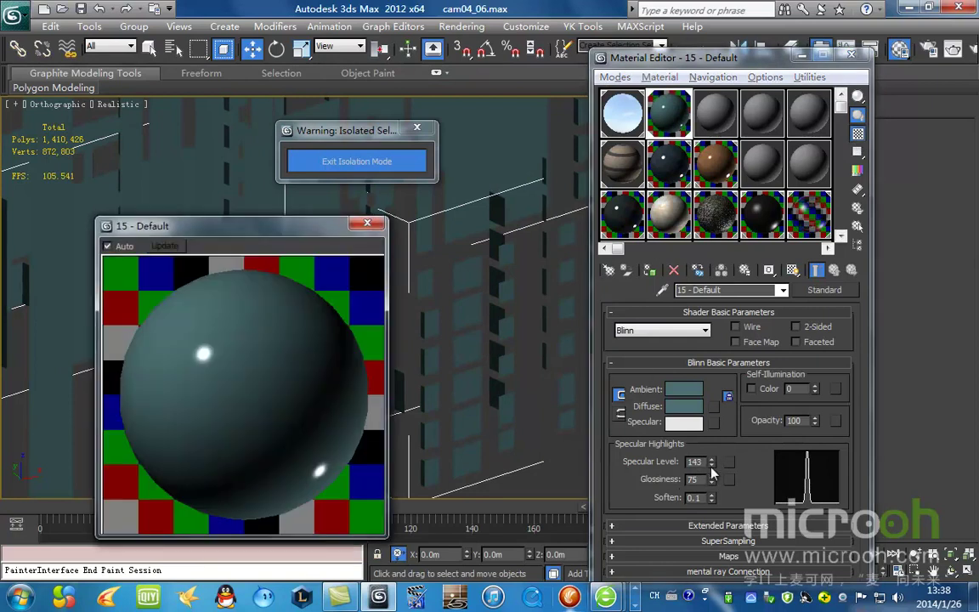
Set the glass material's Opacity to 50.
left_click(803, 419)
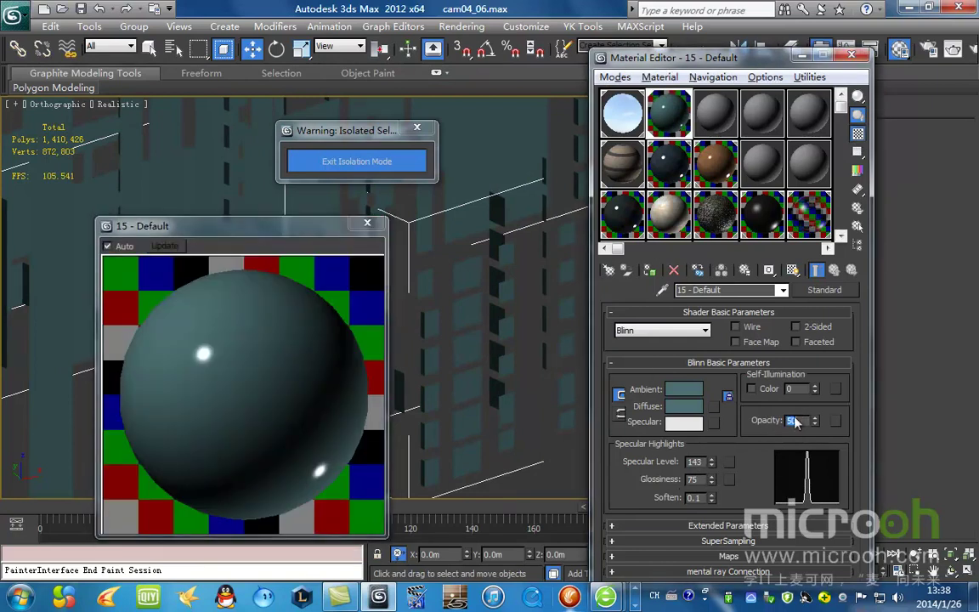
type("50")
key("Return")
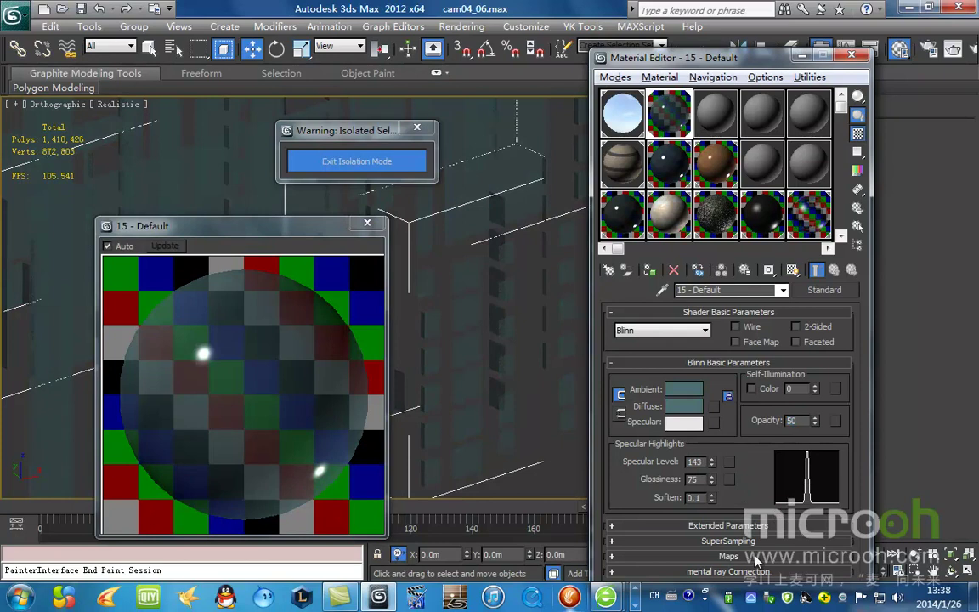
Add a VRayMap to the glass material's Reflection slot and set the reflection amount to 35.
left_click(755, 558)
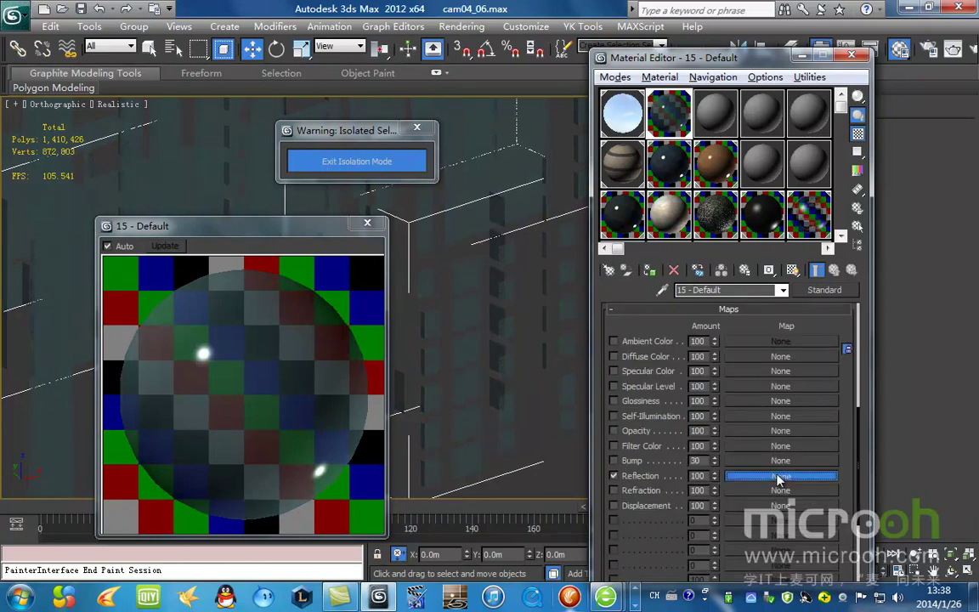
left_click(776, 475)
scroll(383, 460, "down", 10)
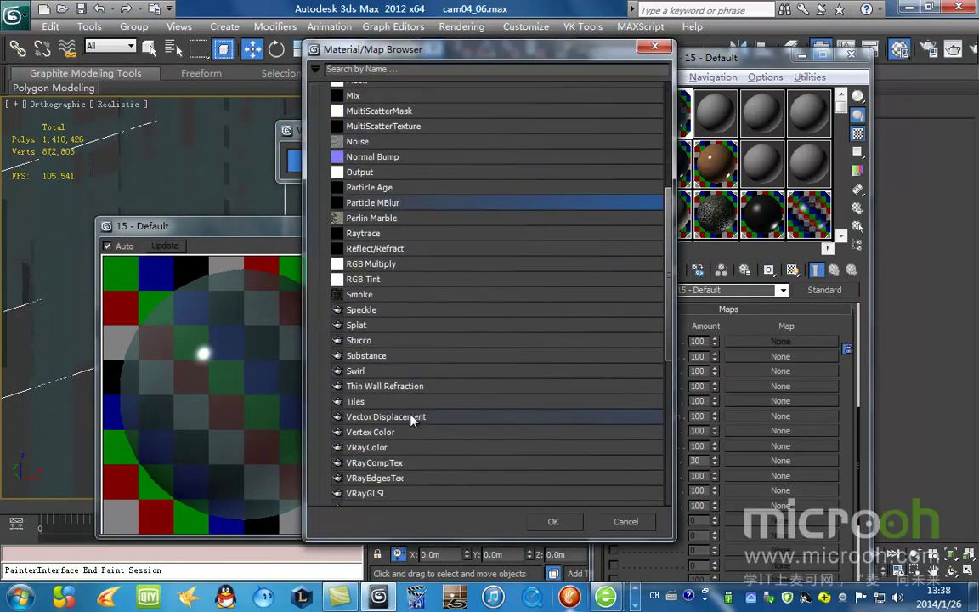
left_click(404, 372)
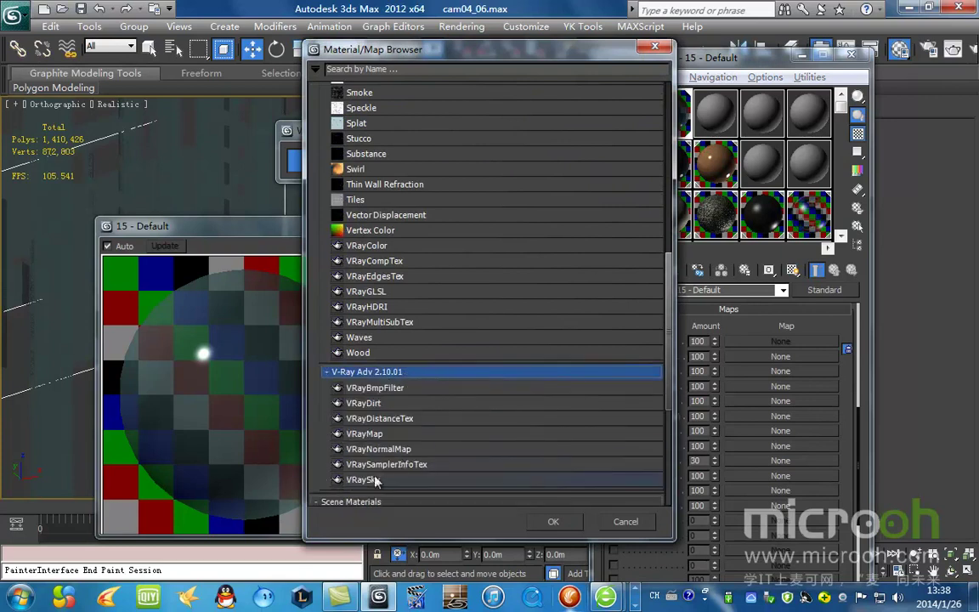
double_click(366, 434)
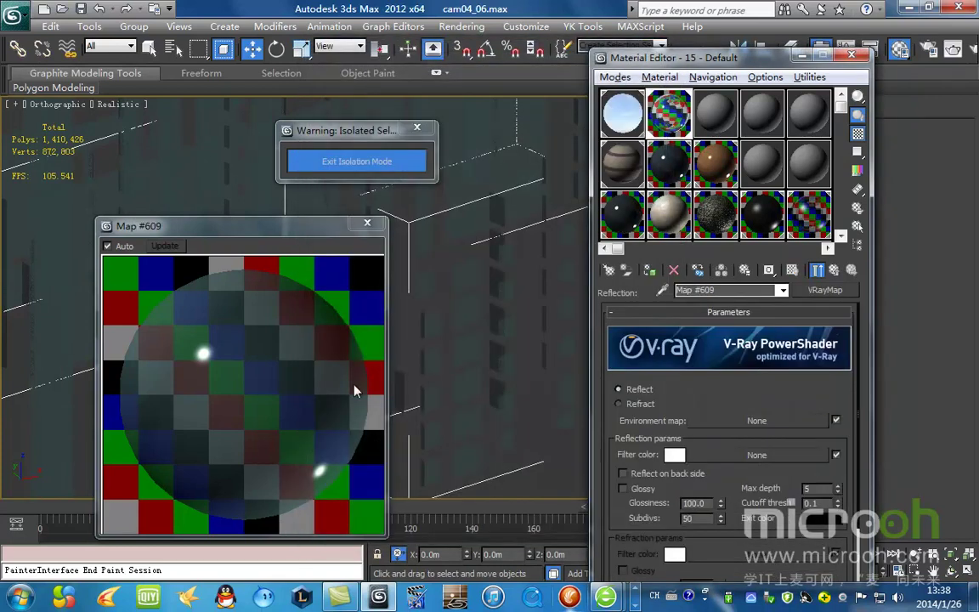
left_click(834, 270)
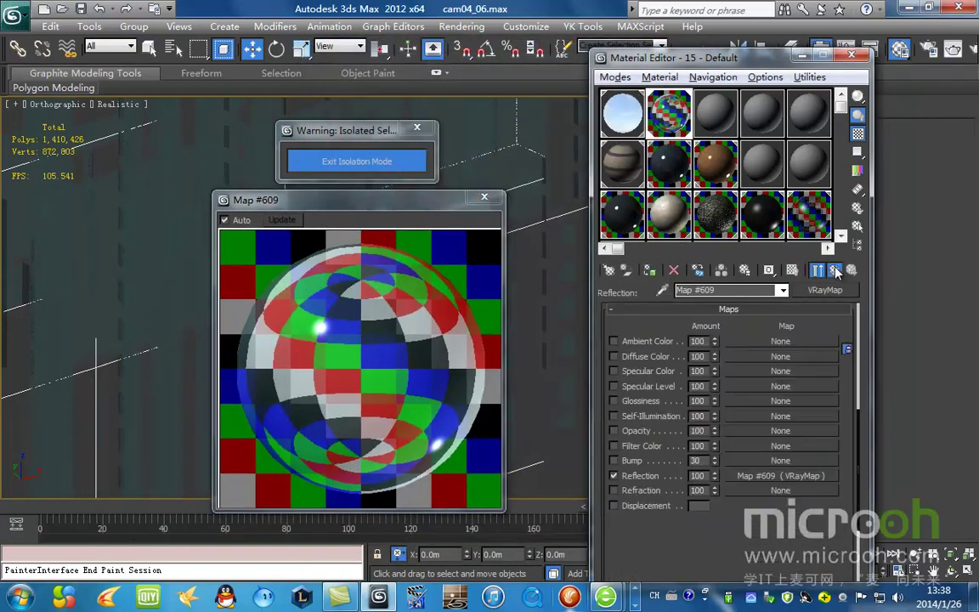
left_click(695, 475)
type("35")
key("Return")
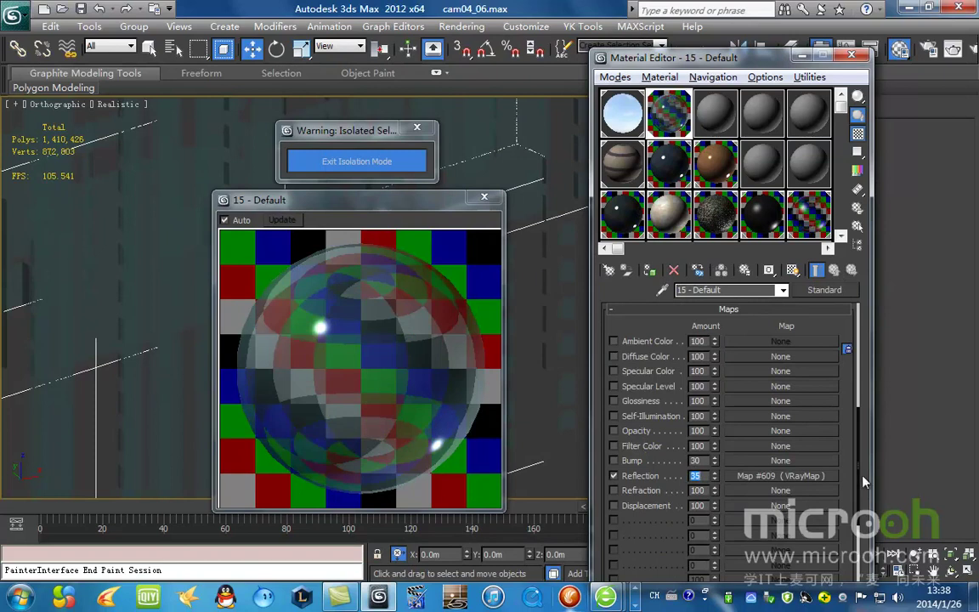
Rename the glass material to bl and close its enlarged preview.
scroll(772, 387, "up", 5)
double_click(723, 290)
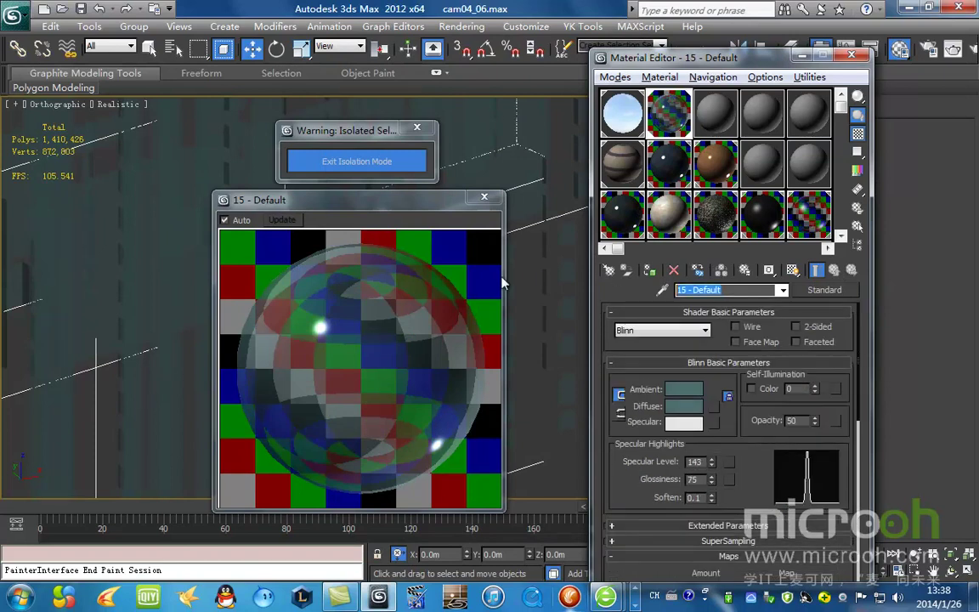
type("bl")
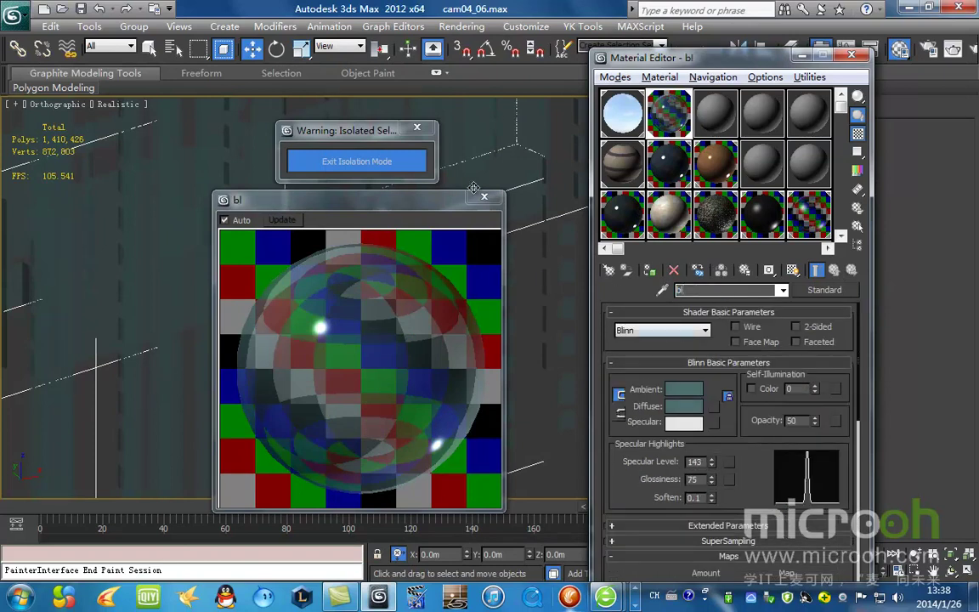
left_click(485, 198)
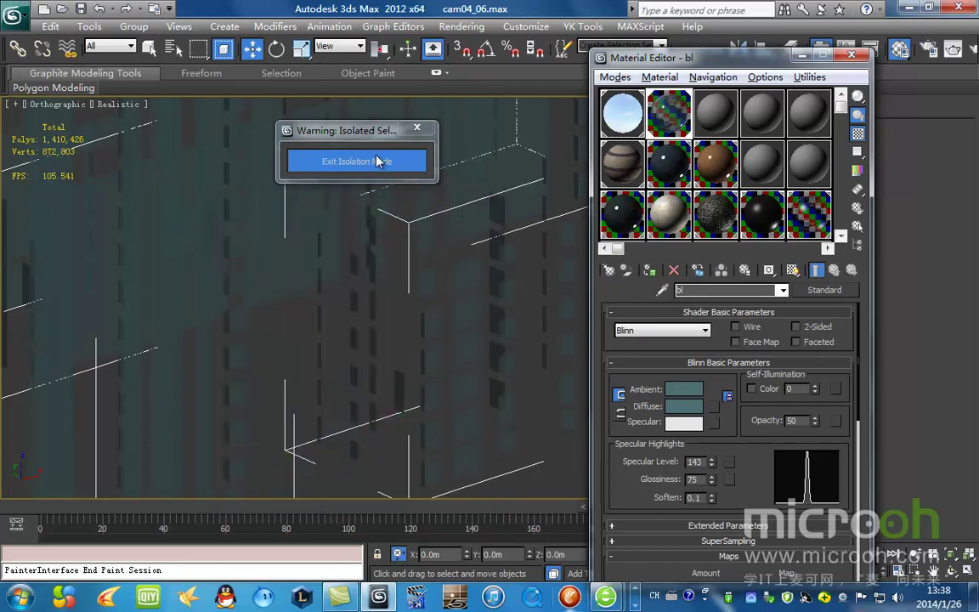
Leave isolation and hide the selected window glass objects.
left_click(382, 160)
right_click(467, 311)
left_click(503, 267)
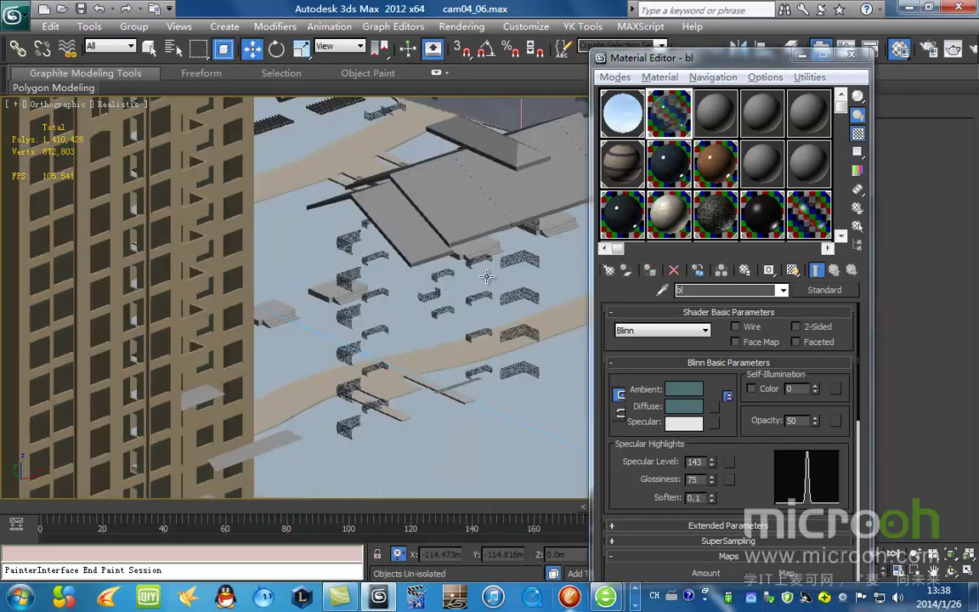
scroll(461, 241, "down", 5)
scroll(452, 244, "up", 3)
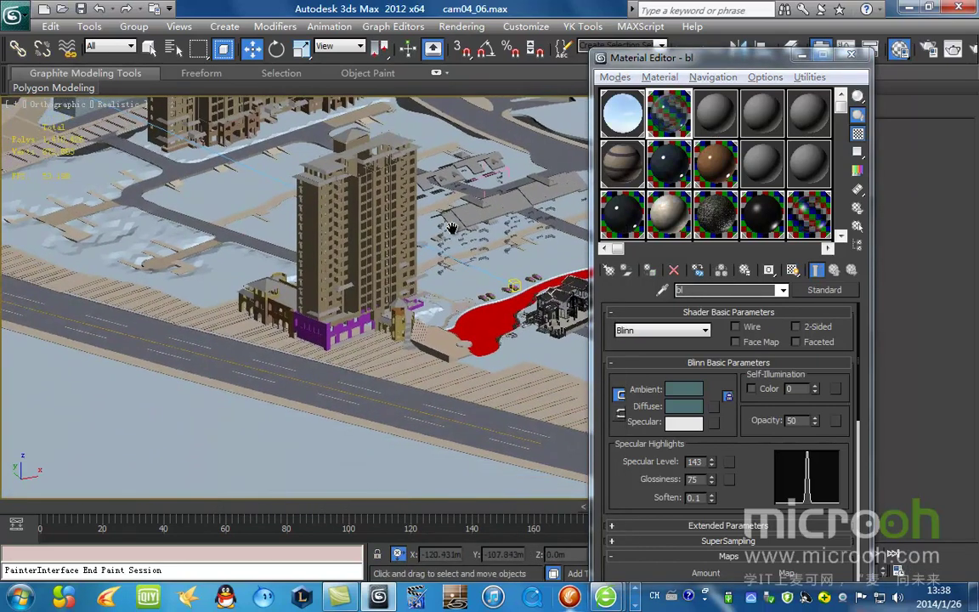
Through the camera, sample the wall material of the distant residential building into the third material slot.
key("c")
left_click(714, 128)
key("q")
left_click(104, 211)
key("w")
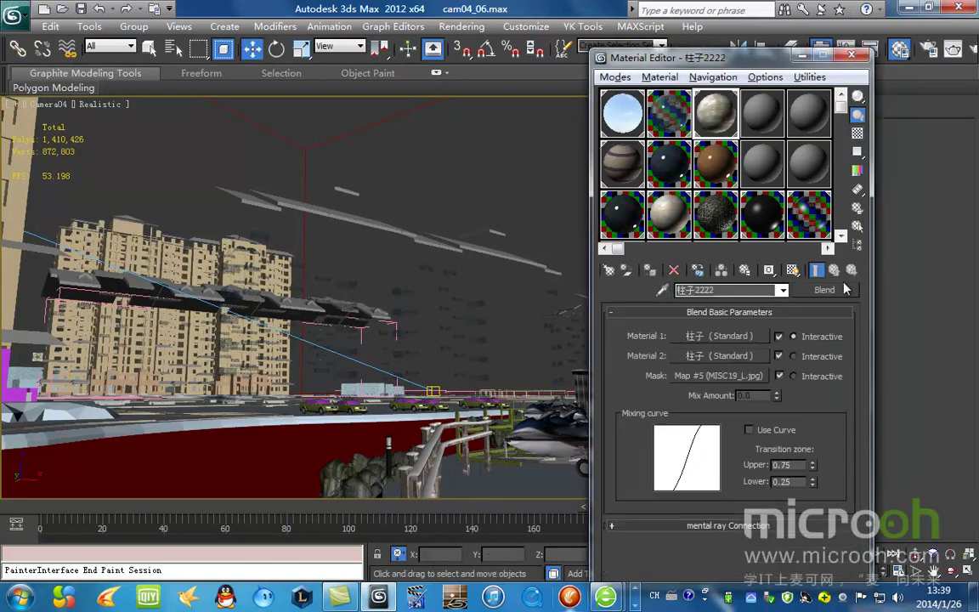
Select and isolate all objects using 柱子2222, assign the 08 - Default material to them, and leave isolation.
left_click(859, 229)
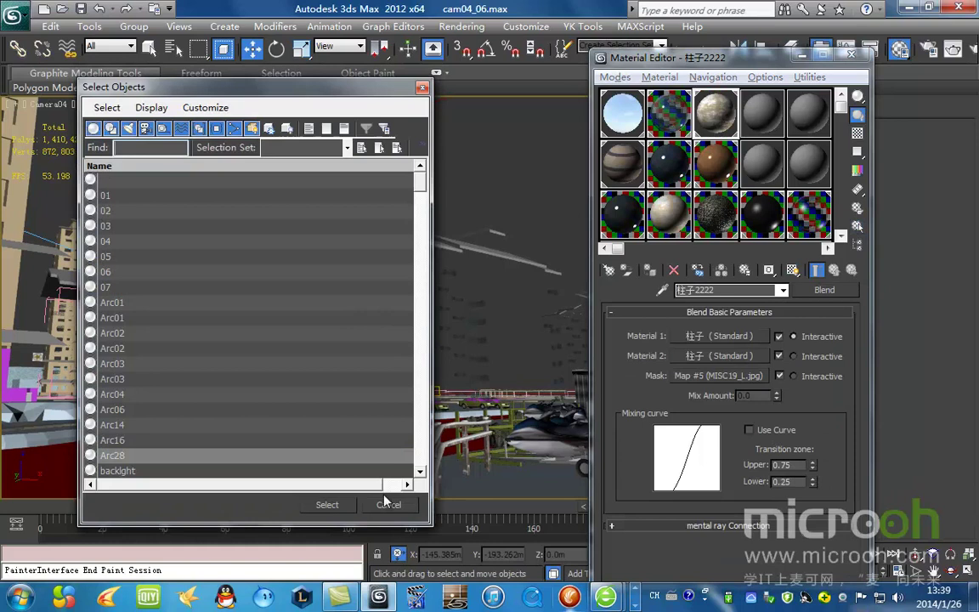
left_click(323, 504)
key("alt+q")
left_click(649, 270)
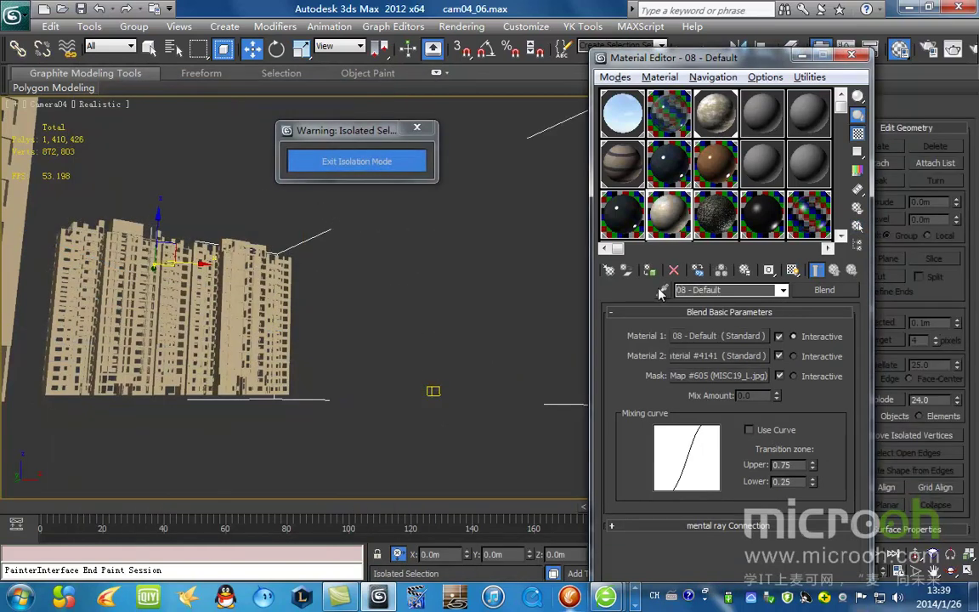
left_click_drag(760, 129, 718, 118)
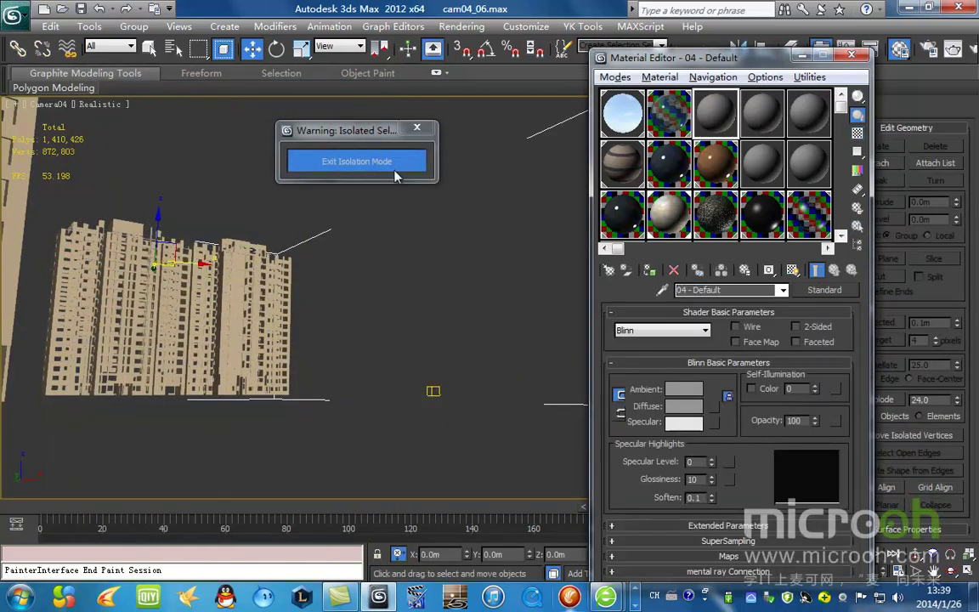
left_click(394, 167)
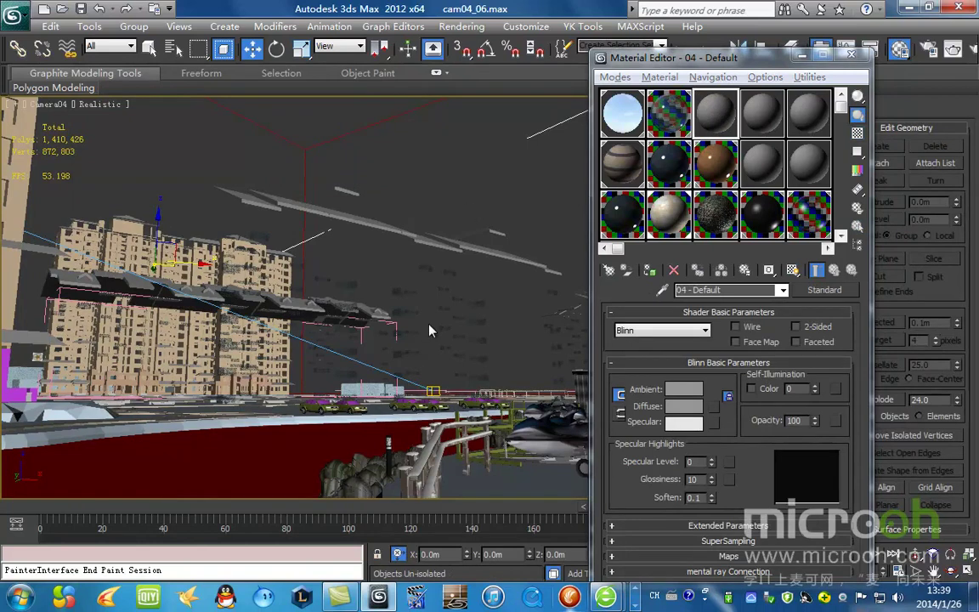
Bring 柱子2222 back into the third material slot and copy the diffuse color of its Material 1.
key("t")
scroll(369, 309, "up", 3)
scroll(355, 318, "down", 5)
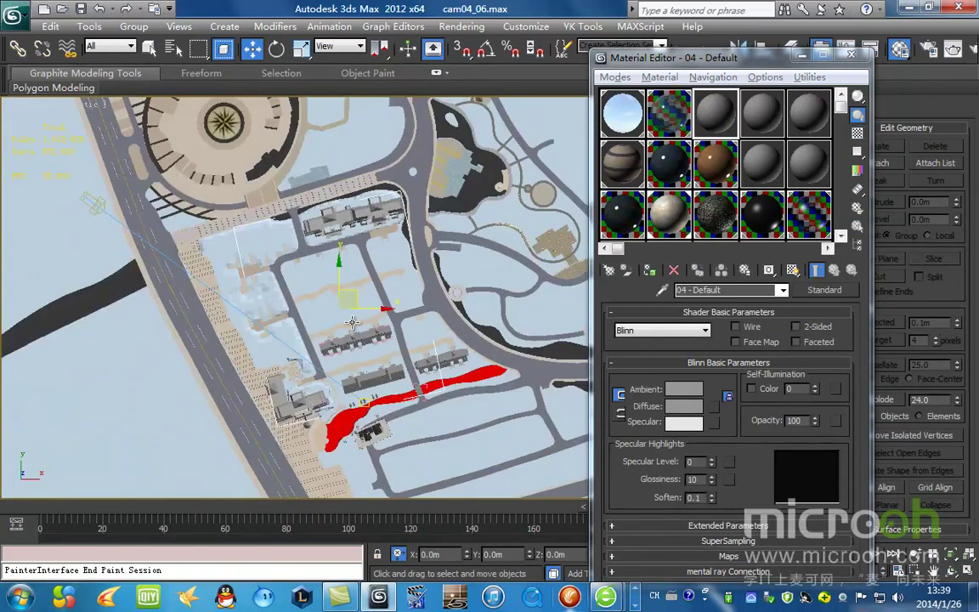
key("c")
left_click(361, 308)
left_click(719, 336)
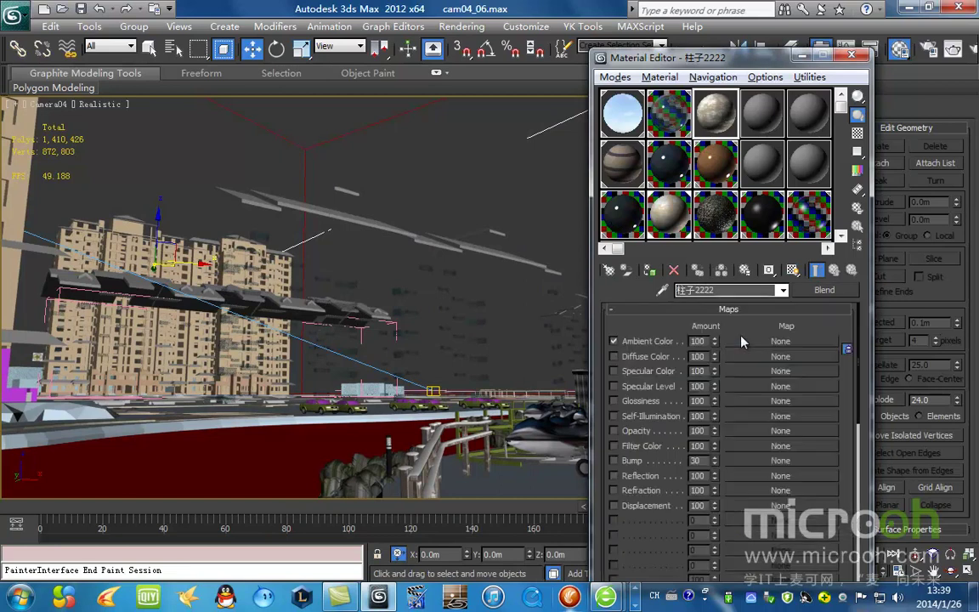
right_click(685, 405)
left_click(714, 416)
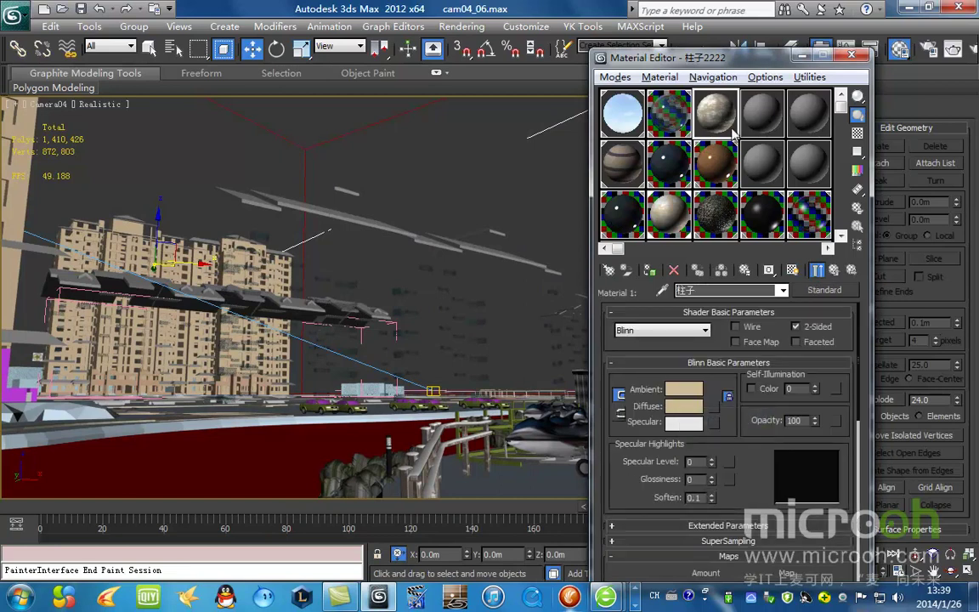
Paste the copied color into the diffuse color of Material 1 in the 08 - Default blend.
left_click(703, 228)
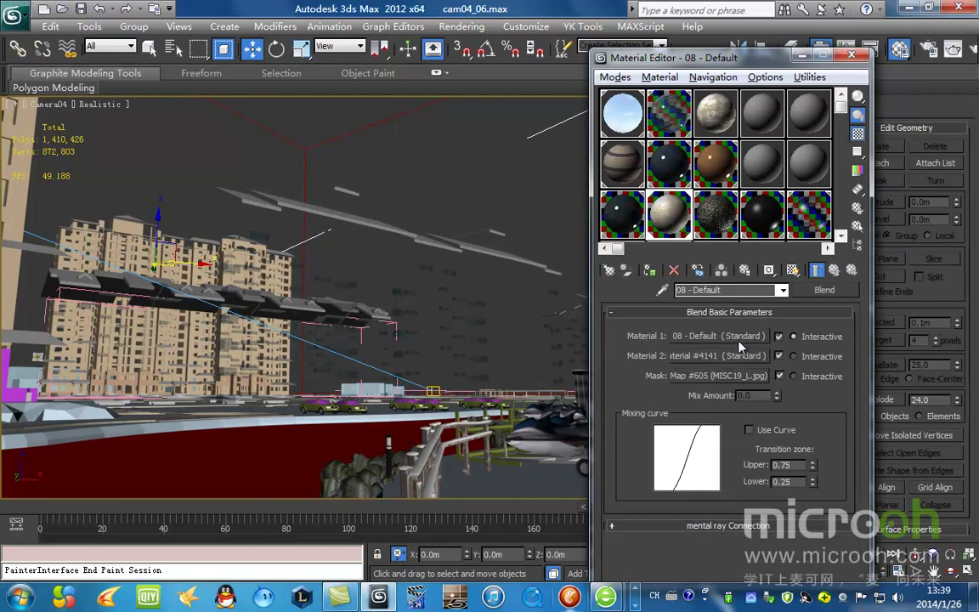
left_click(721, 335)
right_click(682, 408)
left_click(719, 435)
right_click(688, 407)
left_click(711, 437)
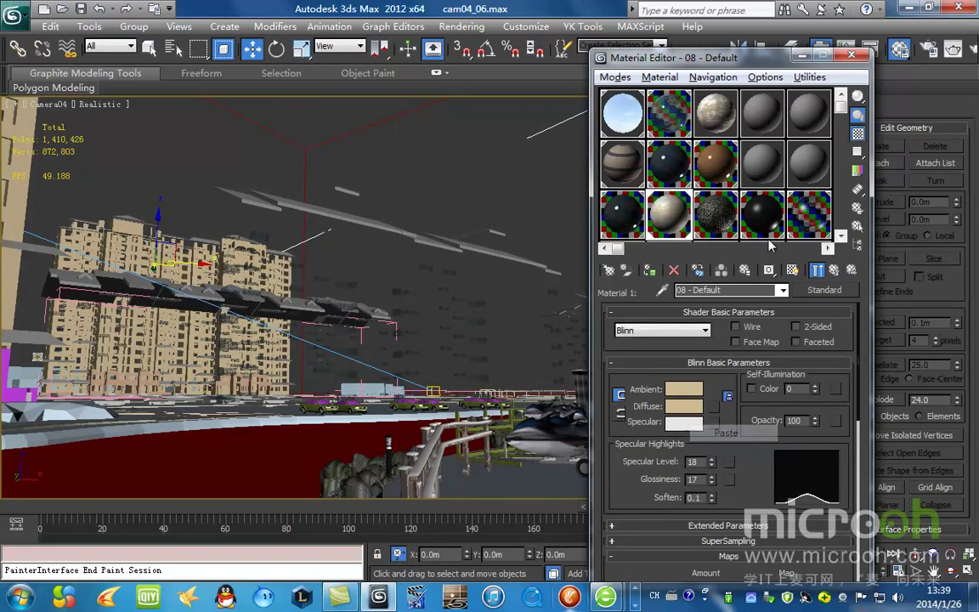
Copy the diffuse color of 柱子 again and paste it over the Material 1 diffuse of 08 - Default.
left_click(717, 116)
right_click(692, 407)
left_click(729, 422)
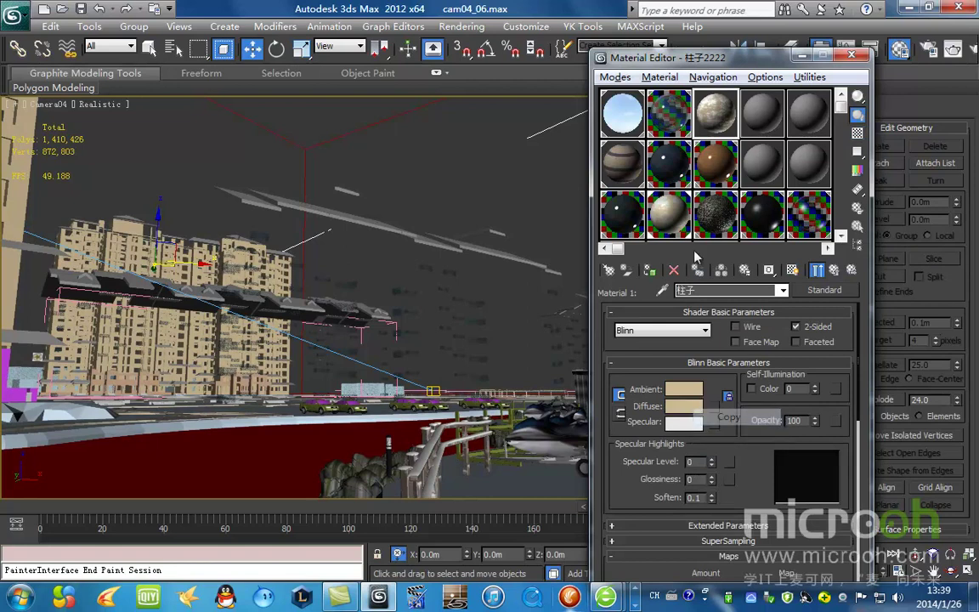
left_click(670, 214)
right_click(680, 409)
left_click(718, 431)
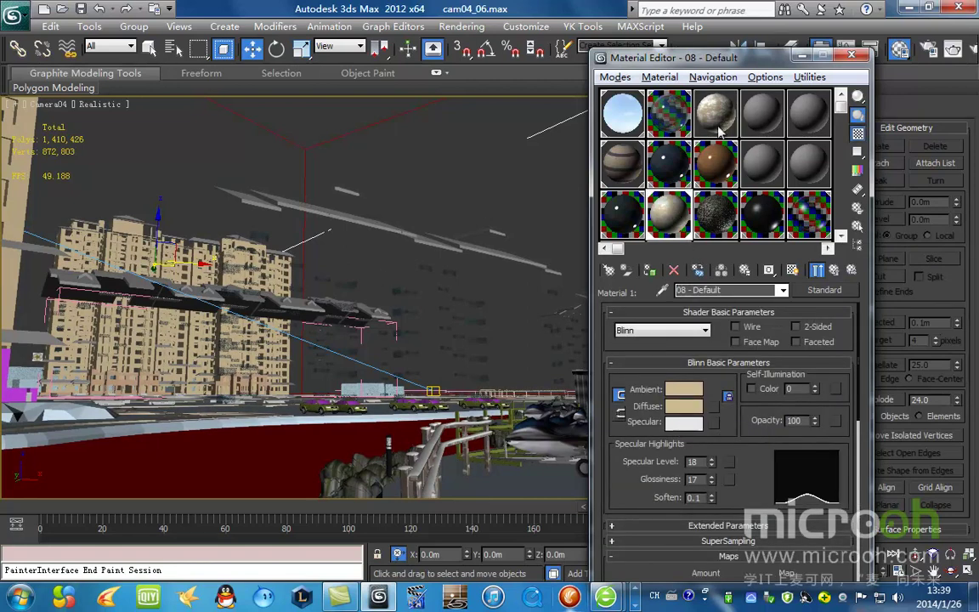
Select all objects using the 08 - Default material and hide them.
left_click(856, 223)
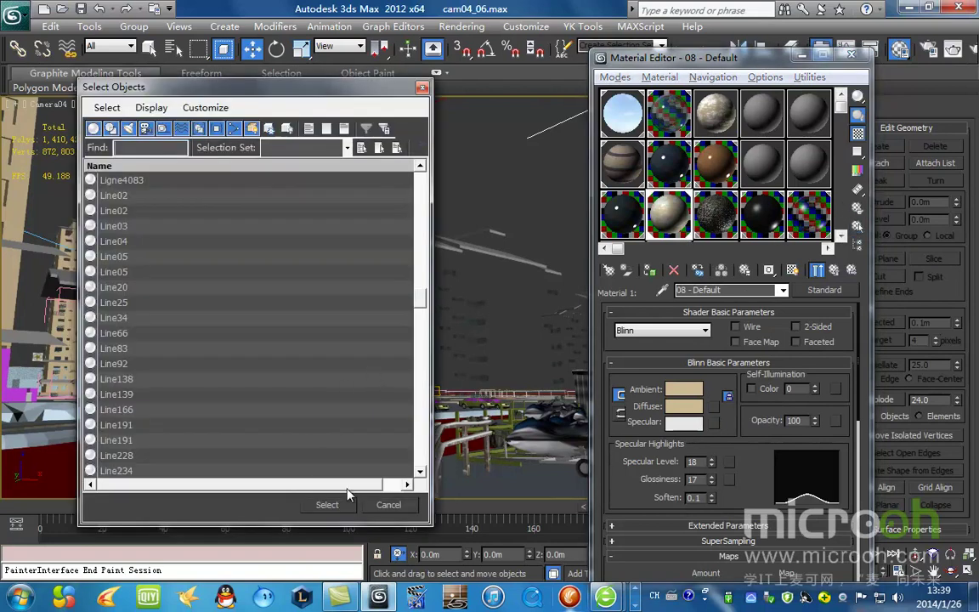
left_click(329, 505)
right_click(367, 275)
left_click(378, 224)
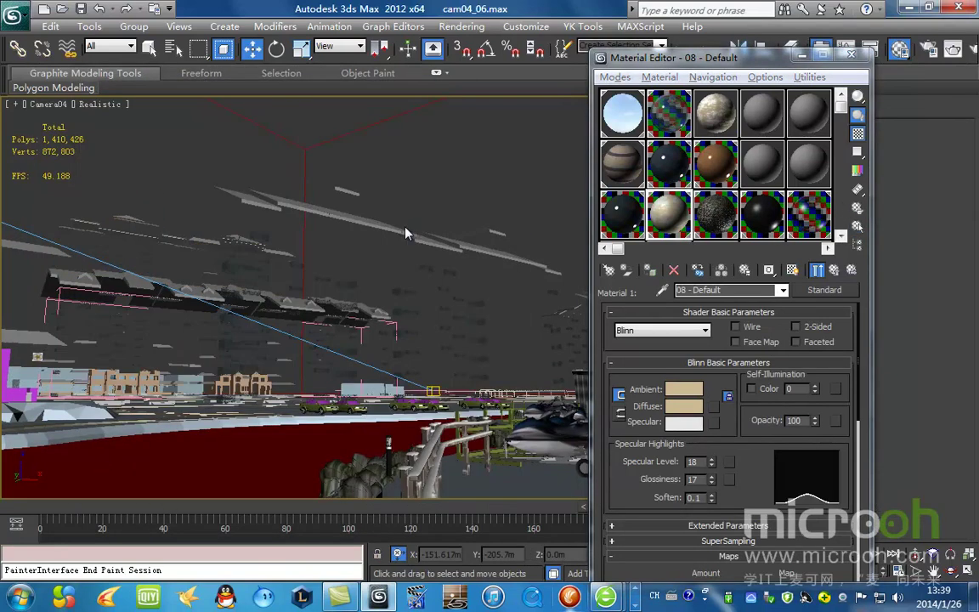
Select all objects using the dark rock material 09 - Default and hide them.
left_click_drag(646, 56, 676, 52)
left_click(756, 212)
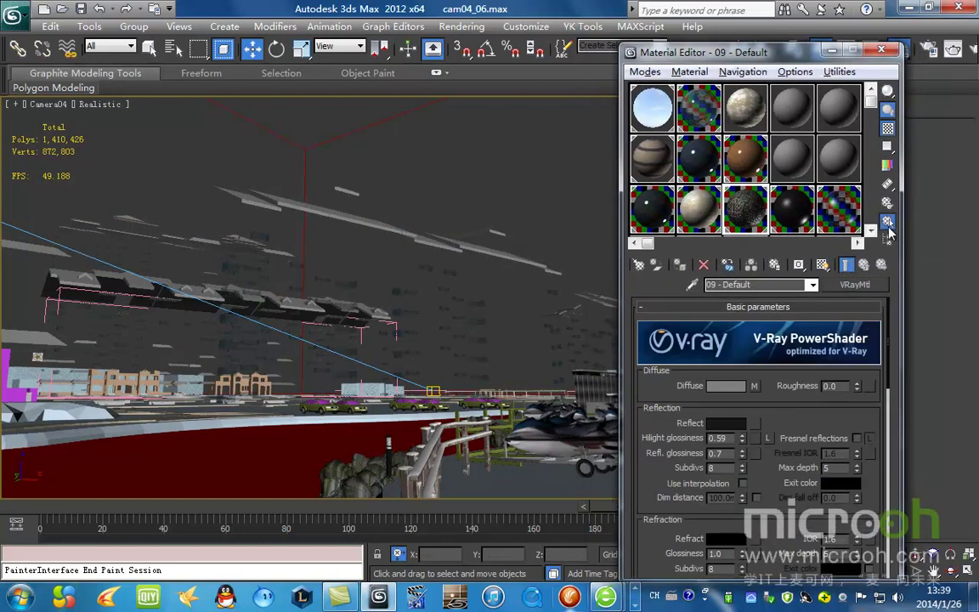
left_click(886, 221)
left_click(346, 506)
right_click(518, 300)
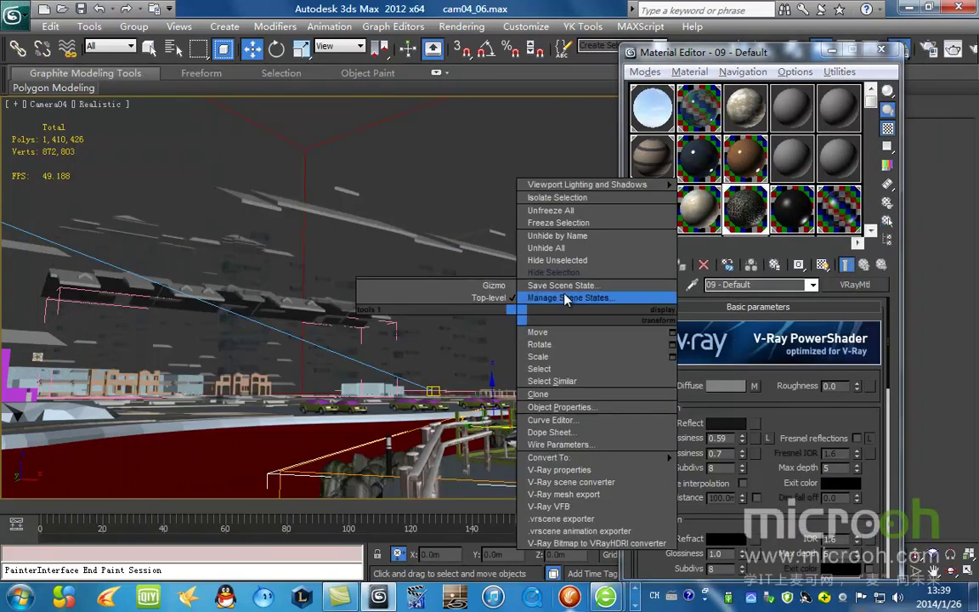
left_click(578, 271)
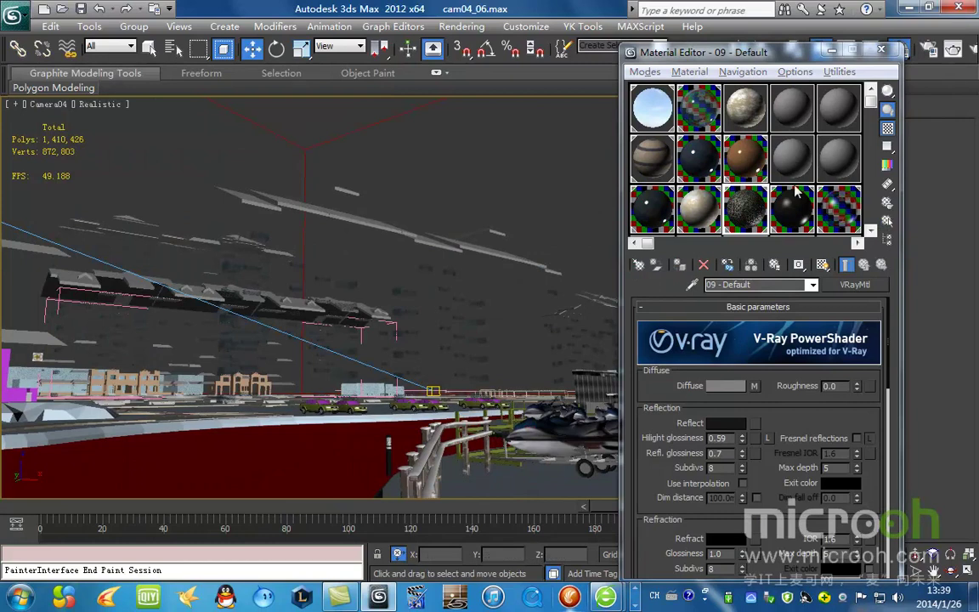
Sample the snow material 房顶上的雪 from the railing, isolate all objects using it, delete them and leave isolation.
left_click(792, 157)
left_click(693, 284)
left_click(406, 459)
left_click(888, 226)
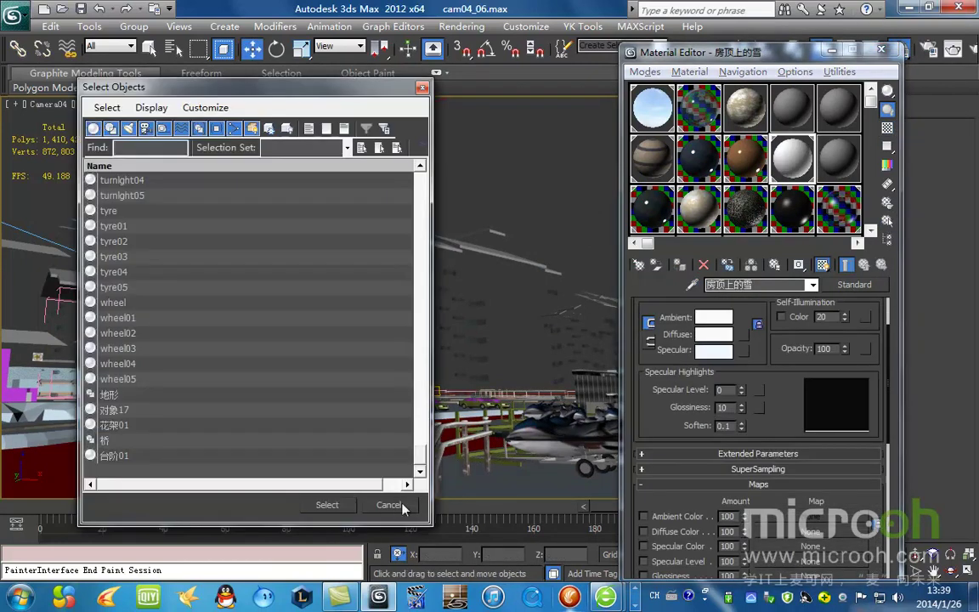
left_click(323, 502)
key("alt+q")
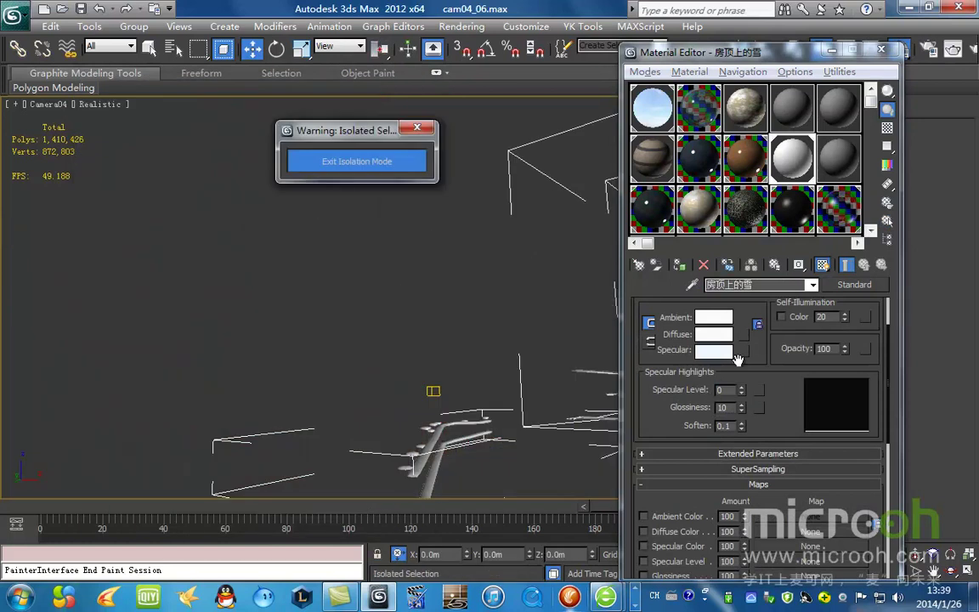
left_click(392, 162)
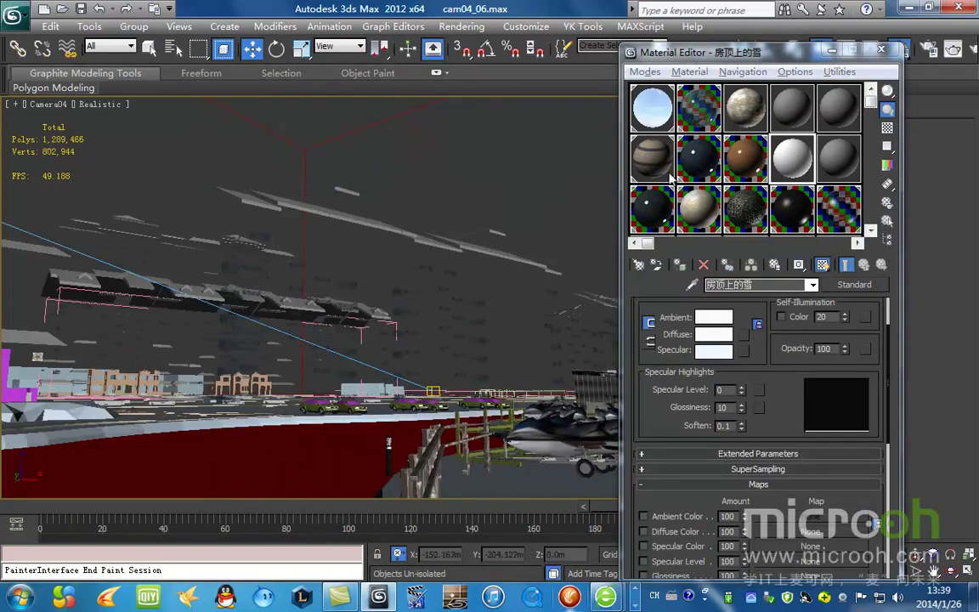
Sample the 停车位 material from the wooden railing, select all objects using it and isolate them in a close-up view.
left_click(692, 285)
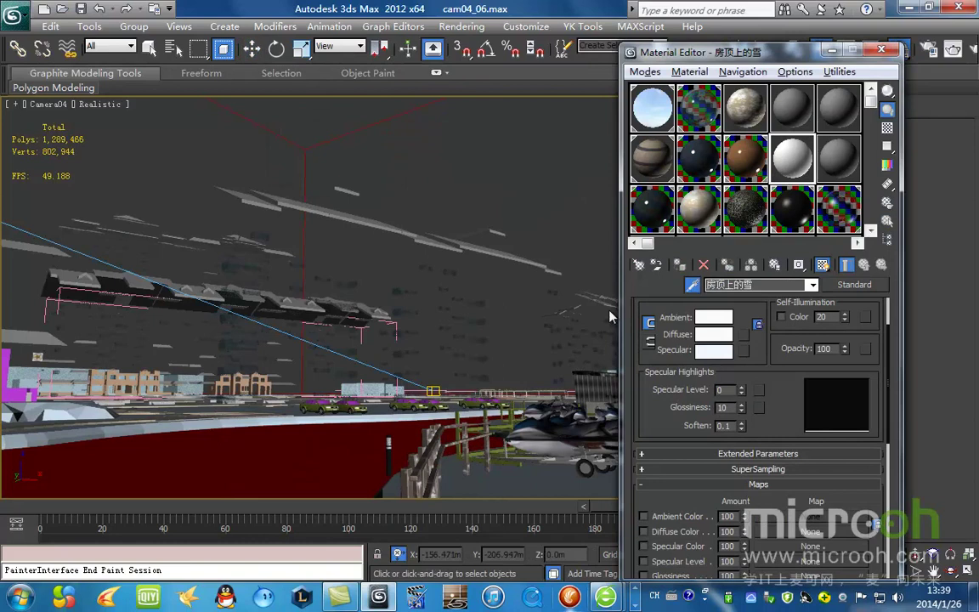
left_click(406, 448)
left_click(888, 222)
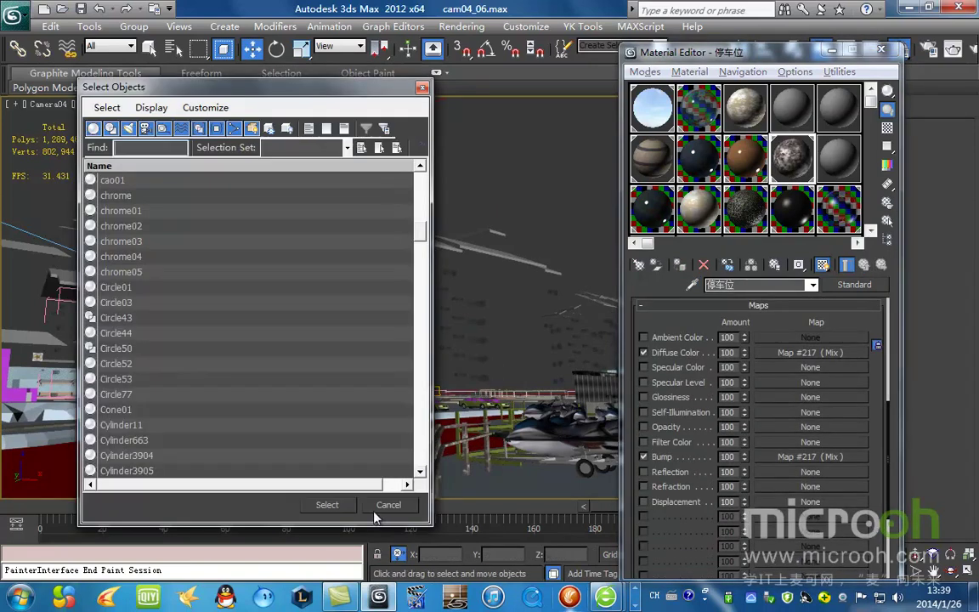
left_click(328, 505)
key("alt+q")
key("t")
key("z")
scroll(374, 300, "up", 4)
middle_click_drag(374, 299, 460, 229)
scroll(434, 340, "up", 4)
middle_click_drag(428, 339, 416, 311)
Look over the diffuse Mix map and basic parameters of 停车位, then leave isolation and hide the railing objects.
left_click(810, 352)
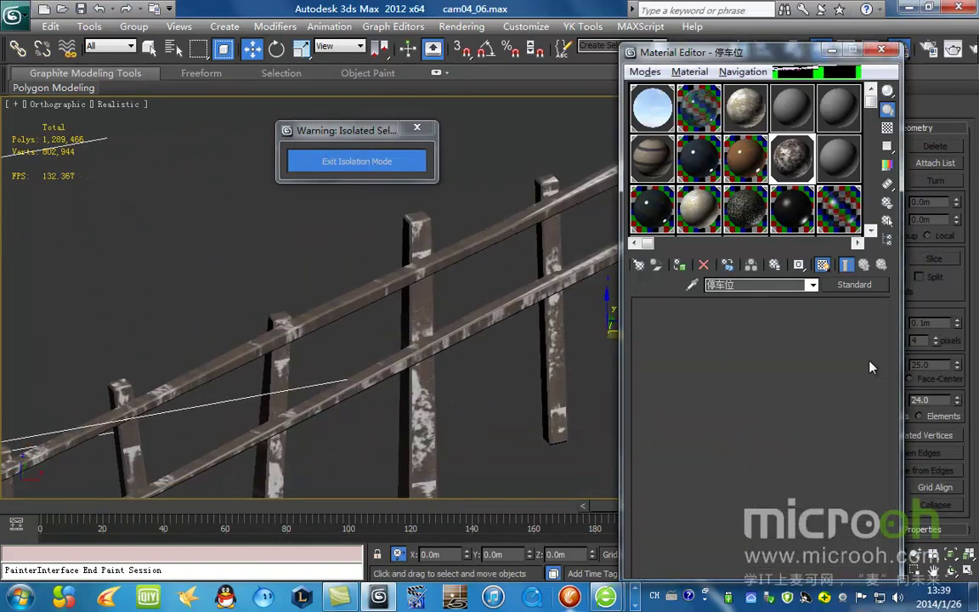
left_click(865, 265)
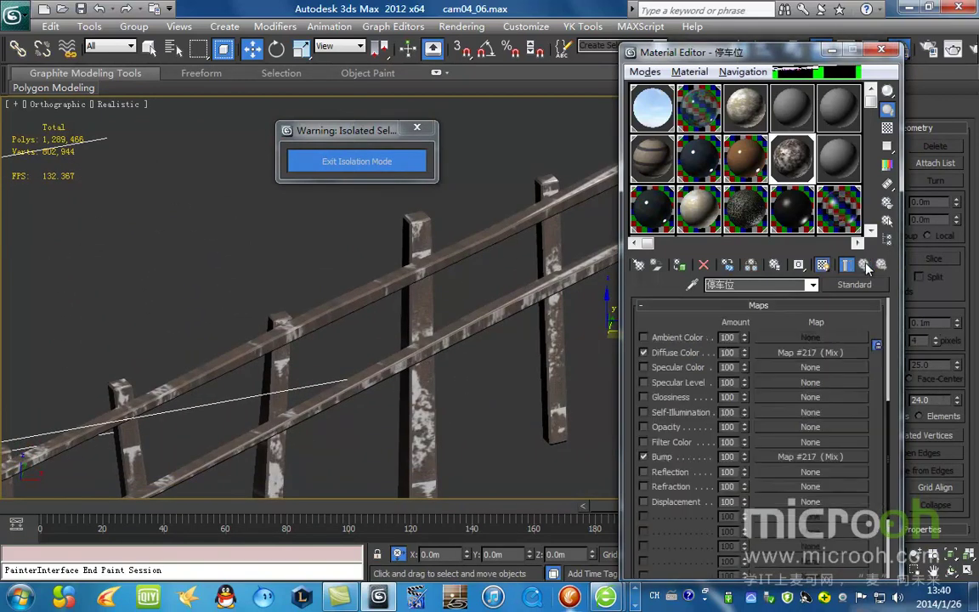
scroll(436, 355, "down", 3)
mouse_move(436, 355)
middle_mouse_down("alt")
mouse_move(573, 336)
mouse_move(434, 342)
middle_mouse_up("alt")
left_click_drag(887, 443, 889, 276)
left_click(350, 158)
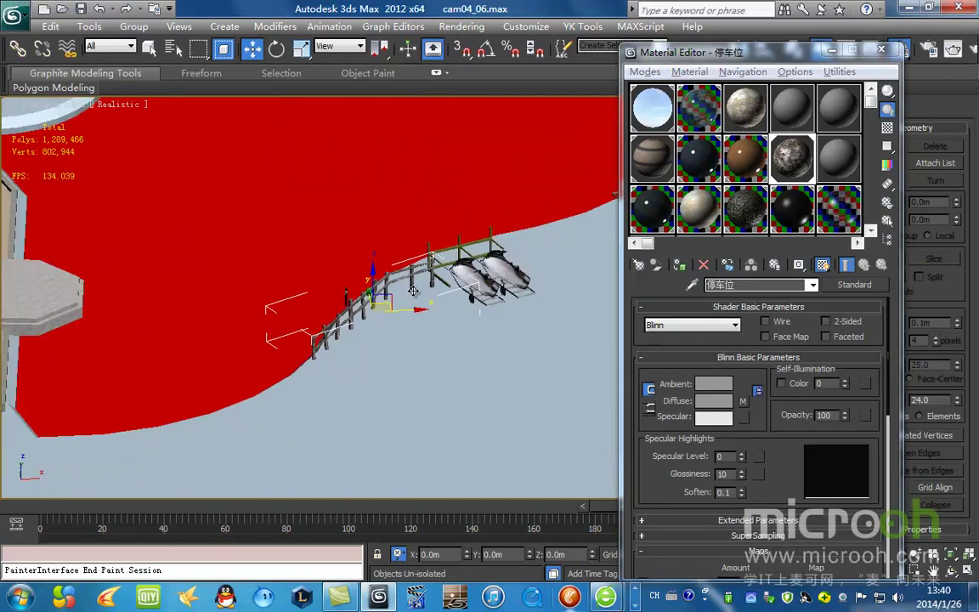
right_click(431, 246)
left_click(491, 208)
Return to the Camera04 view and move the animation to frame 200.
scroll(454, 281, "down", 5)
middle_click_drag(314, 298, 370, 311)
scroll(370, 311, "up", 2)
scroll(389, 309, "down", 2)
key("c")
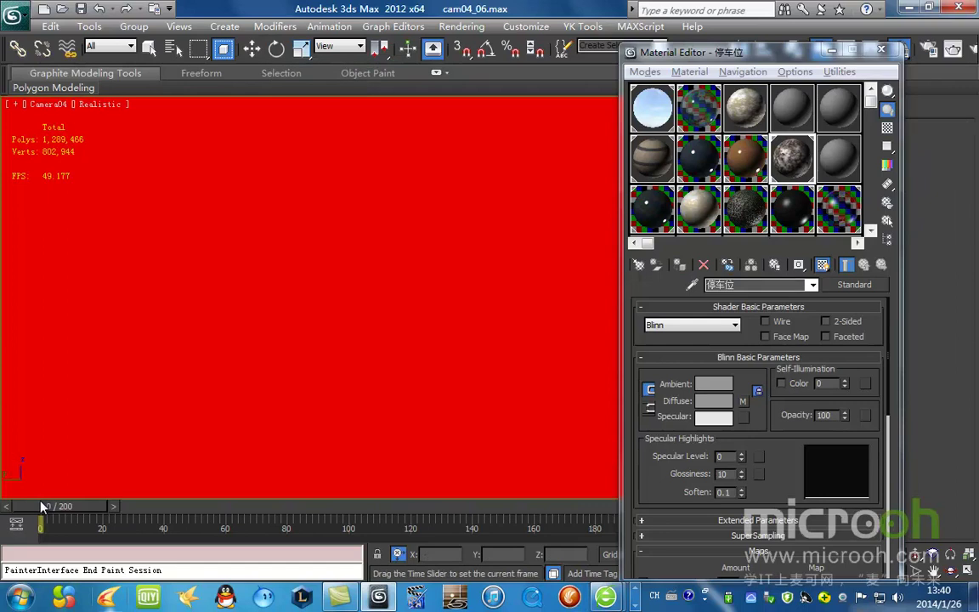
left_click_drag(48, 506, 753, 520)
Isolate the red water surface and assign the 05 - Default material to it.
left_click(794, 112)
left_click(328, 444)
key("alt+q")
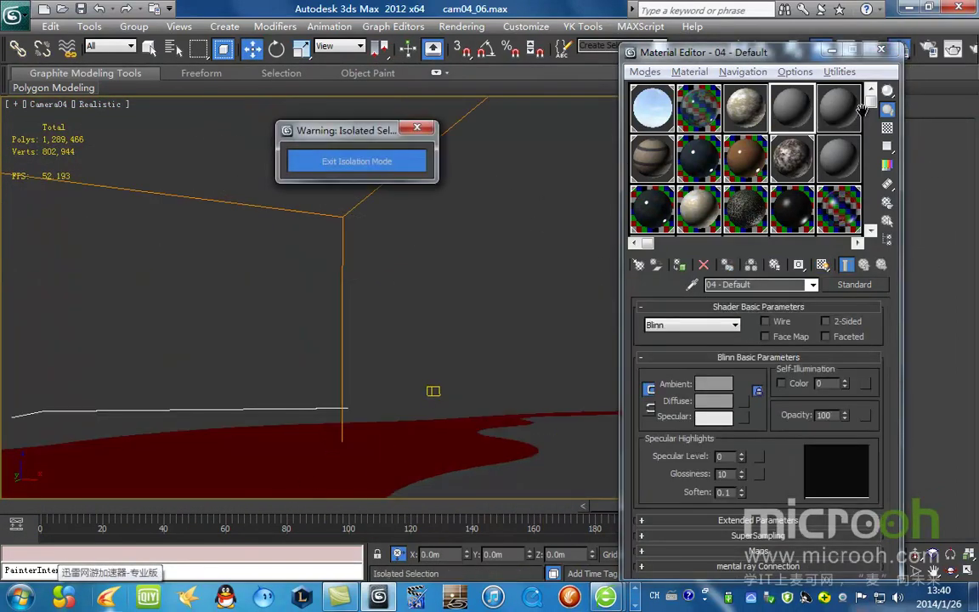
left_click(852, 118)
left_click(679, 266)
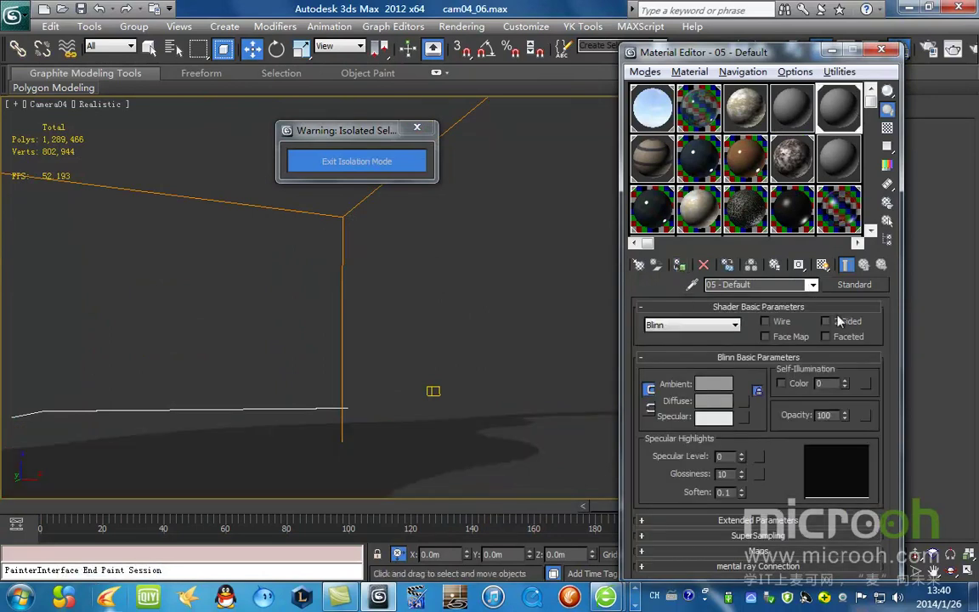
Change 05 - Default to a VRayMtl with a blue-gray diffuse color of RGB 128, 143, 151.
left_click(854, 284)
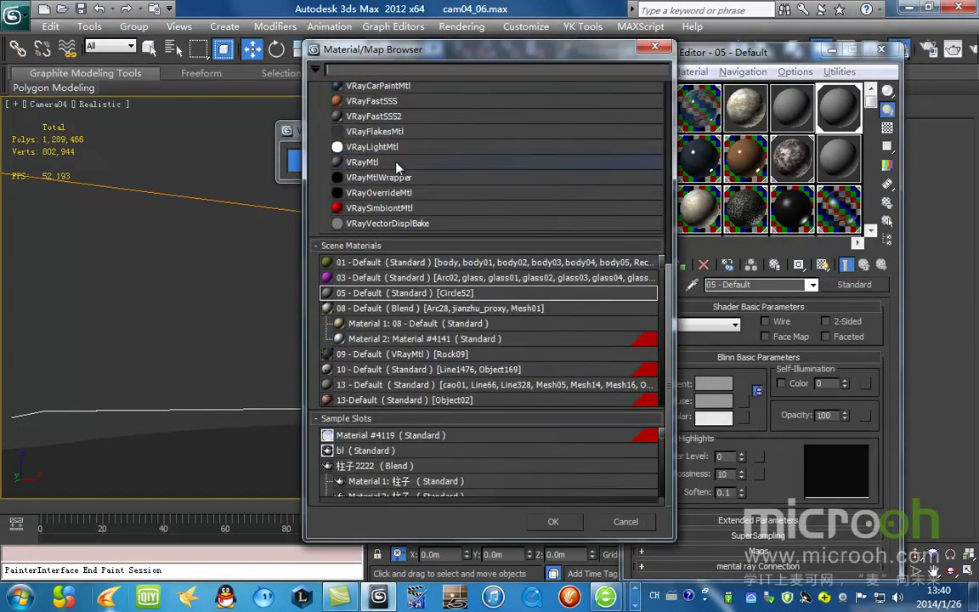
double_click(396, 164)
left_click(740, 390)
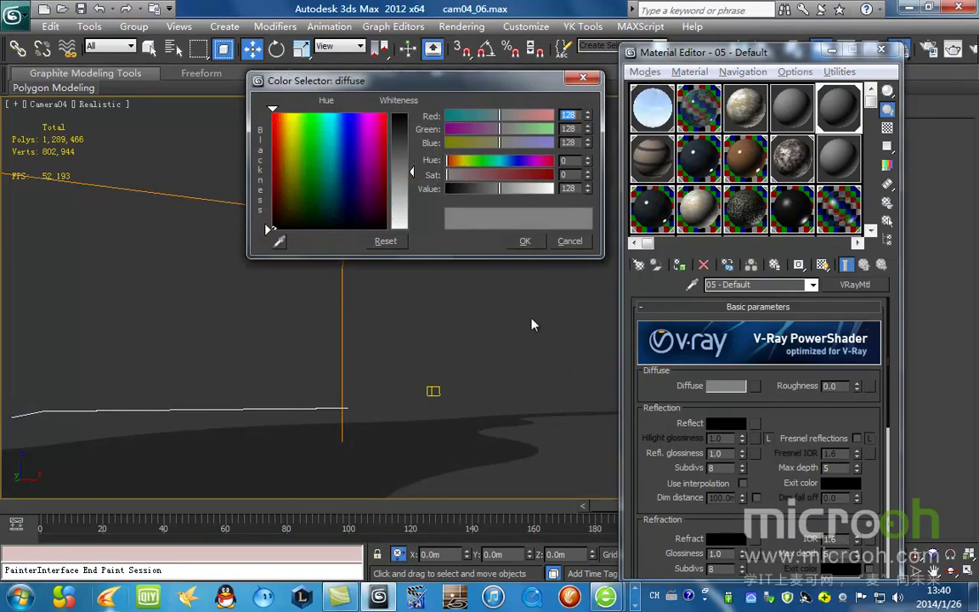
left_click(338, 209)
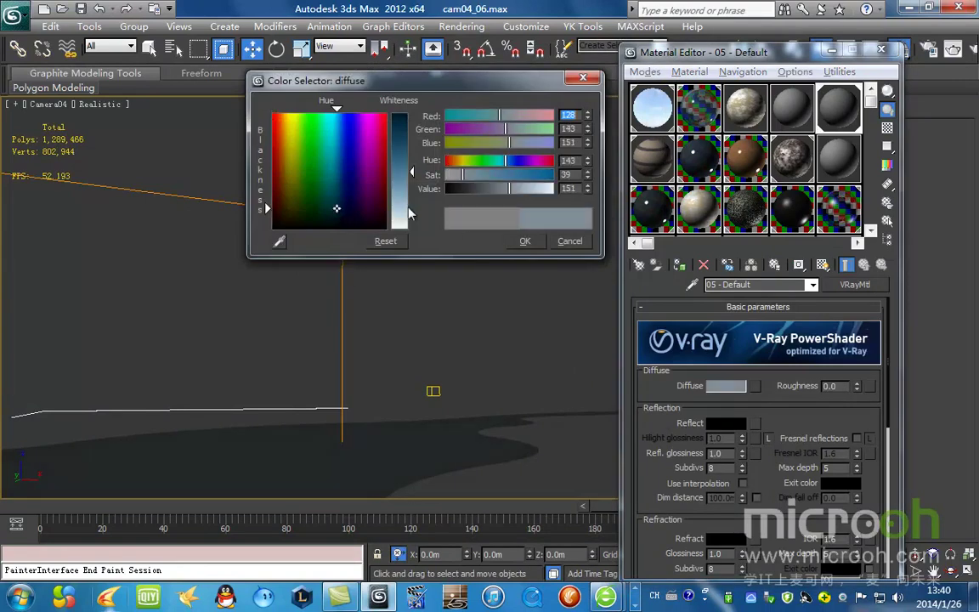
left_click(525, 240)
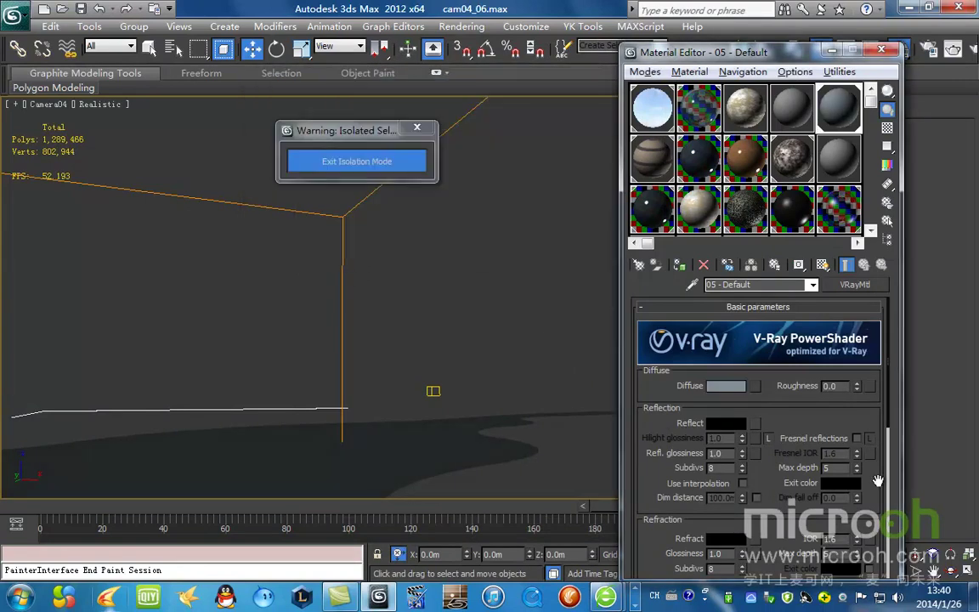
Keep the reflection color, turn on the sample background for 05 - Default and open its enlarged preview.
left_click(724, 424)
left_click(525, 241)
left_click(887, 128)
left_click(644, 267)
left_click_drag(383, 193, 489, 180)
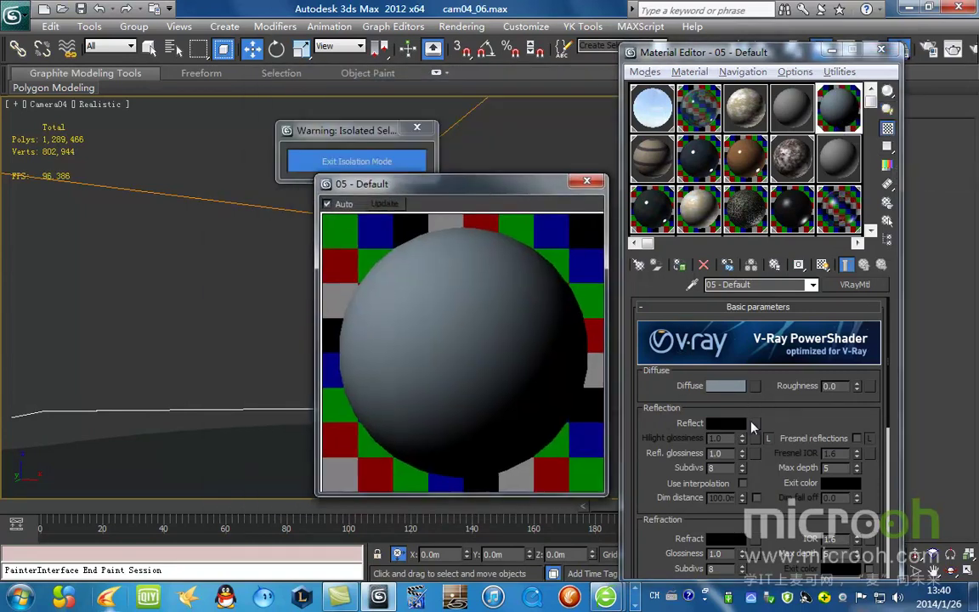
Add a Falloff map to the reflection of 05 - Default.
left_click(753, 386)
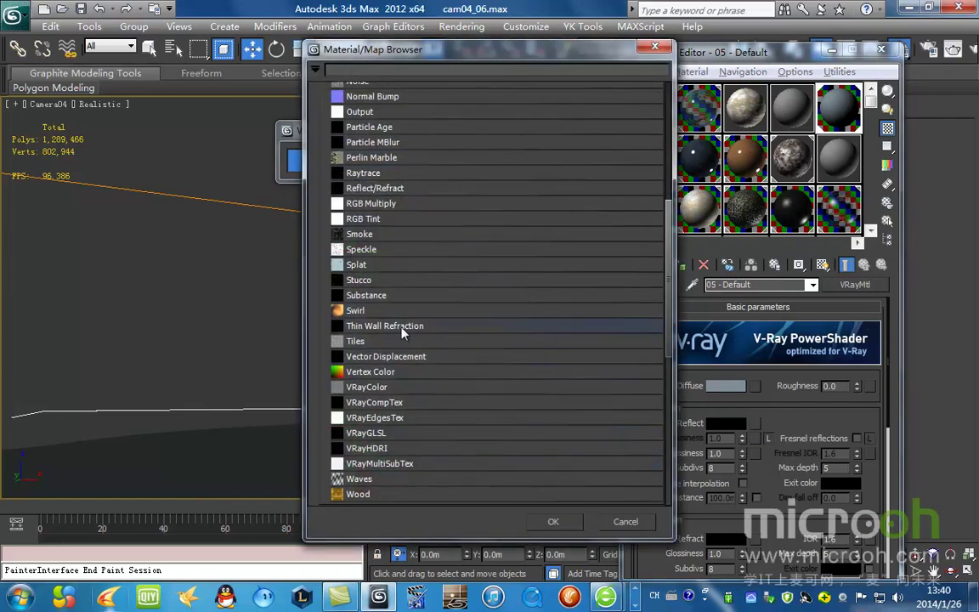
scroll(365, 243, "up", 5)
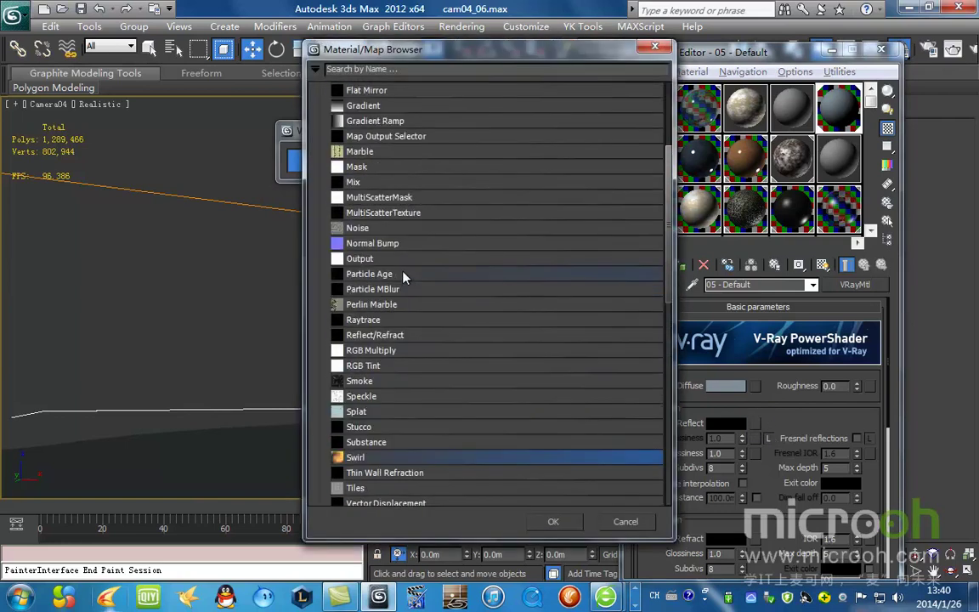
double_click(385, 130)
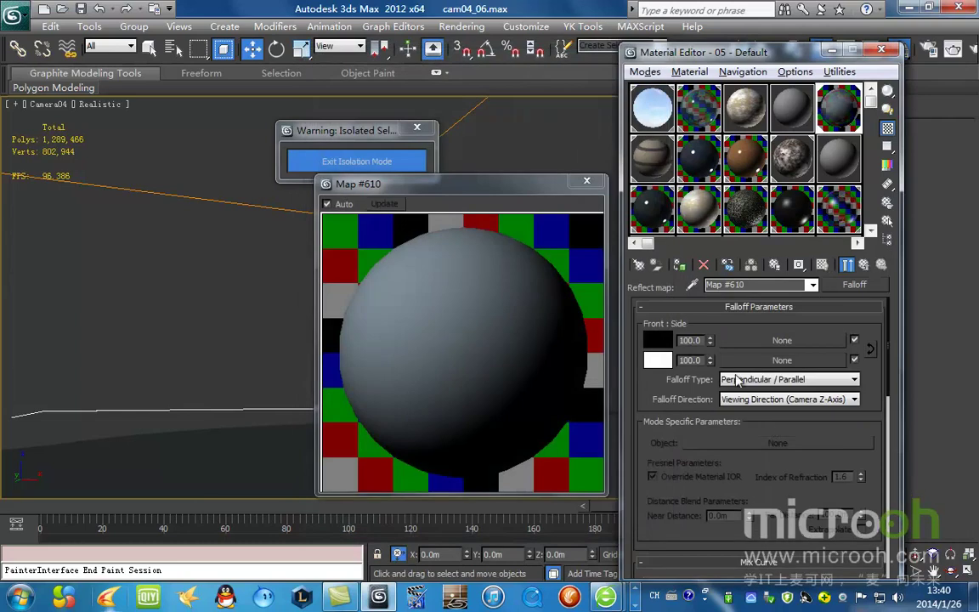
Turn both end points of the Falloff mix curve into Bezier corners and shape it into a steep S-curve.
scroll(889, 372, "down", 5)
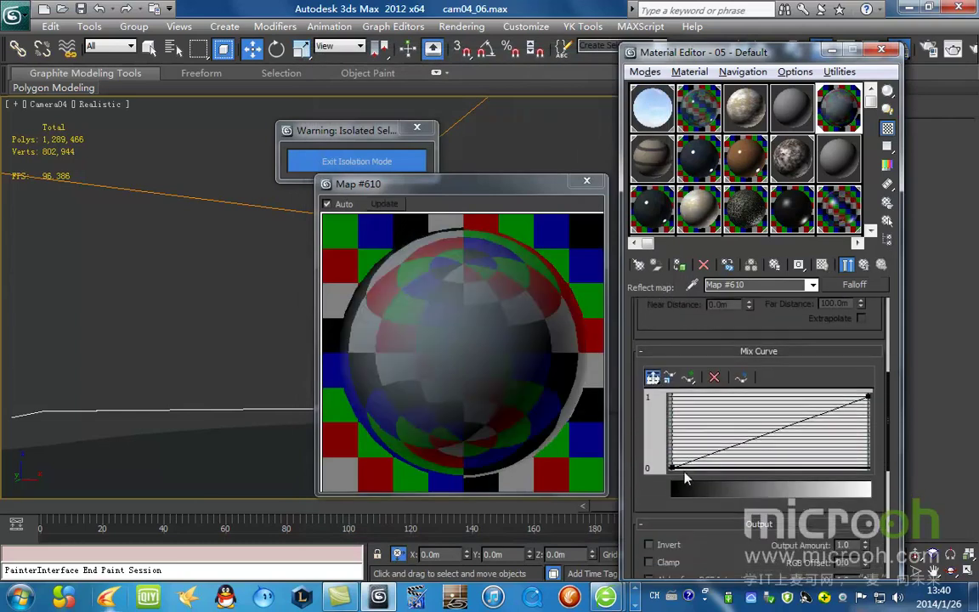
right_click(673, 466)
left_click(721, 514)
left_click_drag(677, 466, 773, 462)
right_click(867, 397)
left_click(875, 442)
left_click_drag(867, 397, 699, 394)
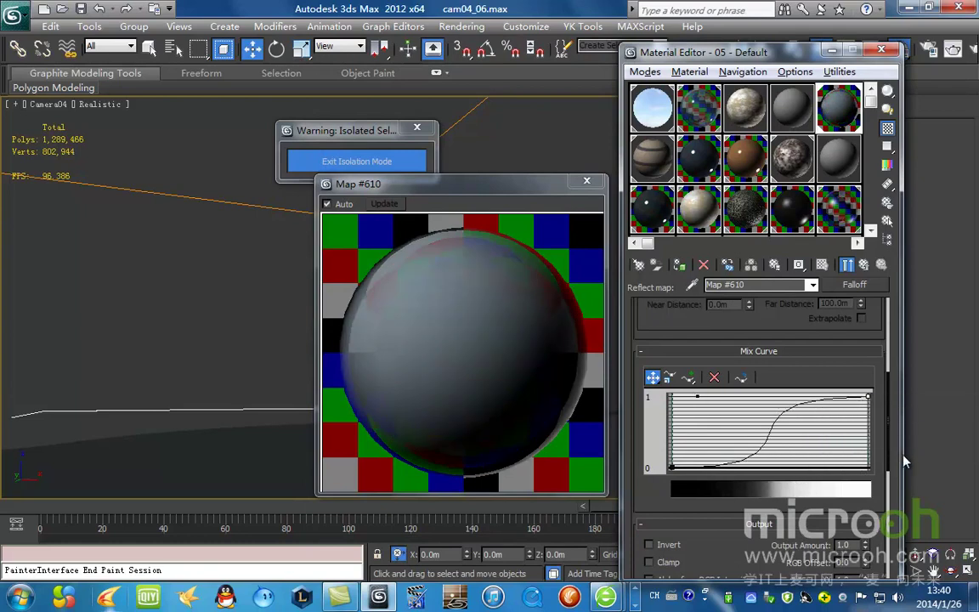
Set the refraction of 05 - Default to affect Color+alpha with an IOR of 1.333.
left_click(863, 265)
scroll(754, 412, "down", 5)
left_click(748, 501)
left_click(732, 518)
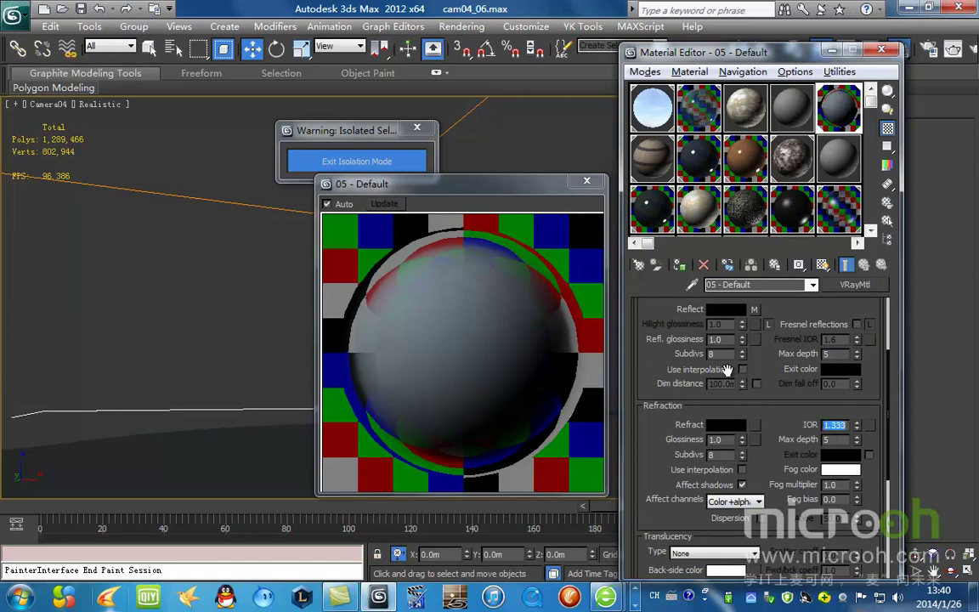
Set the refraction color of 05 - Default to a dark gray with a value of 27.
left_click(727, 424)
mouse_move(399, 119)
left_mouse_down()
mouse_move(399, 189)
mouse_move(399, 126)
left_mouse_up()
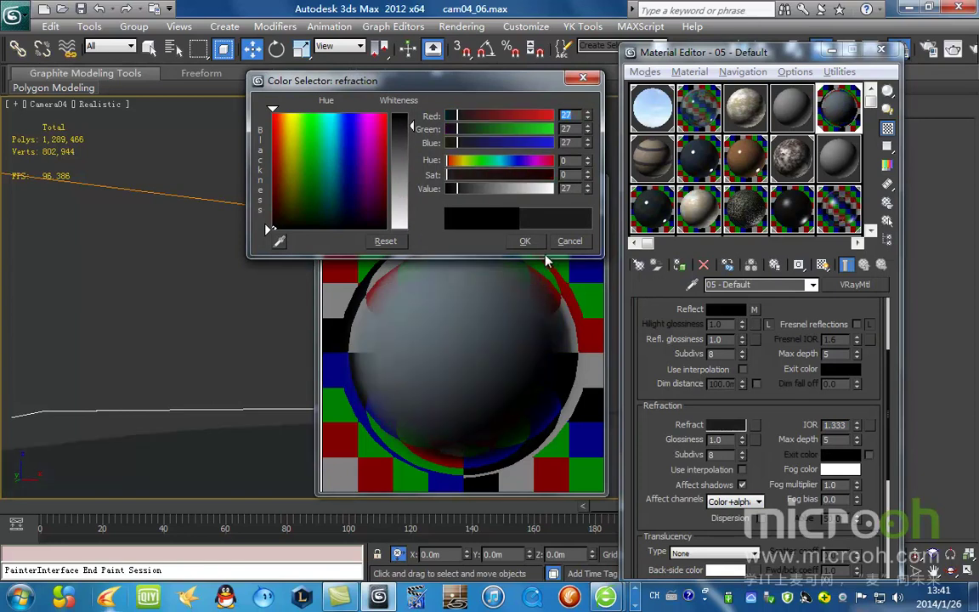
left_click(525, 240)
Add a Noise map to the bump of 05 - Default.
scroll(773, 364, "down", 3)
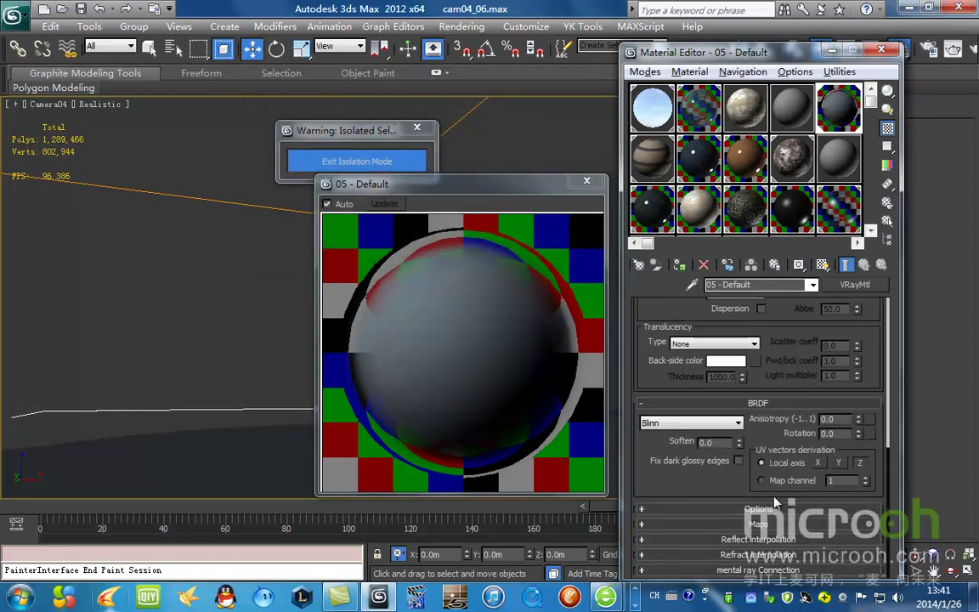
left_click(781, 525)
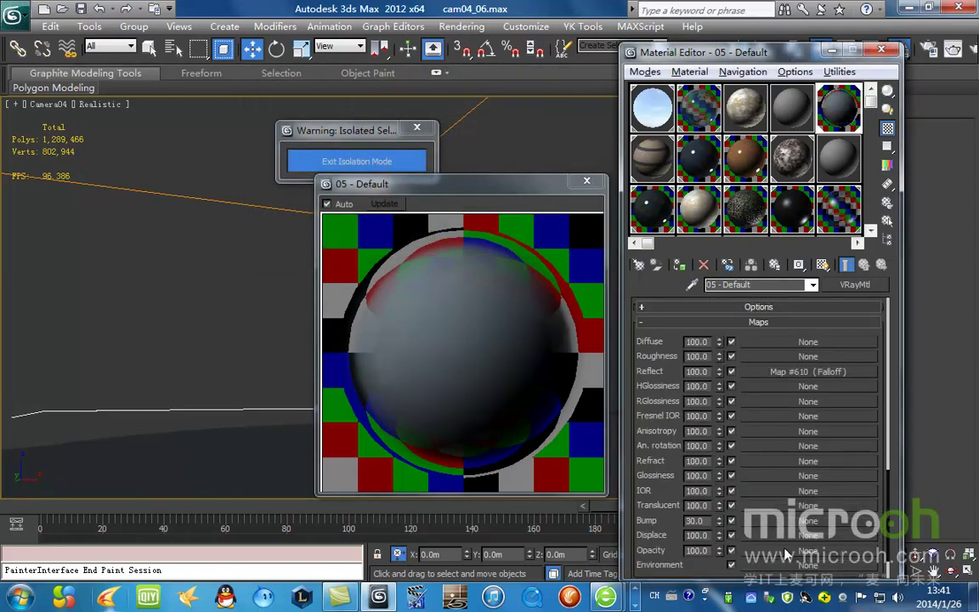
left_click(749, 521)
scroll(374, 219, "up", 3)
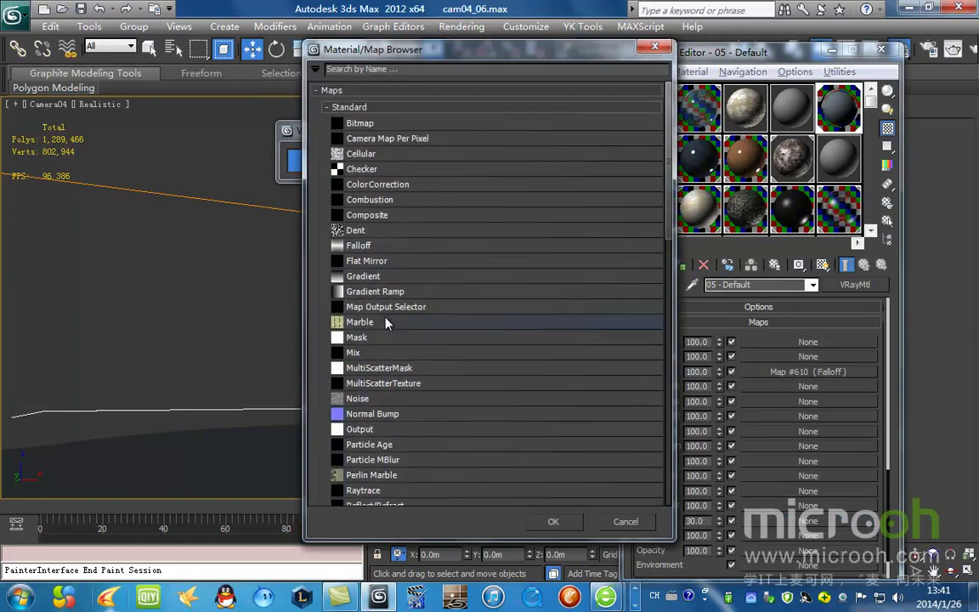
scroll(381, 355, "down", 3)
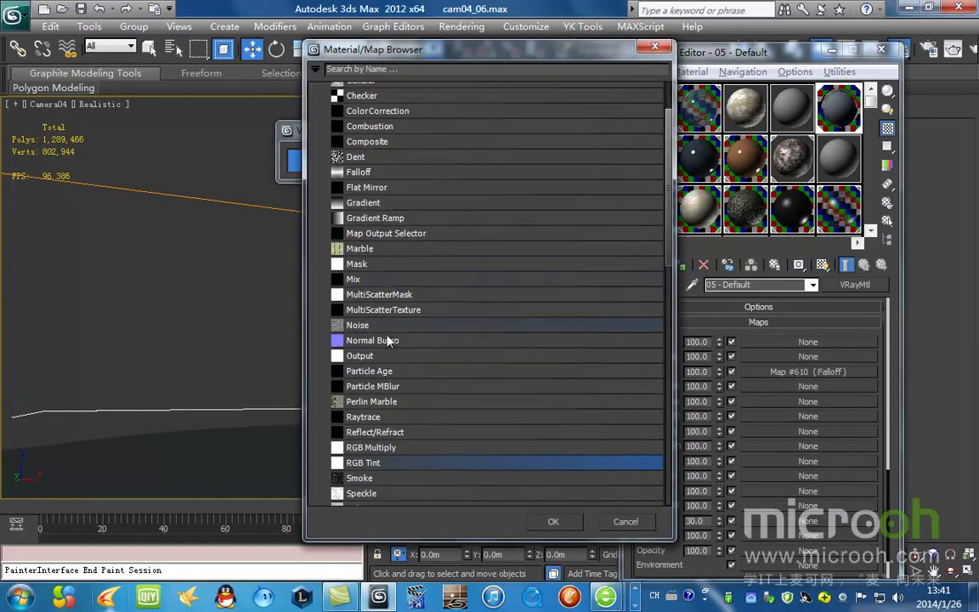
double_click(378, 327)
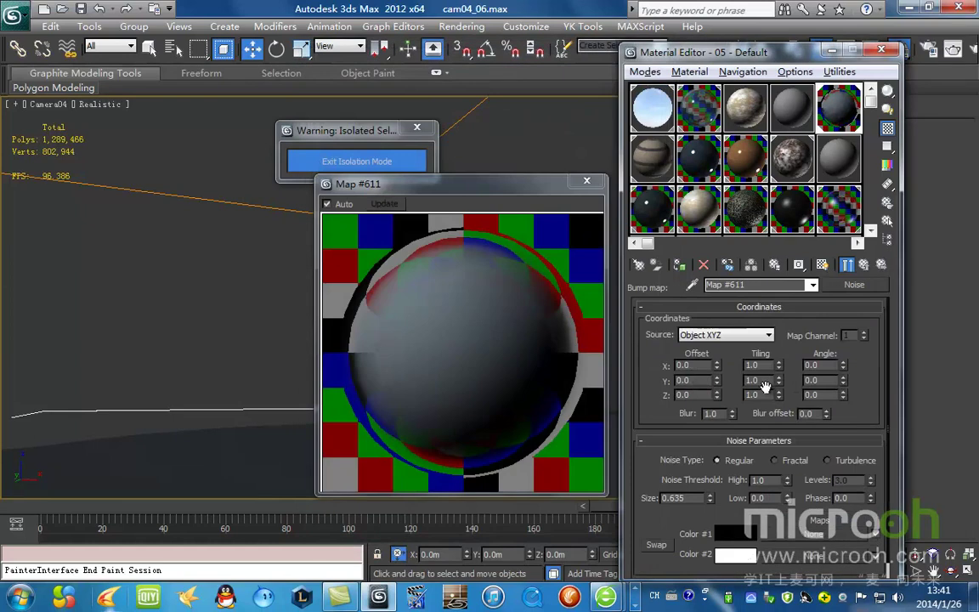
Set the bump amount of 05 - Default to 8 and leave isolation.
left_click(864, 264)
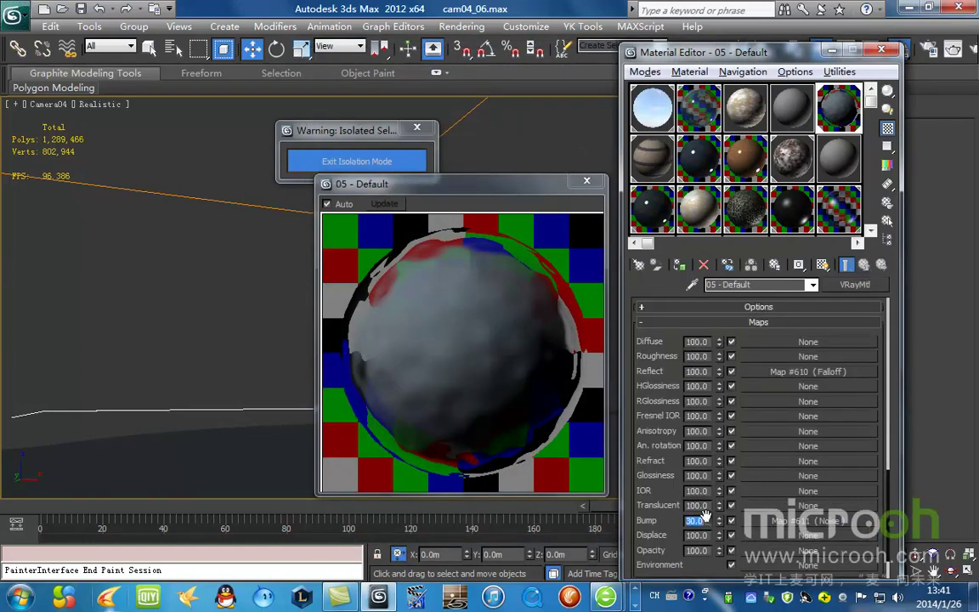
left_click_drag(449, 180, 294, 225)
left_click(431, 223)
left_click(401, 168)
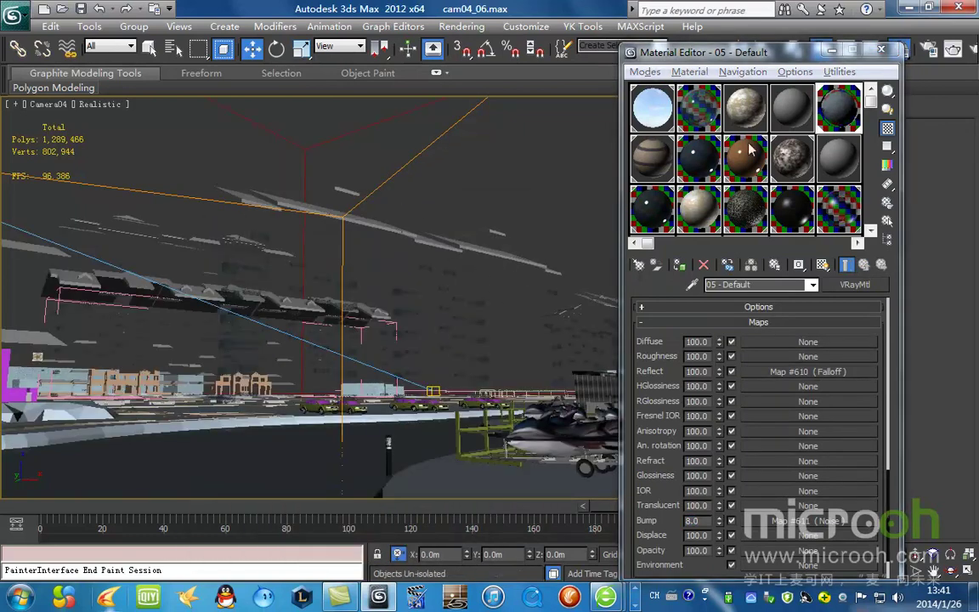
Locate the green rack frame beside the jet skis and assign the 停车位 material to it.
left_click_drag(748, 54, 803, 94)
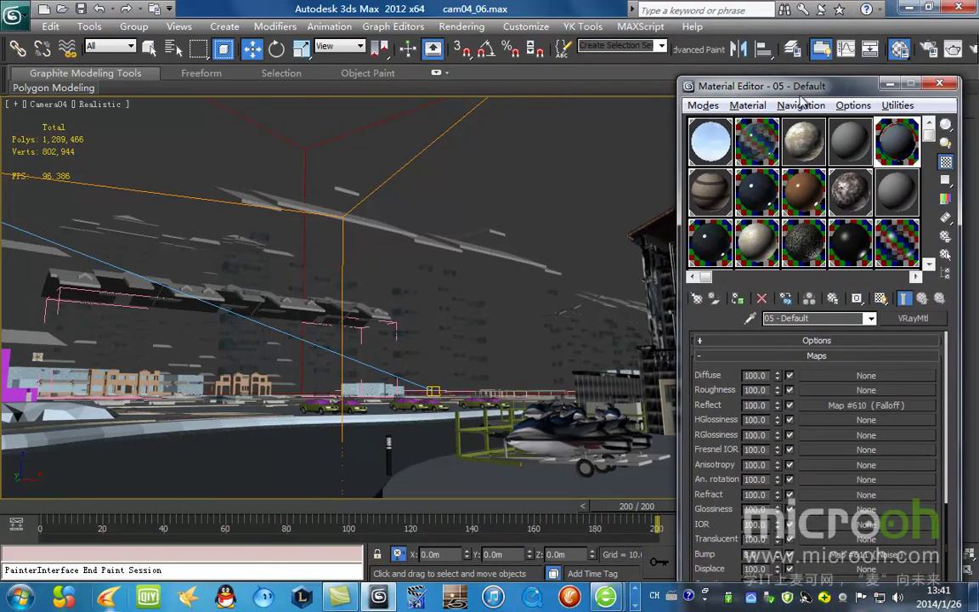
key("alt+q")
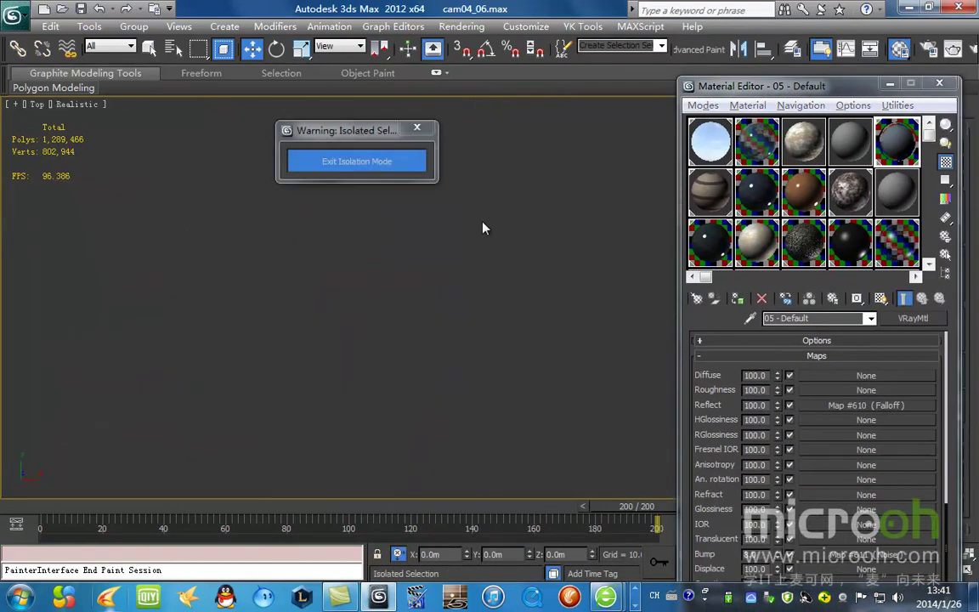
key("t")
left_click(380, 161)
mouse_move(401, 283)
middle_mouse_down("alt")
mouse_move(429, 297)
mouse_move(413, 299)
middle_mouse_up("alt")
scroll(435, 301, "up", 8)
scroll(435, 301, "down", 5)
left_click(850, 193)
left_click(738, 300)
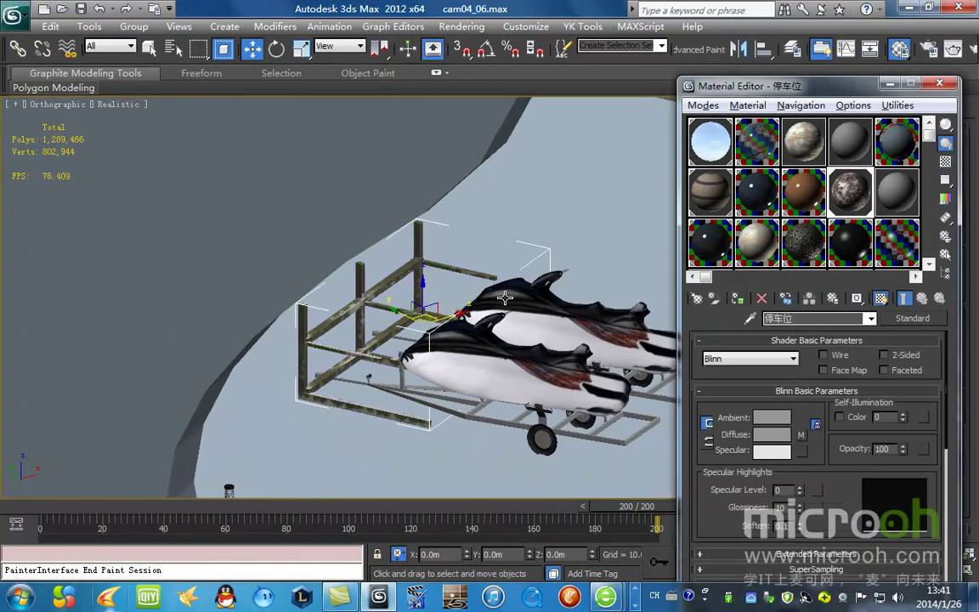
Examine the rack frames at the other jet-ski trailers along the shore, selecting the middle one.
scroll(459, 193, "down", 3)
middle_click_drag(460, 193, 340, 293)
scroll(442, 235, "up", 5)
middle_click_drag(442, 235, 167, 404)
left_click(380, 301)
scroll(382, 297, "down", 7)
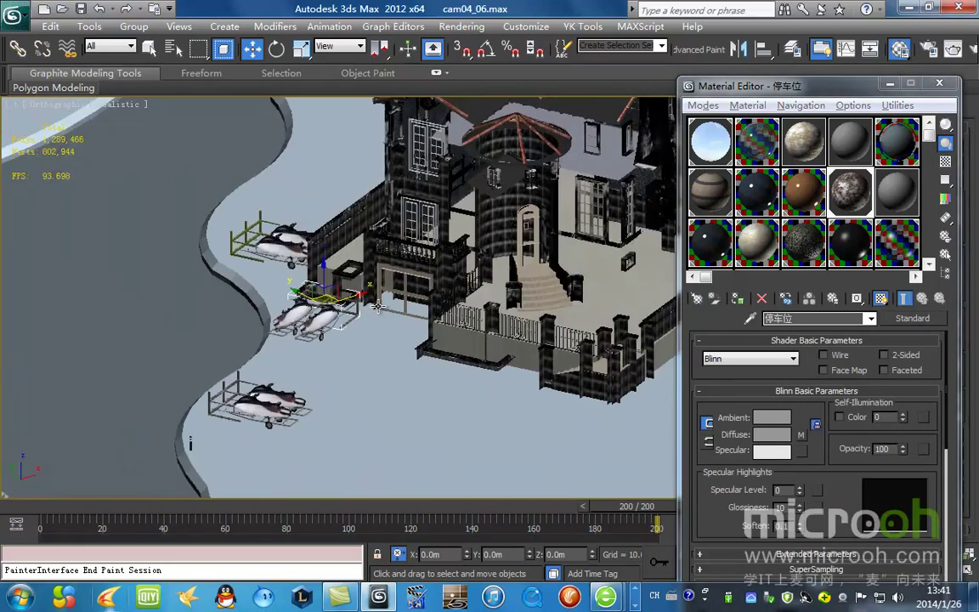
scroll(387, 310, "up", 4)
middle_click_drag(392, 322, 332, 278, "alt")
From the camera view, select the building's dark stone wall mesh, isolate it and frame it in a close-up orthographic view.
key("c")
left_click_drag(826, 97, 298, 64)
left_click(663, 298)
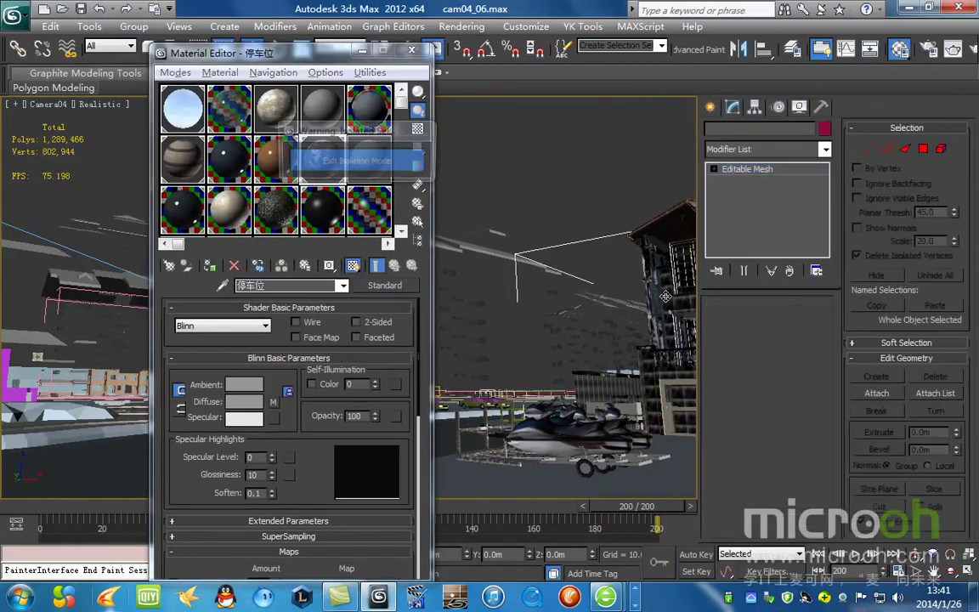
key("alt+q")
left_click(362, 52)
key("t")
key("z")
middle_click_drag(365, 364, 398, 241, "alt")
middle_click_drag(310, 390, 396, 368)
scroll(396, 368, "up", 9)
middle_click_drag(452, 398, 451, 340)
scroll(452, 335, "down", 3)
Reopen the Material Editor and condense its sample slots.
key("m")
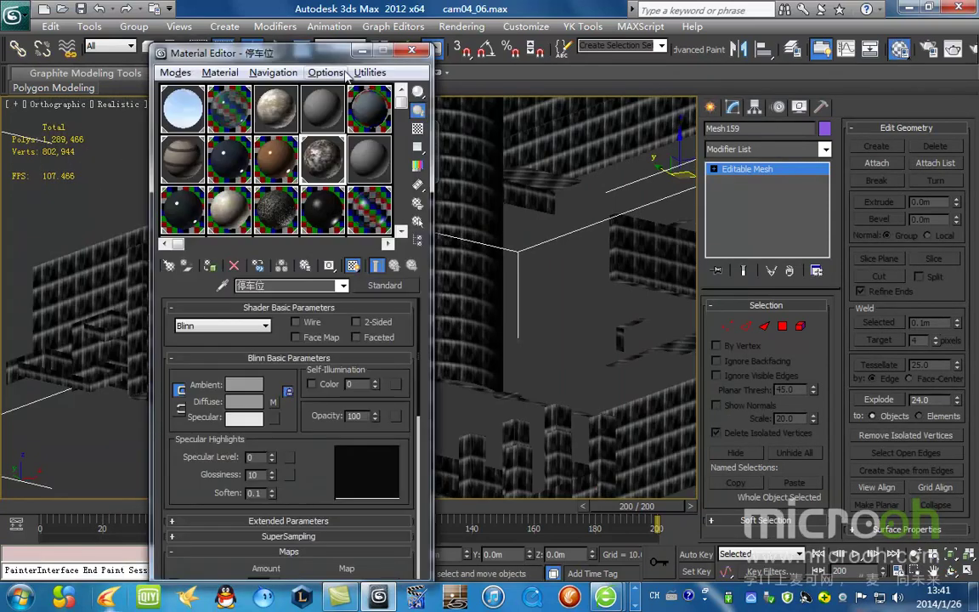
left_click(371, 72)
left_click(368, 165)
Sample the wall material 墙2 from the isolated building mesh into the unused 13 - Default slot.
left_click_drag(388, 60, 882, 69)
left_click(674, 219)
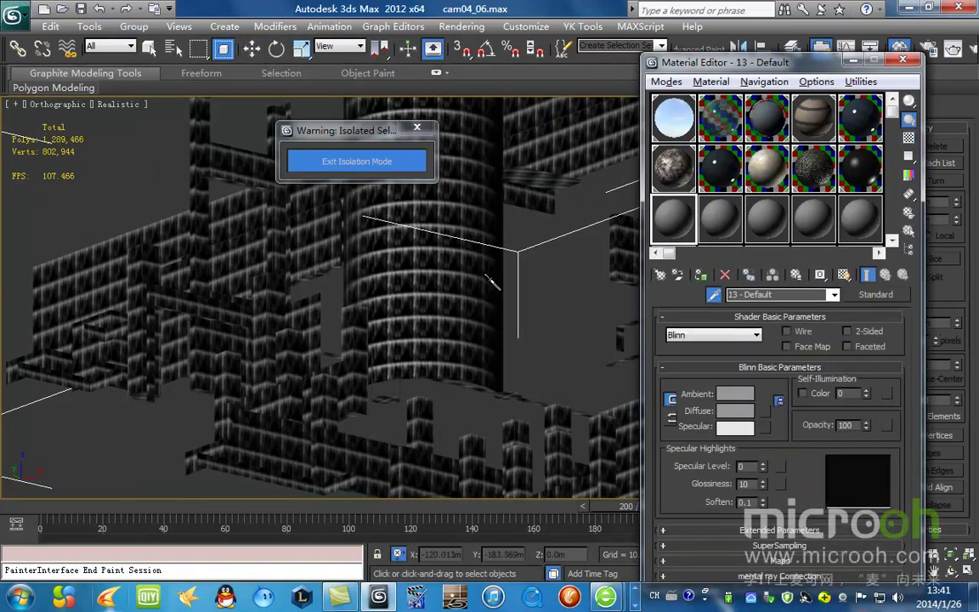
left_click(512, 276)
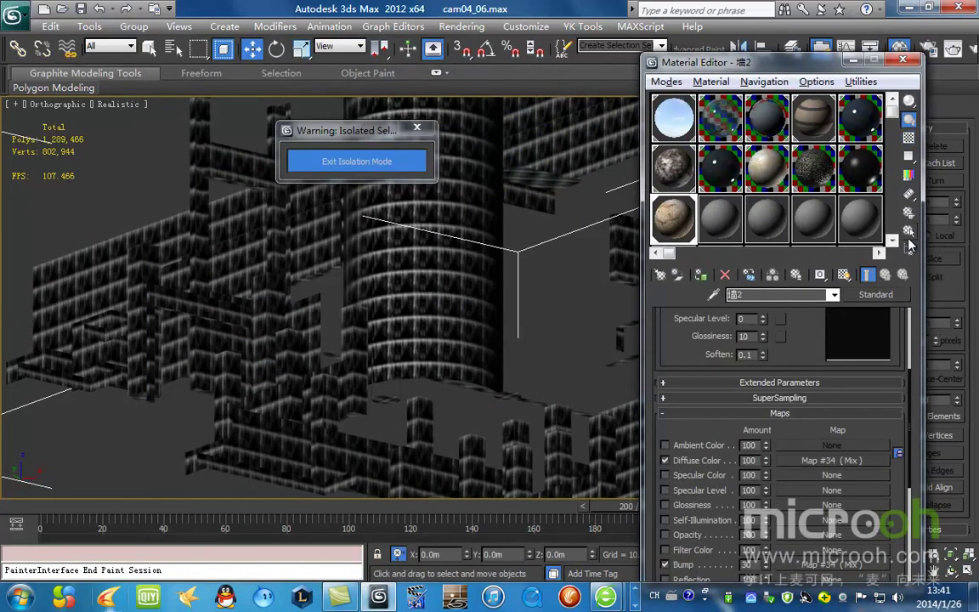
Select every object that uses the 墙2 wall material and frame the selection in the viewport.
left_click(908, 232)
left_click(326, 504)
key("z")
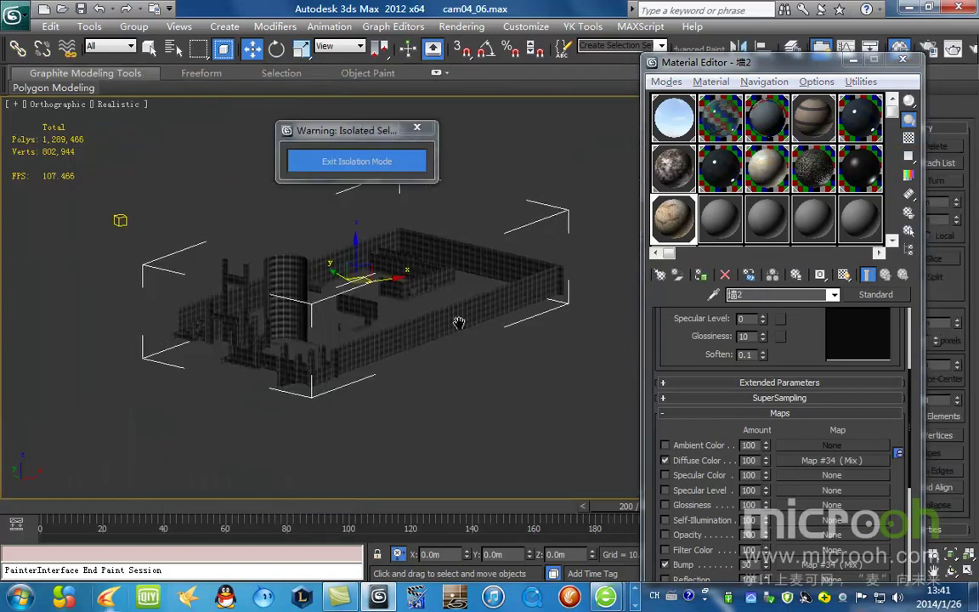
scroll(911, 459, "up", 5)
scroll(901, 485, "down", 10)
scroll(899, 476, "up", 3)
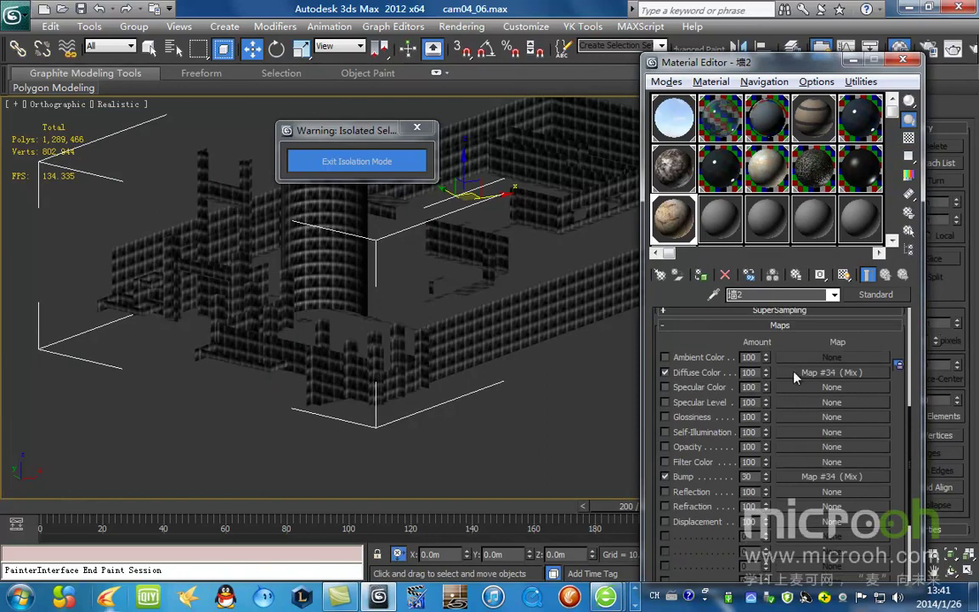
Examine the wall material's diffuse Mix map, viewing the mix-mask bitmap 城墙大通道.jpg and the nested stone texture pic114.jpg.
left_click(824, 373)
left_click(858, 397)
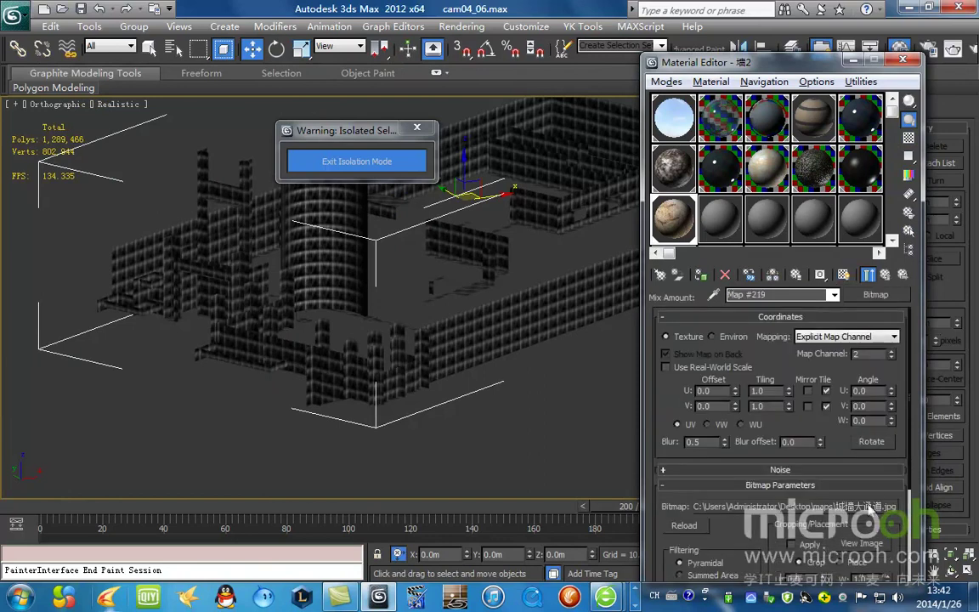
left_click(867, 543)
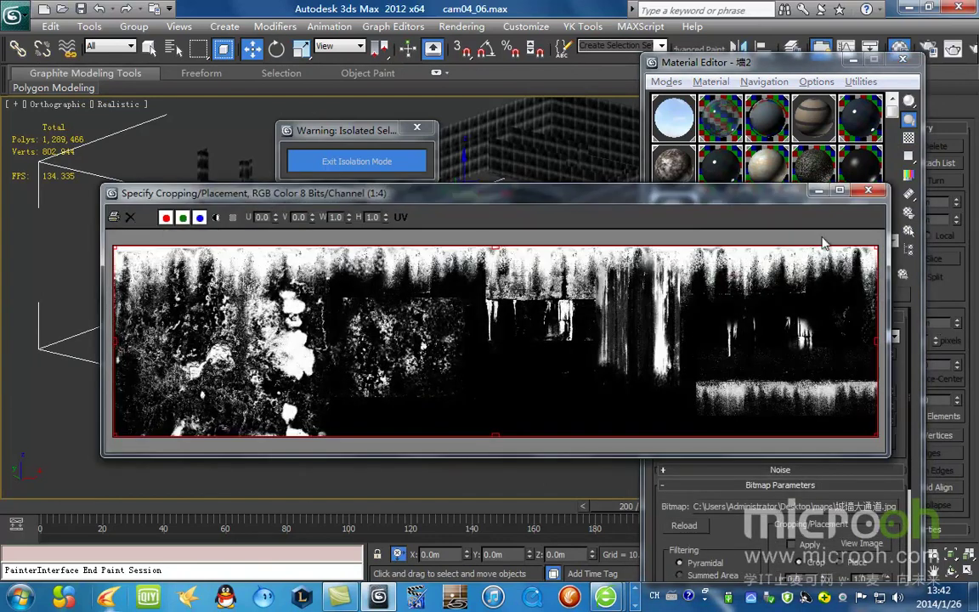
left_click(868, 190)
left_click(886, 275)
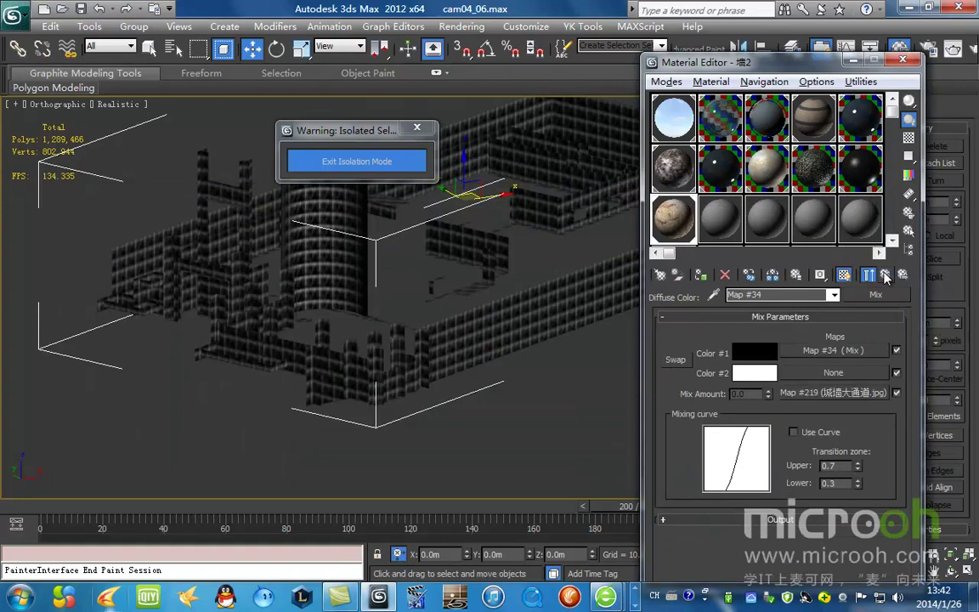
left_click(837, 350)
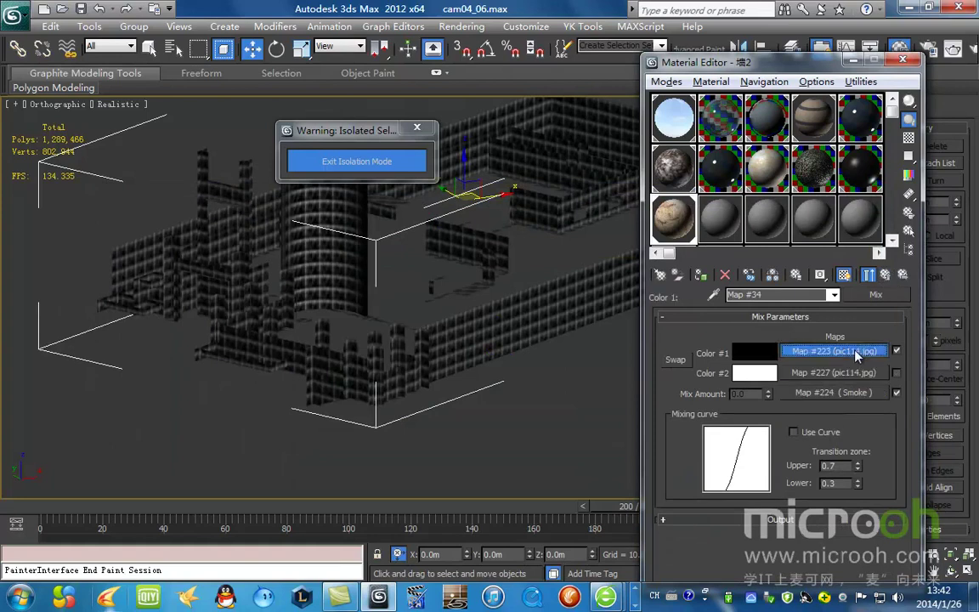
left_click(846, 352)
left_click(867, 548)
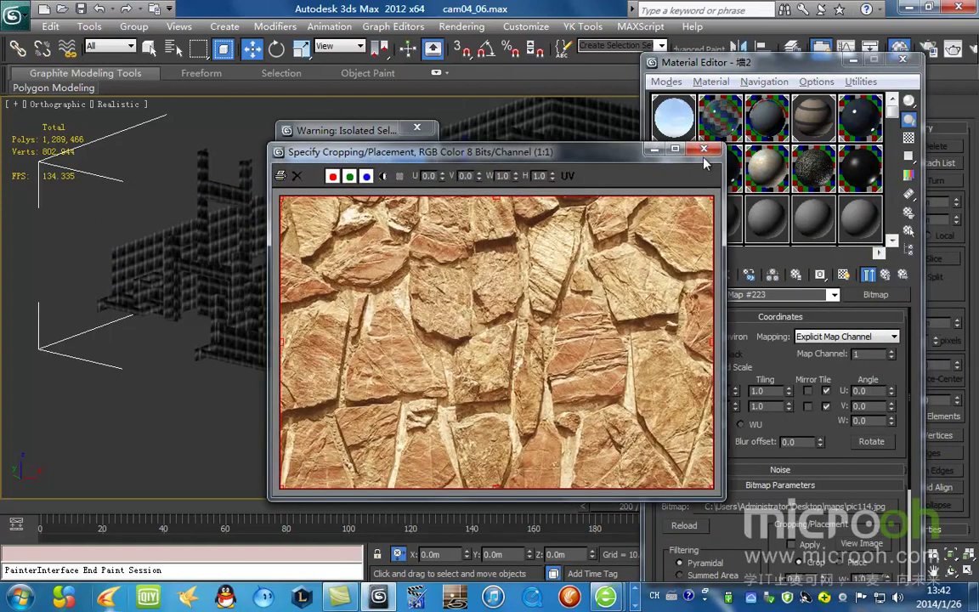
left_click(712, 153)
Close the Material Editor, exit isolation mode and hide the building's stone wall mesh.
left_click(903, 62)
left_click(349, 161)
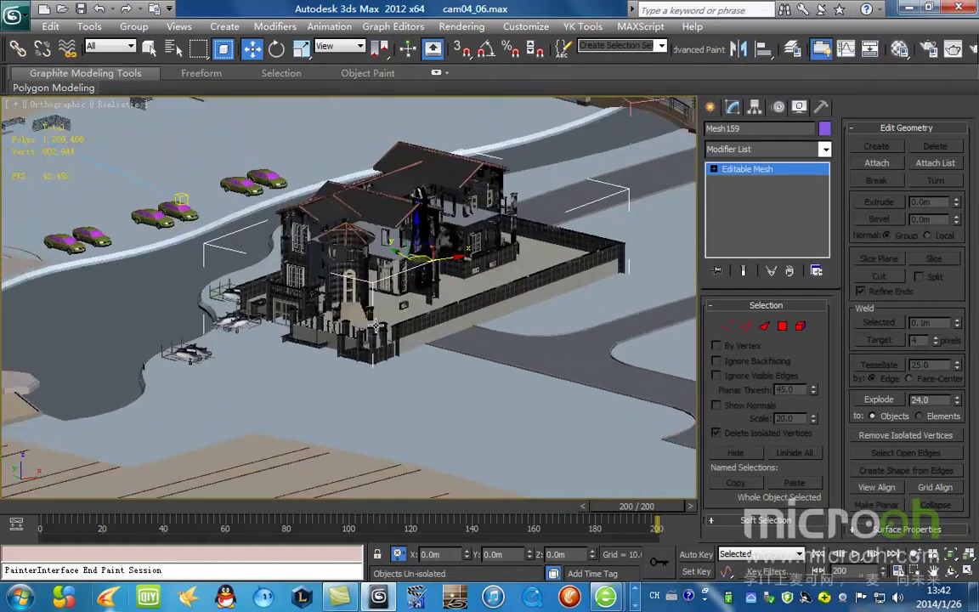
scroll(376, 325, "up", 2)
right_click(494, 263)
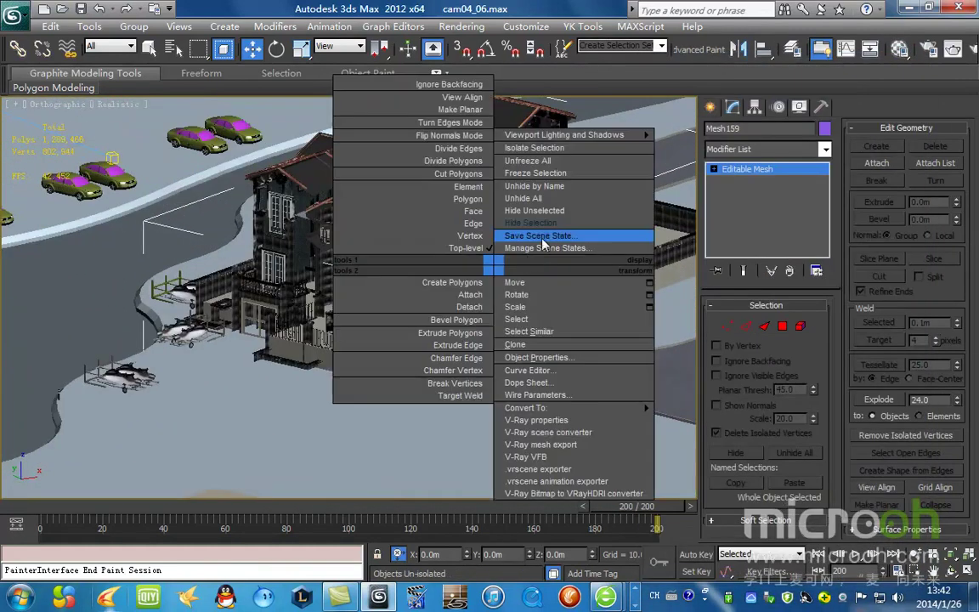
left_click(564, 222)
In wireframe display, select the rear jet-ski rack frame beside the shore and reopen the Material Editor.
middle_click_drag(203, 310, 340, 274)
scroll(340, 274, "up", 3)
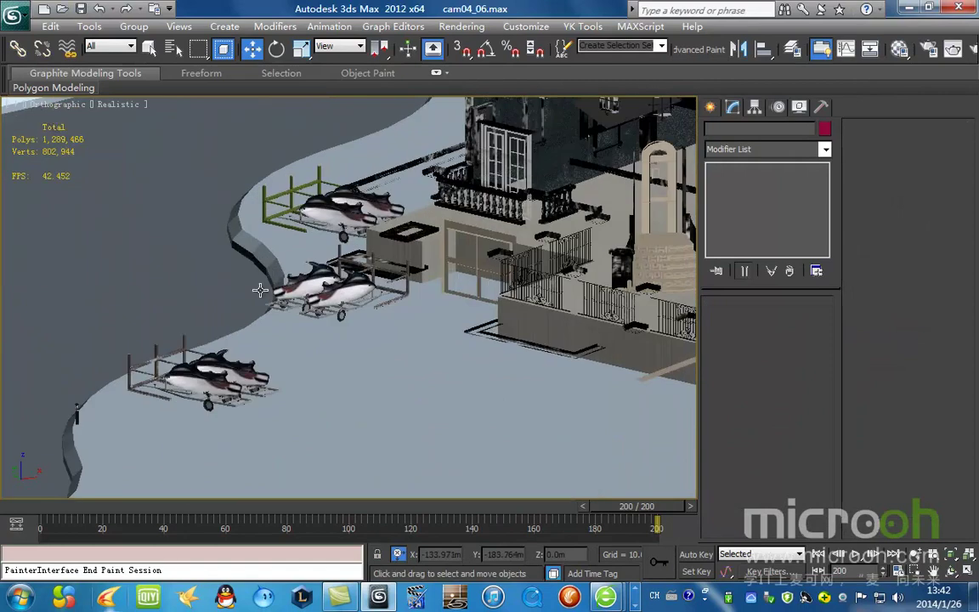
scroll(286, 330, "up", 3)
key("F3")
left_click(209, 284)
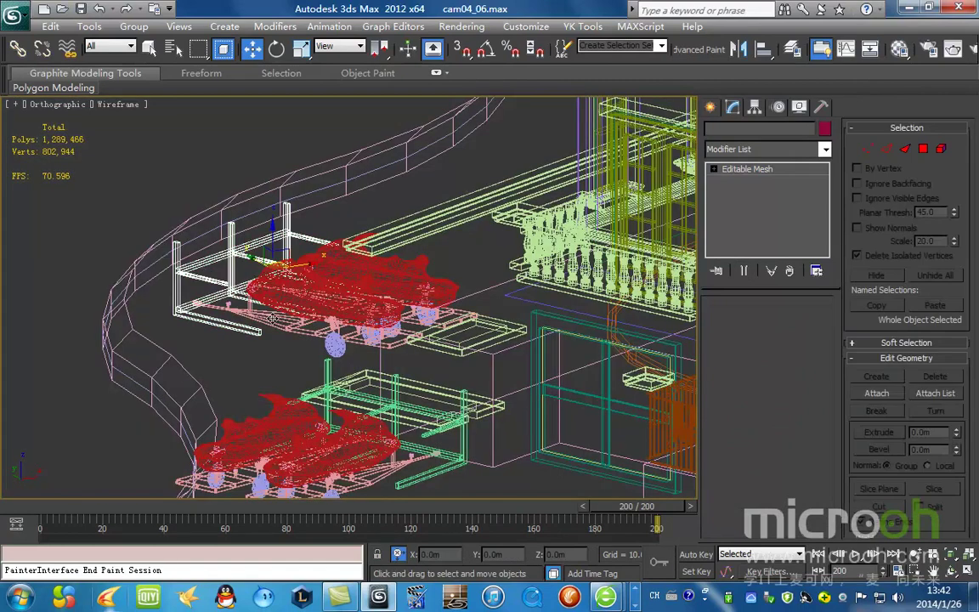
middle_click_drag(310, 338, 355, 253)
key("m")
key("m")
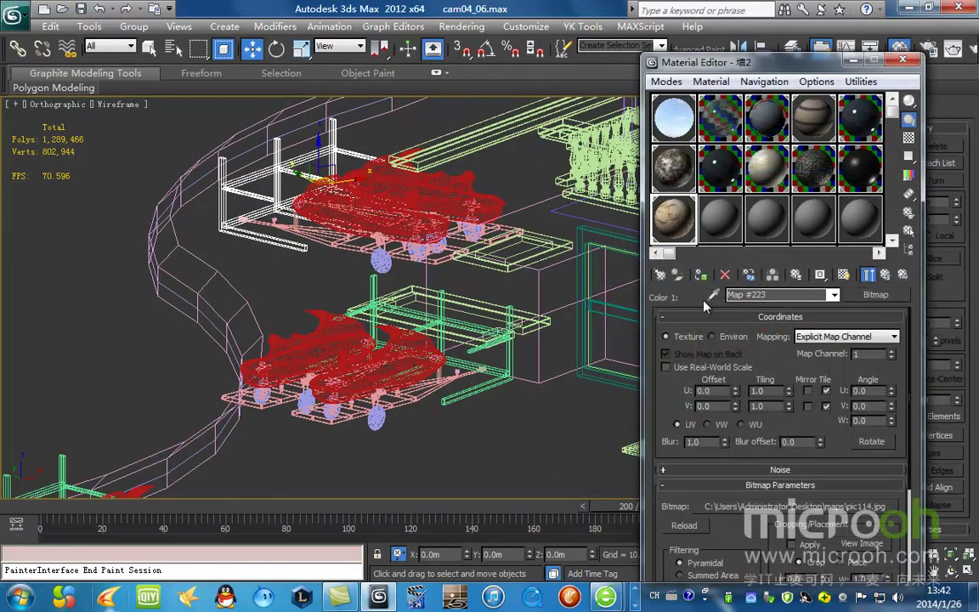
Assign the 停车位 material to the middle jet-ski rack frame.
left_click(765, 181)
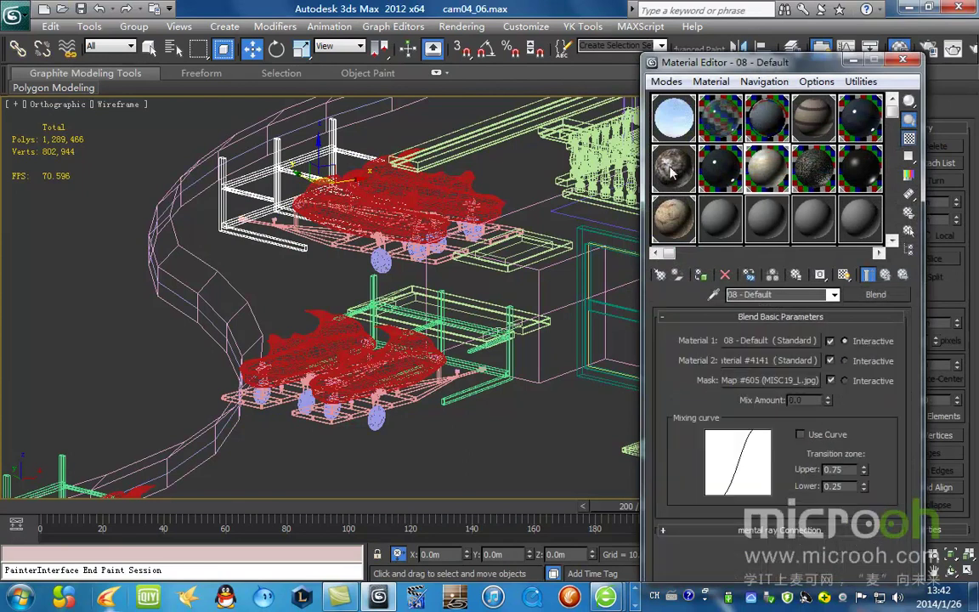
left_click(670, 167)
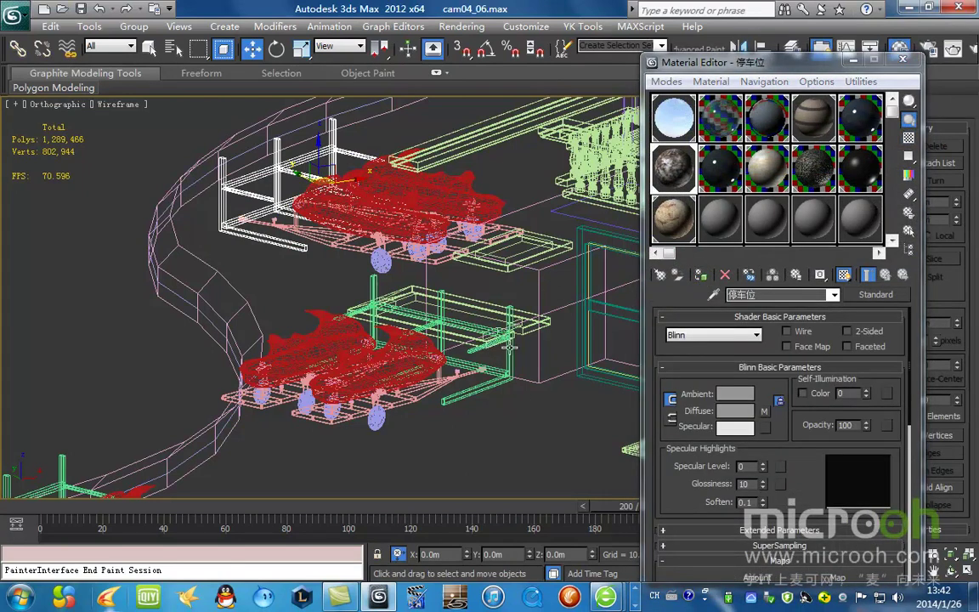
left_click(510, 357)
left_click(701, 276)
In shaded display, sample the green body material of a parked car into an unused material slot.
scroll(453, 326, "down", 10)
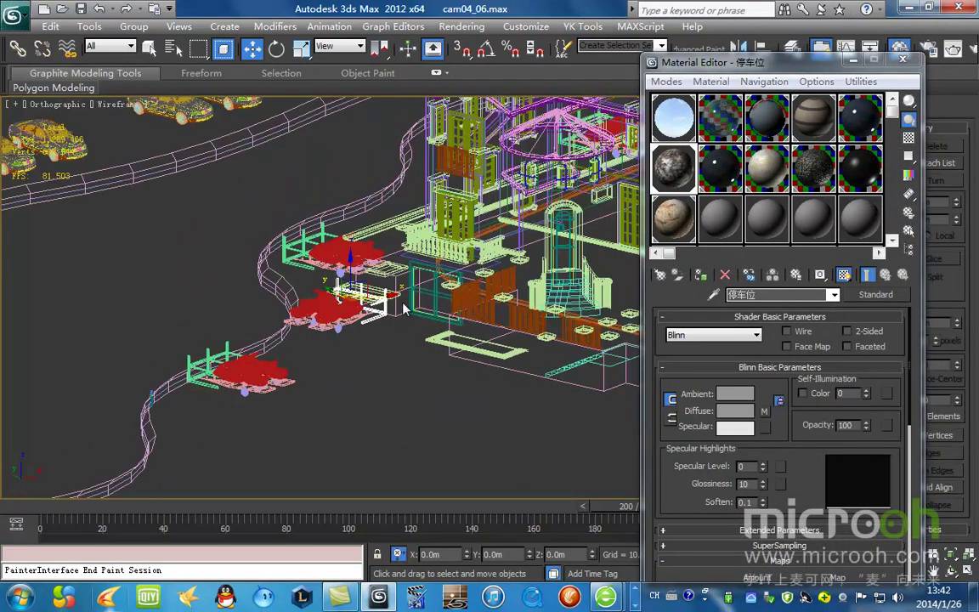
key("F3")
scroll(459, 313, "up", 10)
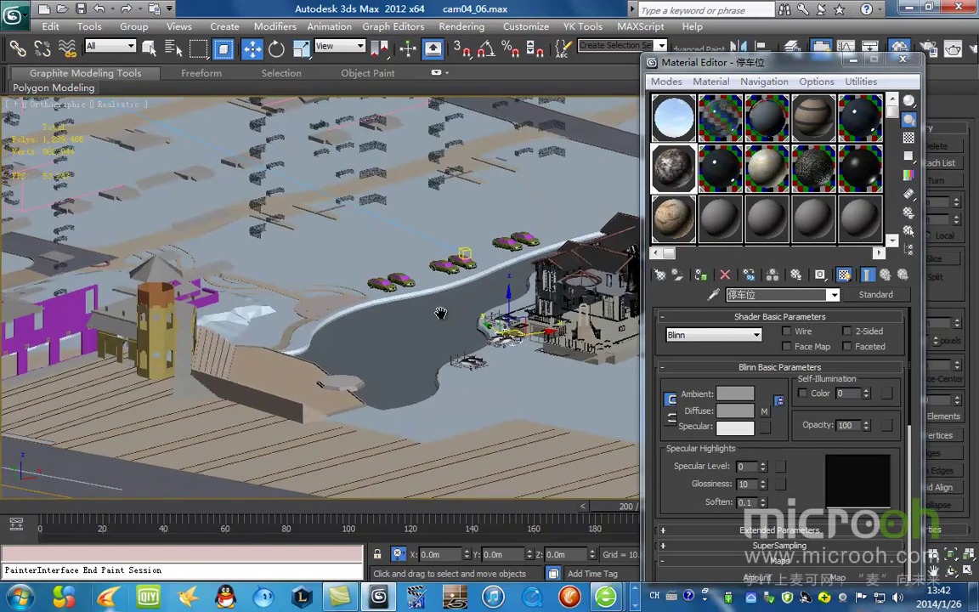
scroll(507, 291, "up", 2)
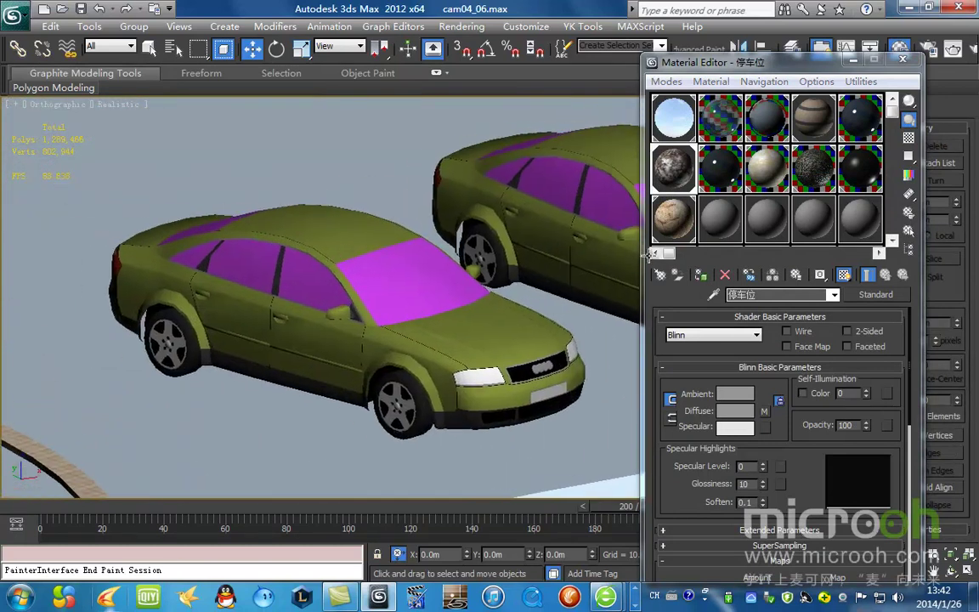
left_click(728, 232)
left_click(714, 295)
left_click(487, 316)
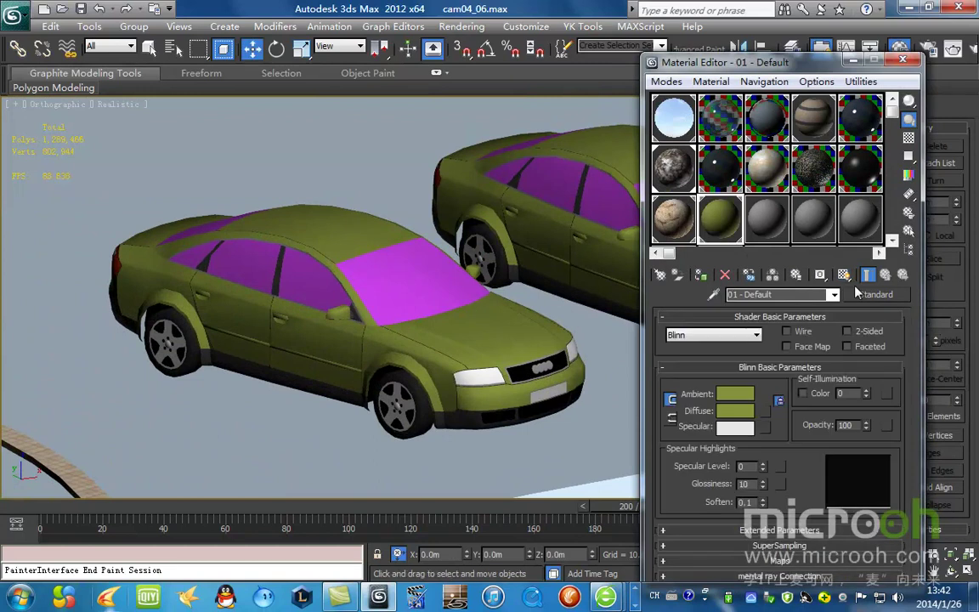
Select all objects using the sampled car paint and set its diffuse color to RGB 27, 27, 27.
key("h")
left_click(328, 504)
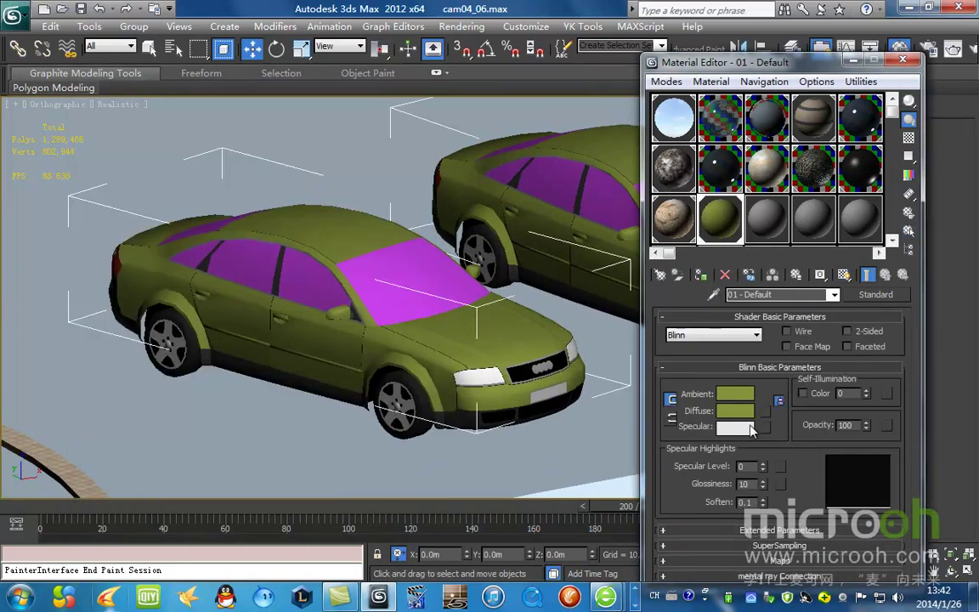
left_click(735, 411)
left_click_drag(291, 223, 272, 231)
left_click_drag(412, 141, 412, 126)
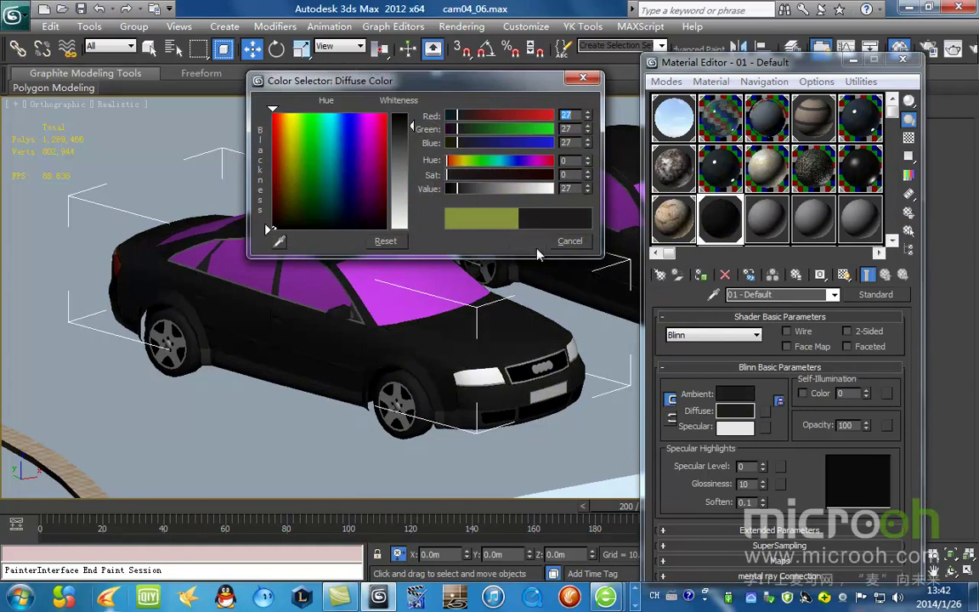
left_click(525, 240)
Set the car paint material's specular level to 31 and glossiness to 28.
scroll(438, 296, "down", 5)
scroll(438, 296, "up", 3)
scroll(438, 296, "down", 1)
key("F3")
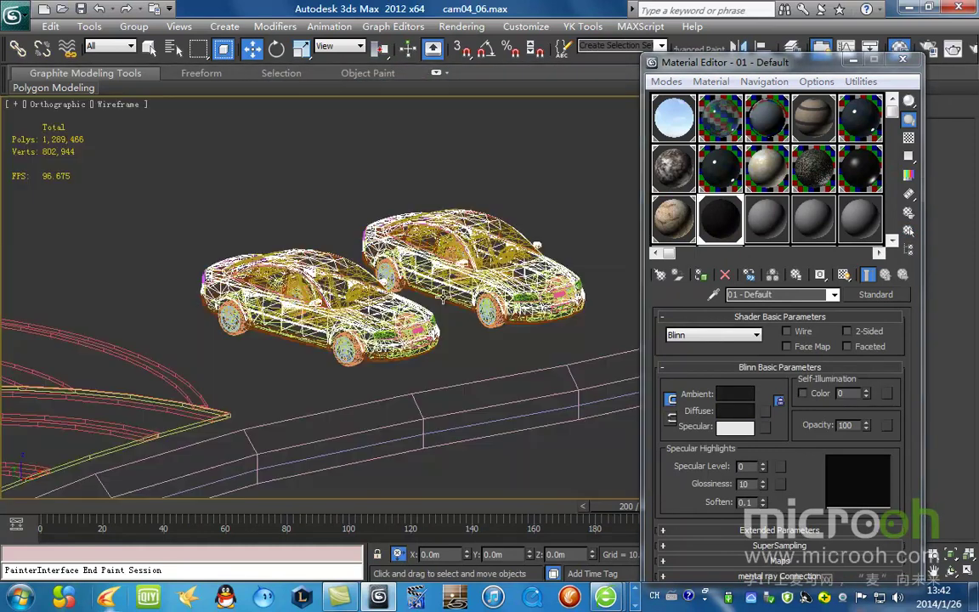
key("F3")
left_click(485, 255)
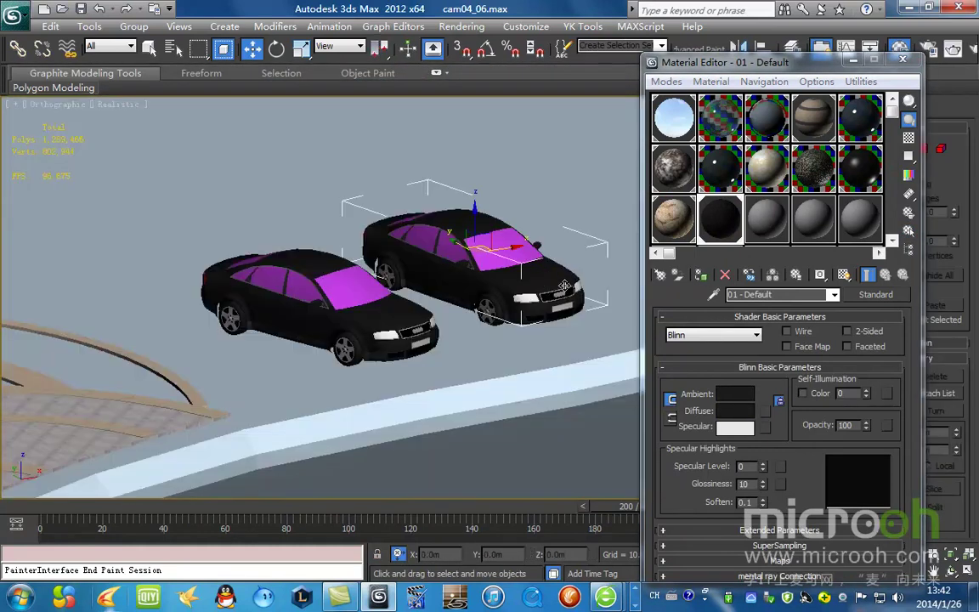
key("F3")
left_click_drag(763, 469, 771, 485)
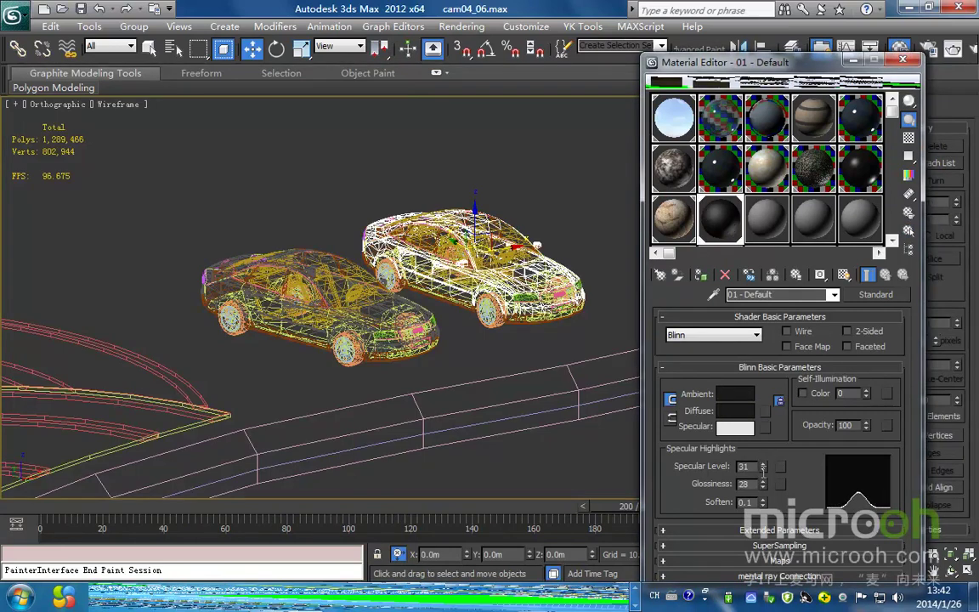
Check the cars through the Camera04 view and move the time slider to frame 0.
key("c")
key("F3")
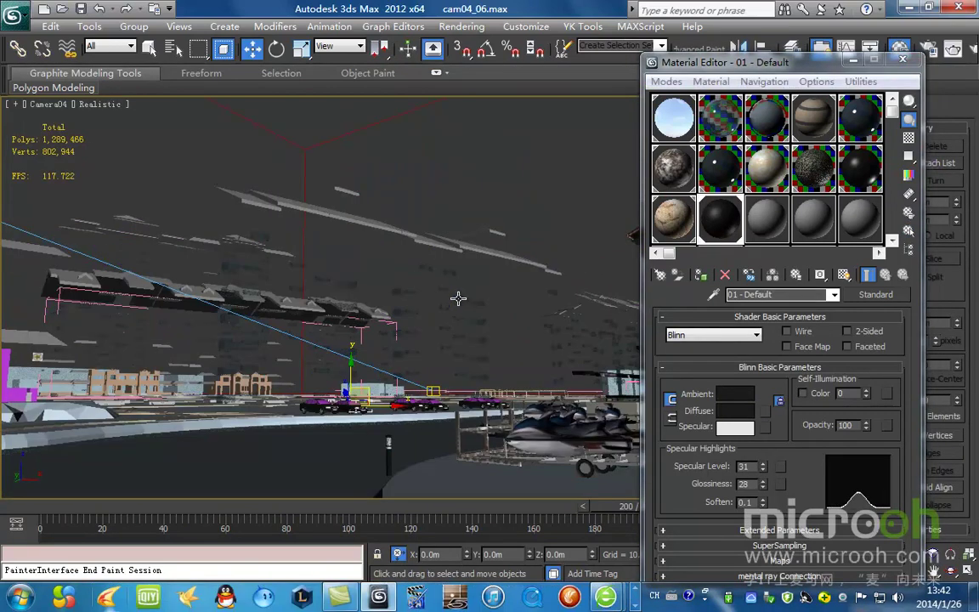
key("t")
scroll(430, 307, "down", 3)
key("c")
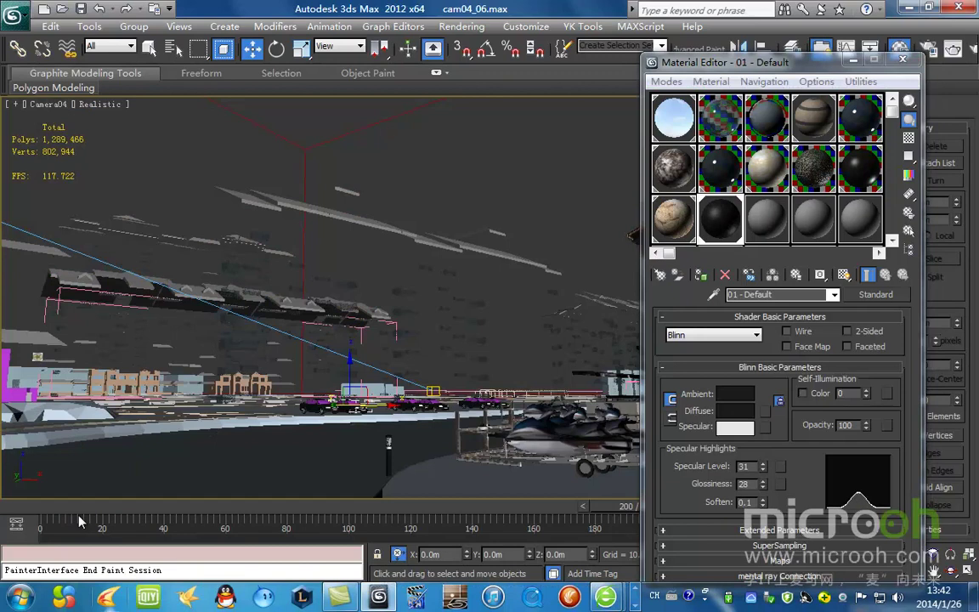
left_click(31, 508)
left_click_drag(32, 509, 5, 517)
Return to an orthographic close-up of the cars and copy the black paint material's diffuse color.
key("t")
scroll(374, 345, "down", 4)
middle_click_drag(400, 341, 447, 272, "alt")
key("shift+z")
key("shift+z")
key("shift+z")
key("shift+z")
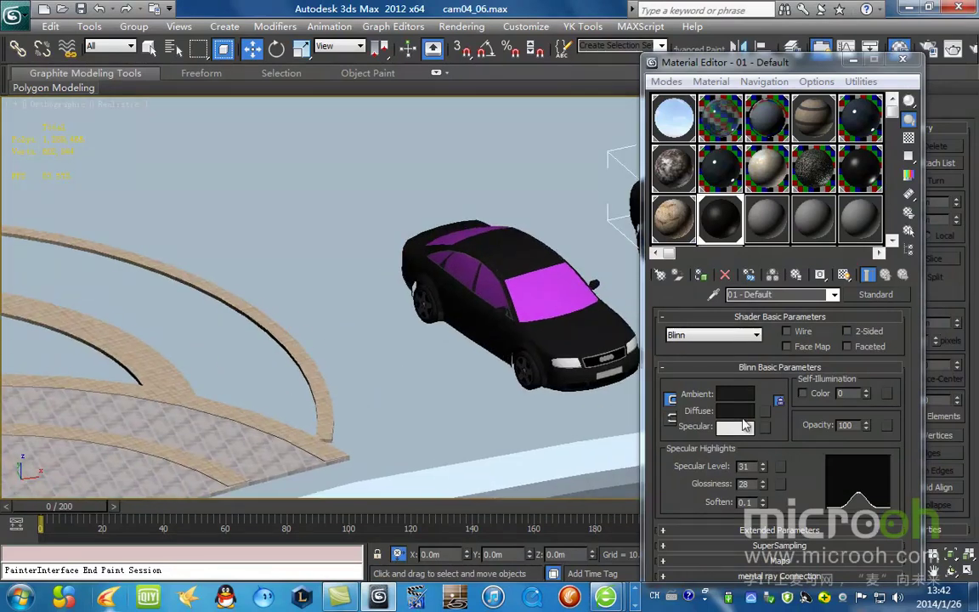
right_click(736, 403)
left_click(761, 75)
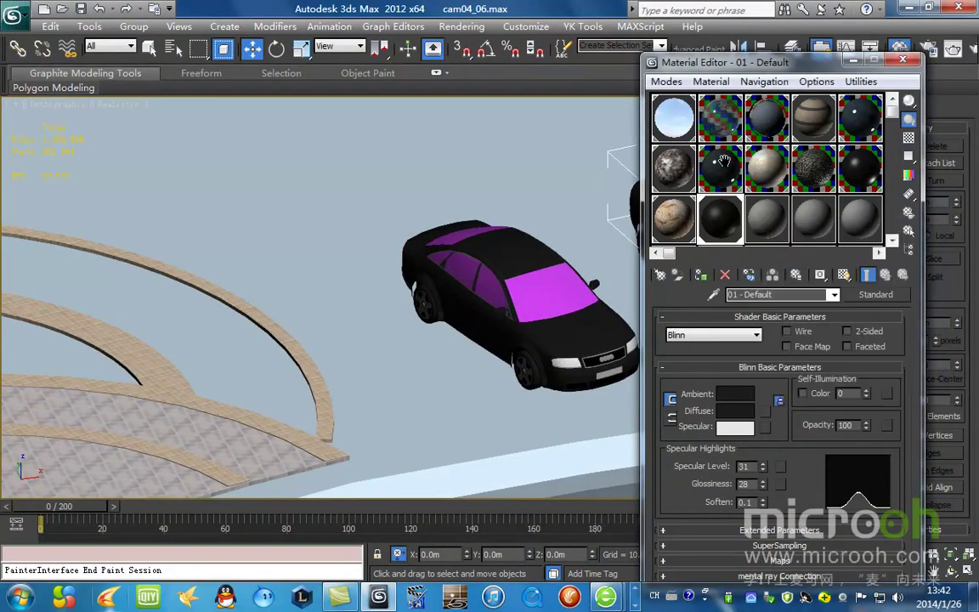
right_click(672, 374)
right_click(736, 411)
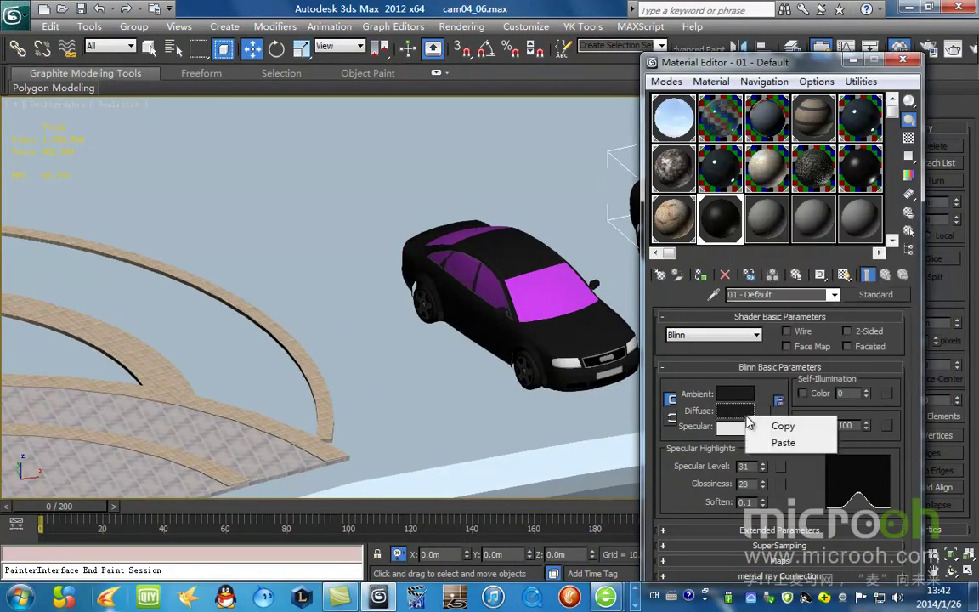
left_click(797, 429)
Select all objects using the car paint material 01 - Default and isolate them.
left_click(876, 296)
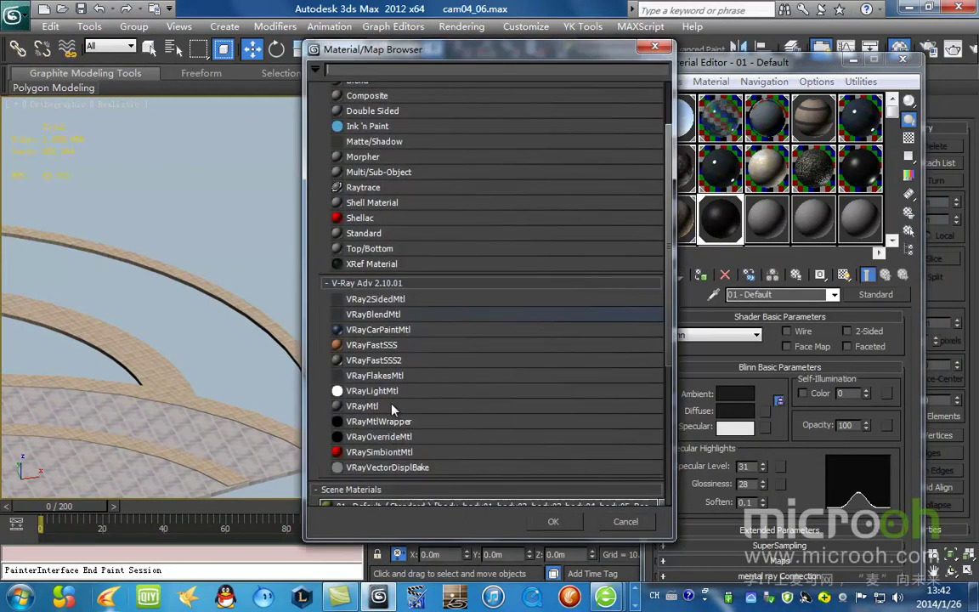
left_click(662, 50)
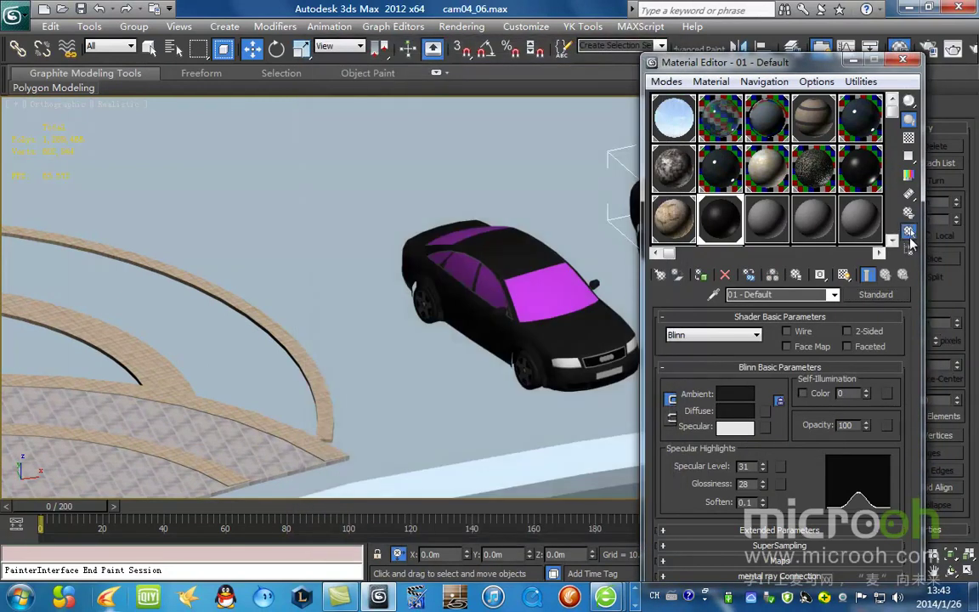
left_click(909, 231)
left_click(332, 508)
key("alt+q")
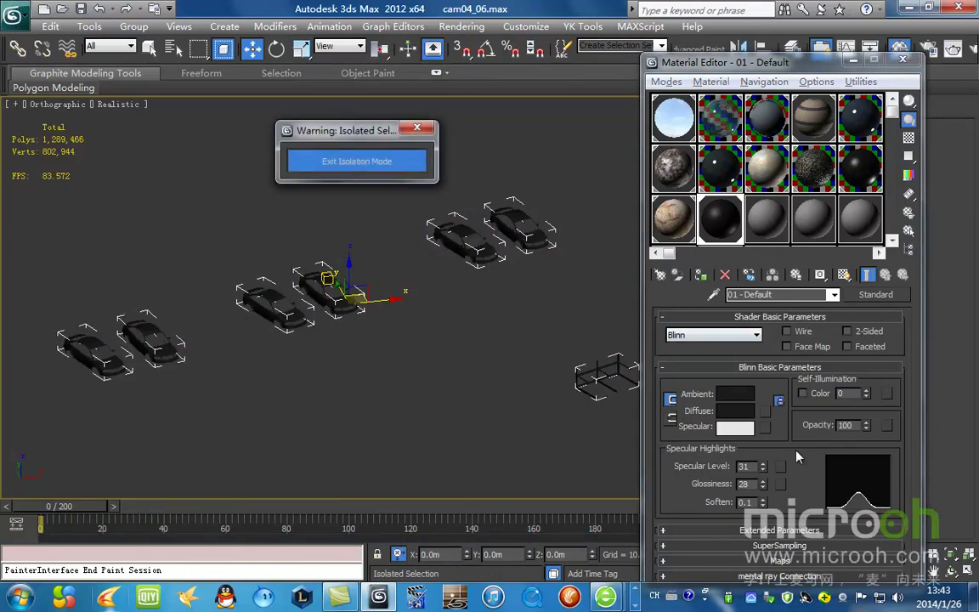
Assign the 停车位 material to the jet-ski rack frame isolated together with the cars.
scroll(519, 376, "down", 3)
middle_click_drag(519, 376, 350, 359)
left_click(388, 345)
left_click(342, 318)
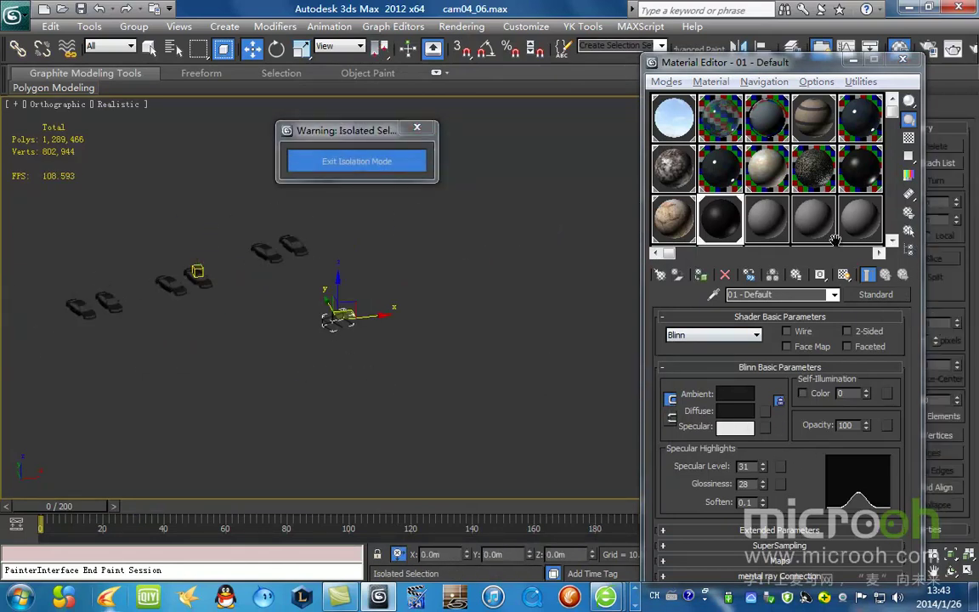
left_click(687, 181)
Select all six isolated car bodies in wireframe display.
scroll(323, 289, "up", 2)
middle_click_drag(323, 289, 495, 361)
scroll(494, 360, "up", 1)
key("F3")
left_click_drag(501, 191, 287, 289)
middle_click_drag(286, 289, 480, 287)
scroll(480, 288, "down", 1)
left_click(379, 301)
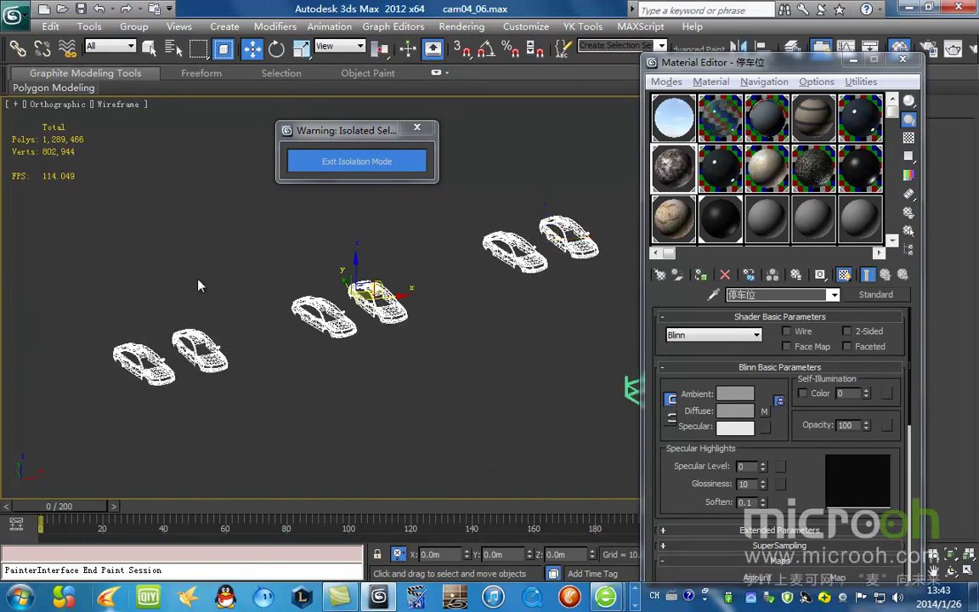
scroll(425, 259, "up", 1)
Change the 停车位 material's type from Standard to VRayMtl and show the car bodies shaded.
left_click(876, 295)
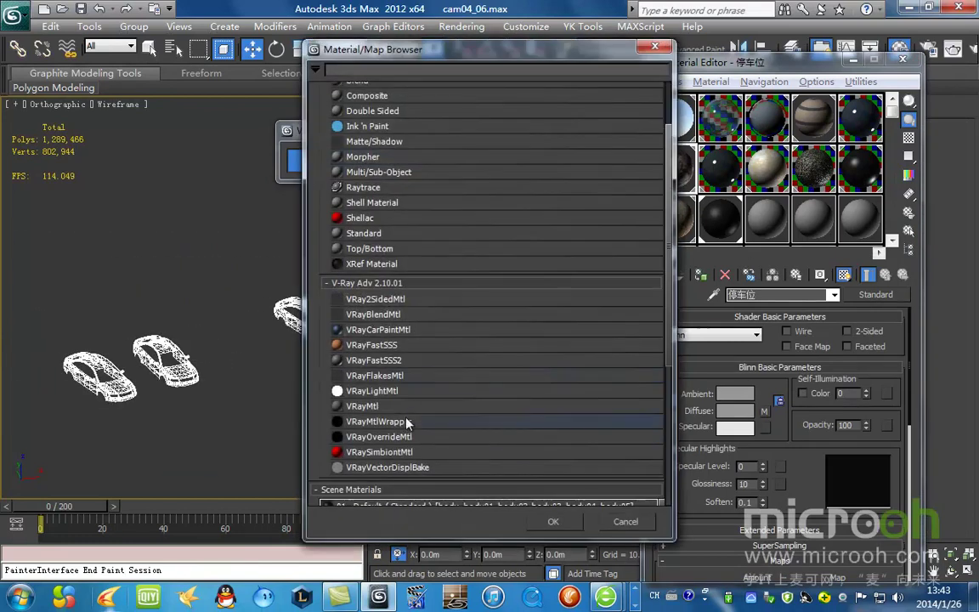
left_click(361, 406)
double_click(361, 406)
scroll(364, 314, "up", 5)
key("F3")
scroll(394, 291, "down", 2)
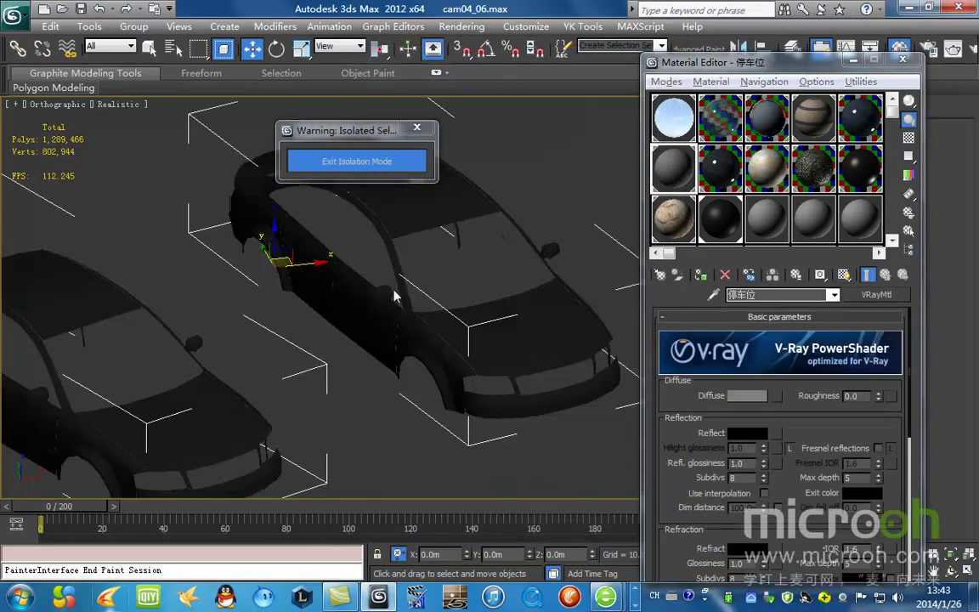
Set the 停车位 material's diffuse colour to dark grey 27 and its reflection to a dark grey.
right_click(756, 395)
left_click(773, 422)
left_click(754, 437)
left_click_drag(404, 116, 403, 147)
left_click(524, 241)
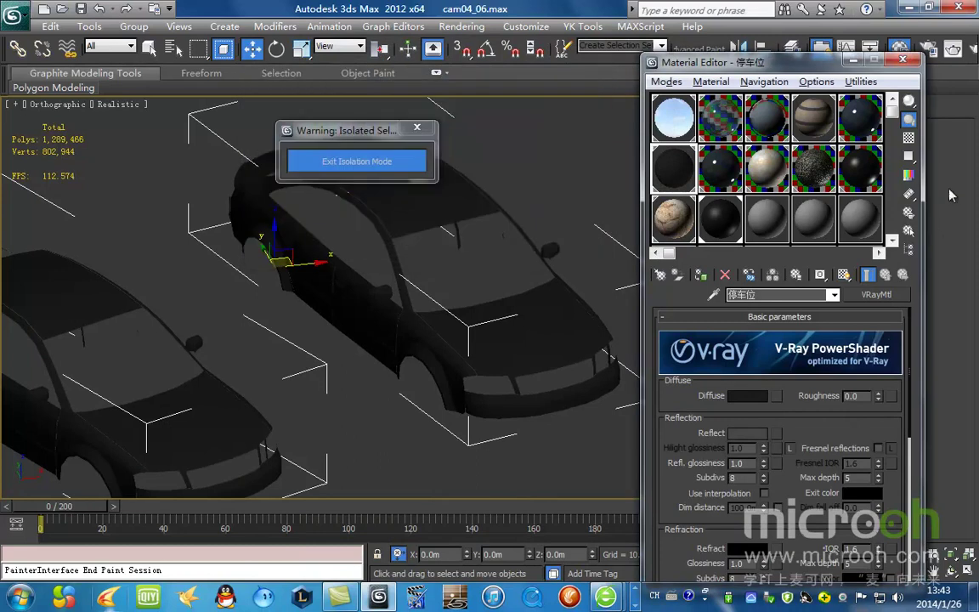
Preview the 停车位 material enlarged on a checkered background and set reflection glossiness to 0.9 and unlocked highlight glossiness to 0.86.
left_click(914, 141)
double_click(682, 175)
left_click_drag(763, 462, 764, 459)
left_click(789, 448)
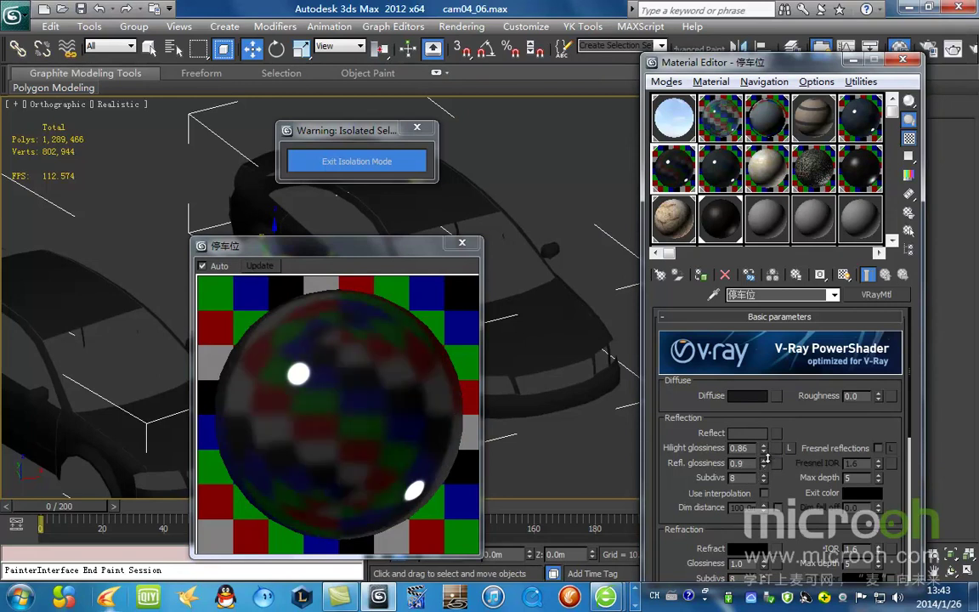
Darken the 停车位 material's diffuse colour to near-black, value 7.
left_click(759, 398)
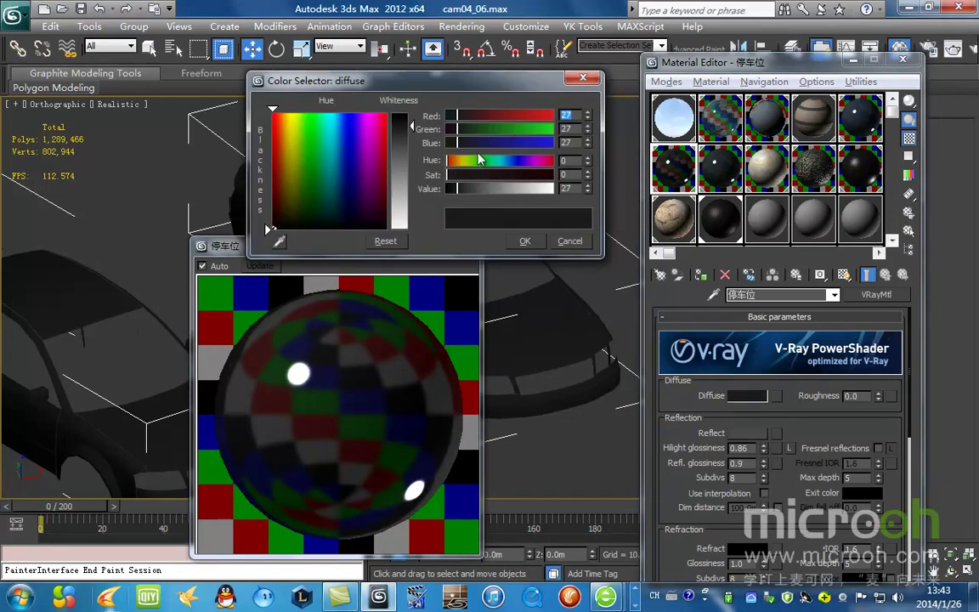
left_click(525, 242)
left_click(474, 247)
Copy the 停车位 material into two empty slots and rename the copies 停车位222 and 停车位222ddd.
scroll(481, 291, "down", 5)
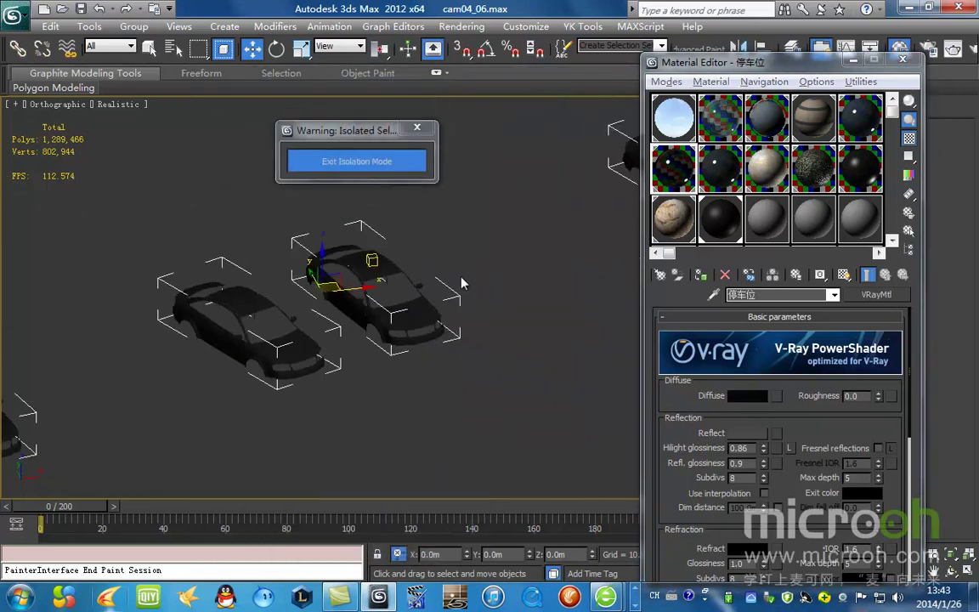
middle_click_drag(464, 378, 527, 331)
left_click_drag(687, 181, 816, 223)
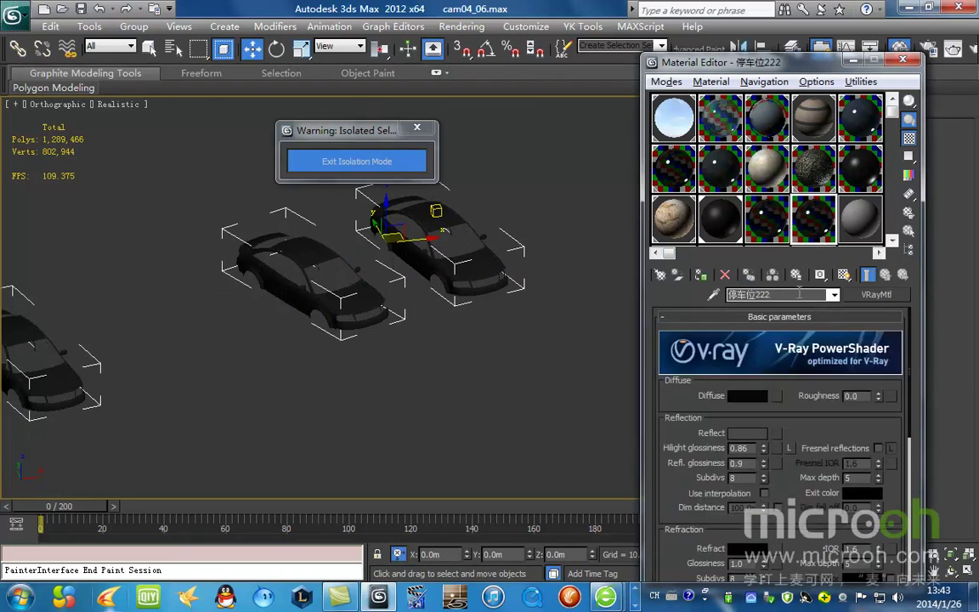
left_click(306, 360)
Assign 停车位222ddd to the first car body in the row and set its diffuse colour to grey 77.
scroll(342, 371, "down", 3)
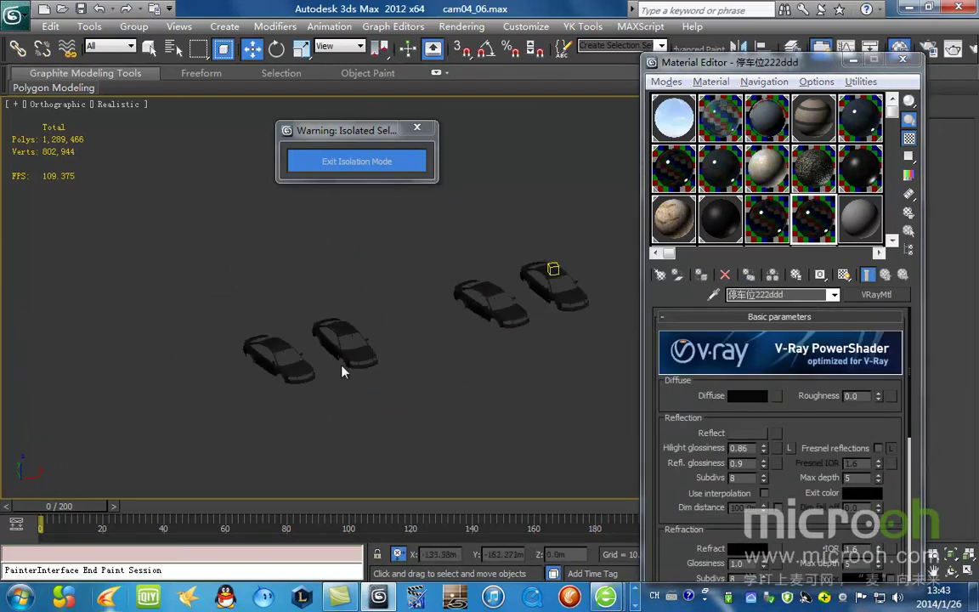
left_click(288, 373)
scroll(277, 369, "up", 3)
middle_click_drag(223, 326, 499, 338)
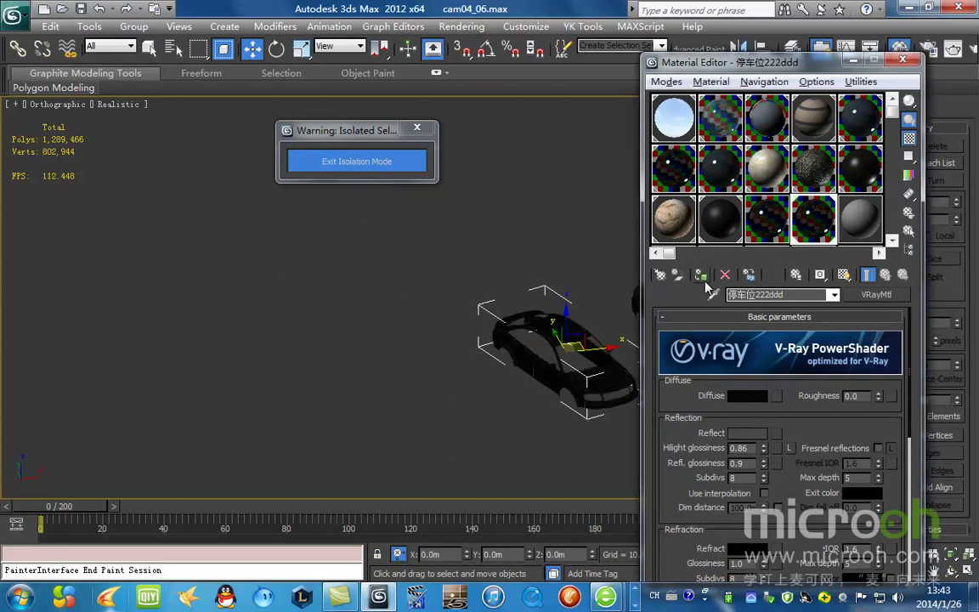
left_click(747, 395)
left_click_drag(412, 118, 412, 148)
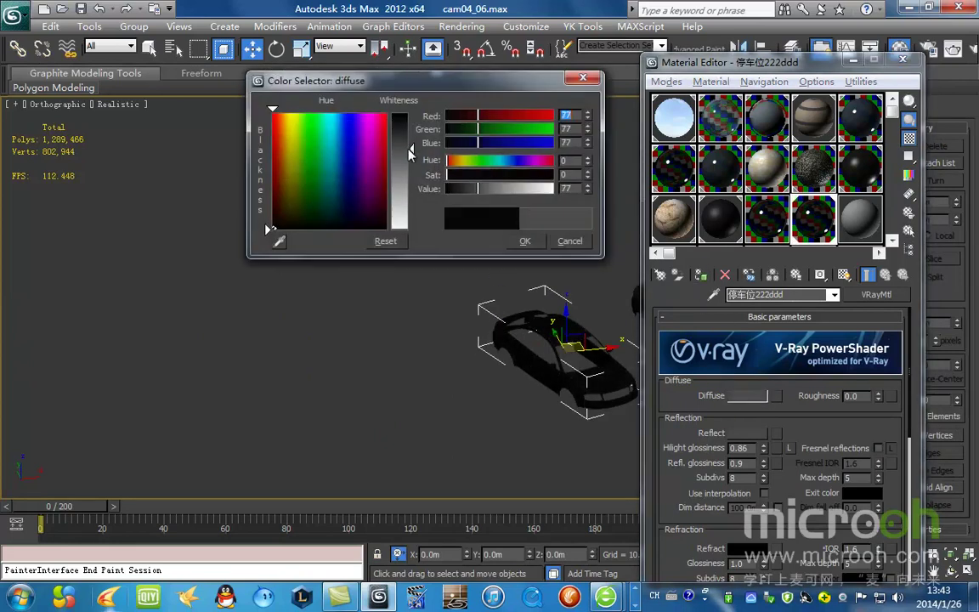
left_click(524, 244)
Assign the 停车位222 material to the third car body in the row.
middle_click_drag(544, 296, 232, 296)
left_click(424, 360)
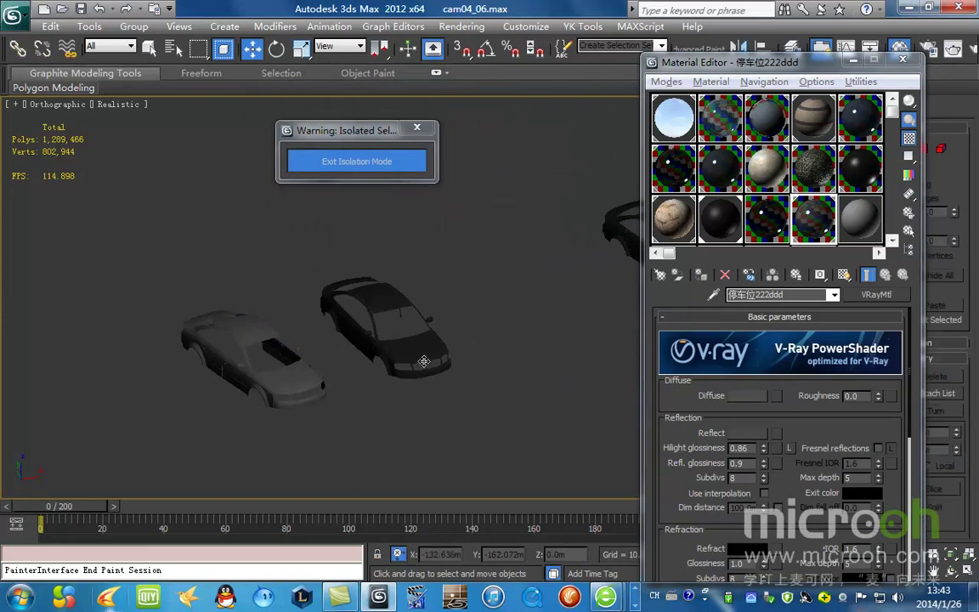
middle_click_drag(489, 330, 242, 372)
left_click(474, 323)
left_click(765, 224)
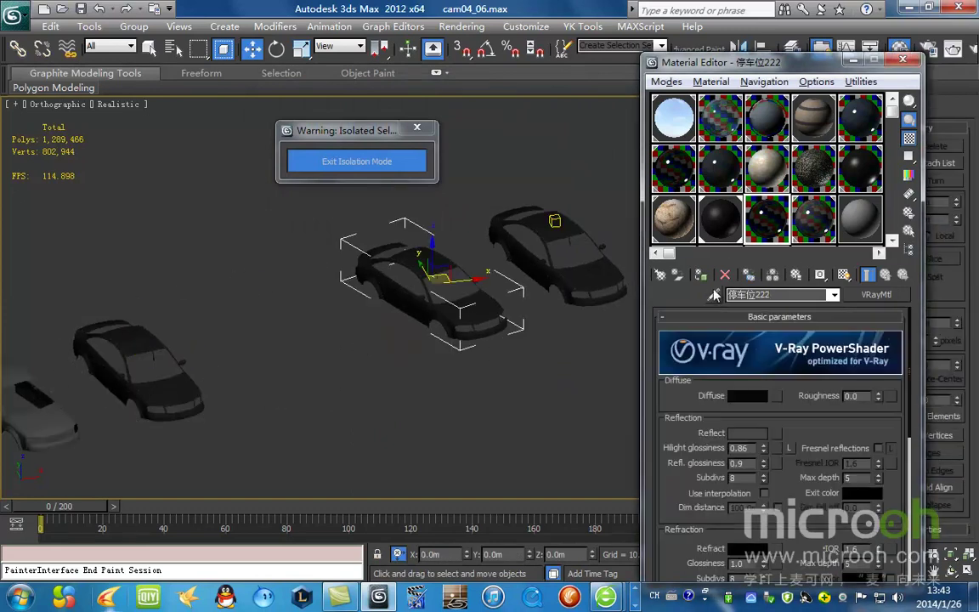
left_click(703, 277)
Set the 停车位222 material's diffuse colour to brown, RGB 111, 78, 35.
left_click(736, 397)
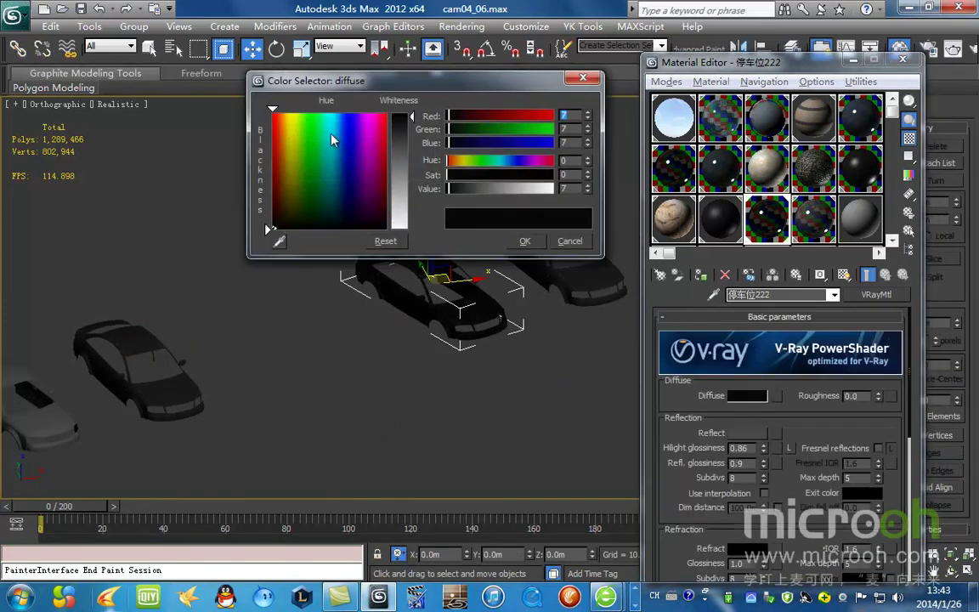
left_click(284, 124)
left_click_drag(400, 116, 400, 179)
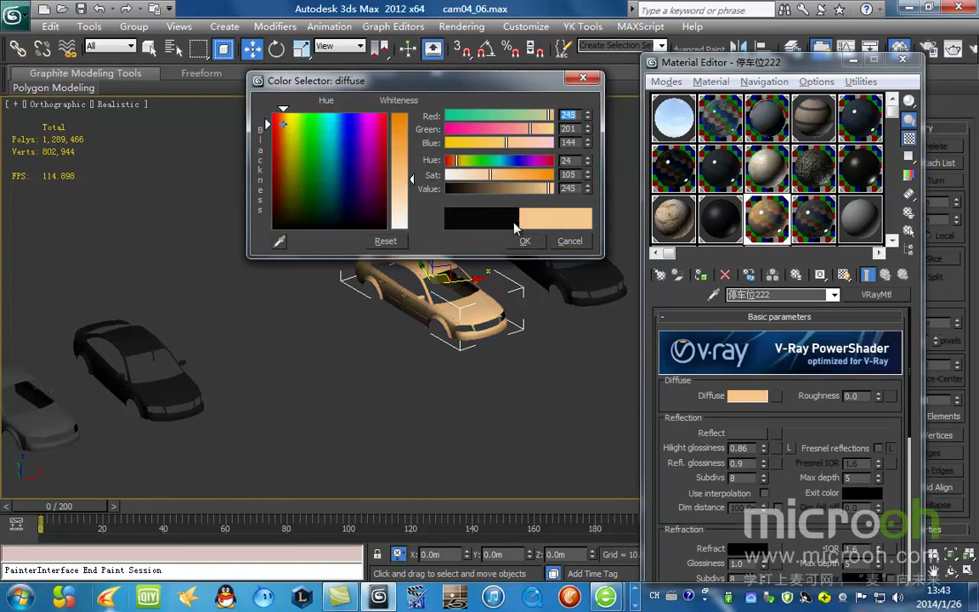
left_click_drag(500, 186, 493, 188)
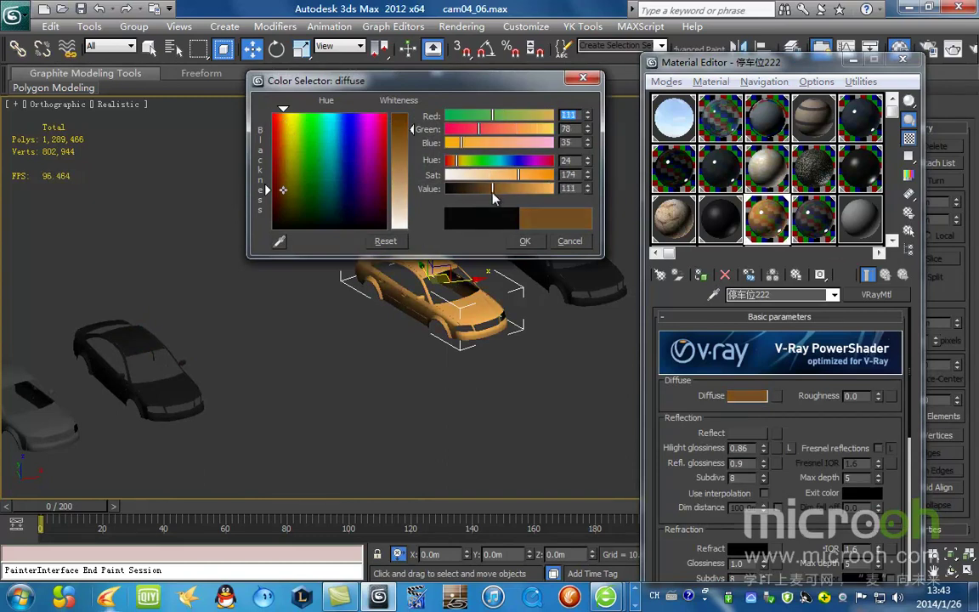
left_click(524, 246)
Copy the brown paint into an empty slot, rename it sdfsd and assign it to the fourth car body.
scroll(442, 323, "down", 2)
middle_click_drag(442, 323, 417, 335, "alt")
left_click(437, 340)
left_click(420, 306)
scroll(421, 307, "up", 3)
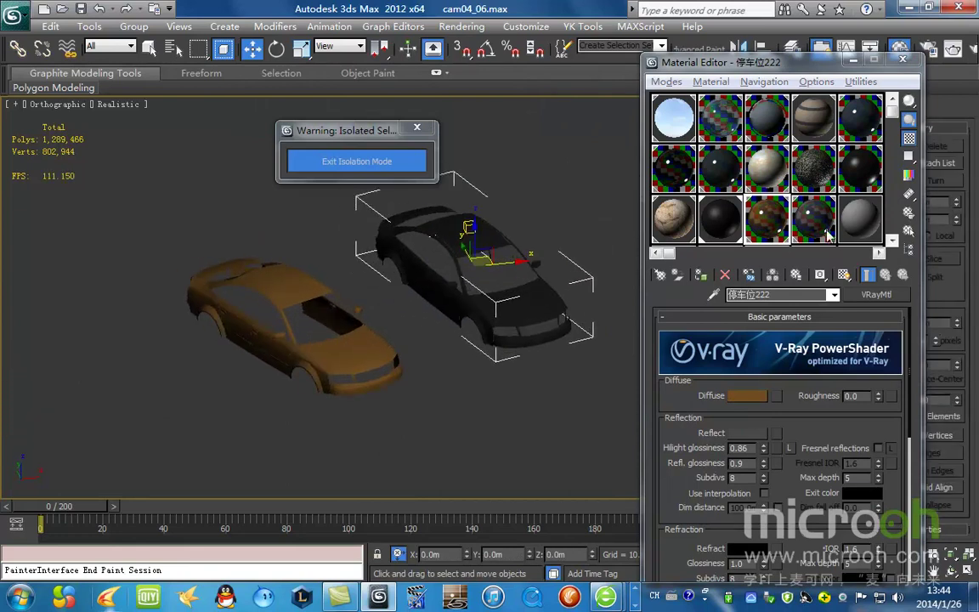
left_click(853, 224)
left_click(783, 295)
type("sdf")
key("Return")
left_click(700, 278)
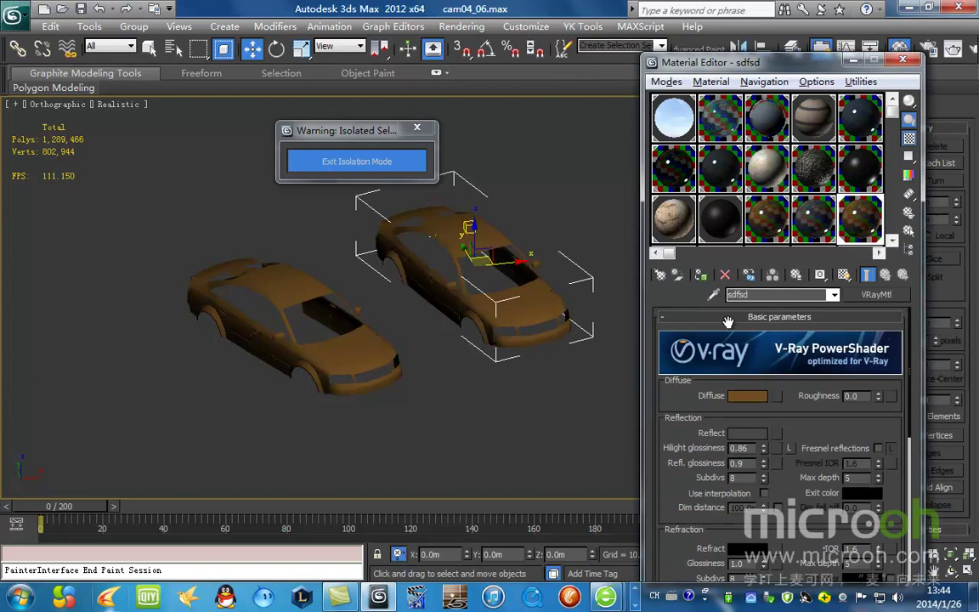
Change the sdfsd material's diffuse colour to a pale blue-grey.
left_click(750, 397)
left_click(342, 213)
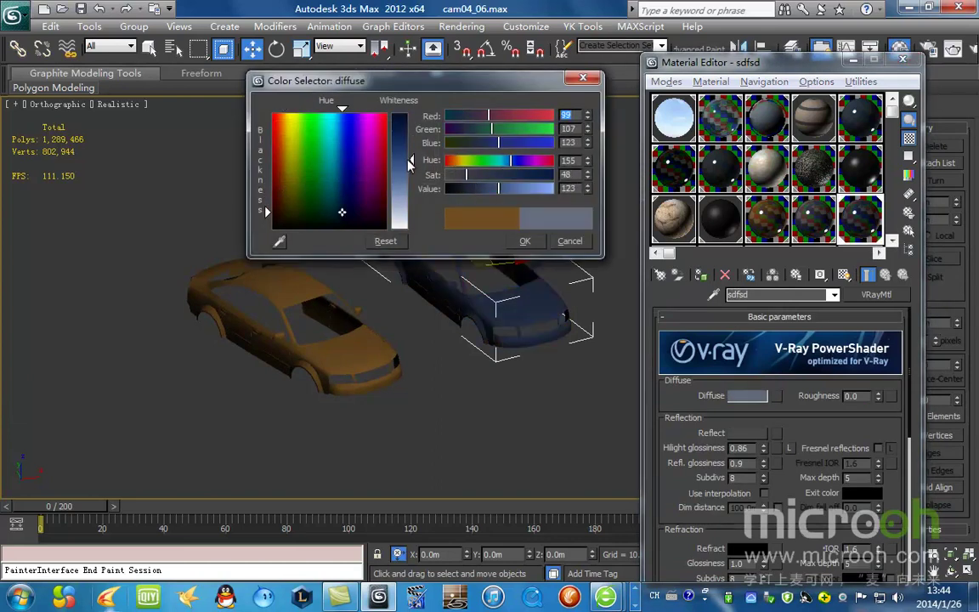
left_click_drag(411, 130, 411, 172)
left_click(528, 243)
Copy sdfsd over the 停车位222ddd slot, rename it sdfsdsfdsfds and assign it to the fifth car body.
scroll(451, 290, "down", 5)
middle_click_drag(438, 294, 321, 311)
left_click(435, 268)
left_click_drag(860, 218, 814, 220)
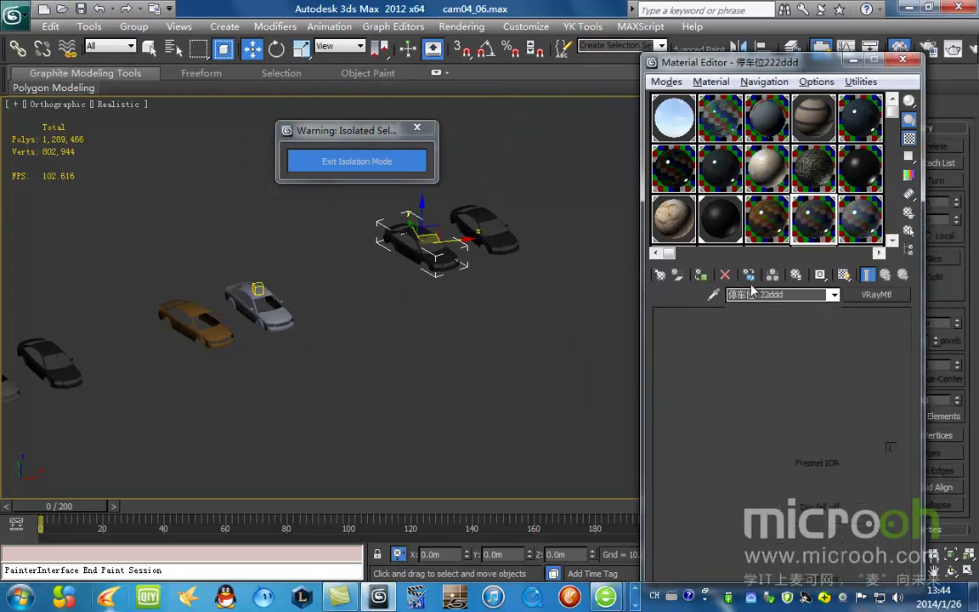
left_click(702, 276)
Set the fifth car's paint diffuse colour to dark red, RGB 55, 19, 17.
left_click(749, 399)
left_click_drag(286, 204, 272, 190)
left_click_drag(410, 171, 412, 140)
left_click_drag(496, 192, 519, 176)
left_click_drag(484, 91, 502, 330)
key("alt+q")
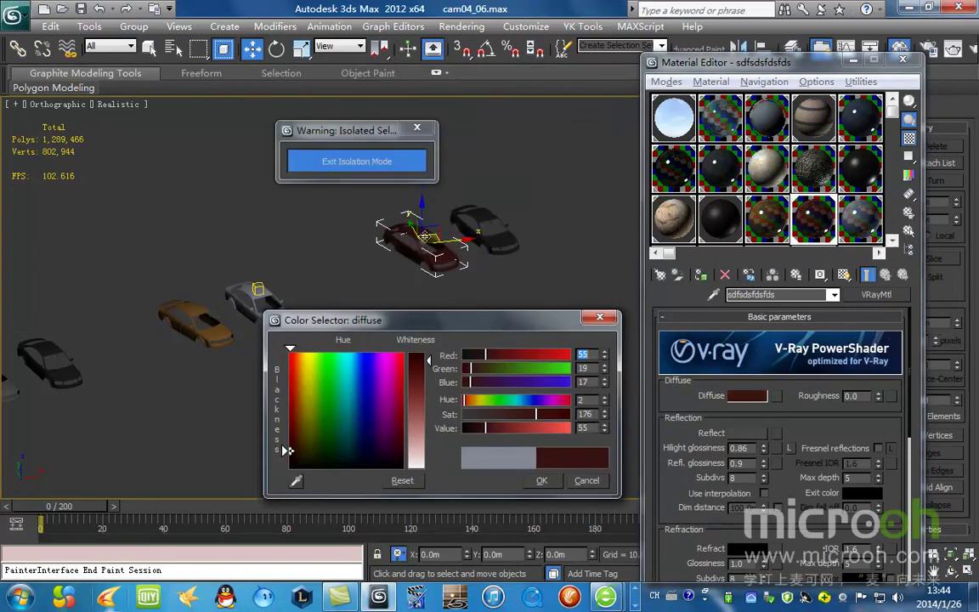
Select the sixth car body beside the dark red one and assign the blue-grey sdfsd material to it.
middle_click_drag(527, 256, 344, 398)
scroll(344, 398, "down", 5)
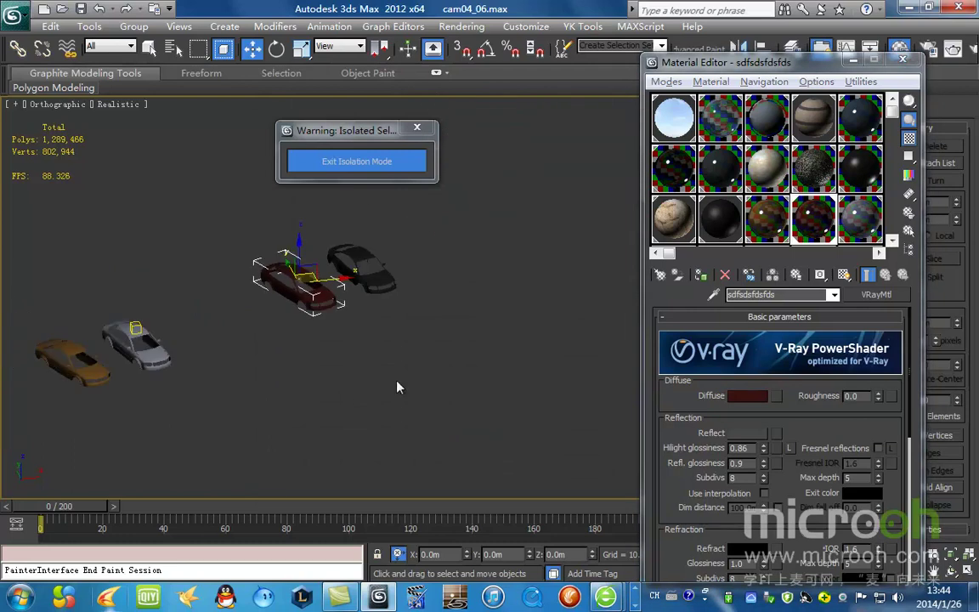
left_click(345, 284)
scroll(345, 279, "up", 5)
middle_click_drag(346, 280, 380, 369)
left_click(440, 390)
middle_click_drag(441, 389, 543, 303)
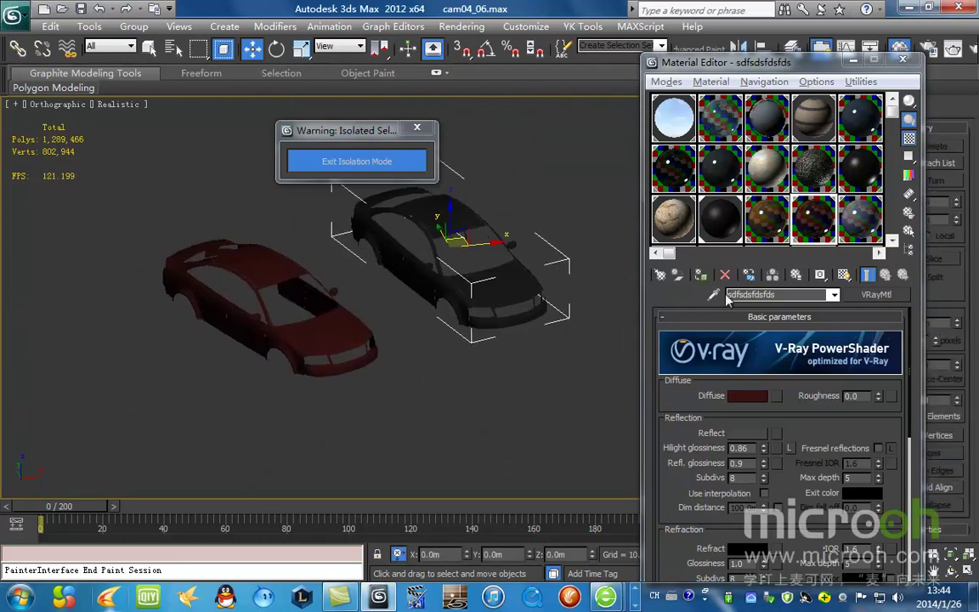
left_click(857, 223)
left_click(700, 276)
Copy the dark red paint over the sdfsd slot, rename it sdfsdsfdsfdssadsa, lighten it to grey-blue and assign it to the sixth car.
scroll(506, 314, "down", 7)
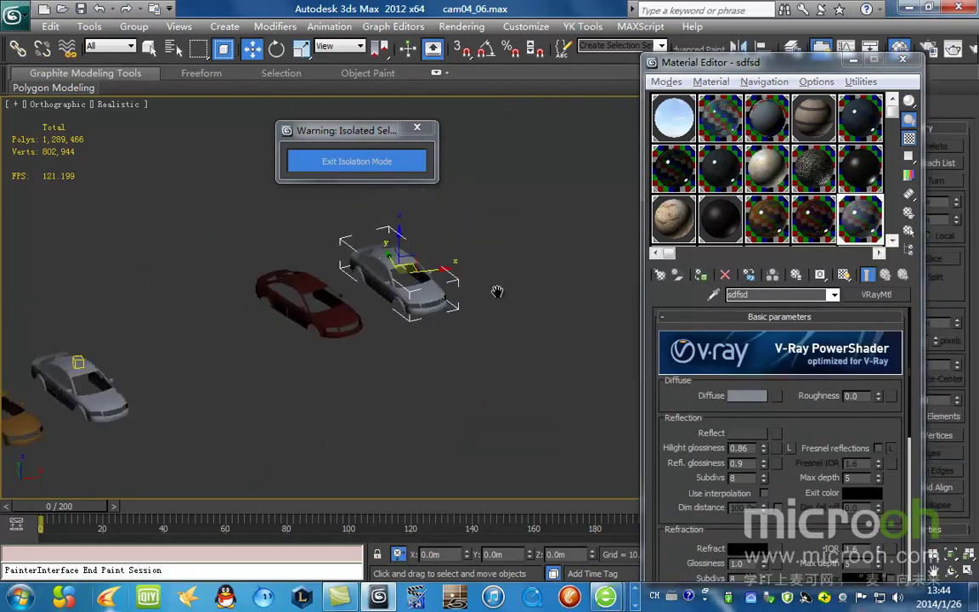
scroll(511, 329, "up", 5)
left_click_drag(816, 227, 859, 225)
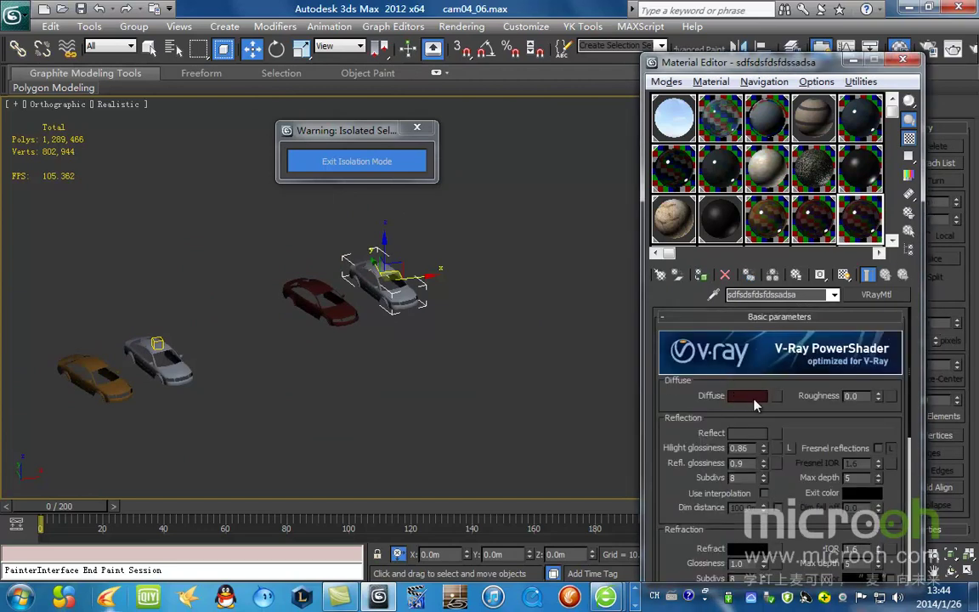
left_click(749, 397)
left_click(334, 451)
left_click_drag(428, 457, 425, 421)
left_click_drag(338, 451, 332, 436)
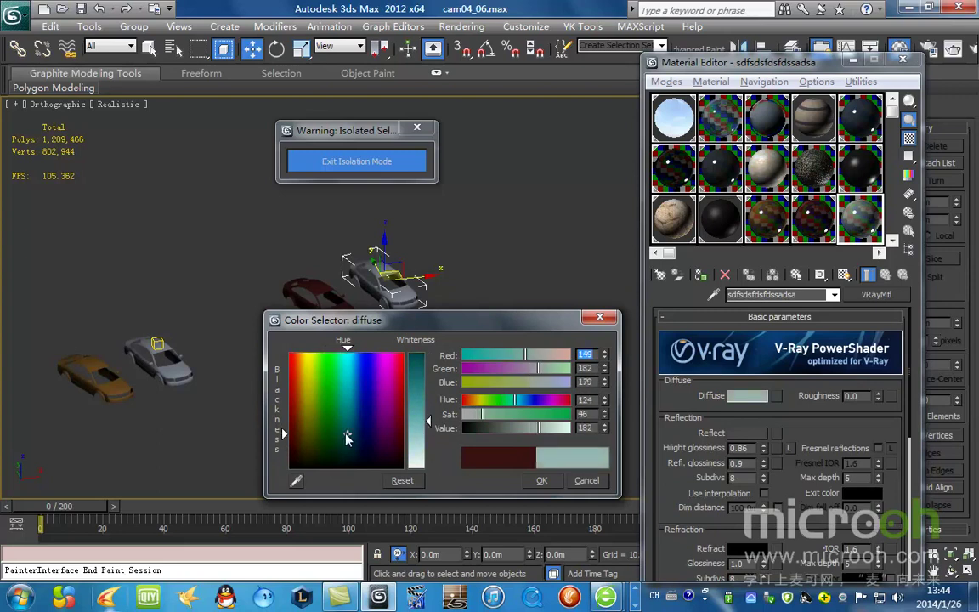
left_click(703, 275)
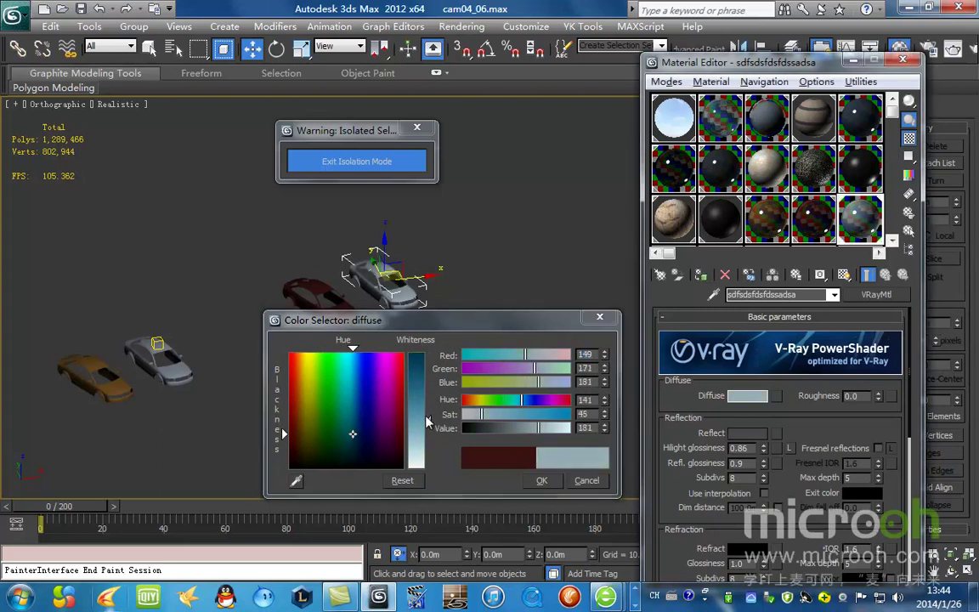
Set the sixth car's paint diffuse colour to blue, RGB 47, 82, 130.
left_click_drag(415, 419, 411, 394)
left_click_drag(355, 425, 351, 386)
left_click_drag(415, 394, 415, 406)
left_click_drag(522, 400, 586, 432)
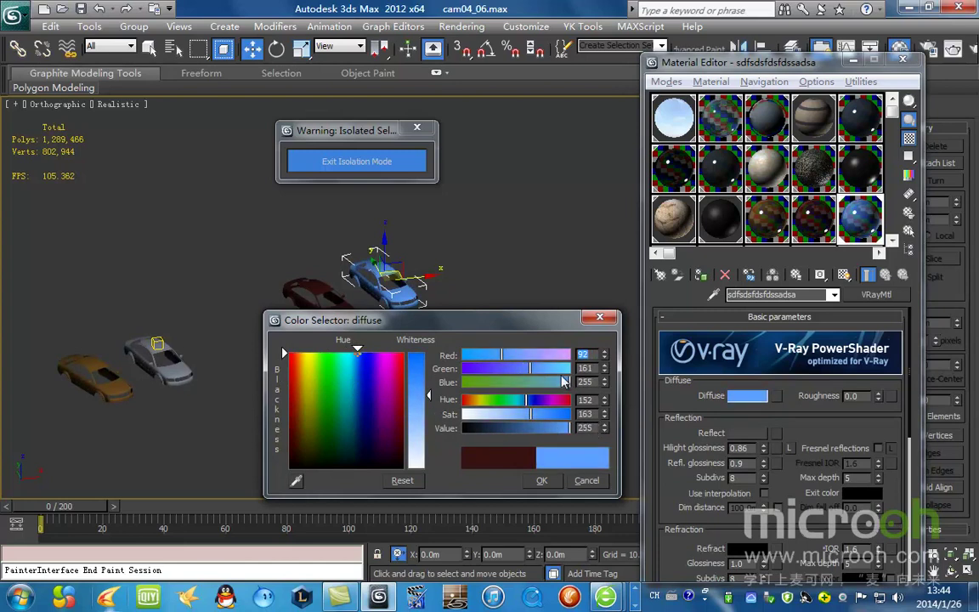
left_click_drag(559, 380, 576, 391)
left_click_drag(568, 427, 507, 426)
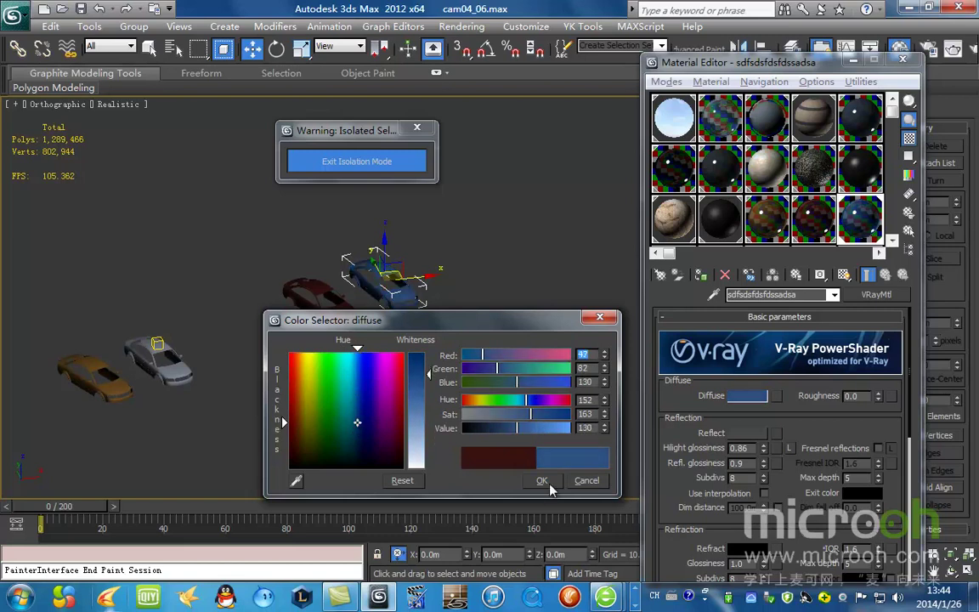
left_click(541, 481)
Select all six car bodies and show them in wireframe display.
scroll(349, 293, "down", 8)
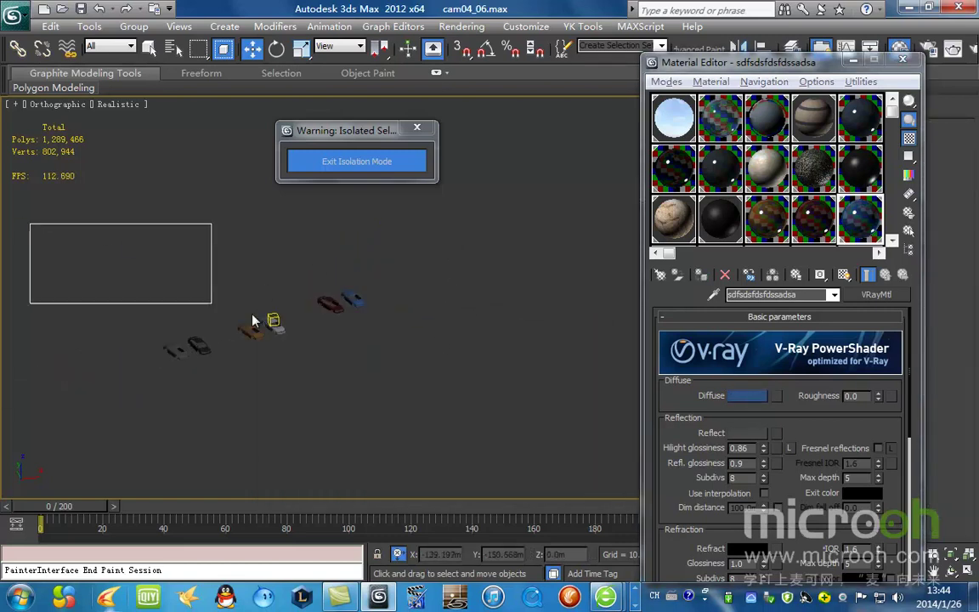
scroll(255, 340, "up", 5)
scroll(417, 246, "down", 3)
key("F3")
scroll(400, 264, "up", 3)
scroll(365, 247, "down", 4)
scroll(419, 197, "up", 5)
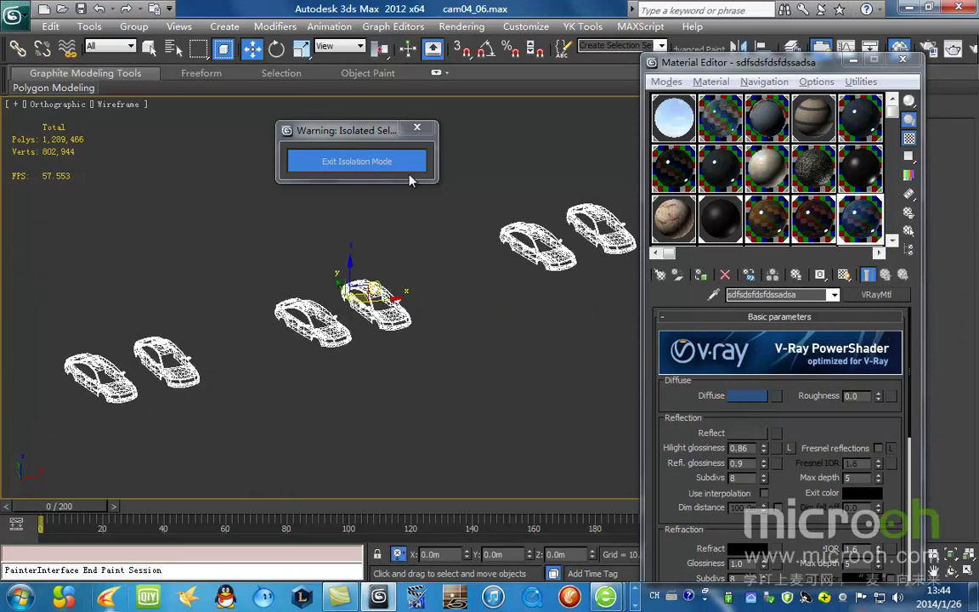
Reset all Material Editor slots to empty default materials.
left_click(862, 81)
left_click(795, 170)
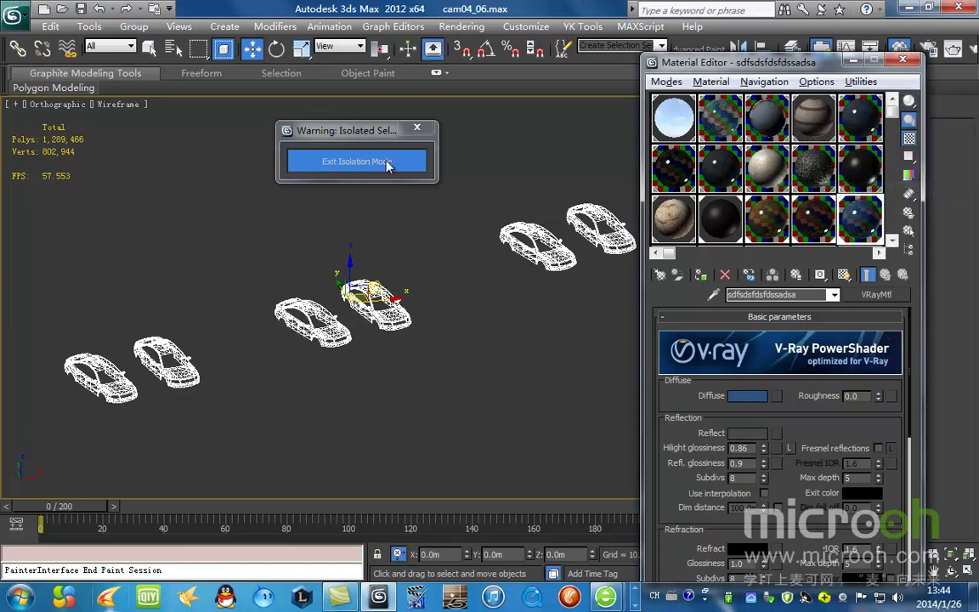
left_click(861, 82)
left_click(816, 189)
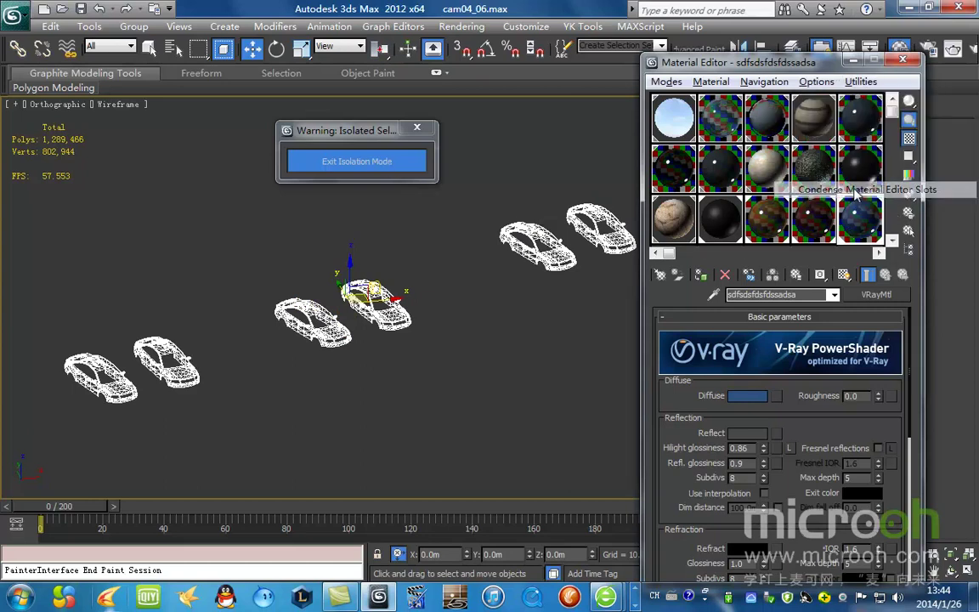
left_click(861, 82)
left_click(858, 172)
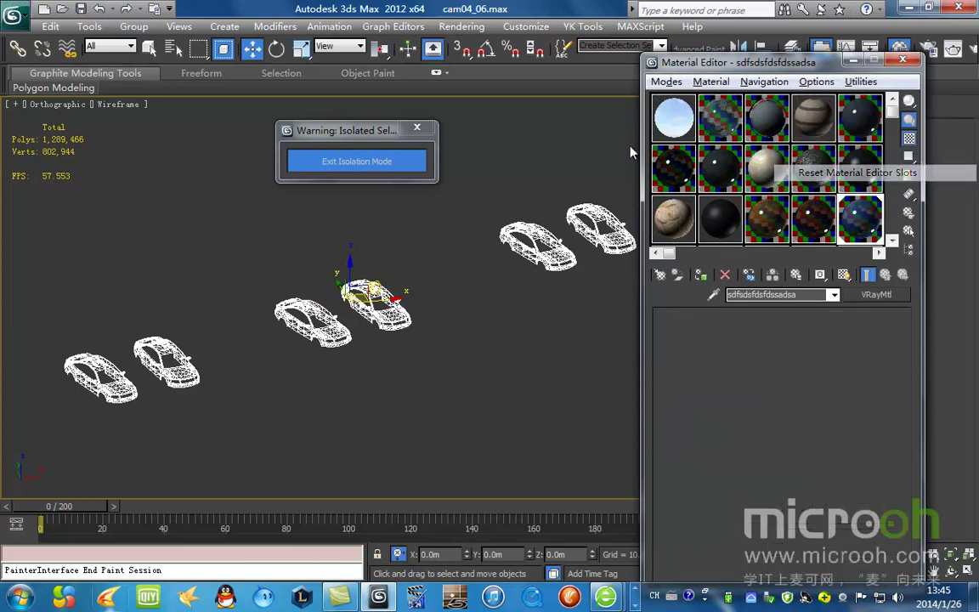
Exit isolation mode and show the whole scene shaded around the parked cars.
left_click(354, 161)
middle_click_drag(450, 369, 378, 280)
scroll(361, 276, "up", 4)
key("F3")
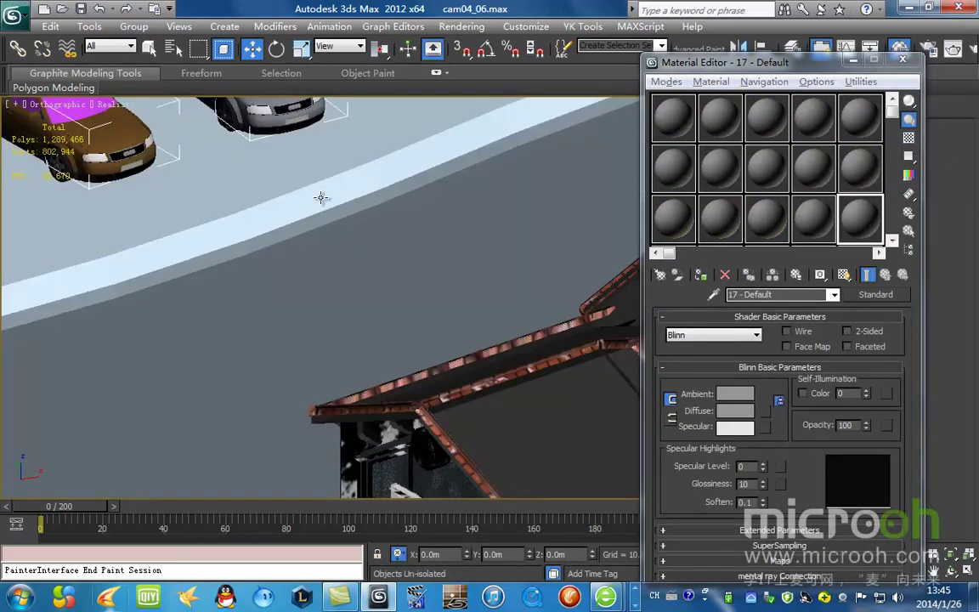
scroll(349, 262, "down", 1)
middle_click_drag(348, 242, 448, 317)
scroll(338, 278, "up", 2)
middle_click_drag(338, 278, 629, 280)
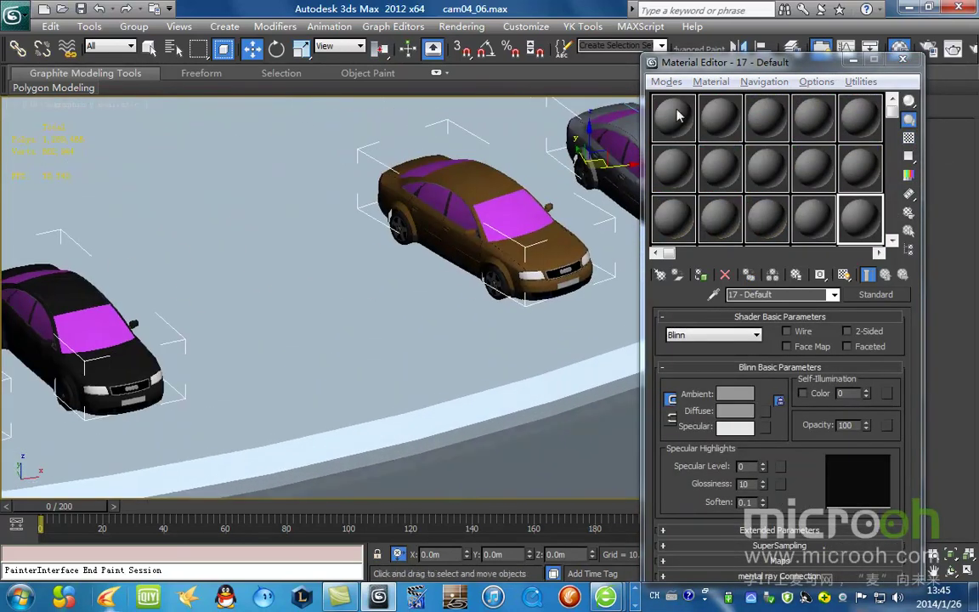
Pick the brown car's purple window material, 03 - Default, into the first material slot.
left_click(675, 116)
left_click(710, 296)
left_click(510, 213)
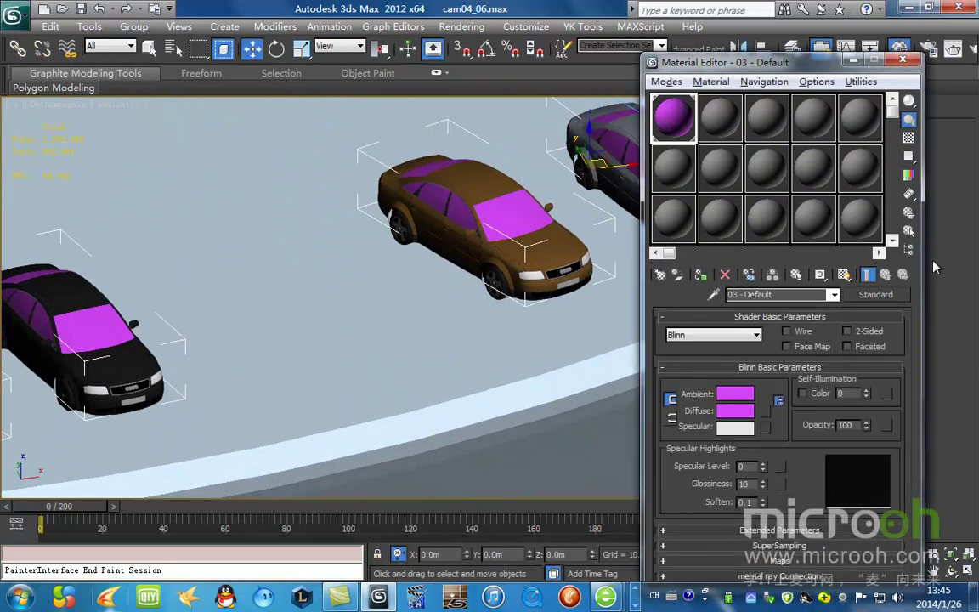